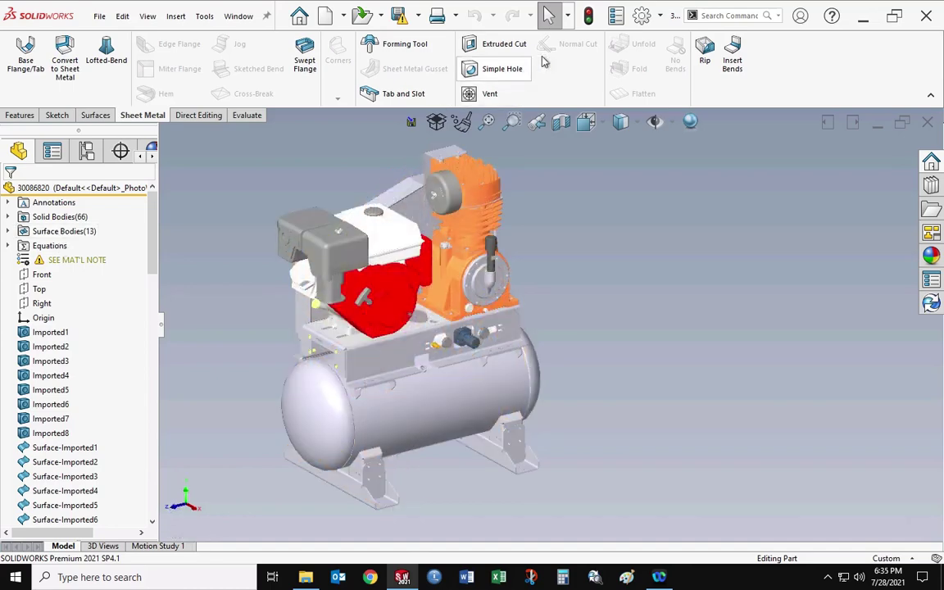
Turn off Dynamic highlight in the FeatureManager system options
{"action": "left_click", "coordinate": [642, 16]}
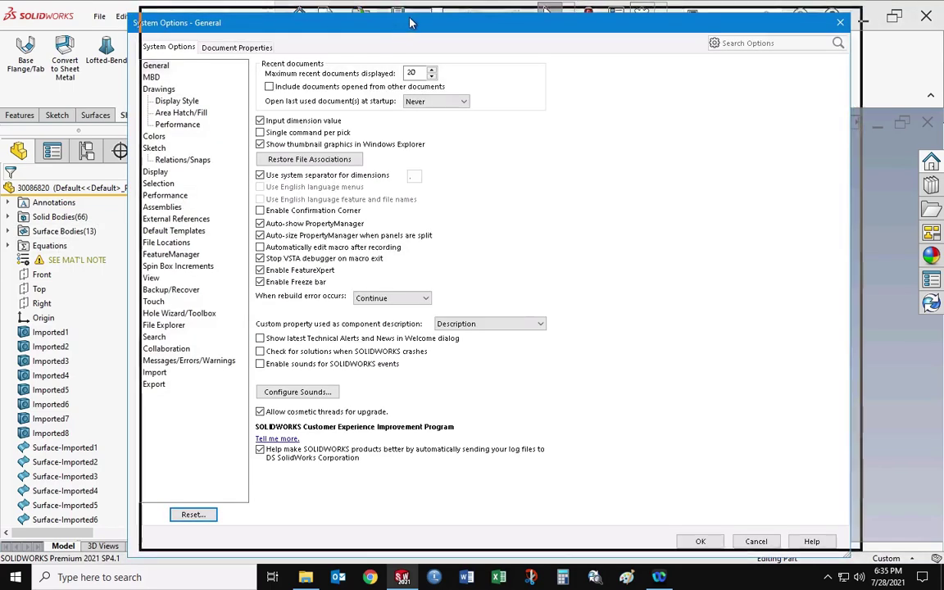
{"action": "left_click", "coordinate": [184, 247]}
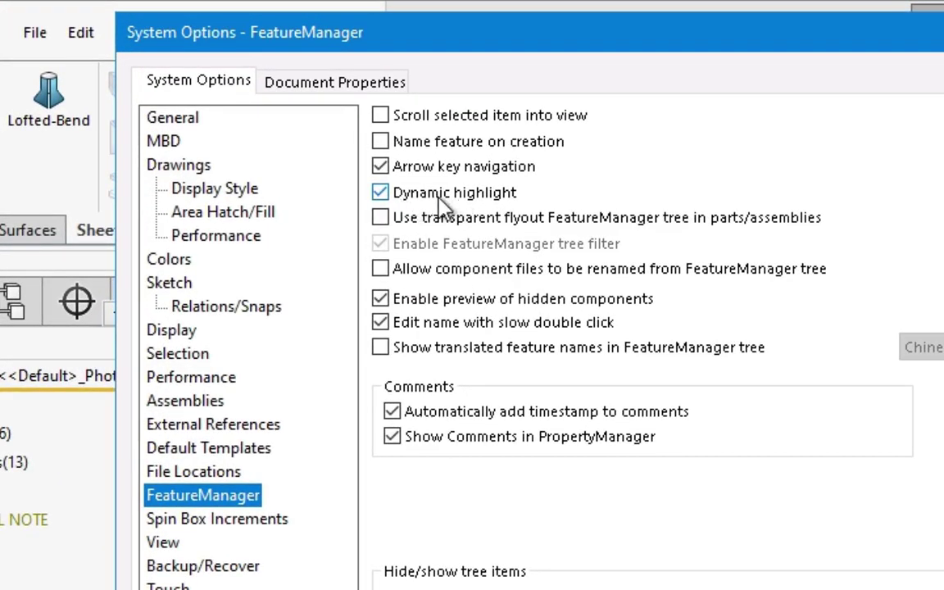
{"action": "left_click", "coordinate": [433, 195]}
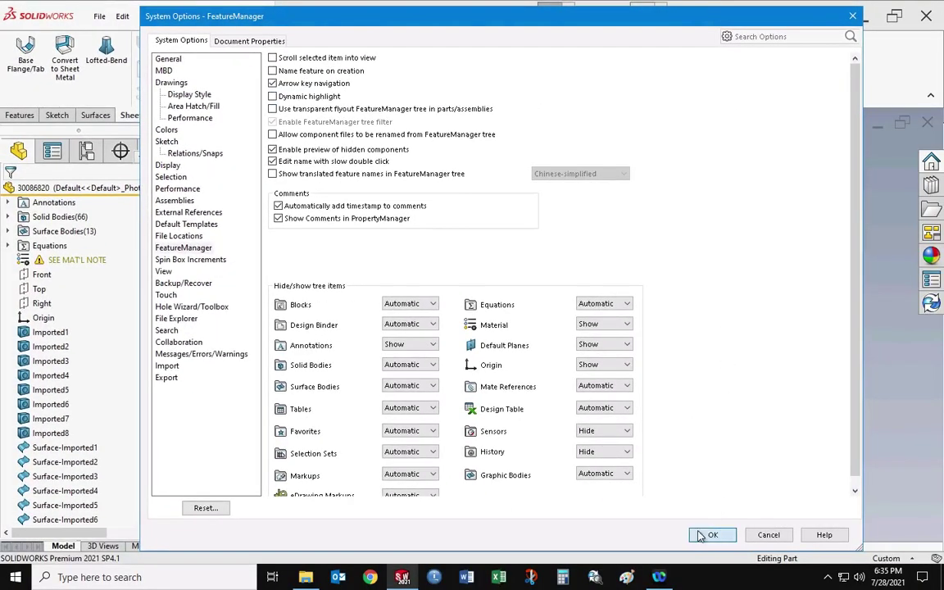
{"action": "left_click", "coordinate": [712, 534]}
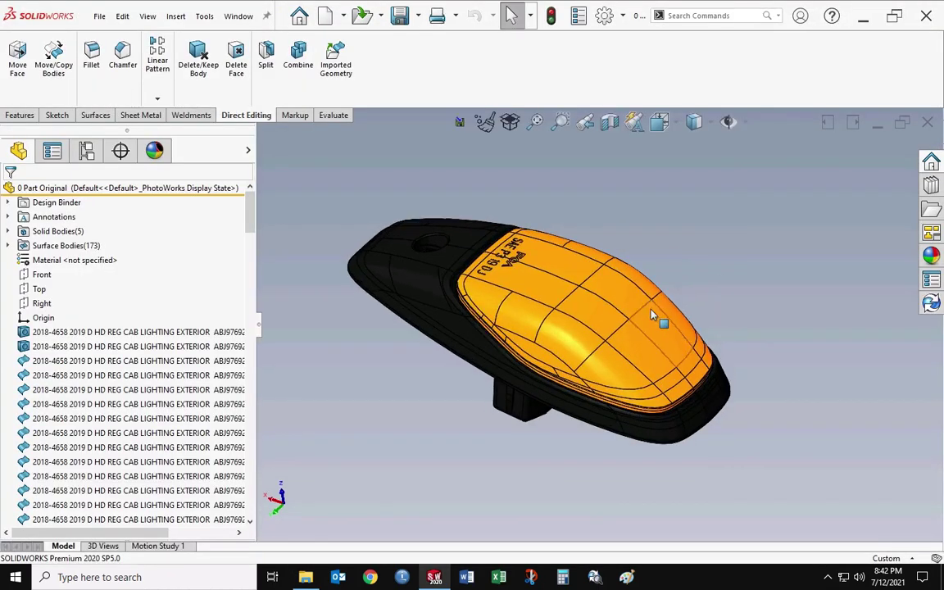
Delete every imported feature listed after the first two solids, removing all surfaces and the remaining solids
{"action": "left_click", "coordinate": [449, 270]}
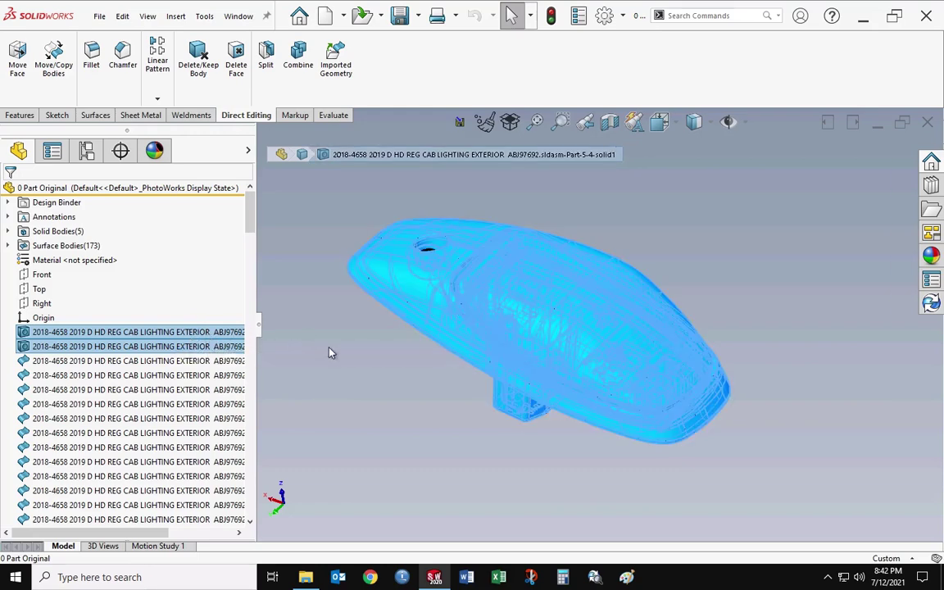
{"action": "mouse_move", "coordinate": [548, 355]}
{"action": "middle_mouse_down"}
{"action": "mouse_move", "coordinate": [532, 521]}
{"action": "mouse_move", "coordinate": [539, 394]}
{"action": "mouse_move", "coordinate": [499, 435]}
{"action": "mouse_move", "coordinate": [465, 204]}
{"action": "mouse_move", "coordinate": [578, 246]}
{"action": "mouse_move", "coordinate": [531, 417]}
{"action": "middle_mouse_up"}
{"action": "left_click", "coordinate": [333, 393]}
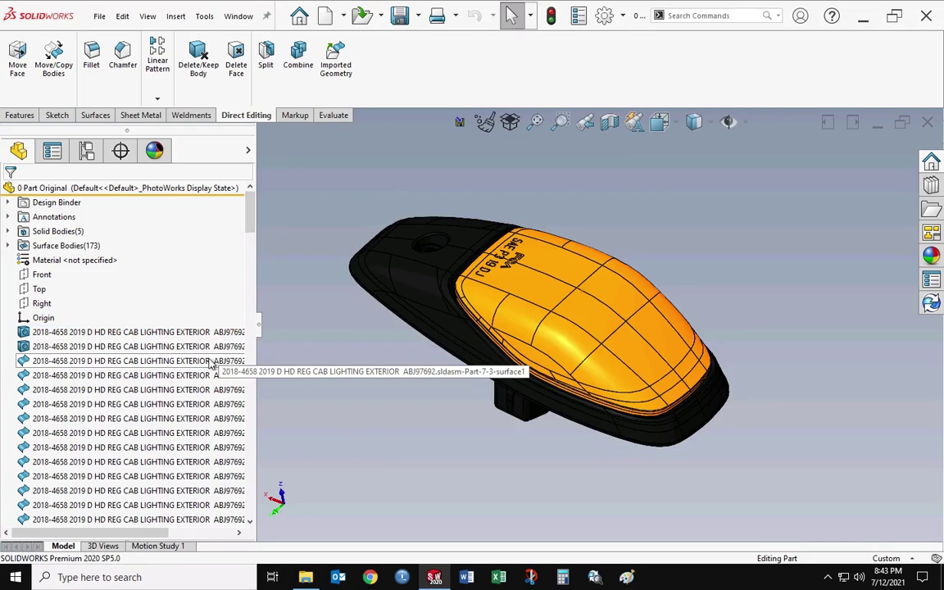
{"action": "left_click", "coordinate": [211, 364]}
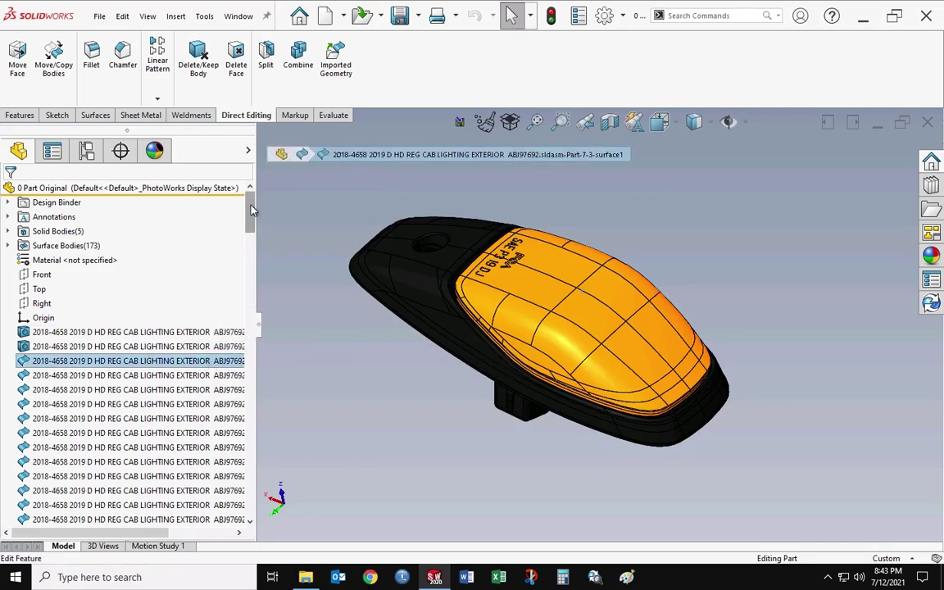
{"action": "left_click_drag", "start_coordinate": [253, 205], "coordinate": [255, 512]}
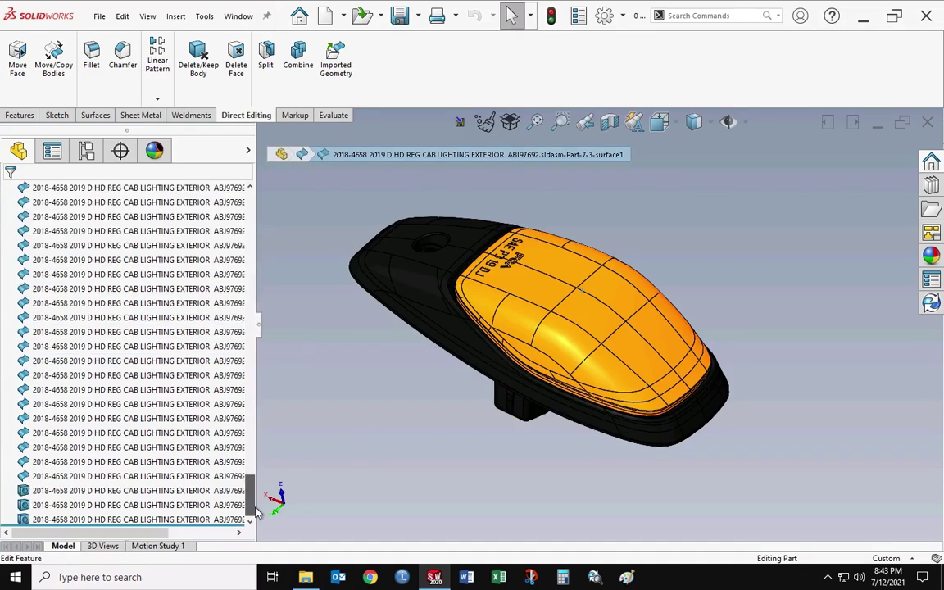
{"action": "left_click", "coordinate": [209, 519], "text": "shift"}
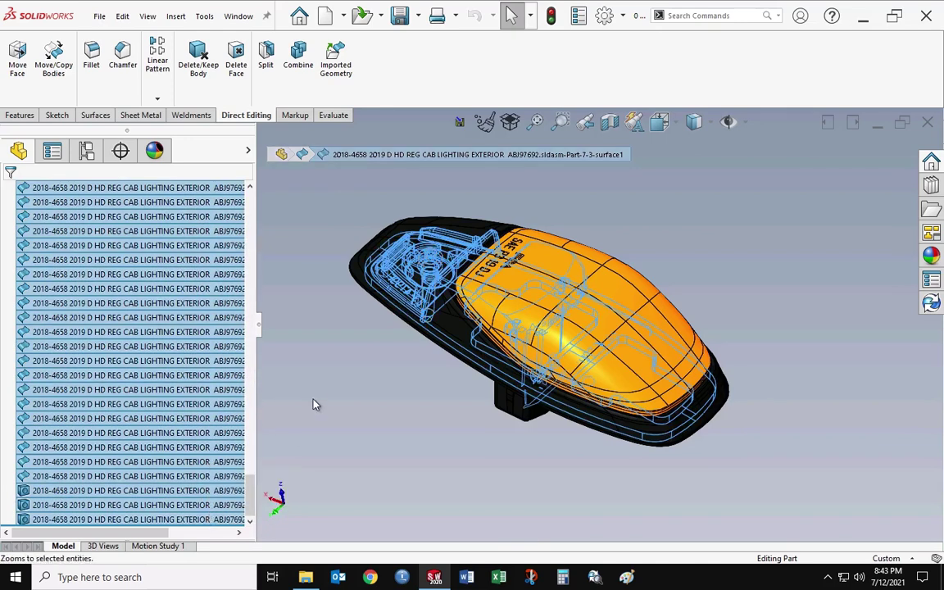
{"action": "key", "text": "Delete"}
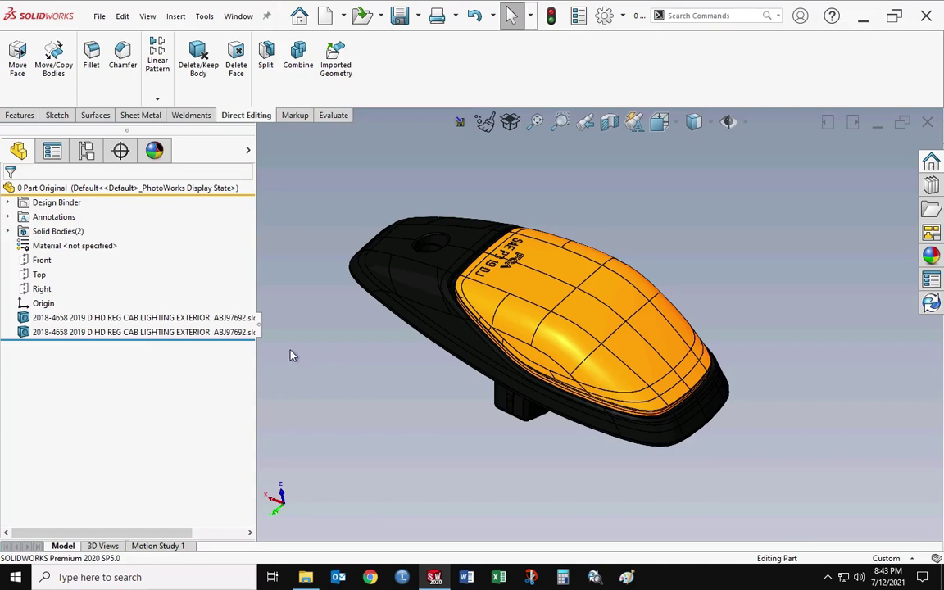
{"action": "left_click_drag", "start_coordinate": [259, 333], "coordinate": [227, 336]}
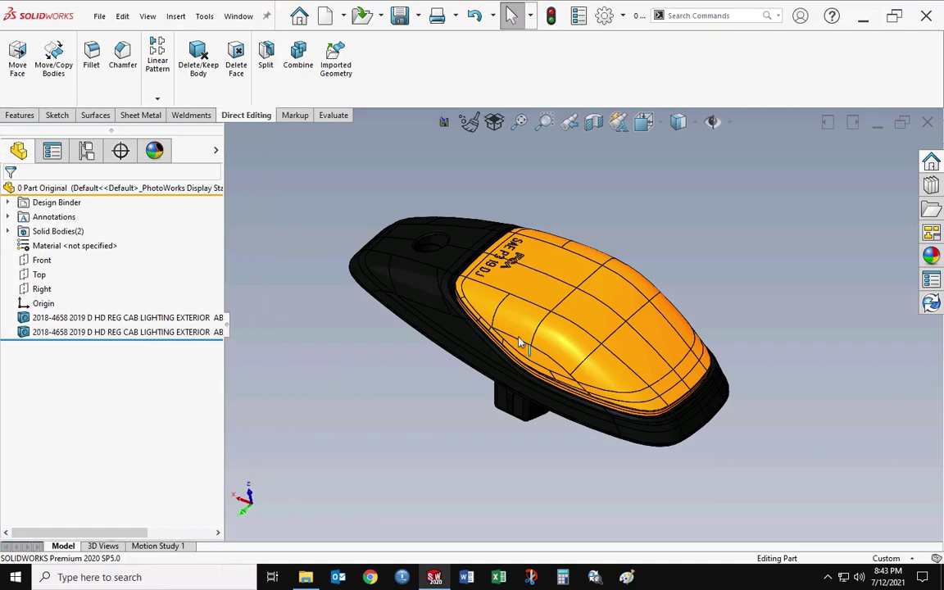
{"action": "scroll", "coordinate": [687, 326], "scroll_direction": "down", "scroll_amount": 2}
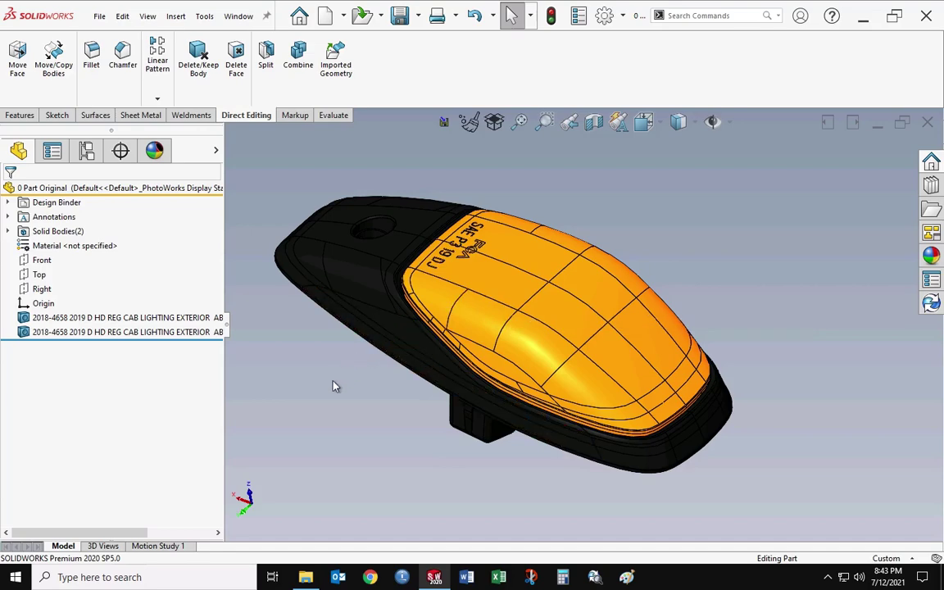
Keep only the black housing and the orange lens bodies with a Delete/Keep Body feature set to Keep Bodies
{"action": "left_click_drag", "start_coordinate": [224, 352], "coordinate": [206, 348]}
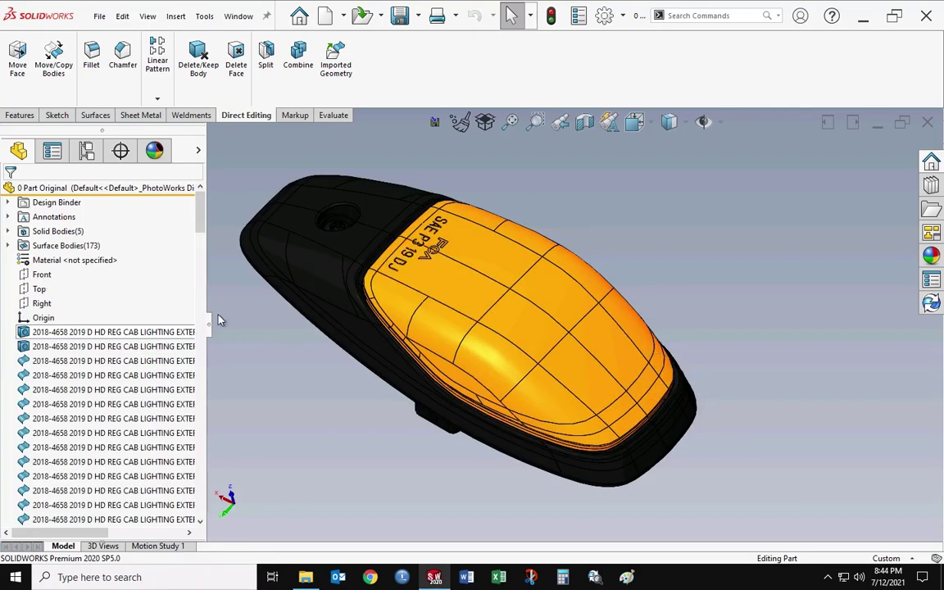
{"action": "scroll", "coordinate": [120, 310], "scroll_direction": "down", "scroll_amount": 1}
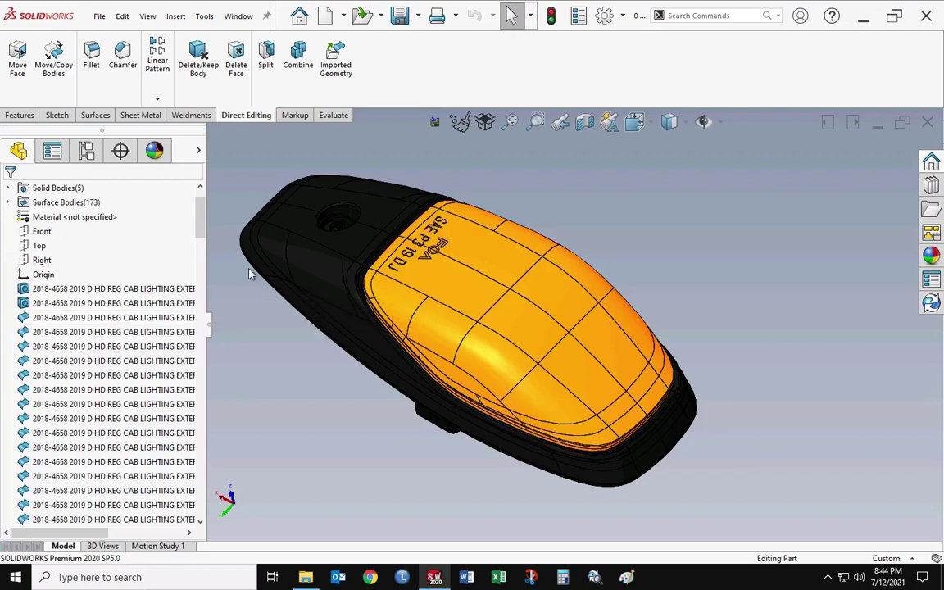
{"action": "left_click", "coordinate": [198, 66]}
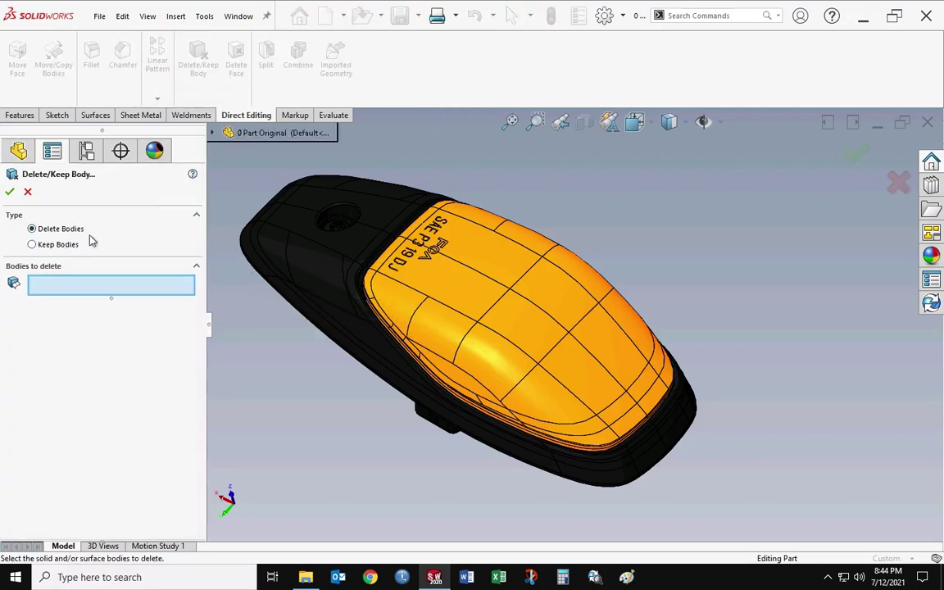
{"action": "left_click", "coordinate": [66, 245]}
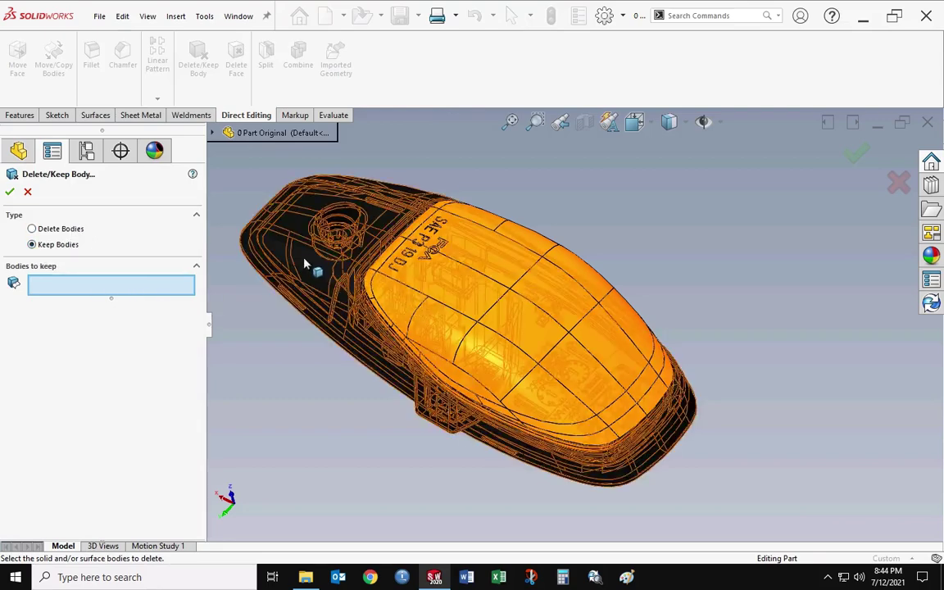
{"action": "left_click", "coordinate": [412, 301]}
{"action": "left_click", "coordinate": [464, 291]}
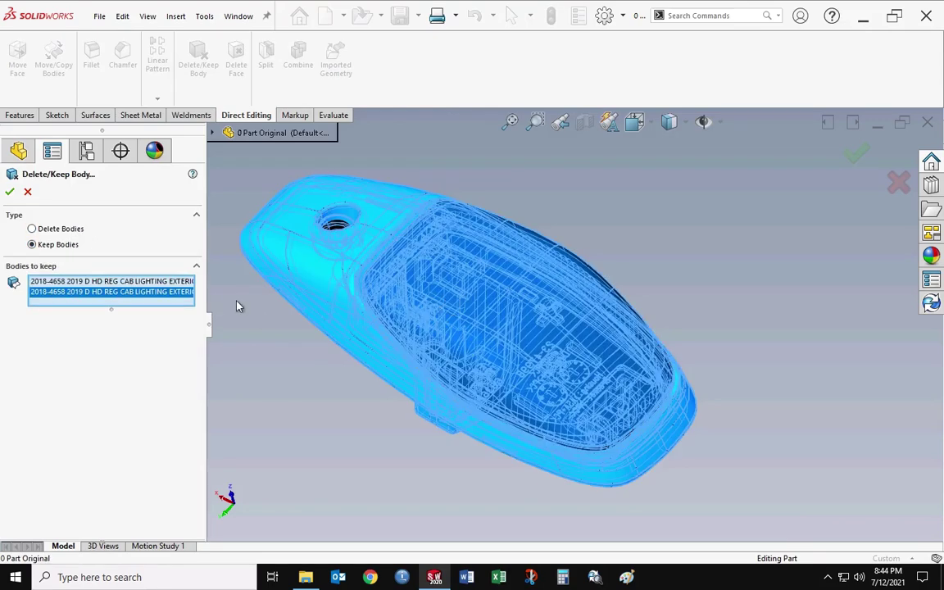
{"action": "left_click", "coordinate": [9, 192]}
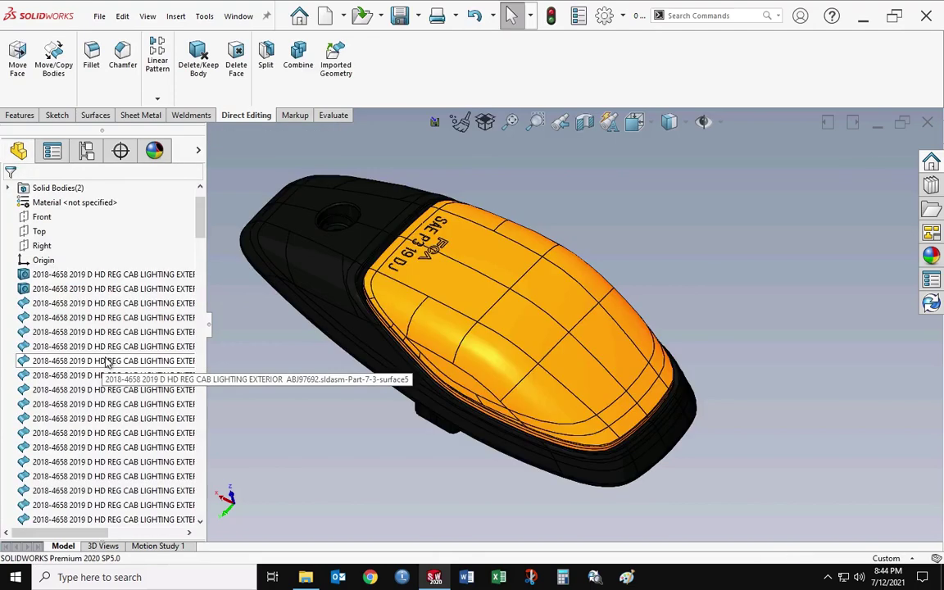
Group all the imported solid and surface features above the Body-Delete/Keep feature into a new folder
{"action": "left_click", "coordinate": [176, 273]}
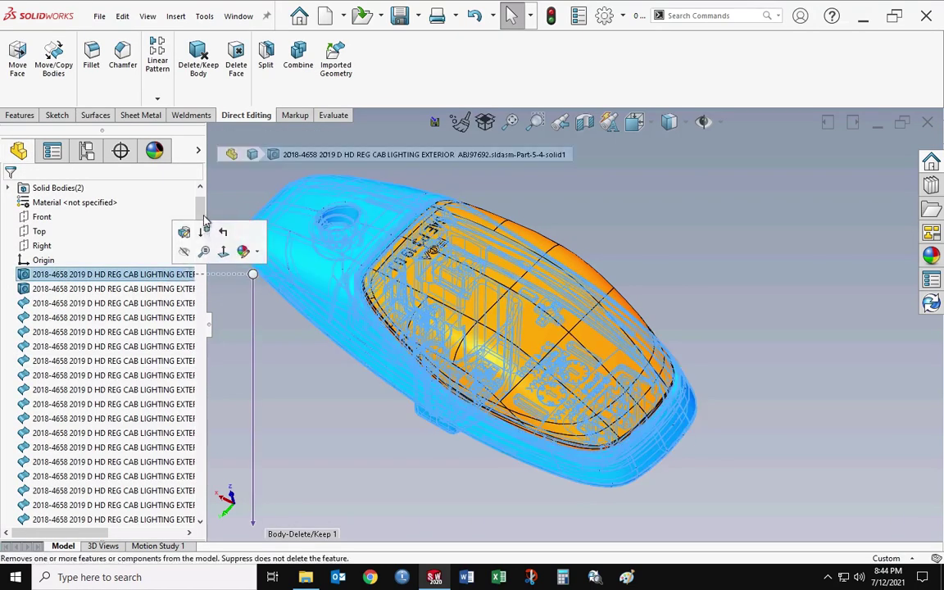
{"action": "left_click_drag", "start_coordinate": [203, 229], "coordinate": [163, 506]}
{"action": "scroll", "coordinate": [127, 457], "scroll_direction": "up", "scroll_amount": 10}
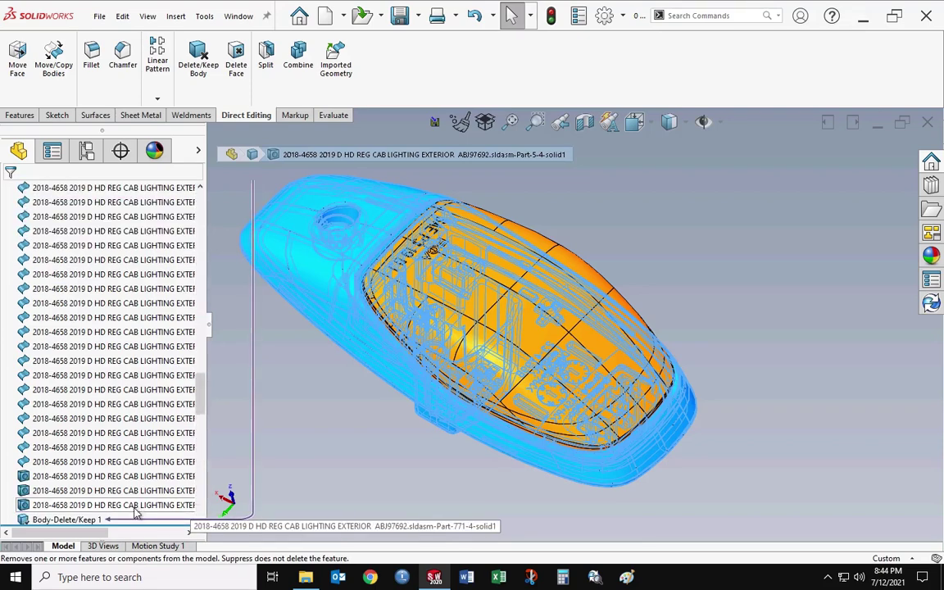
{"action": "left_click", "coordinate": [123, 490], "text": "shift"}
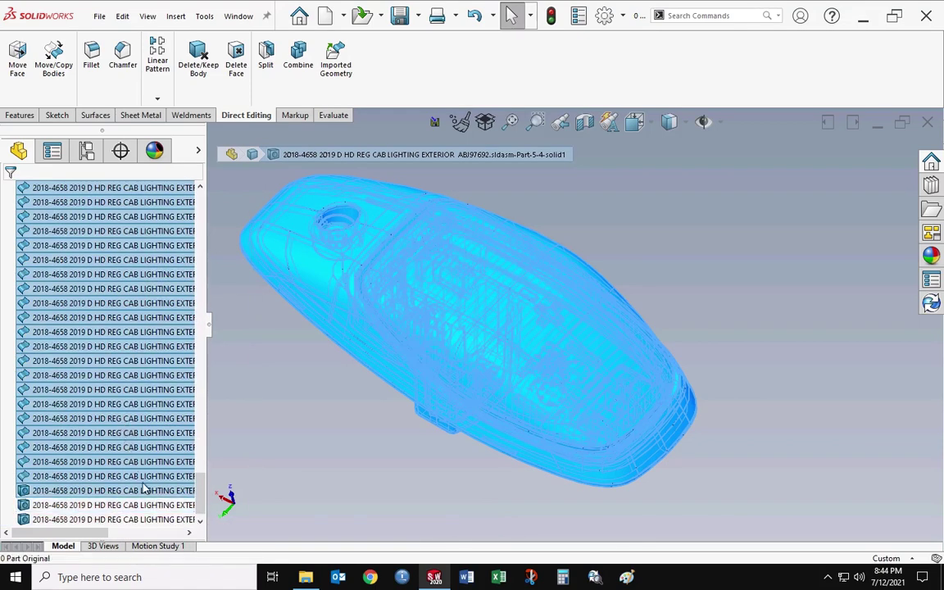
{"action": "right_click", "coordinate": [130, 436]}
{"action": "left_click", "coordinate": [151, 434]}
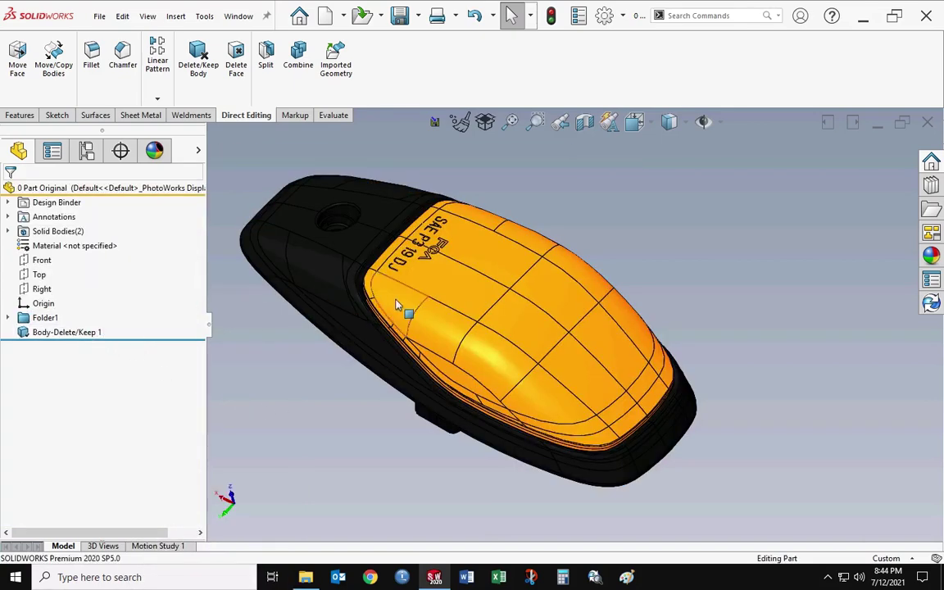
Edit the Body-Delete/Keep feature and try adding the pin and the interior base body to the bodies to keep
{"action": "right_click", "coordinate": [61, 331]}
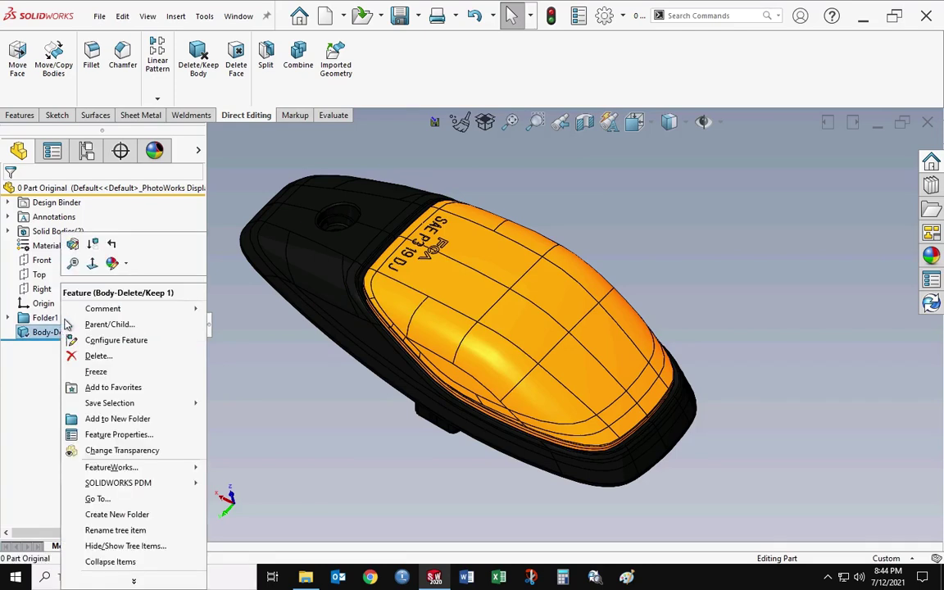
{"action": "left_click", "coordinate": [78, 249]}
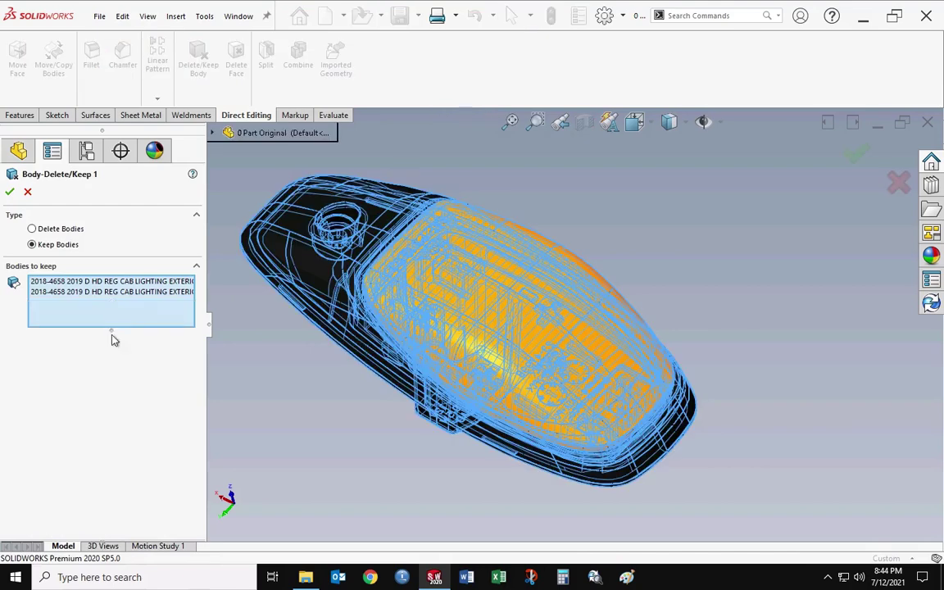
{"action": "middle_click_drag", "start_coordinate": [392, 325], "coordinate": [340, 381]}
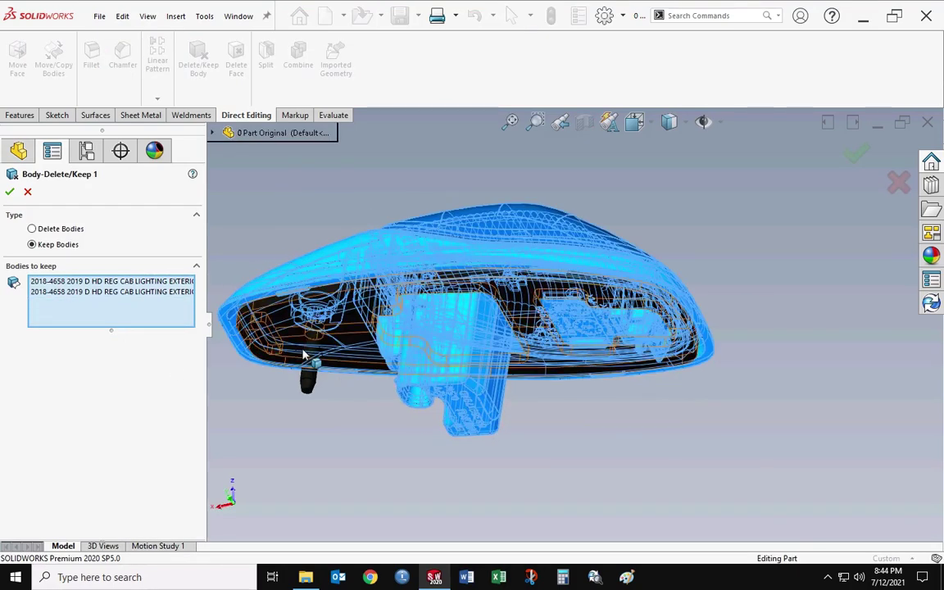
{"action": "left_click", "coordinate": [318, 349]}
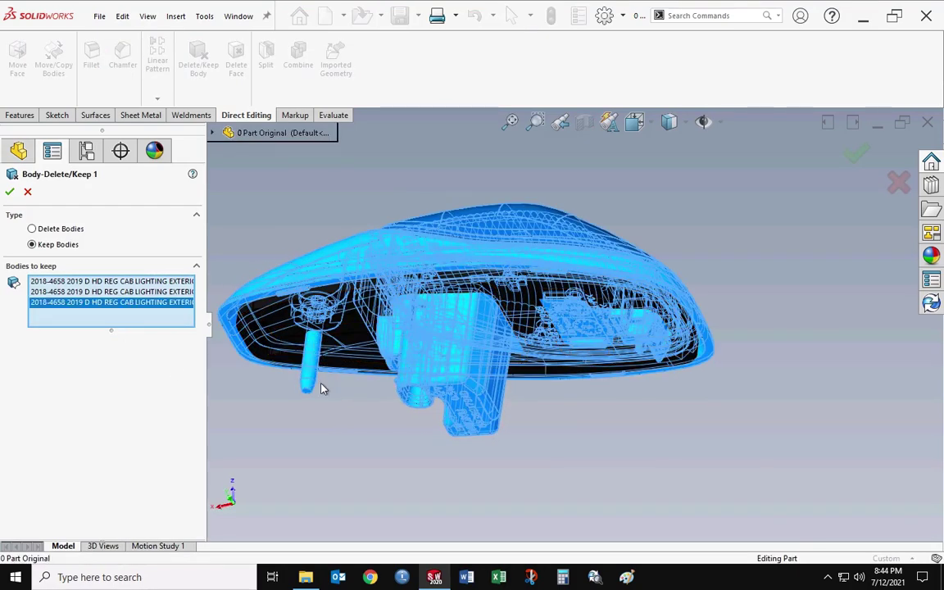
{"action": "left_click", "coordinate": [308, 378]}
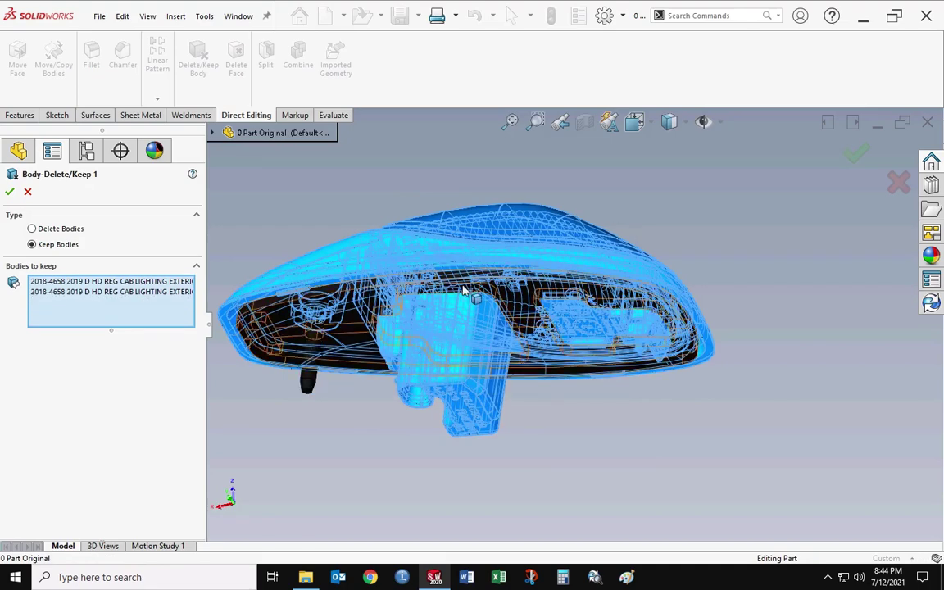
{"action": "middle_click_drag", "start_coordinate": [464, 288], "coordinate": [542, 301]}
{"action": "left_click", "coordinate": [492, 319]}
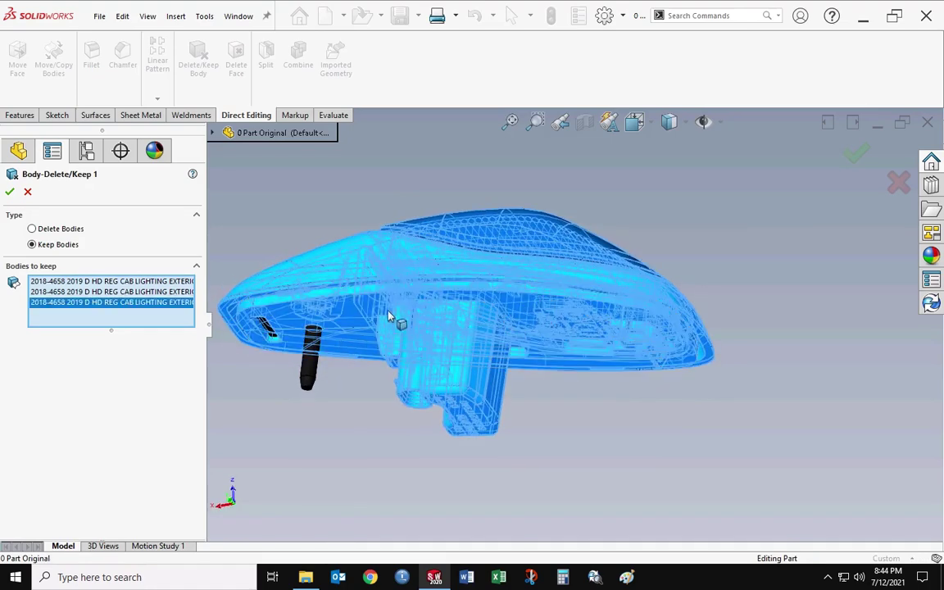
{"action": "left_click", "coordinate": [305, 285]}
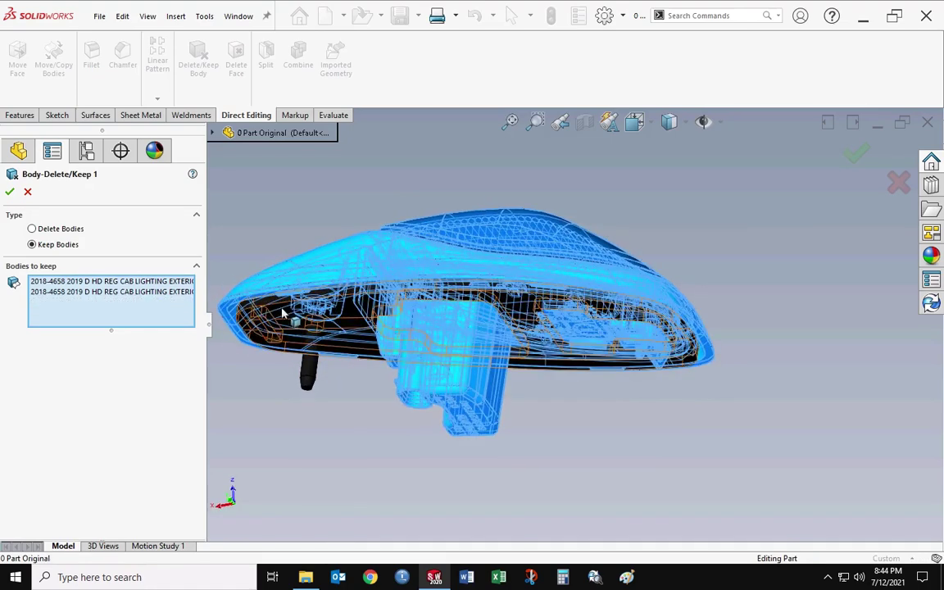
{"action": "left_click", "coordinate": [9, 191]}
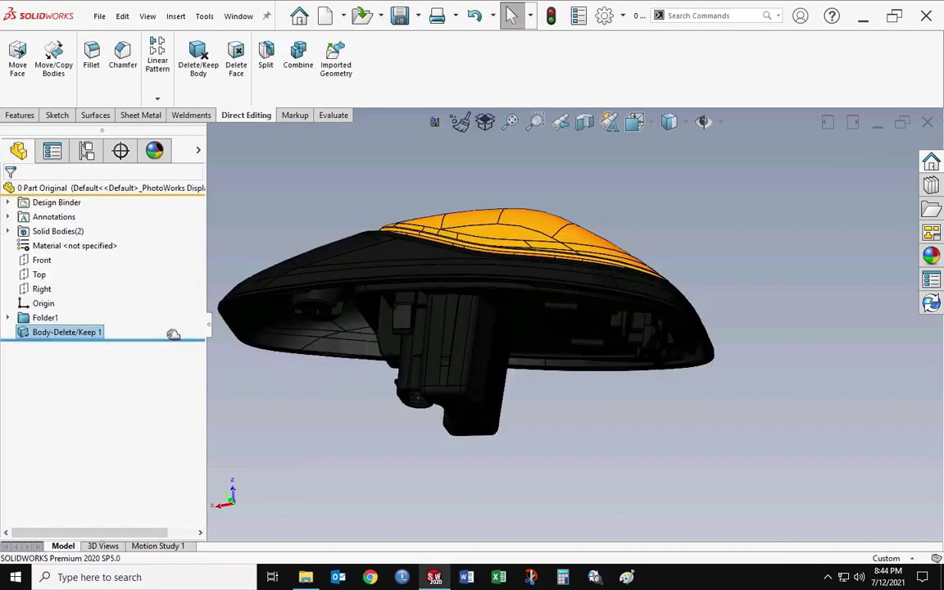
Isolate the orange lens body and examine its ribbed underside
{"action": "middle_click_drag", "start_coordinate": [312, 213], "coordinate": [327, 394]}
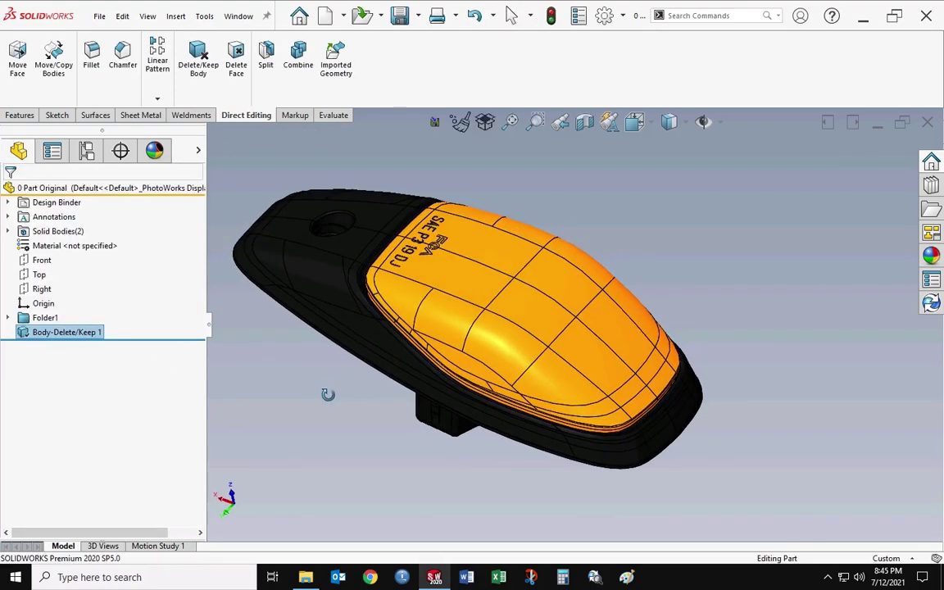
{"action": "left_click", "coordinate": [248, 359]}
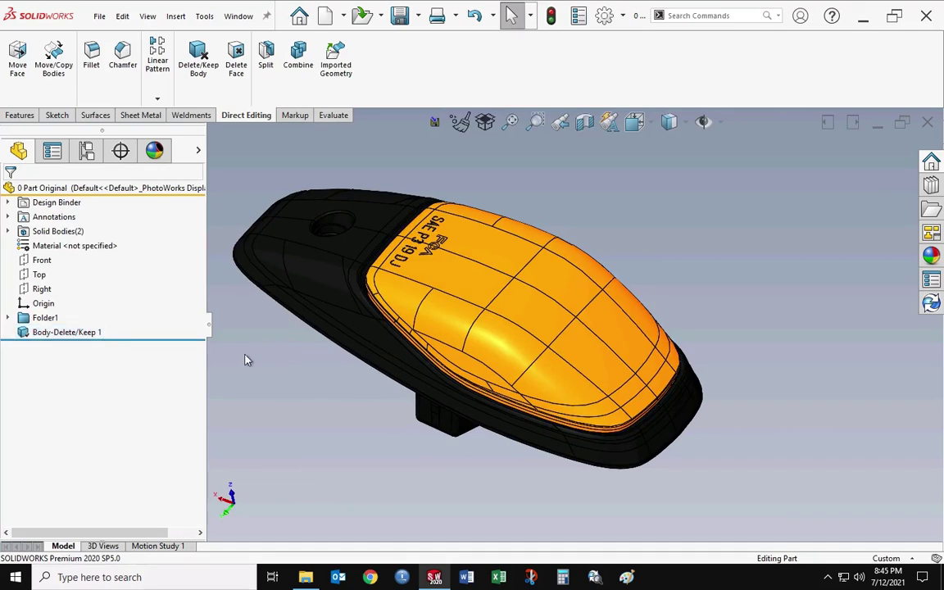
{"action": "mouse_move", "coordinate": [456, 273]}
{"action": "middle_mouse_down"}
{"action": "mouse_move", "coordinate": [428, 295]}
{"action": "mouse_move", "coordinate": [431, 257]}
{"action": "mouse_move", "coordinate": [473, 281]}
{"action": "middle_mouse_up"}
{"action": "right_click", "coordinate": [473, 264]}
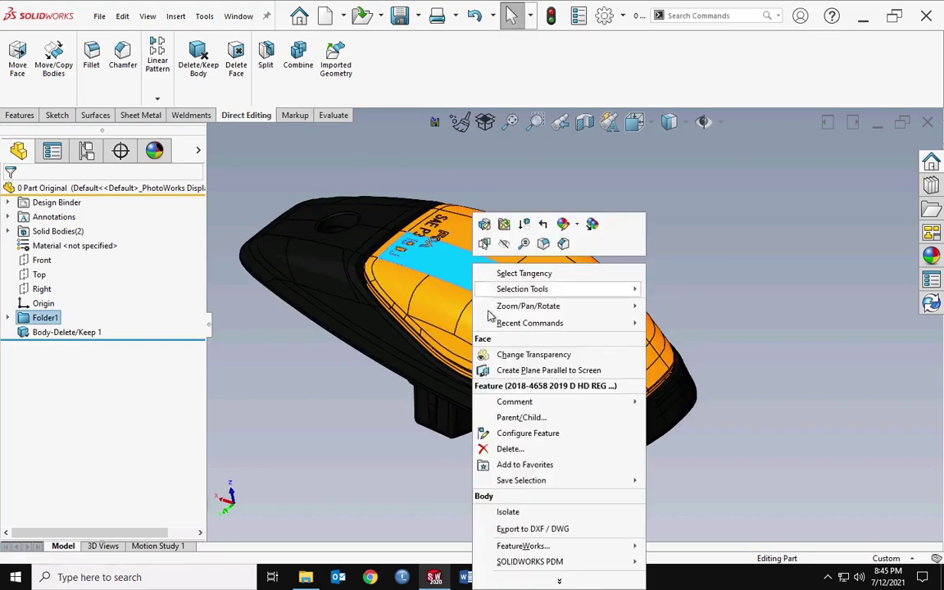
{"action": "left_click", "coordinate": [508, 512]}
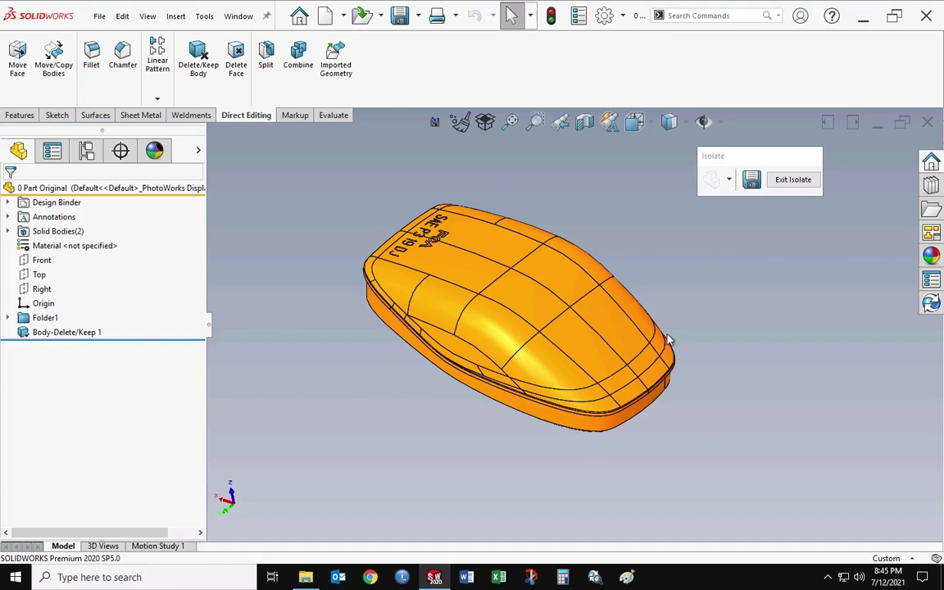
{"action": "middle_click_drag", "start_coordinate": [668, 339], "coordinate": [461, 250]}
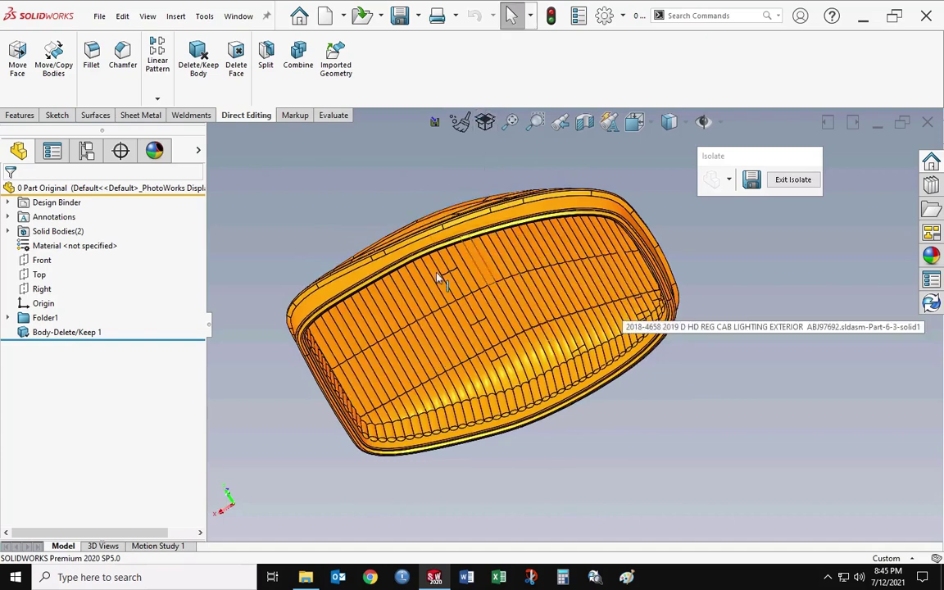
Inspect the ribbed inner side of the isolated orange lens, and exit isolation to show the housing and lens together
{"action": "middle_click_drag", "start_coordinate": [483, 208], "coordinate": [509, 244]}
{"action": "middle_click_drag", "start_coordinate": [508, 238], "coordinate": [574, 273]}
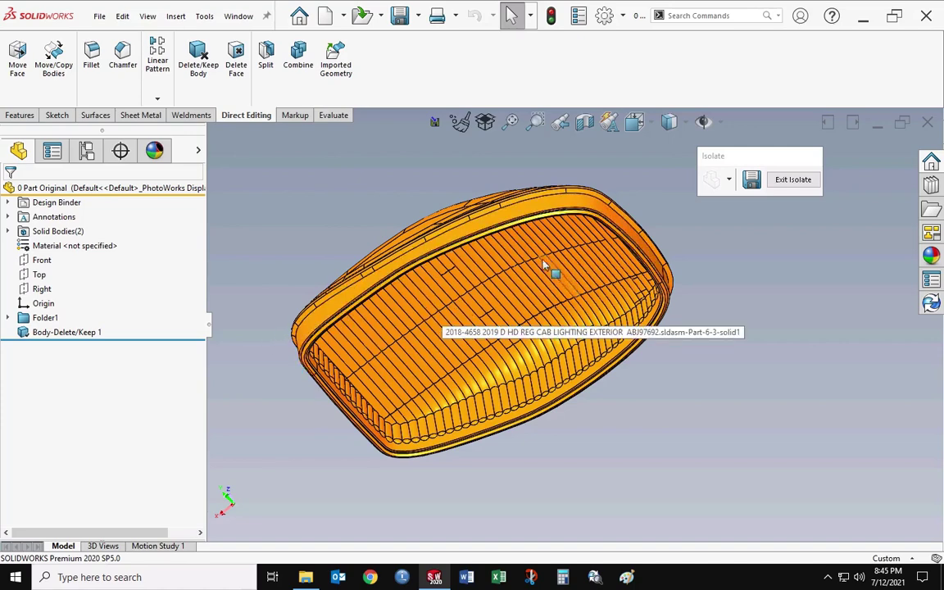
{"action": "middle_click_drag", "start_coordinate": [523, 244], "coordinate": [509, 223]}
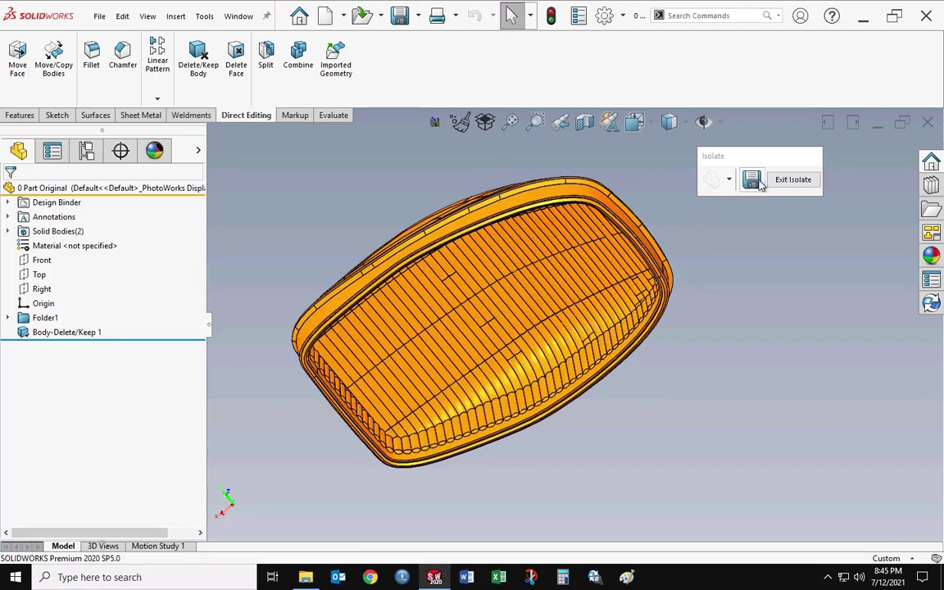
{"action": "left_click", "coordinate": [784, 182]}
{"action": "middle_click_drag", "start_coordinate": [468, 253], "coordinate": [358, 304]}
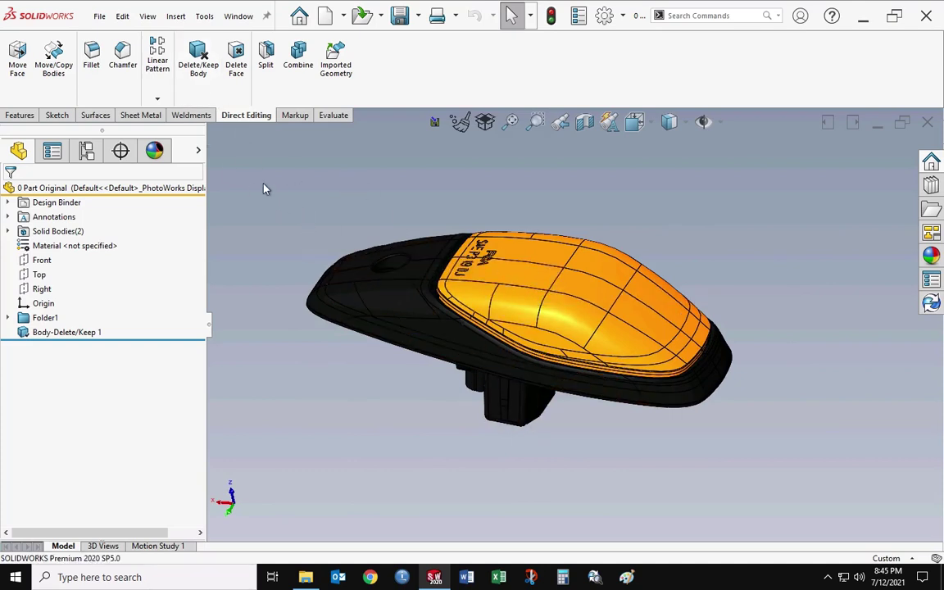
Make one in-place copy of both the orange lens and the black housing bodies with Move/Copy Body
{"action": "scroll", "coordinate": [129, 94], "scroll_direction": "up", "scroll_amount": 2}
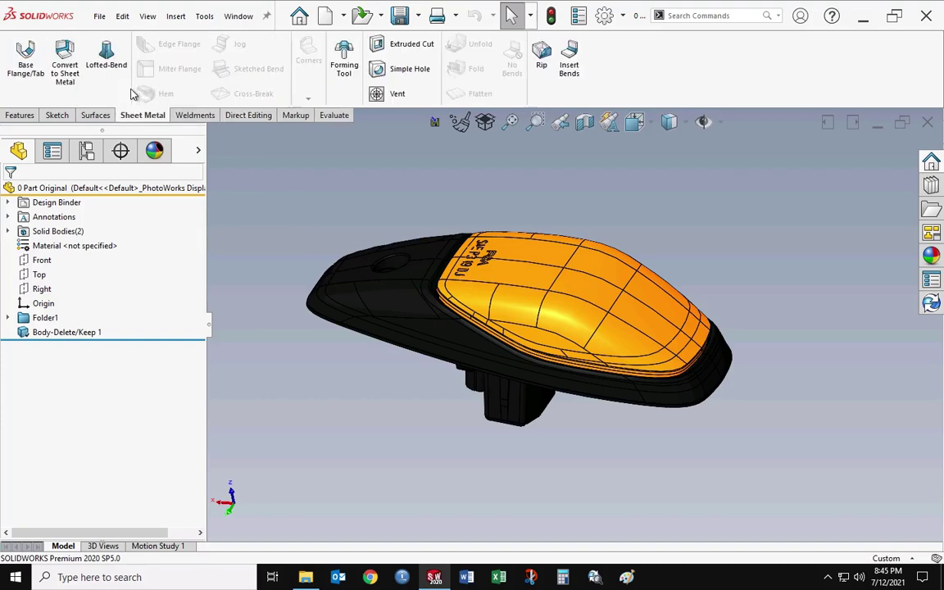
{"action": "scroll", "coordinate": [147, 100], "scroll_direction": "down", "scroll_amount": 4}
{"action": "scroll", "coordinate": [245, 115], "scroll_direction": "up", "scroll_amount": 1}
{"action": "left_click", "coordinate": [246, 115]}
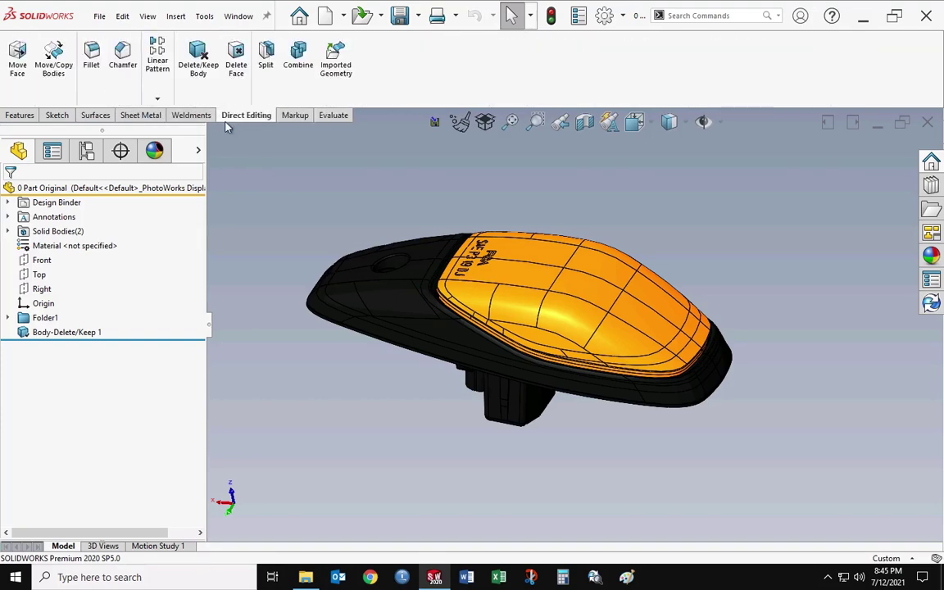
{"action": "left_click", "coordinate": [53, 69]}
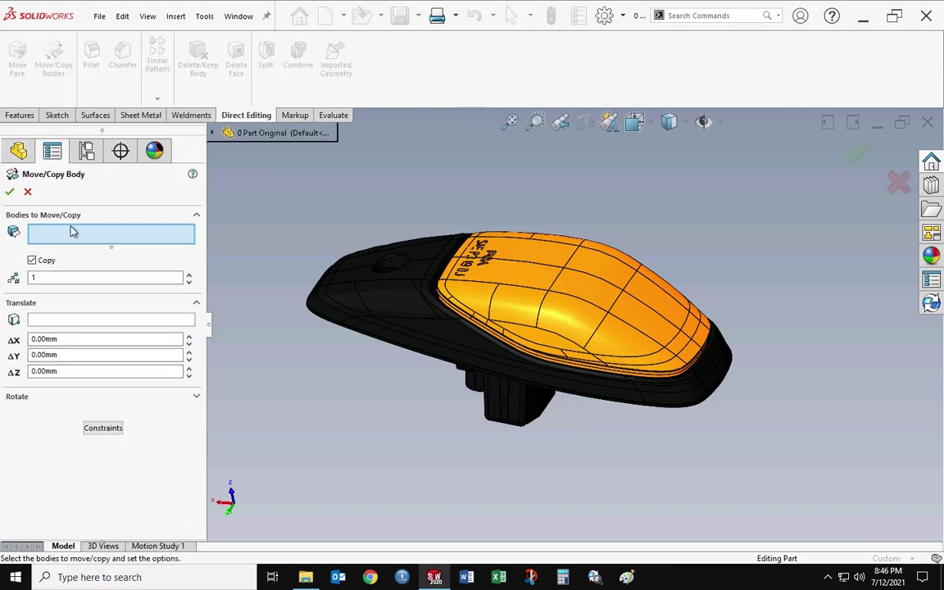
{"action": "left_click", "coordinate": [412, 322]}
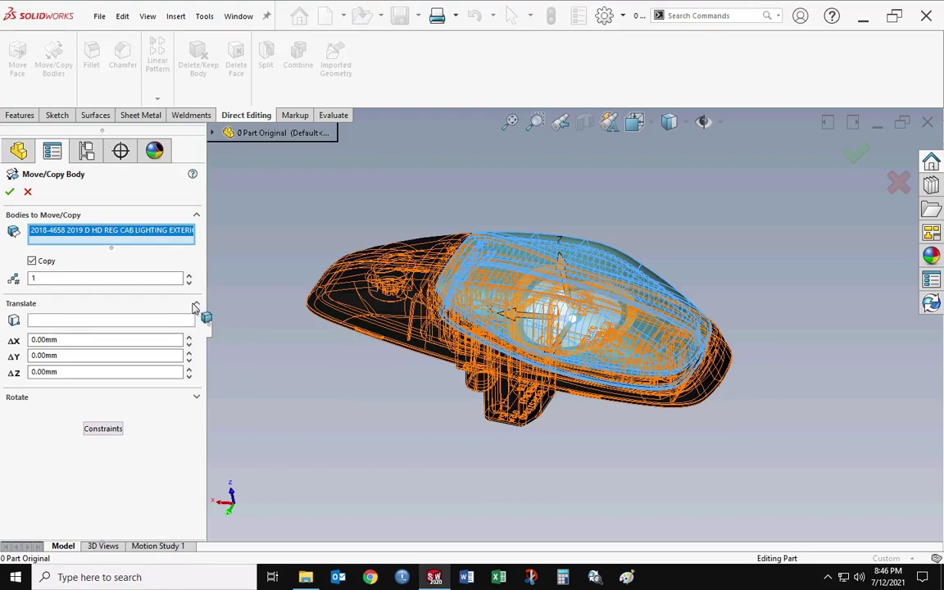
{"action": "left_click", "coordinate": [376, 387]}
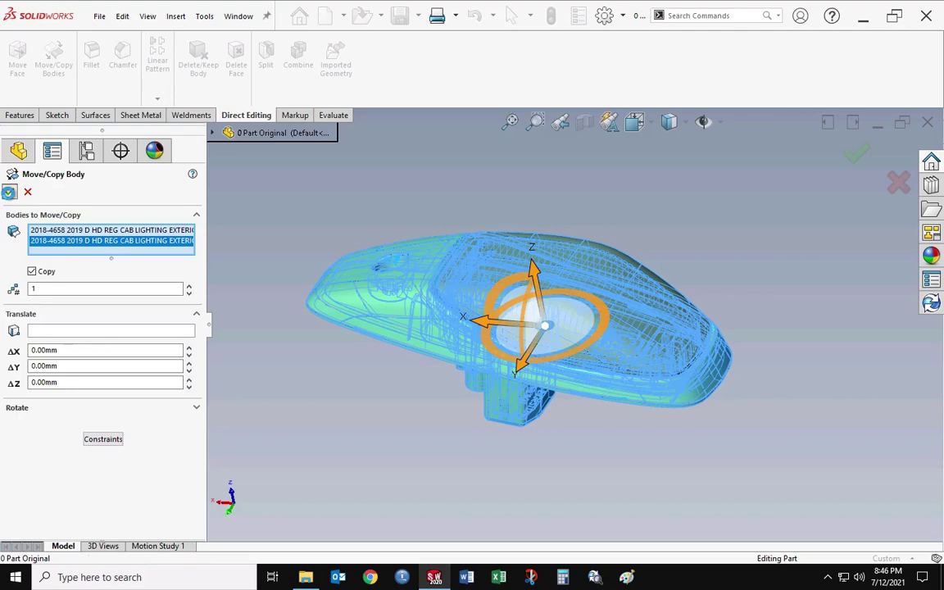
{"action": "left_click", "coordinate": [8, 191]}
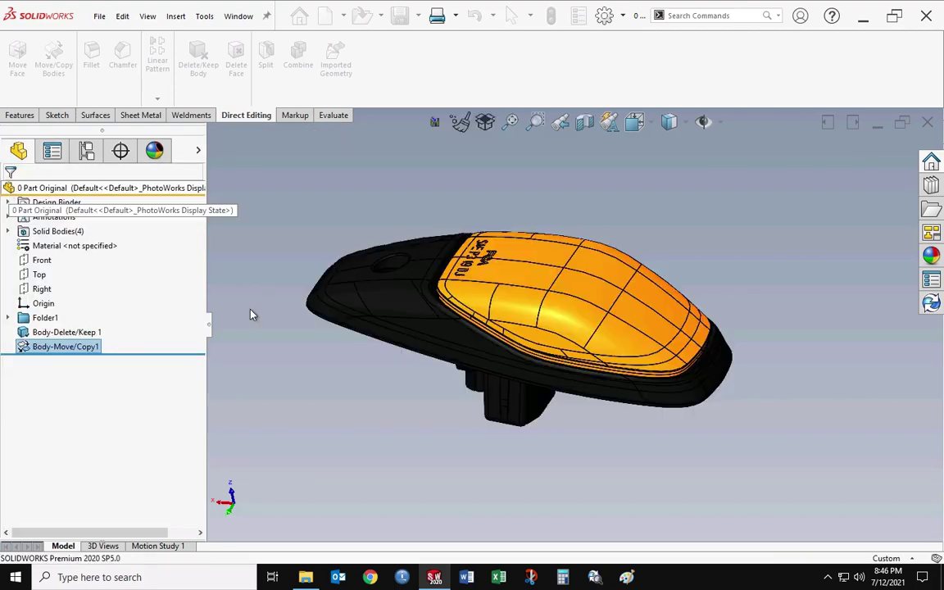
Hide the two copied bodies, Body-Move/Copy1[1] and Body-Move/Copy1[2]
{"action": "left_click", "coordinate": [8, 231]}
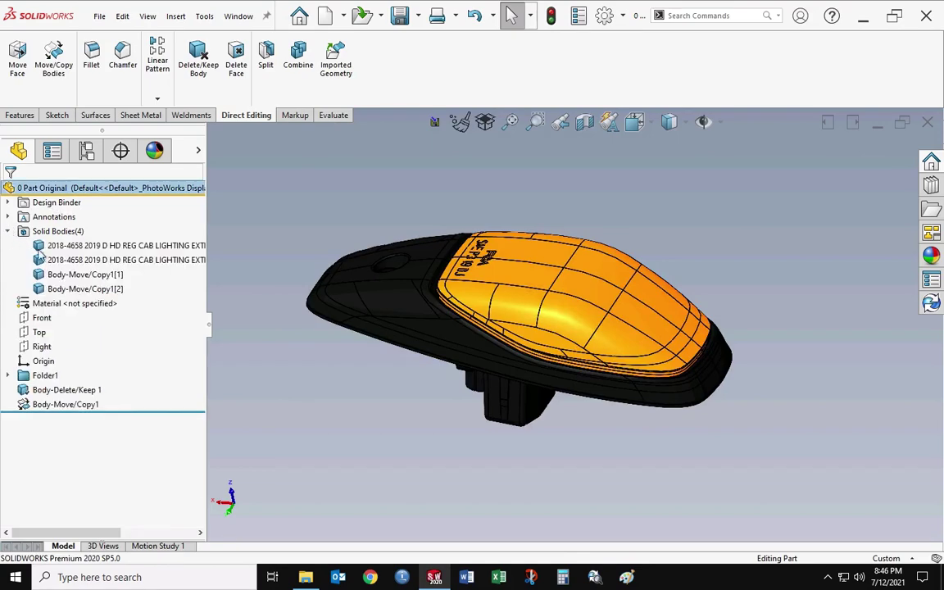
{"action": "left_click", "coordinate": [74, 274]}
{"action": "left_click", "coordinate": [76, 288], "text": "ctrl"}
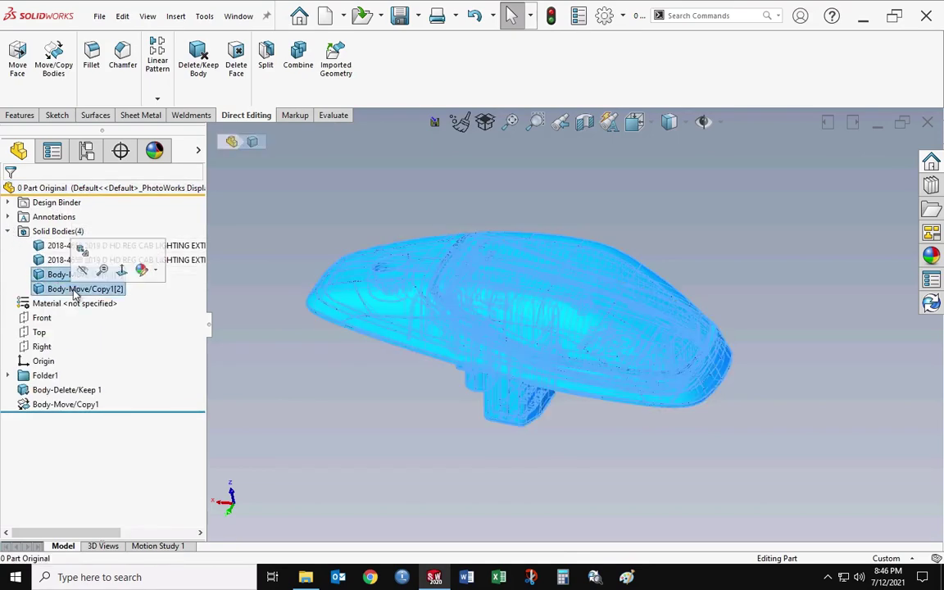
{"action": "left_click", "coordinate": [82, 271]}
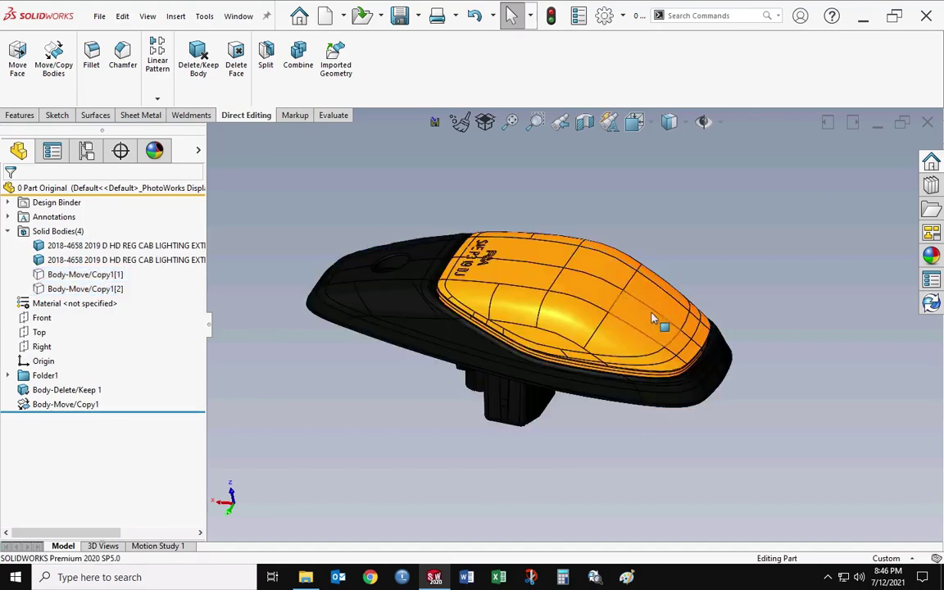
{"action": "middle_click_drag", "start_coordinate": [653, 319], "coordinate": [541, 331]}
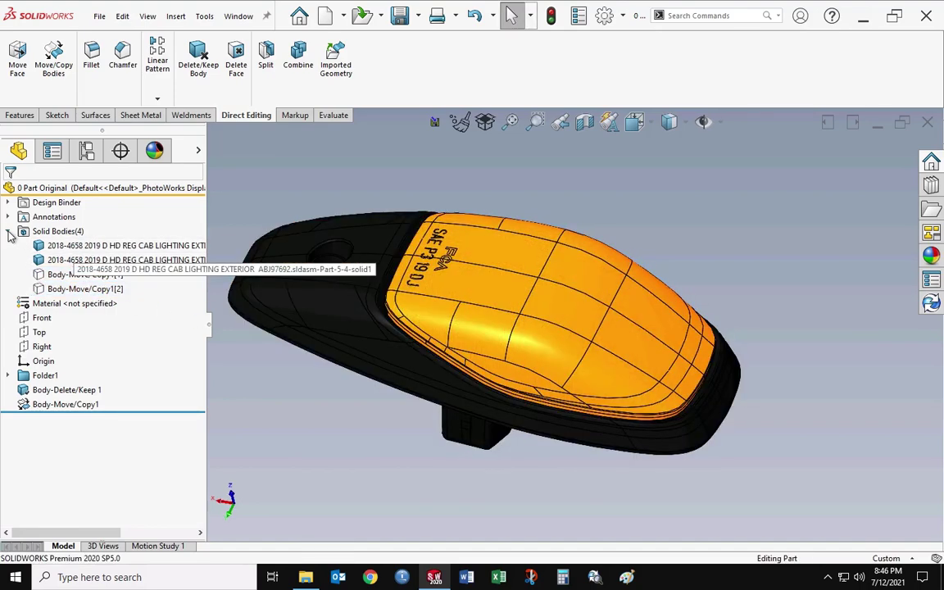
{"action": "left_click", "coordinate": [9, 231]}
Isolate the orange lens body and turn it to face its ribbed underside
{"action": "right_click", "coordinate": [453, 297]}
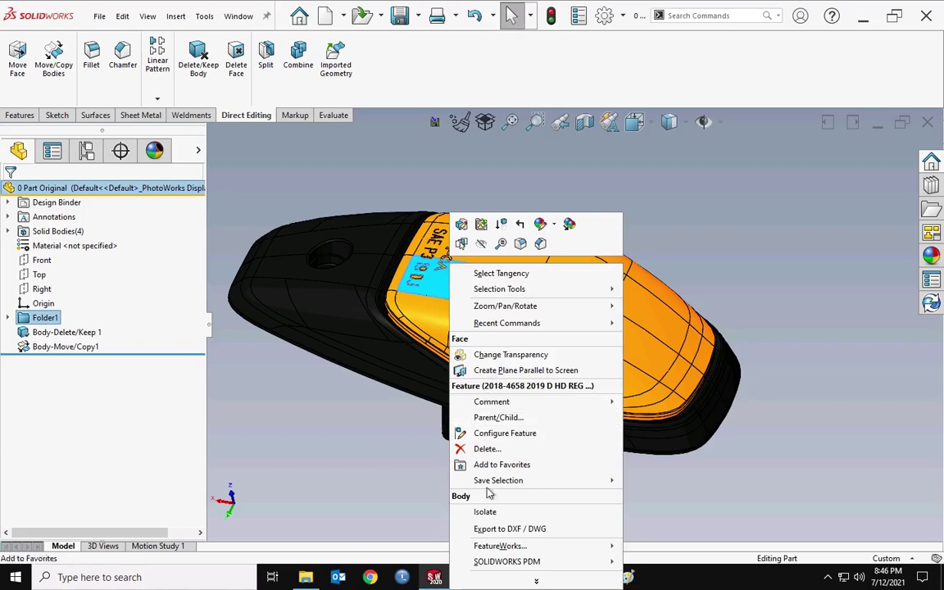
{"action": "key", "text": "Escape"}
{"action": "middle_click_drag", "start_coordinate": [499, 371], "coordinate": [547, 213]}
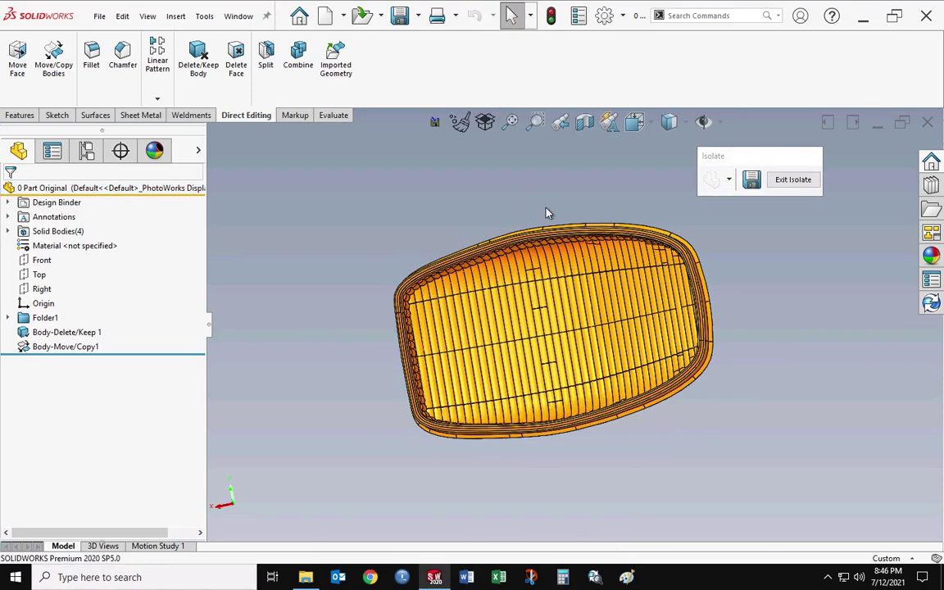
Delete the narrow face running around the rim of the lens's underside with Delete Face, using the plain Delete option
{"action": "left_click", "coordinate": [236, 82]}
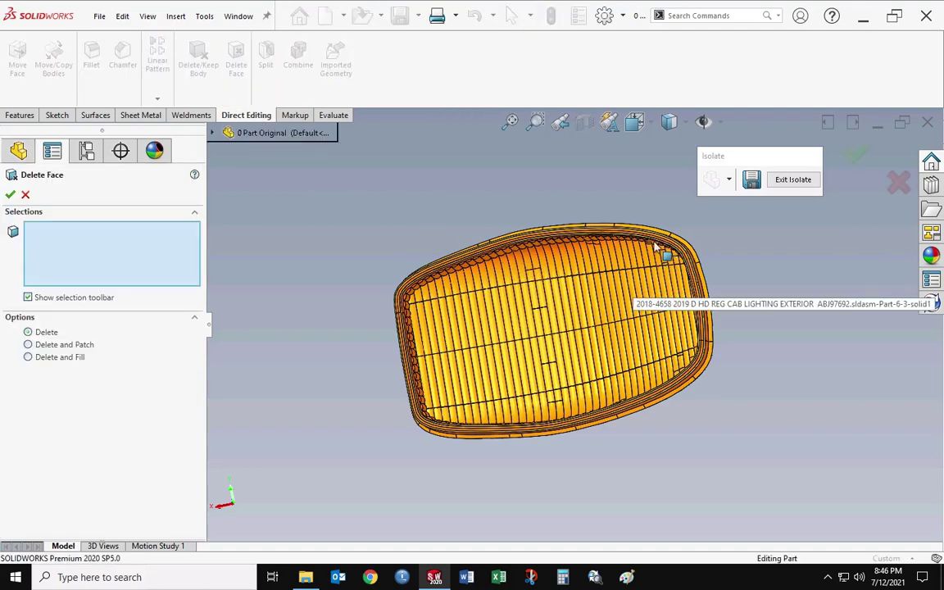
{"action": "scroll", "coordinate": [603, 246], "scroll_direction": "down", "scroll_amount": 5}
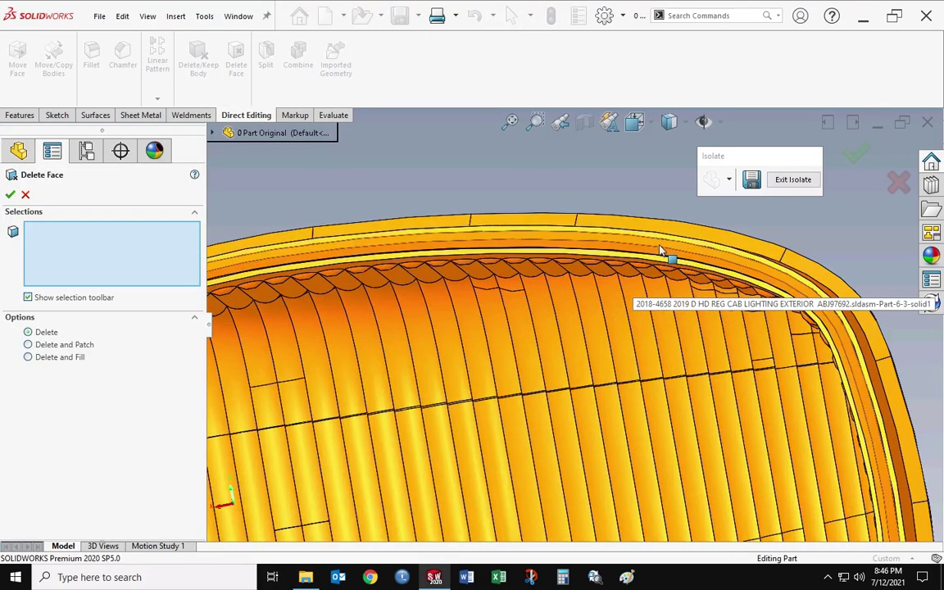
{"action": "left_click", "coordinate": [661, 250]}
{"action": "scroll", "coordinate": [459, 420], "scroll_direction": "up", "scroll_amount": 8}
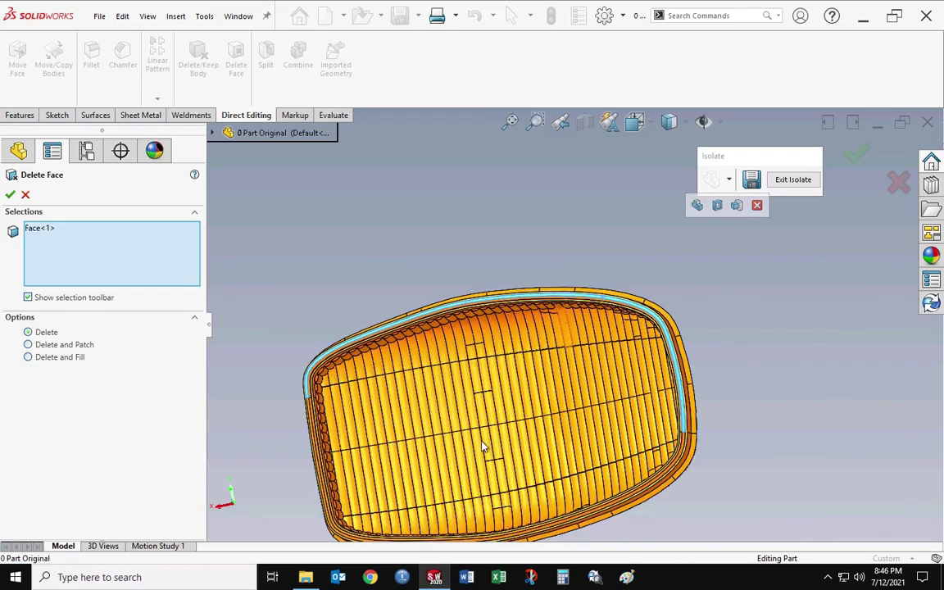
{"action": "middle_click_drag", "start_coordinate": [516, 460], "coordinate": [426, 361]}
{"action": "scroll", "coordinate": [417, 348], "scroll_direction": "down", "scroll_amount": 6}
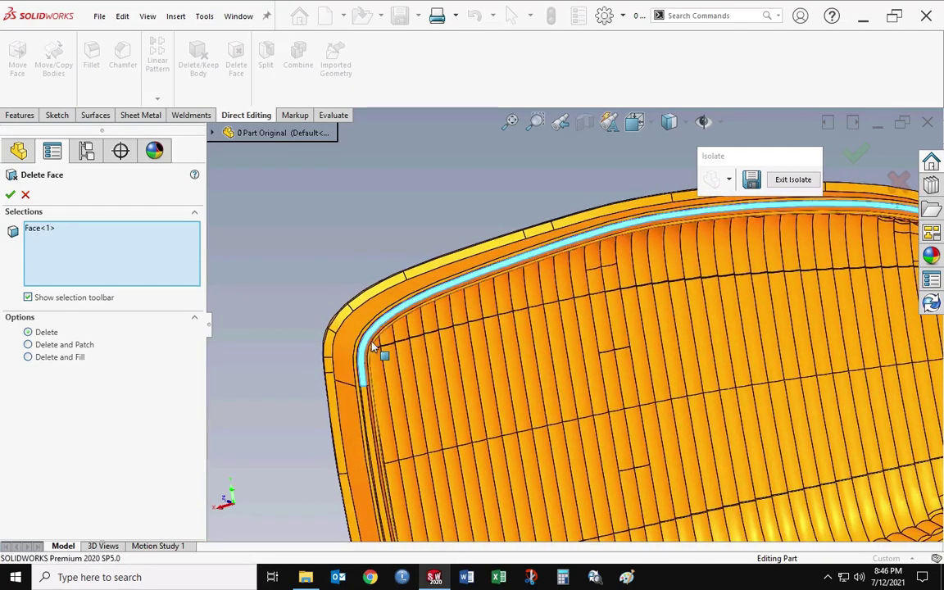
{"action": "left_click", "coordinate": [416, 349]}
{"action": "left_click", "coordinate": [400, 343]}
{"action": "scroll", "coordinate": [803, 343], "scroll_direction": "up", "scroll_amount": 8}
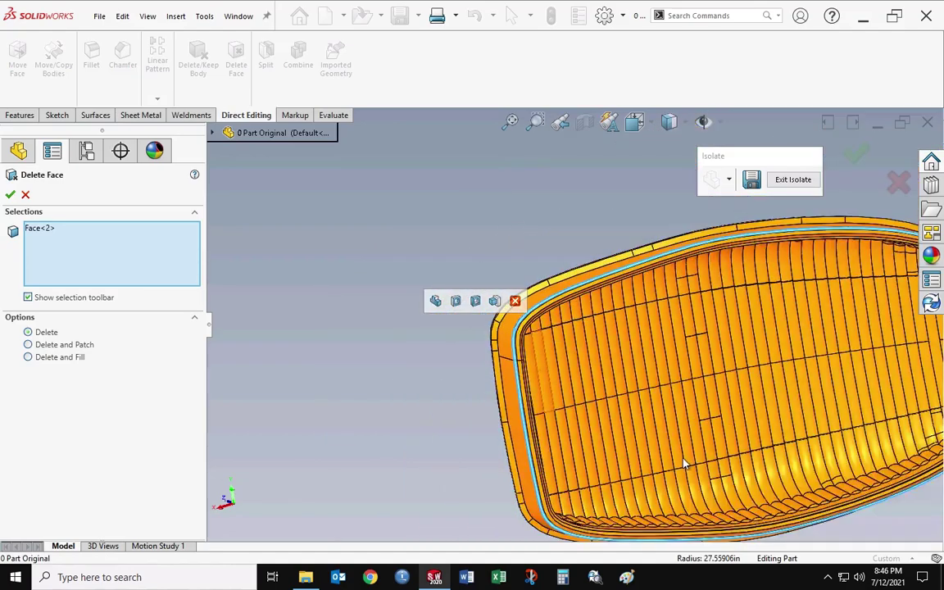
{"action": "middle_click_drag", "start_coordinate": [803, 342], "coordinate": [693, 285]}
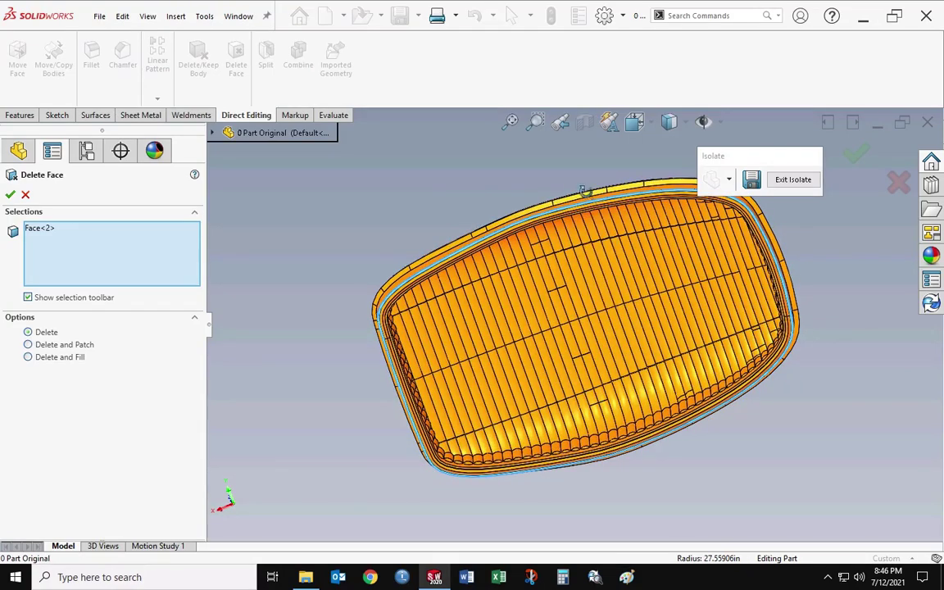
{"action": "middle_click_drag", "start_coordinate": [548, 228], "coordinate": [585, 183]}
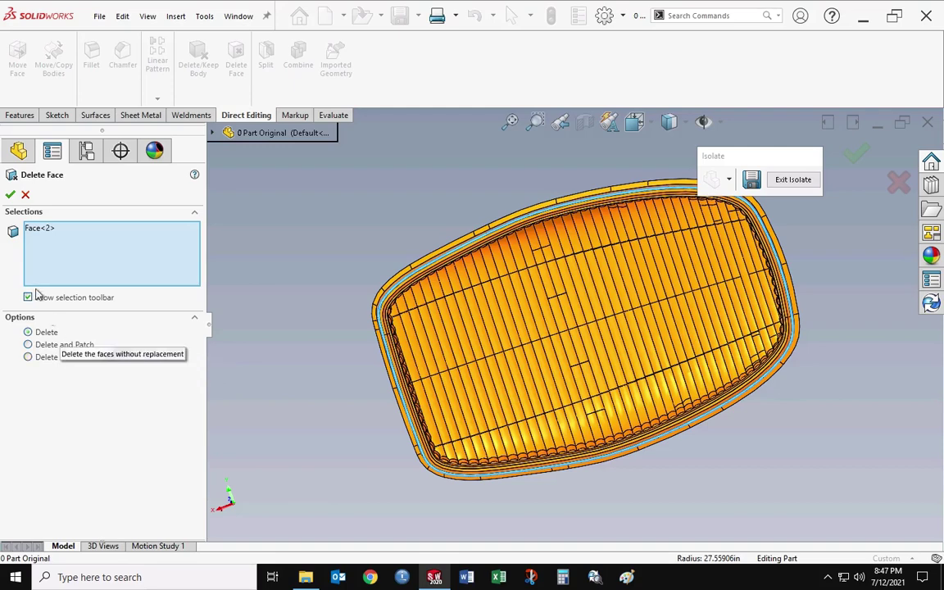
{"action": "left_click", "coordinate": [10, 196]}
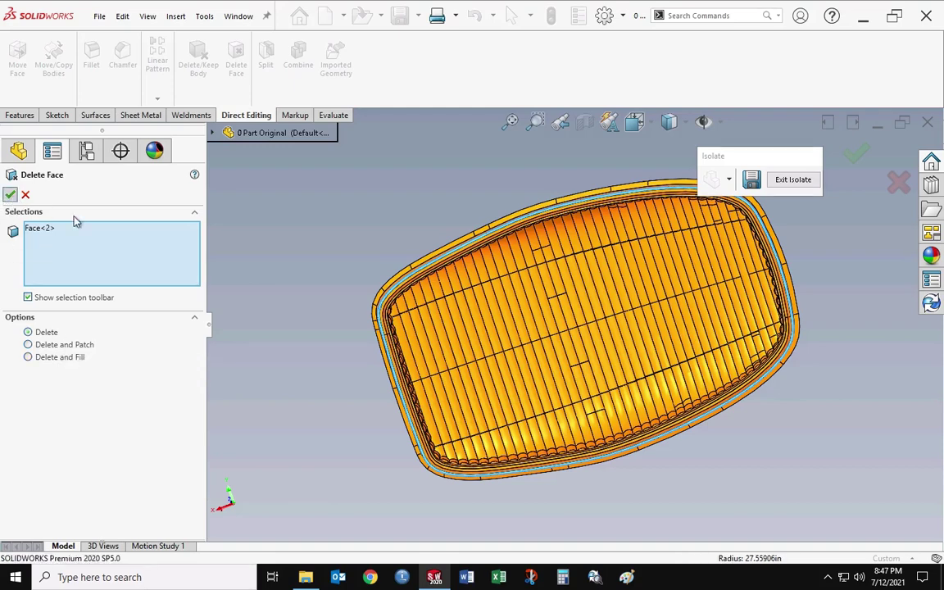
Remove the black medium gloss plastic appearance from the part
{"action": "left_click", "coordinate": [154, 150]}
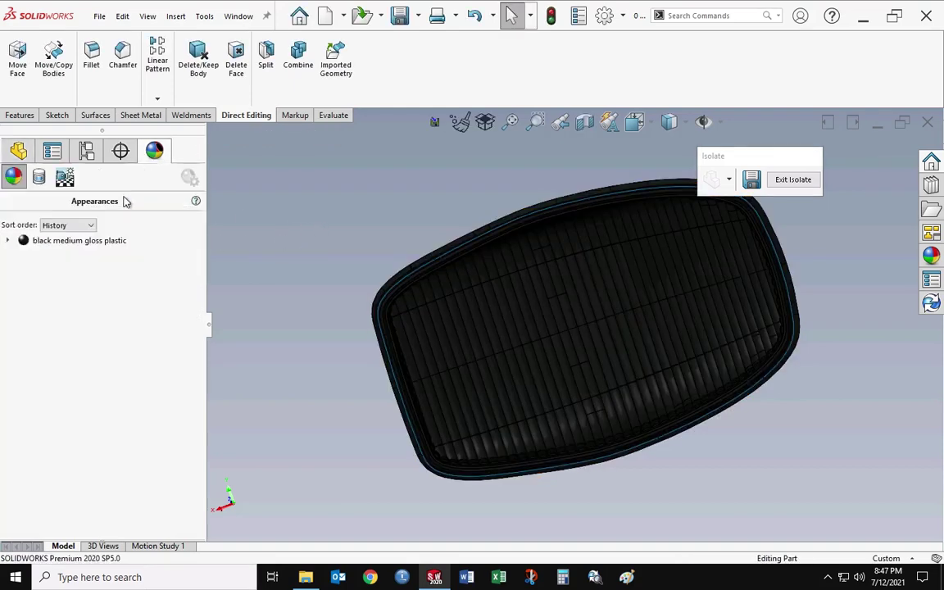
{"action": "left_click", "coordinate": [7, 240]}
{"action": "left_click", "coordinate": [66, 255]}
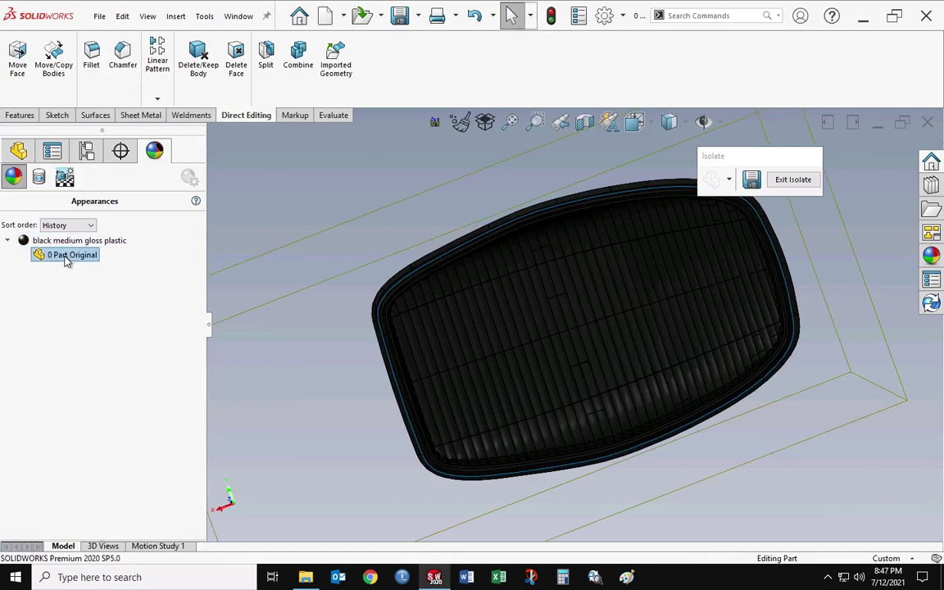
{"action": "key", "text": "Delete"}
{"action": "left_click", "coordinate": [18, 150]}
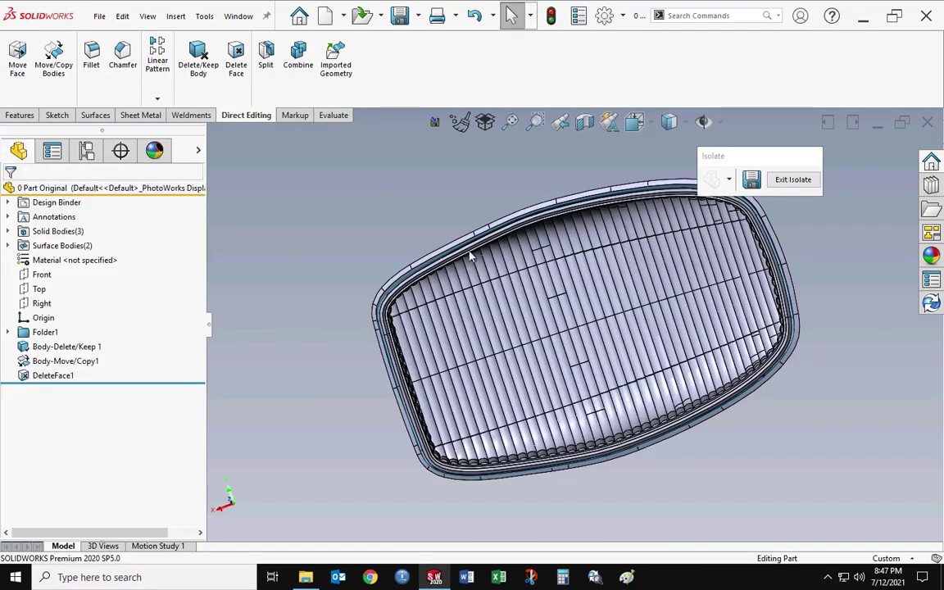
Delete the inner ribbed surface body of the lens with Delete/Keep Body and check the remaining outer shell
{"action": "middle_click_drag", "start_coordinate": [471, 256], "coordinate": [795, 264]}
{"action": "middle_click_drag", "start_coordinate": [688, 272], "coordinate": [626, 261]}
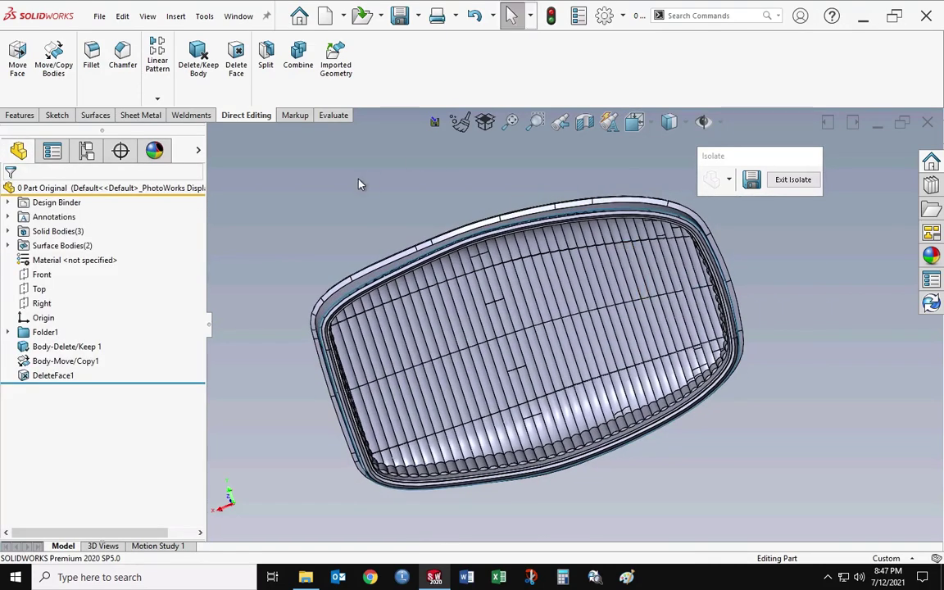
{"action": "left_click", "coordinate": [200, 72]}
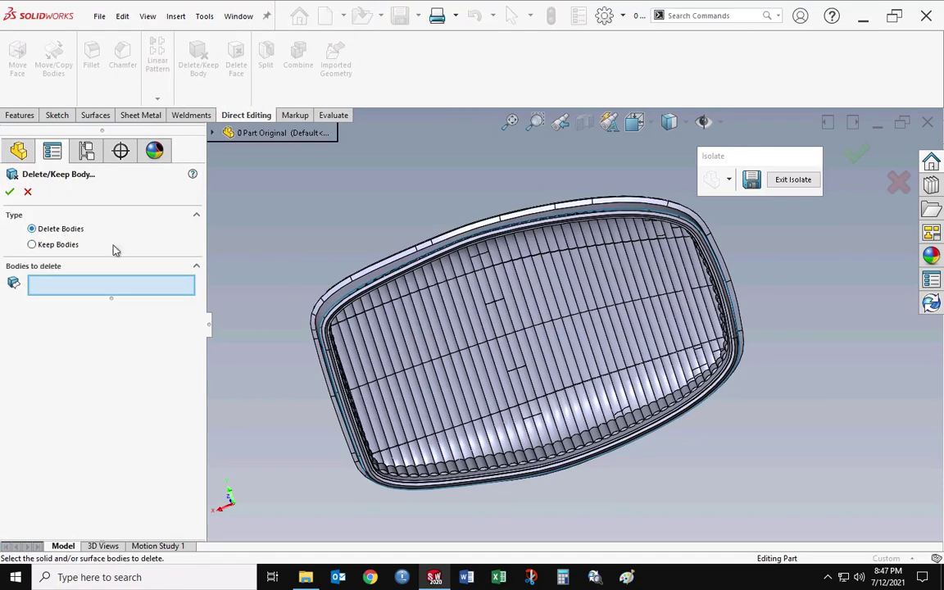
{"action": "left_click", "coordinate": [465, 331]}
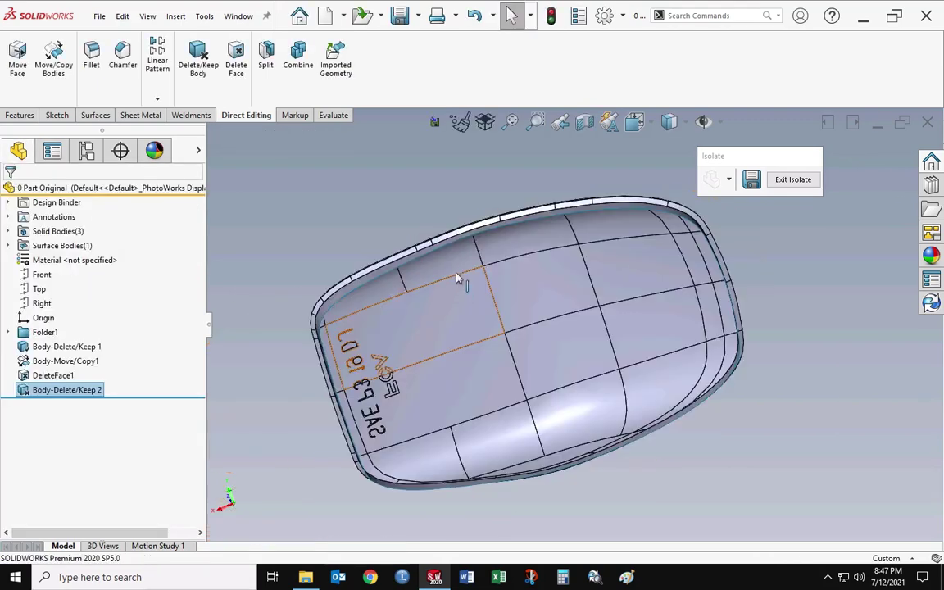
{"action": "middle_click_drag", "start_coordinate": [409, 245], "coordinate": [498, 421]}
{"action": "scroll", "coordinate": [510, 415], "scroll_direction": "down", "scroll_amount": 3}
{"action": "scroll", "coordinate": [510, 415], "scroll_direction": "up", "scroll_amount": 3}
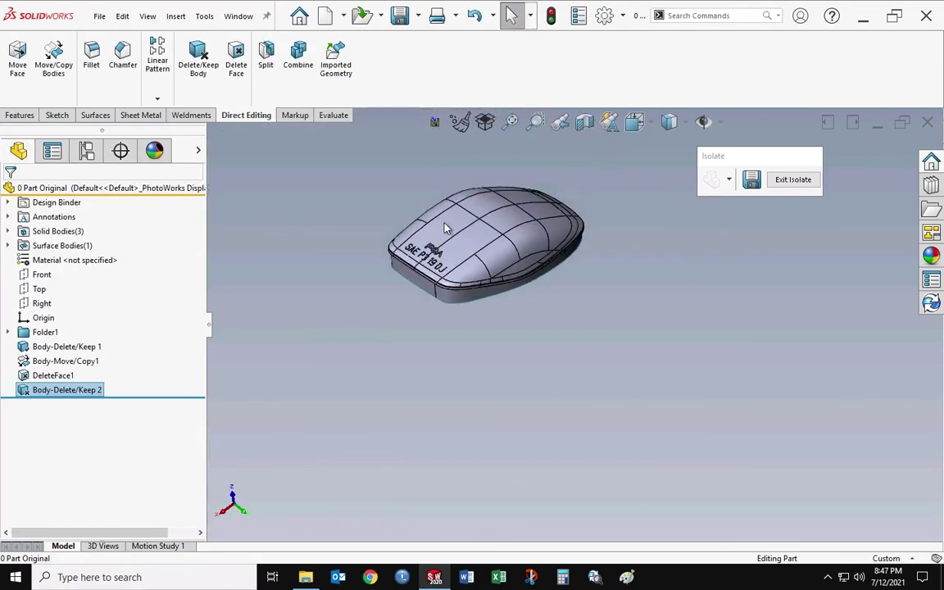
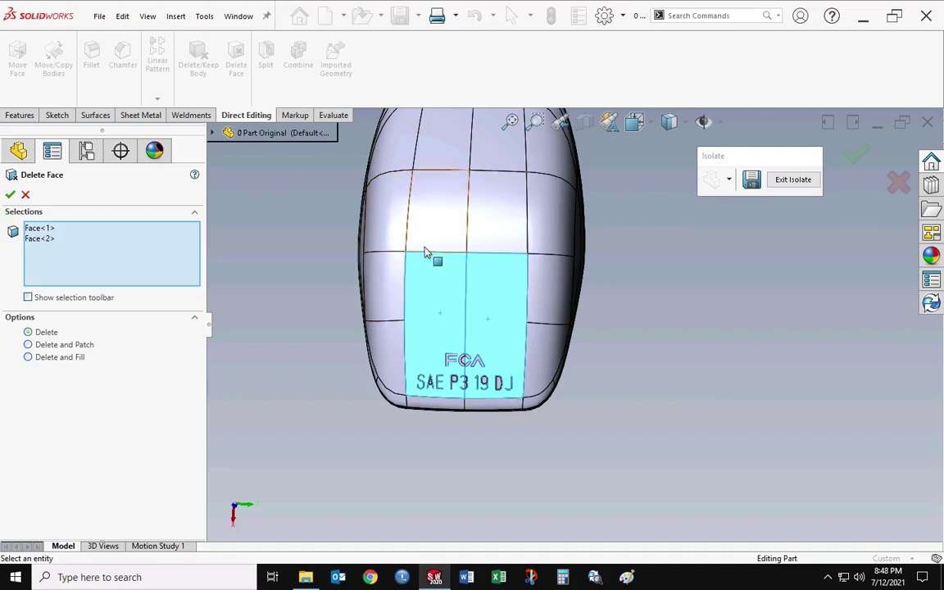
Delete the two outer lens faces surrounding the FCA and SAE P3 19 DJ lettering, without patching
{"action": "left_click", "coordinate": [96, 114]}
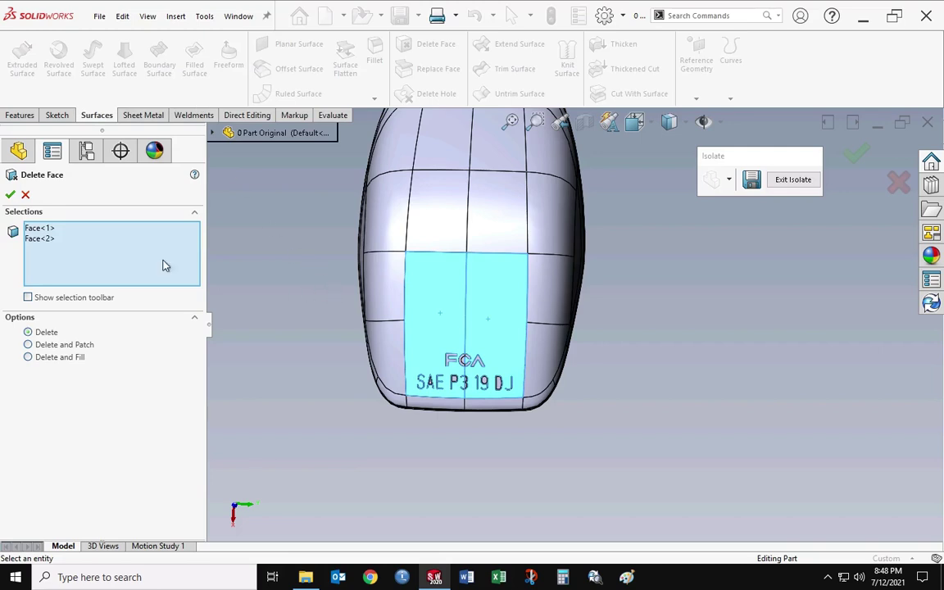
{"action": "left_click", "coordinate": [10, 193]}
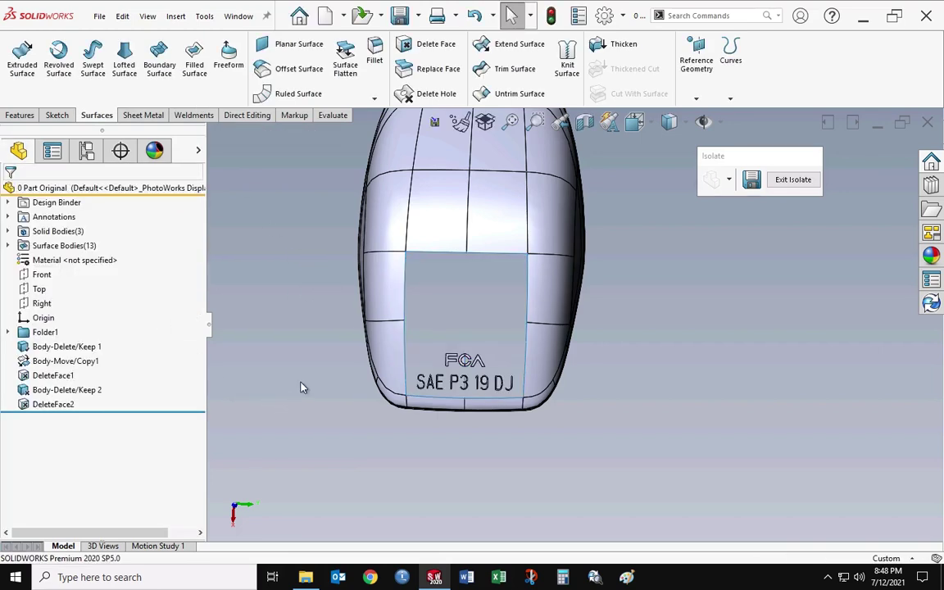
Delete all the leftover FCA and SAE P3 19 DJ lettering surface bodies inside the lens opening with Delete/Keep Body
{"action": "scroll", "coordinate": [200, 82], "scroll_direction": "down", "scroll_amount": 3}
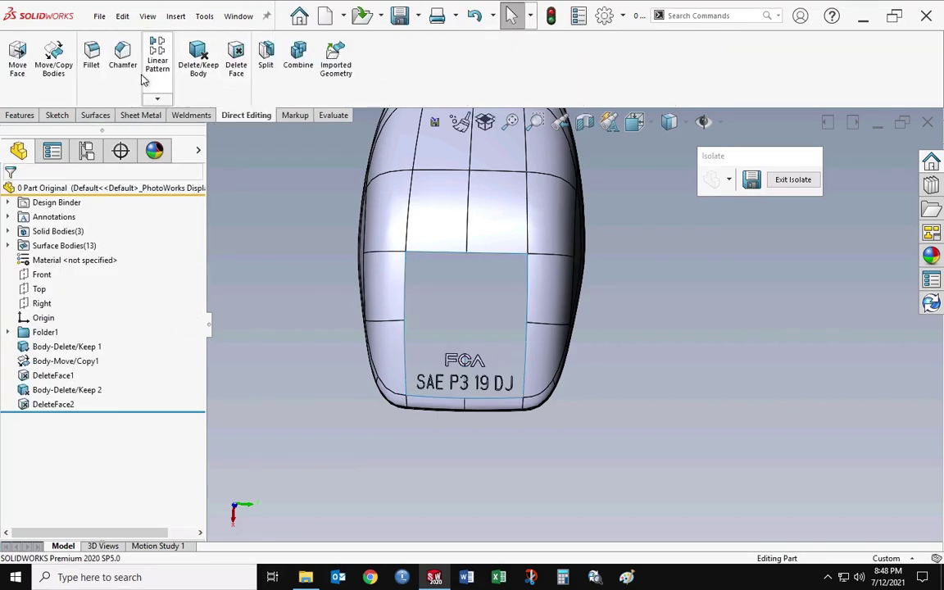
{"action": "left_click", "coordinate": [197, 65]}
{"action": "left_click_drag", "start_coordinate": [461, 376], "coordinate": [513, 400]}
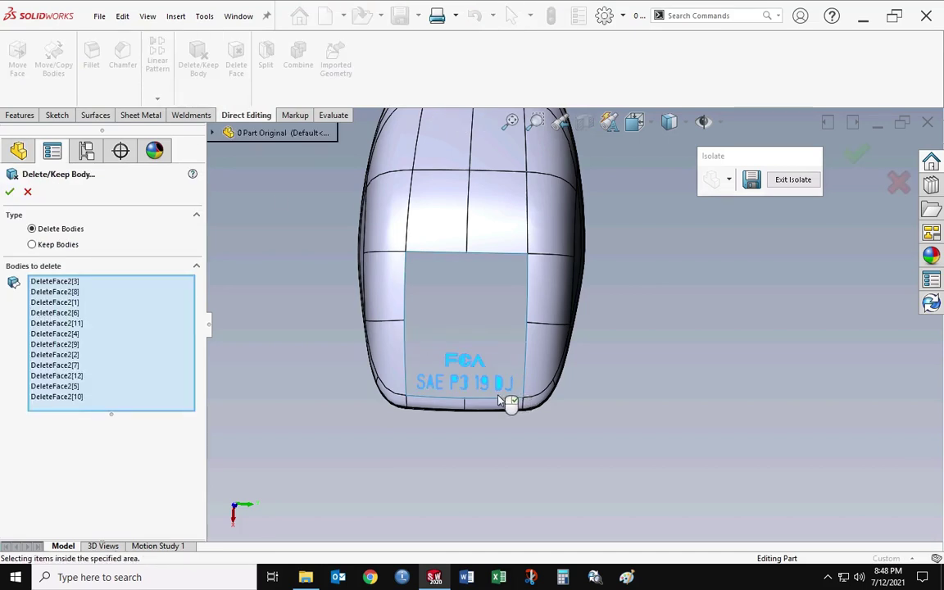
{"action": "left_click", "coordinate": [10, 191]}
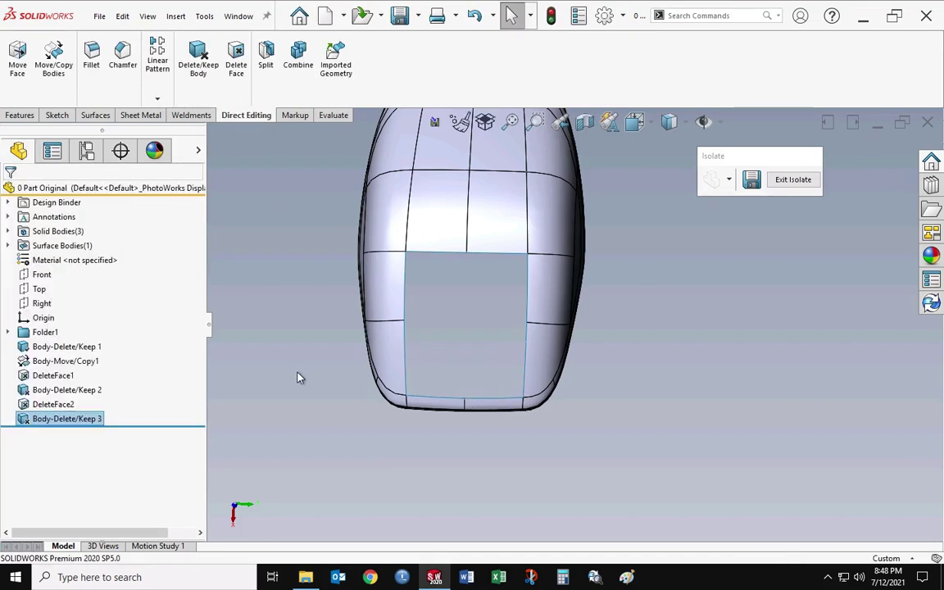
Patch the rectangular opening in the lens with a Filled Surface along its open edge loop, using Contact and Merge result
{"action": "left_click", "coordinate": [96, 114]}
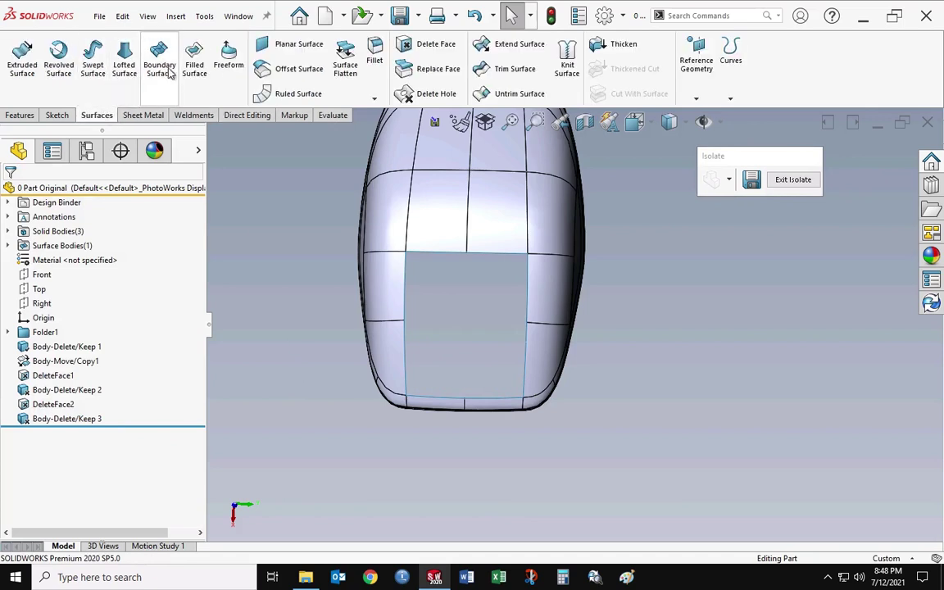
{"action": "left_click", "coordinate": [194, 66]}
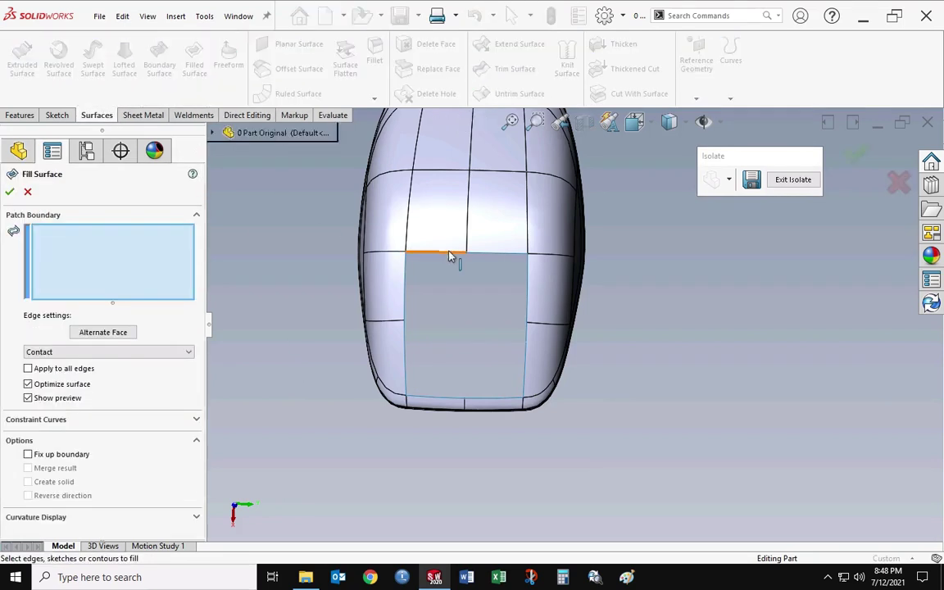
{"action": "right_click", "coordinate": [449, 256]}
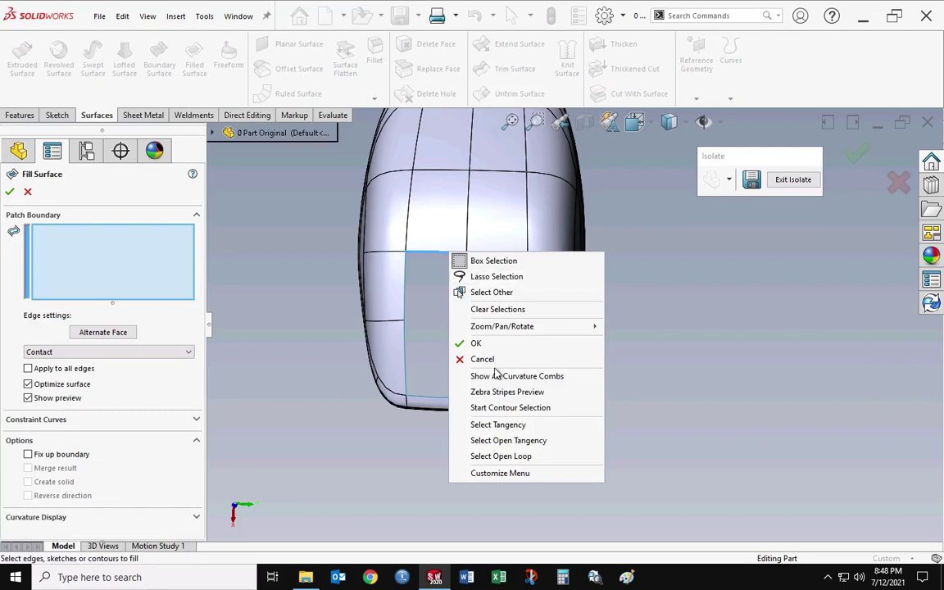
{"action": "left_click", "coordinate": [512, 456]}
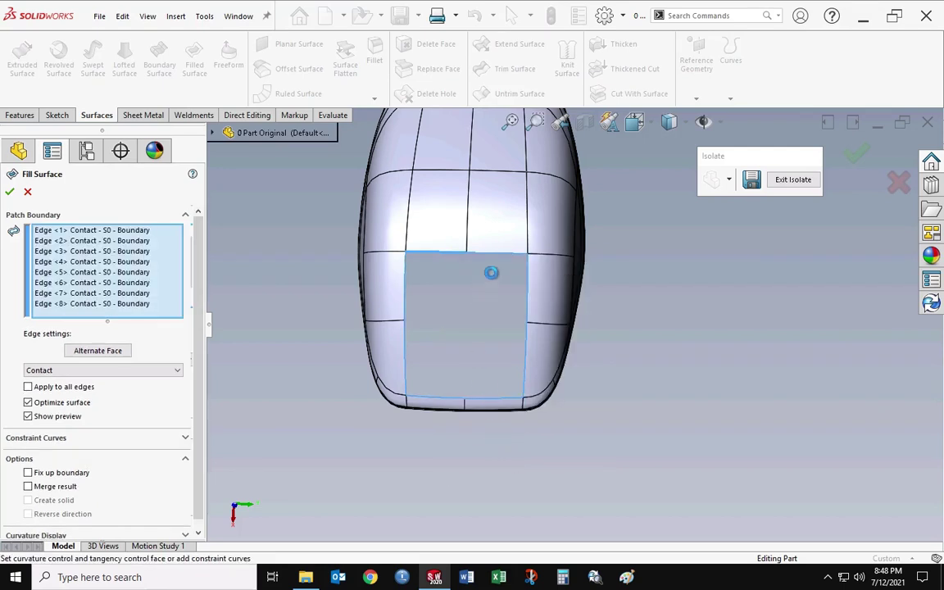
{"action": "mouse_move", "coordinate": [412, 299]}
{"action": "middle_mouse_down"}
{"action": "mouse_move", "coordinate": [405, 253]}
{"action": "mouse_move", "coordinate": [415, 299]}
{"action": "middle_mouse_up"}
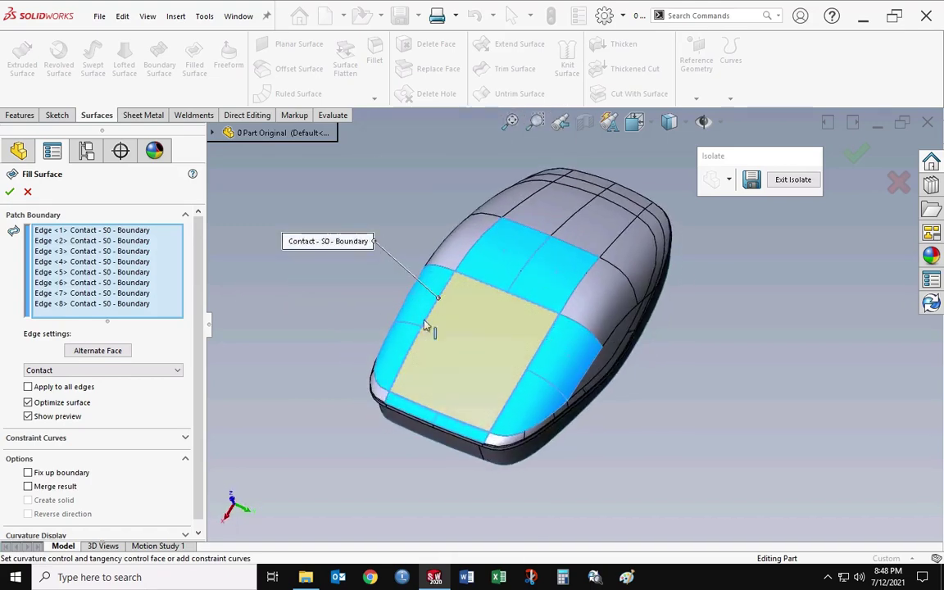
{"action": "left_click", "coordinate": [70, 487]}
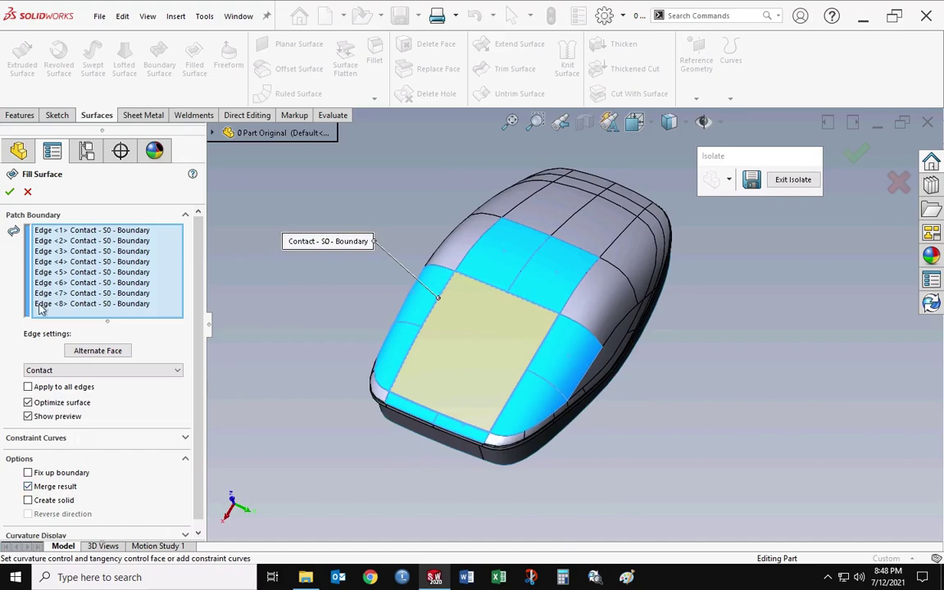
{"action": "left_click", "coordinate": [9, 191]}
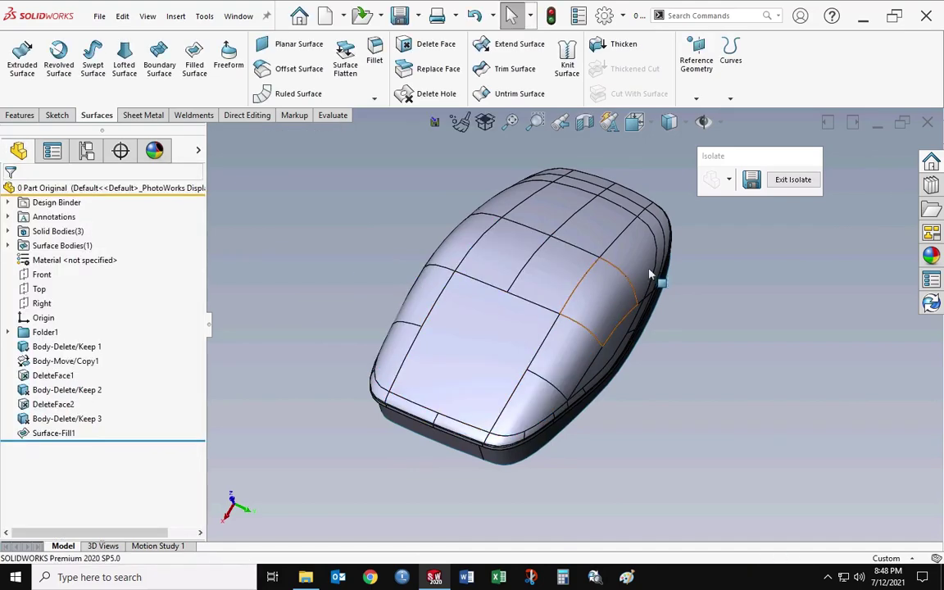
Edit the surface fill of the lens opening to turn off Merge result
{"action": "middle_click_drag", "start_coordinate": [667, 242], "coordinate": [531, 352]}
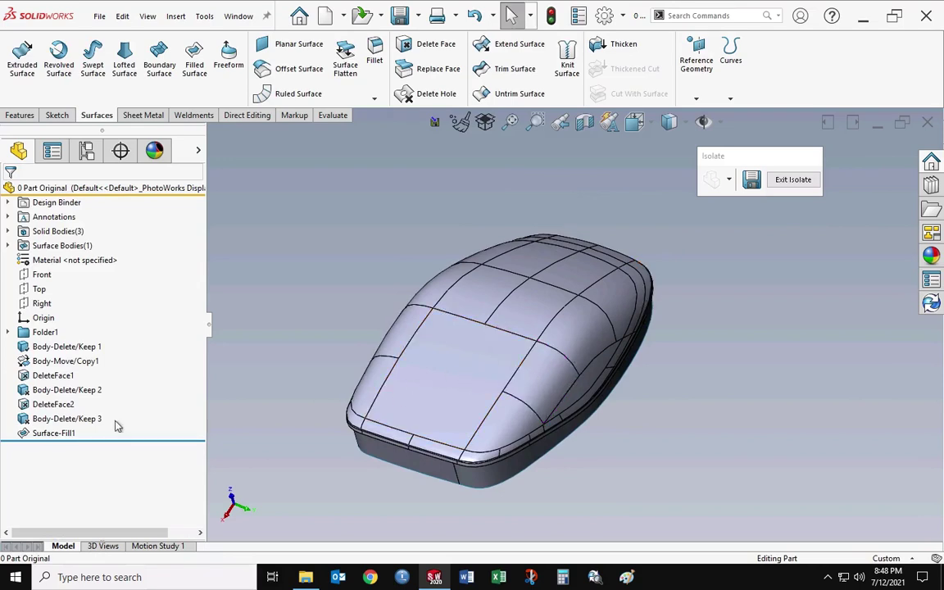
{"action": "mouse_move", "coordinate": [50, 440]}
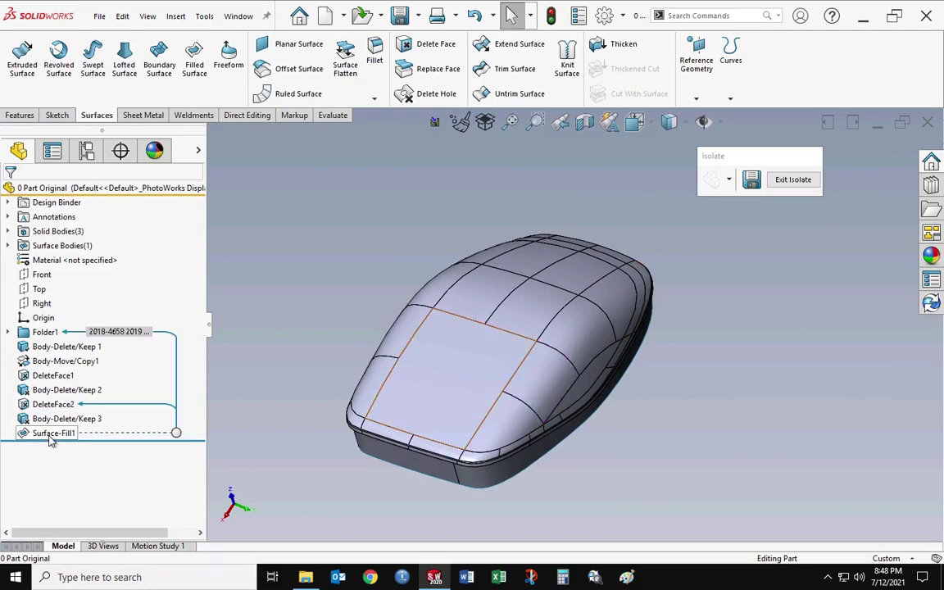
{"action": "left_click", "coordinate": [51, 440]}
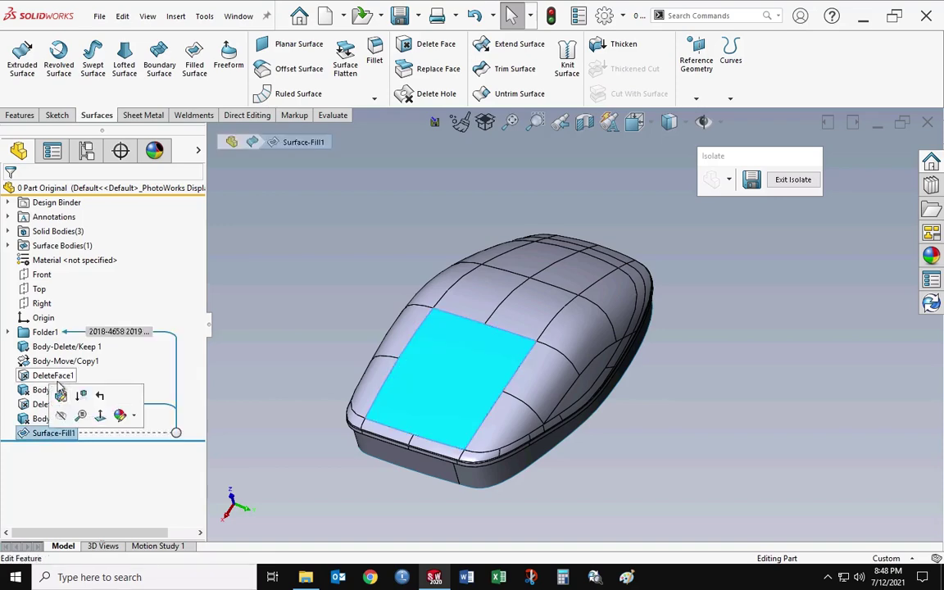
{"action": "left_click", "coordinate": [55, 366]}
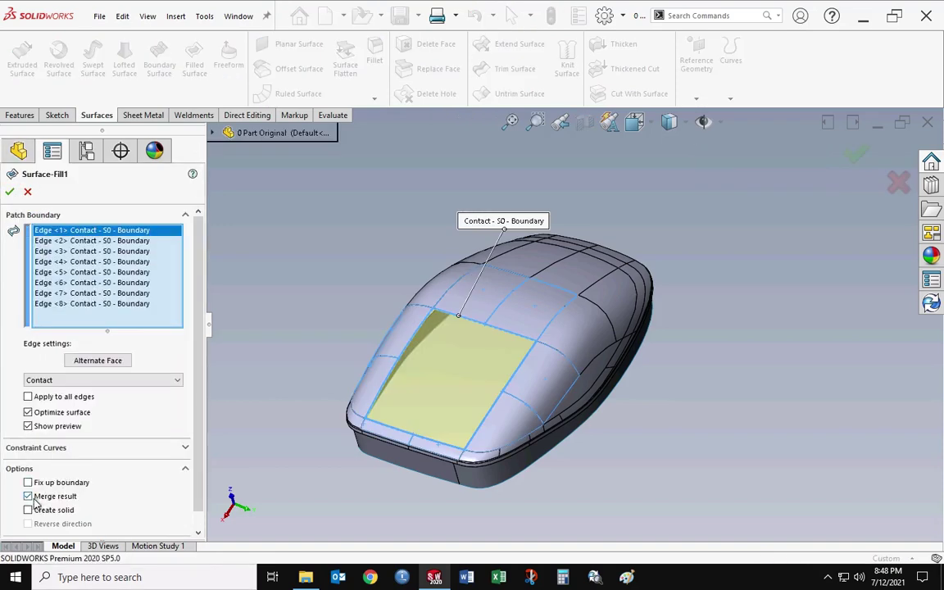
{"action": "left_click", "coordinate": [10, 190]}
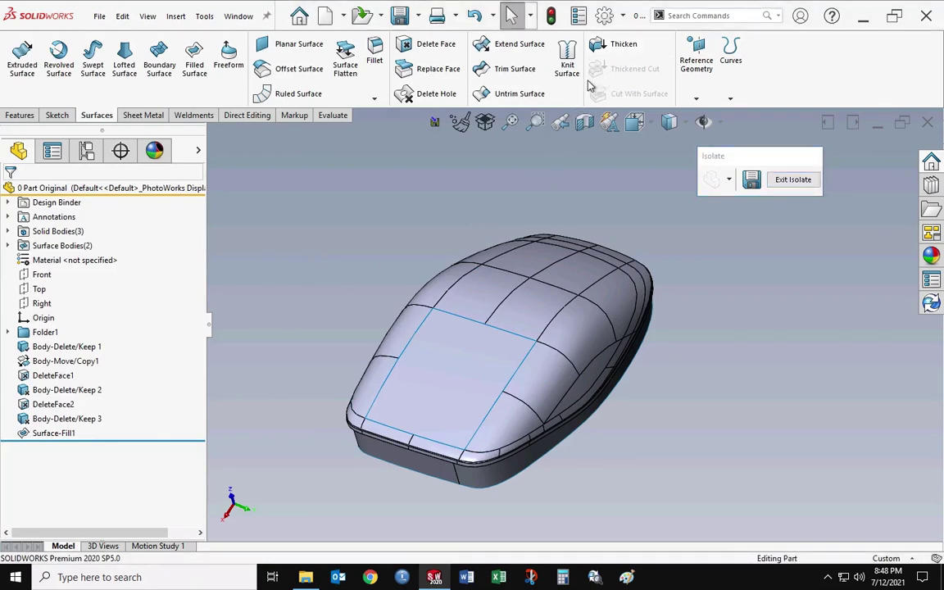
Knit the fill patch and the surrounding lens shell together with Knit Surface, leaving Merge entities off
{"action": "left_click", "coordinate": [566, 65]}
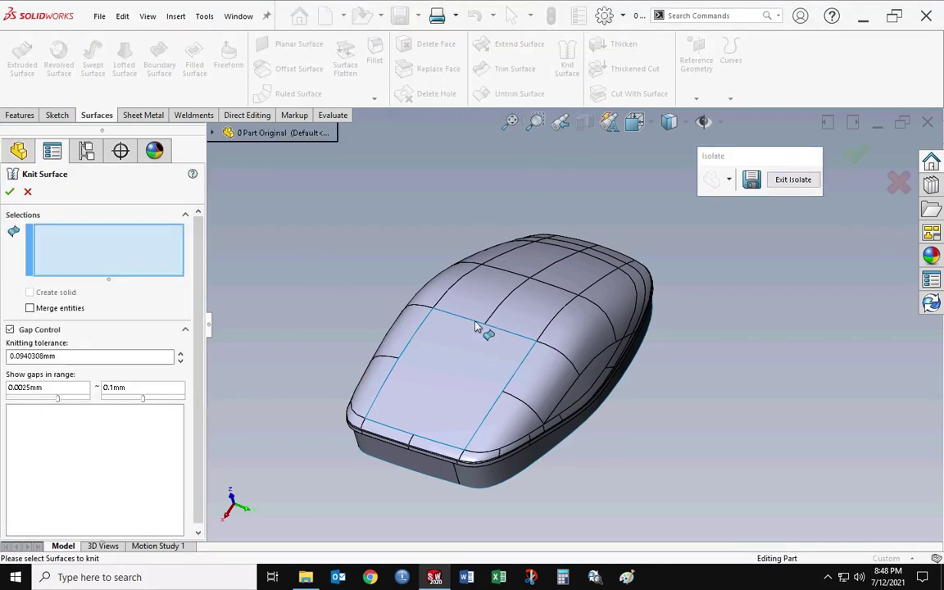
{"action": "left_click", "coordinate": [453, 362]}
{"action": "left_click", "coordinate": [390, 340]}
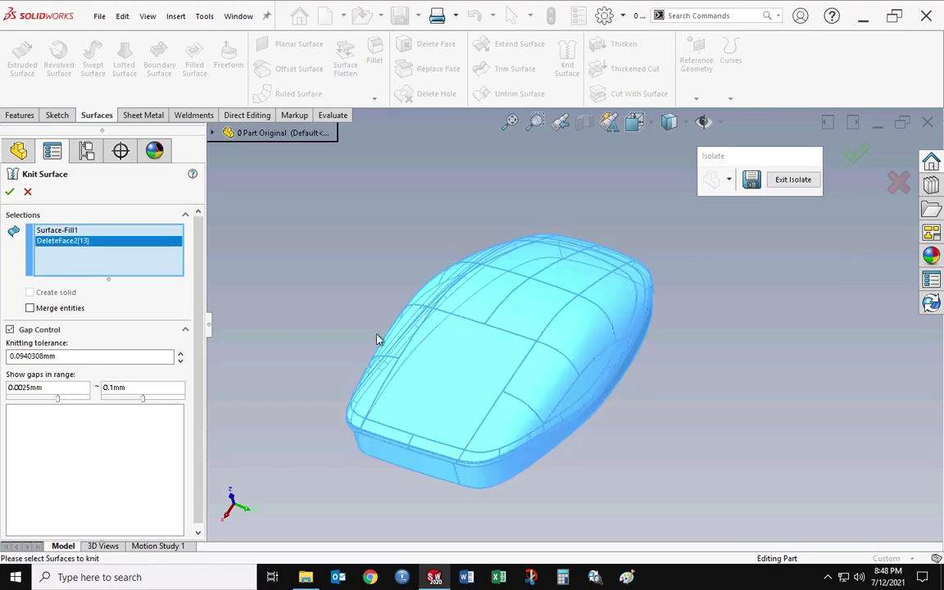
{"action": "left_click", "coordinate": [10, 192]}
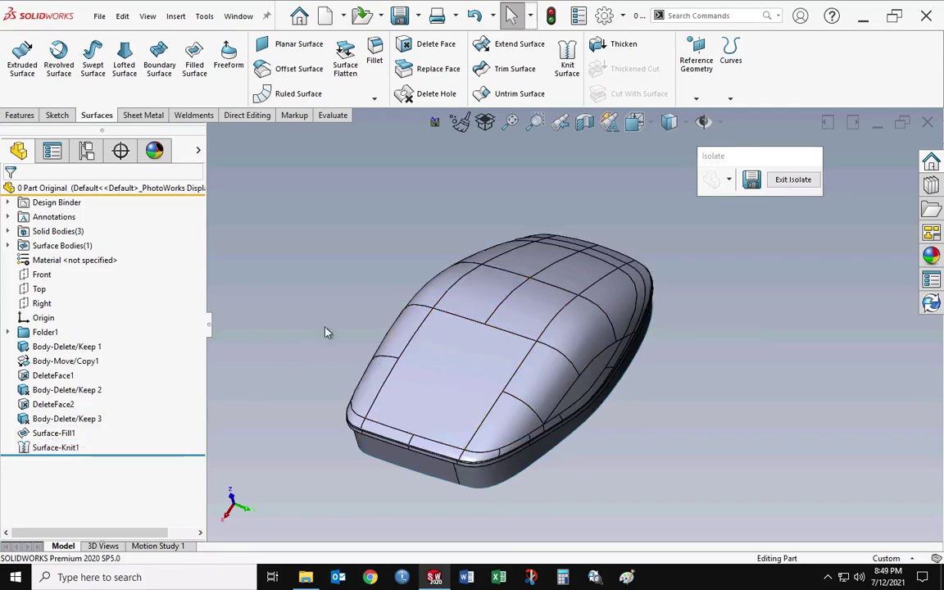
Cap the lens's open underside with a Filled Surface along its open edge loop, using Contact, Merge result and Create solid
{"action": "middle_click_drag", "start_coordinate": [497, 316], "coordinate": [542, 374]}
{"action": "key", "text": "Escape"}
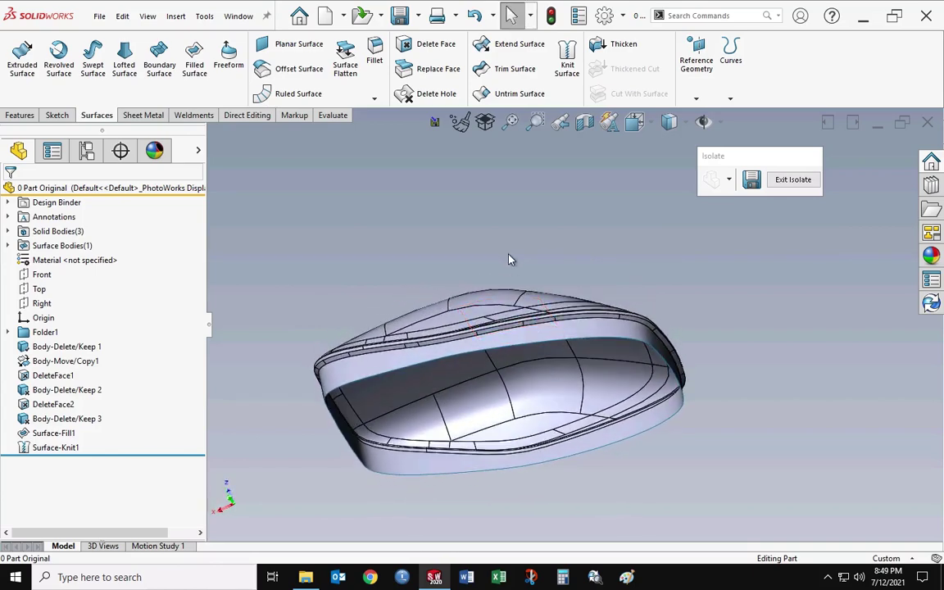
{"action": "middle_click_drag", "start_coordinate": [471, 378], "coordinate": [473, 336]}
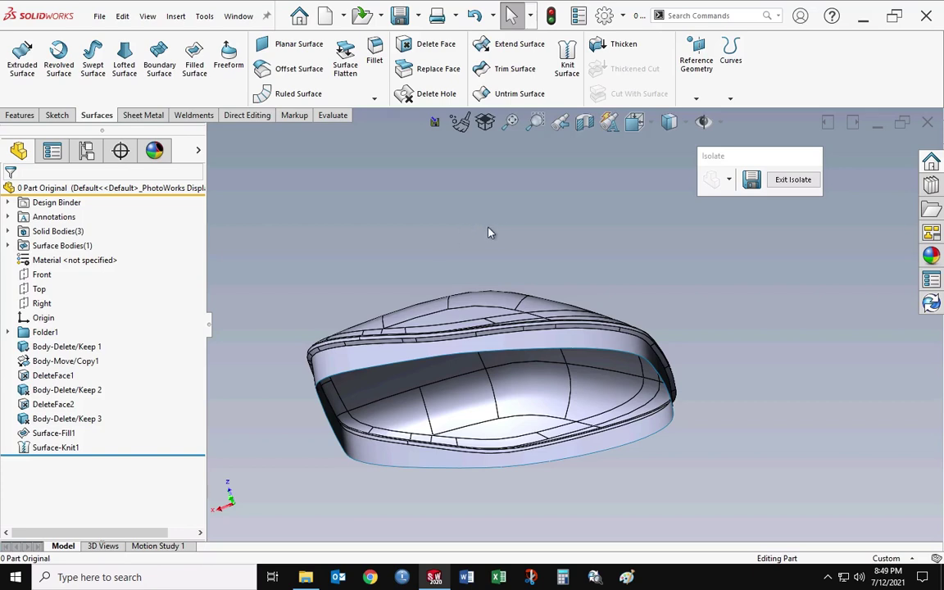
{"action": "left_click", "coordinate": [481, 348]}
{"action": "middle_click_drag", "start_coordinate": [481, 352], "coordinate": [463, 324]}
{"action": "key", "text": "Escape"}
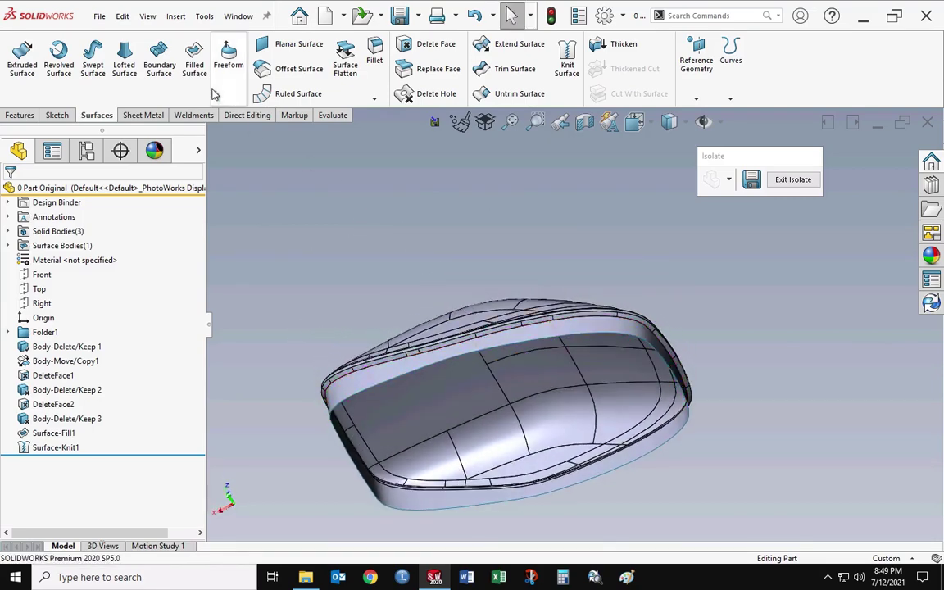
{"action": "left_click", "coordinate": [195, 65]}
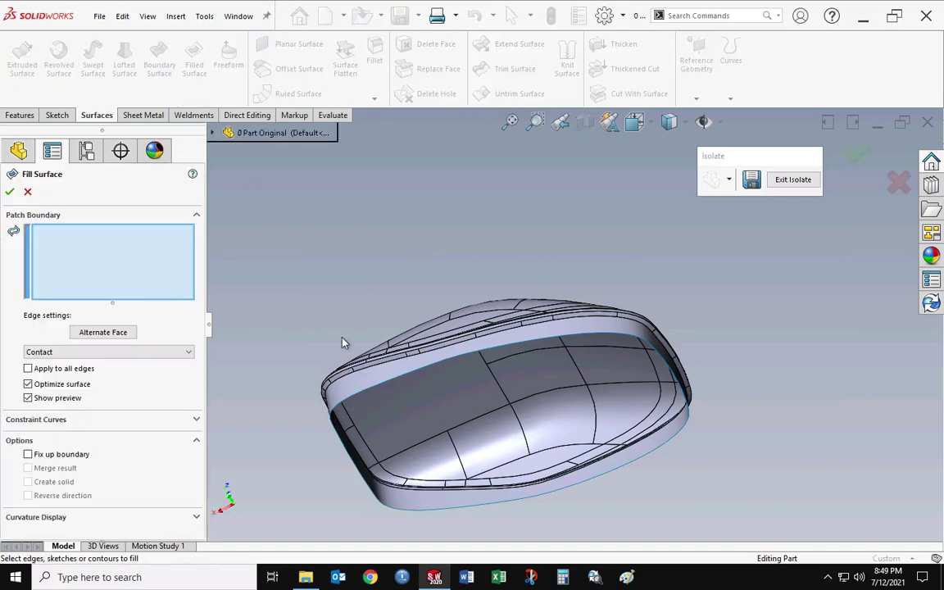
{"action": "right_click", "coordinate": [402, 379]}
{"action": "left_click", "coordinate": [414, 347]}
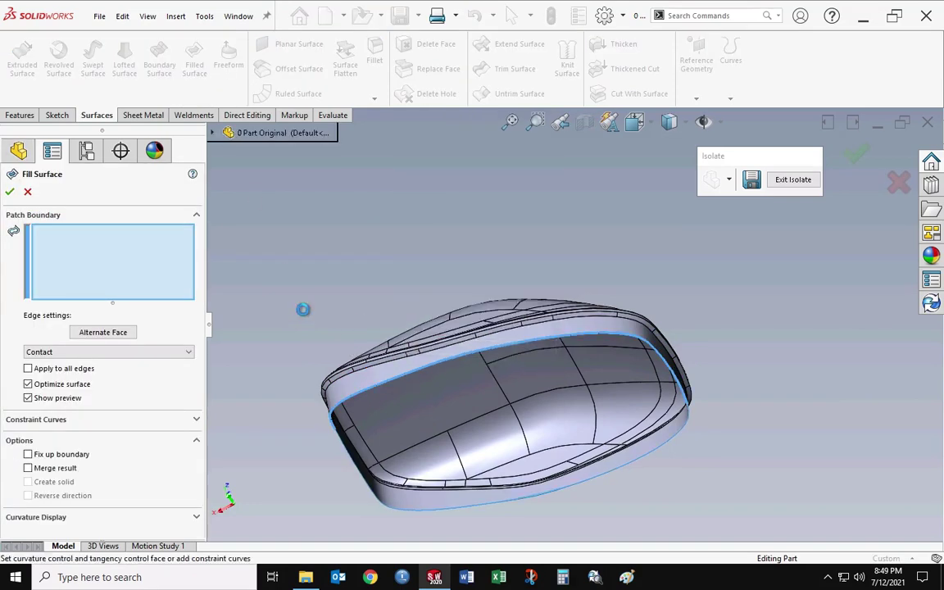
{"action": "left_click", "coordinate": [41, 469]}
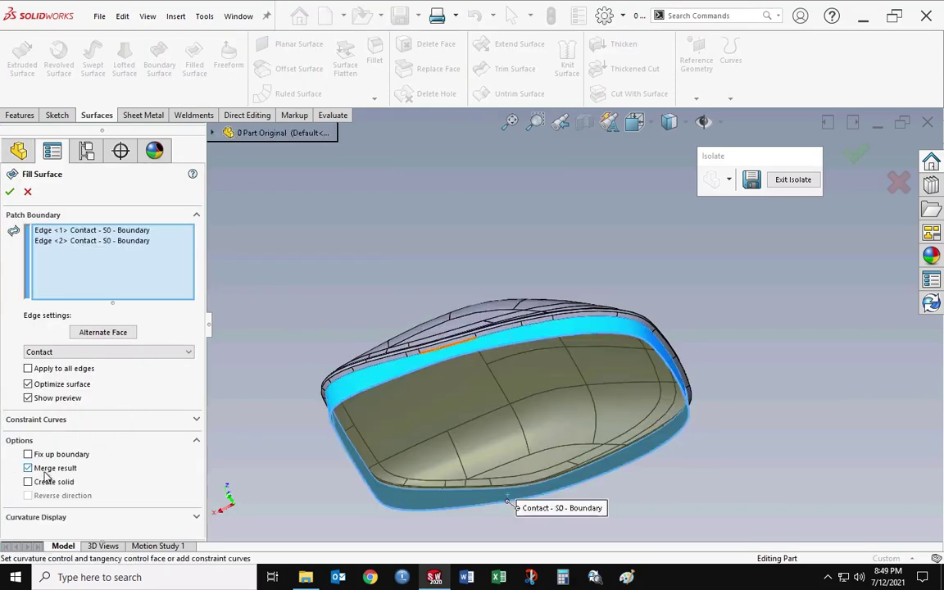
{"action": "left_click", "coordinate": [37, 481]}
{"action": "left_click", "coordinate": [10, 191]}
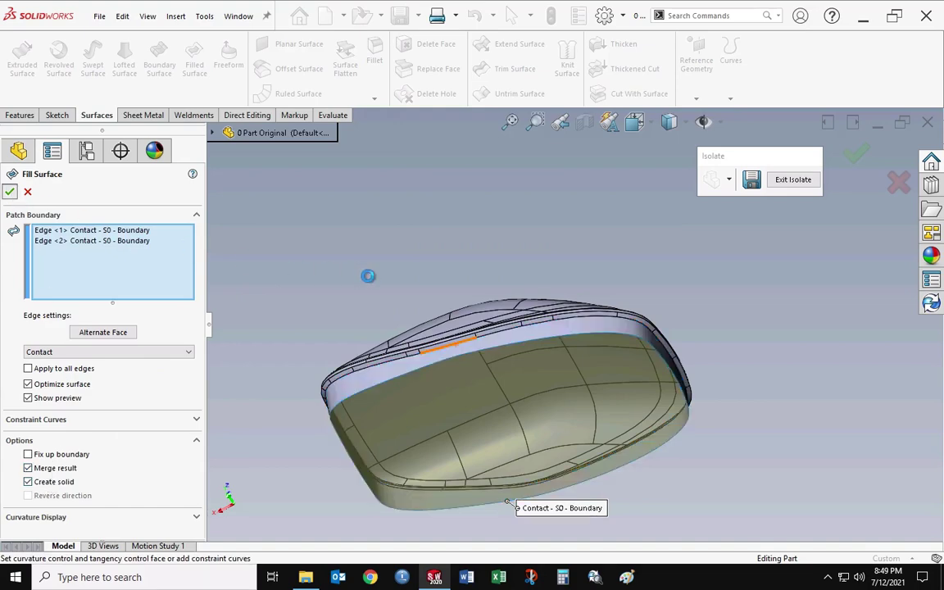
Check the capped lens in the Solid Bodies folder and delete the fill feature that closes its underside
{"action": "middle_click_drag", "start_coordinate": [523, 380], "coordinate": [543, 391]}
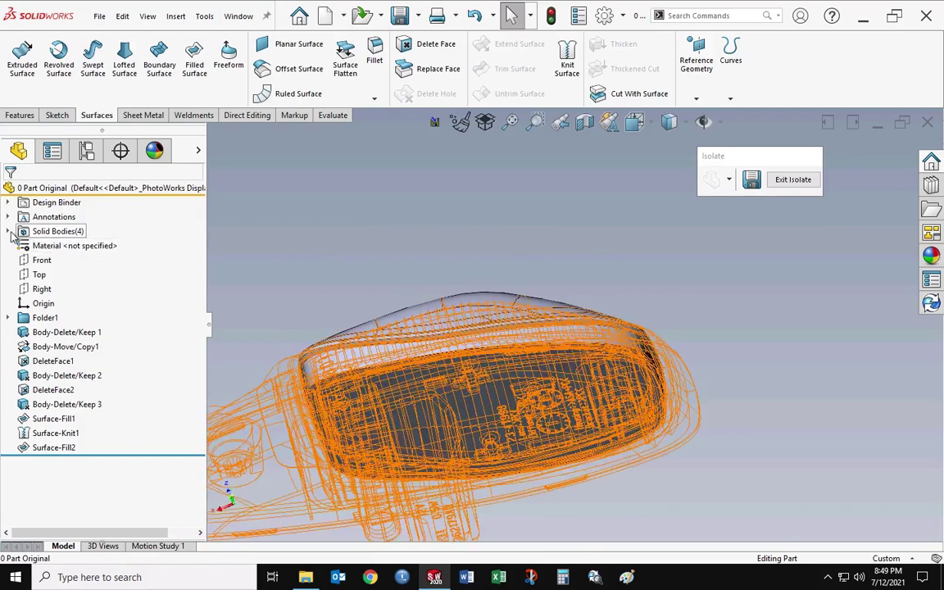
{"action": "left_click", "coordinate": [7, 231]}
{"action": "left_click", "coordinate": [69, 289]}
{"action": "left_click", "coordinate": [390, 258]}
{"action": "middle_click_drag", "start_coordinate": [392, 258], "coordinate": [492, 276]}
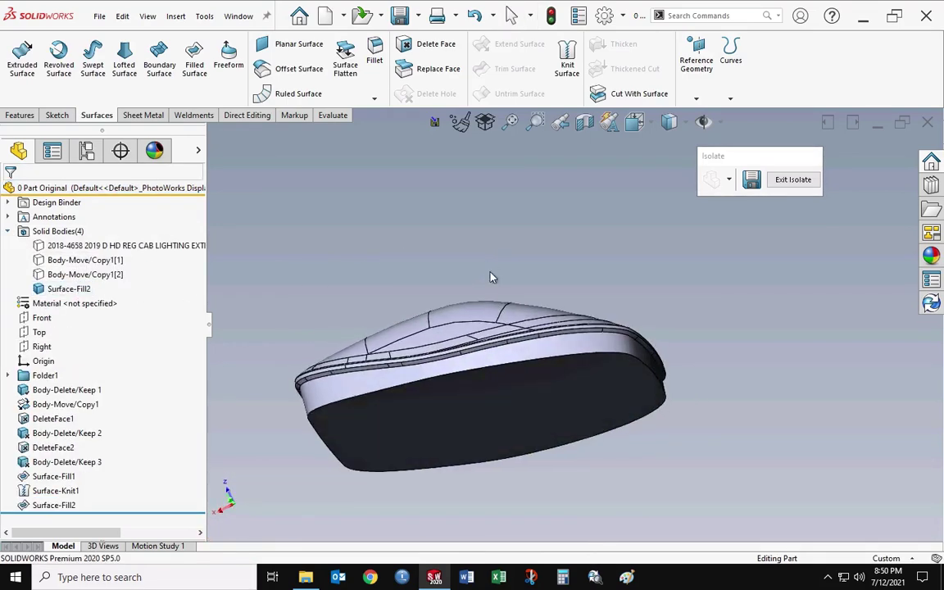
{"action": "left_click", "coordinate": [54, 504]}
{"action": "key", "text": "Delete"}
{"action": "middle_click_drag", "start_coordinate": [376, 313], "coordinate": [419, 233]}
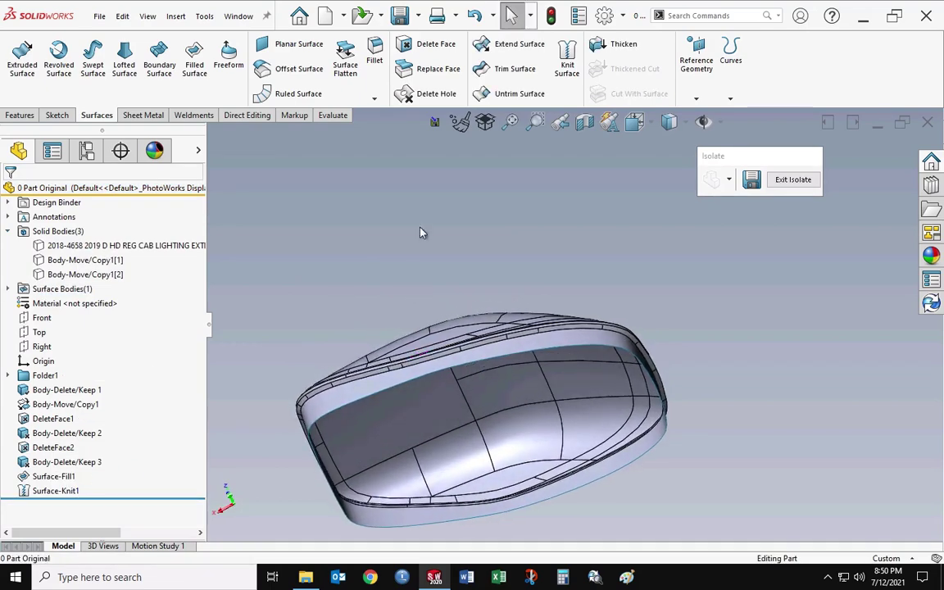
Thicken the knitted lens surface by 0.10 mm on side 2 without merging the result, and exit Isolate
{"action": "left_click", "coordinate": [623, 46]}
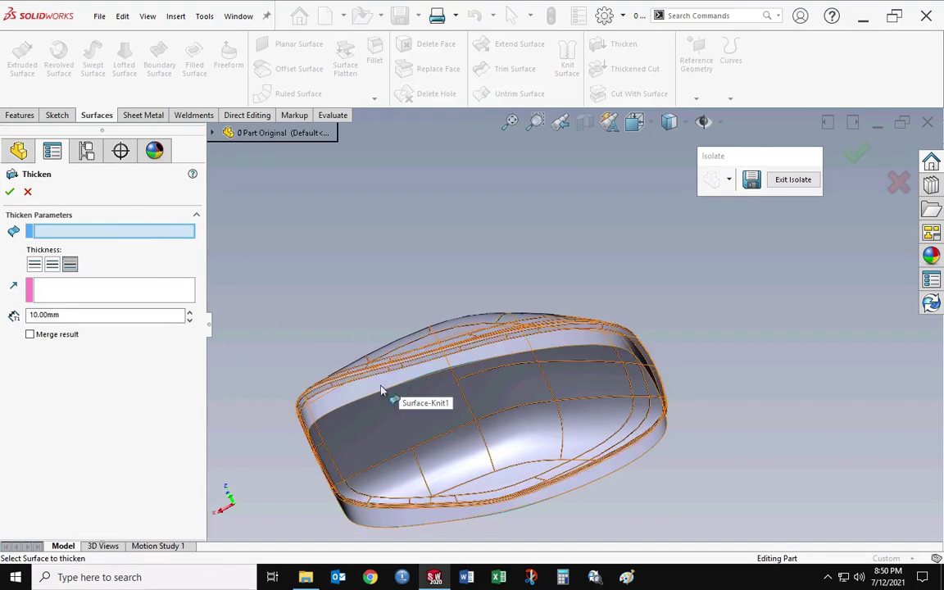
{"action": "middle_click_drag", "start_coordinate": [558, 451], "coordinate": [548, 450]}
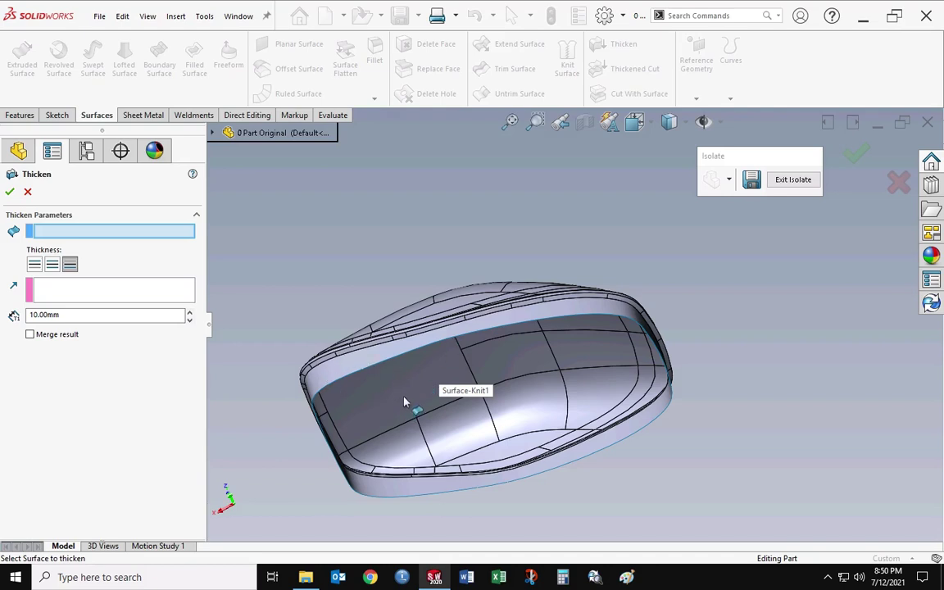
{"action": "left_click", "coordinate": [407, 402]}
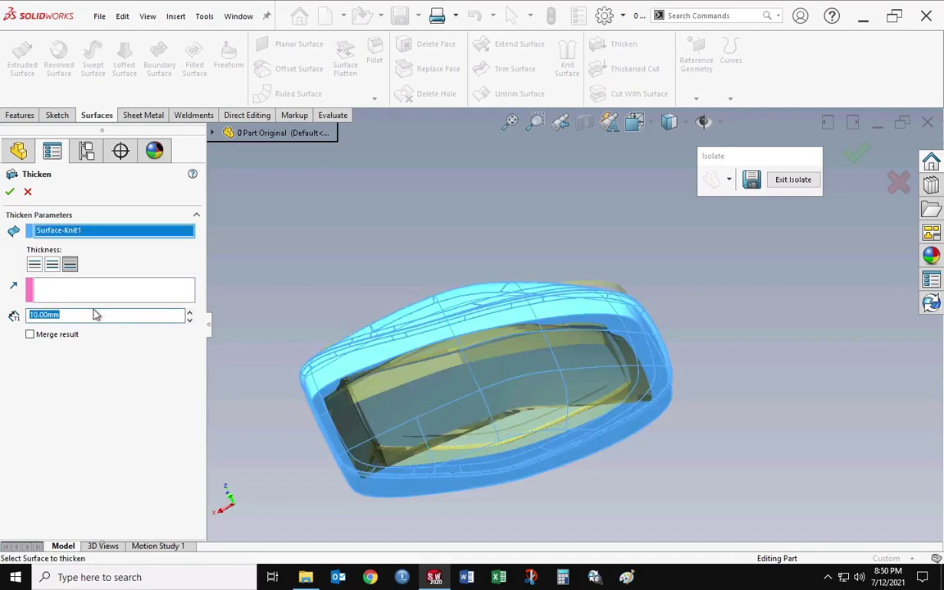
{"action": "key", "text": "BackSpace"}
{"action": "type", "text": ".1"}
{"action": "key", "text": "Return"}
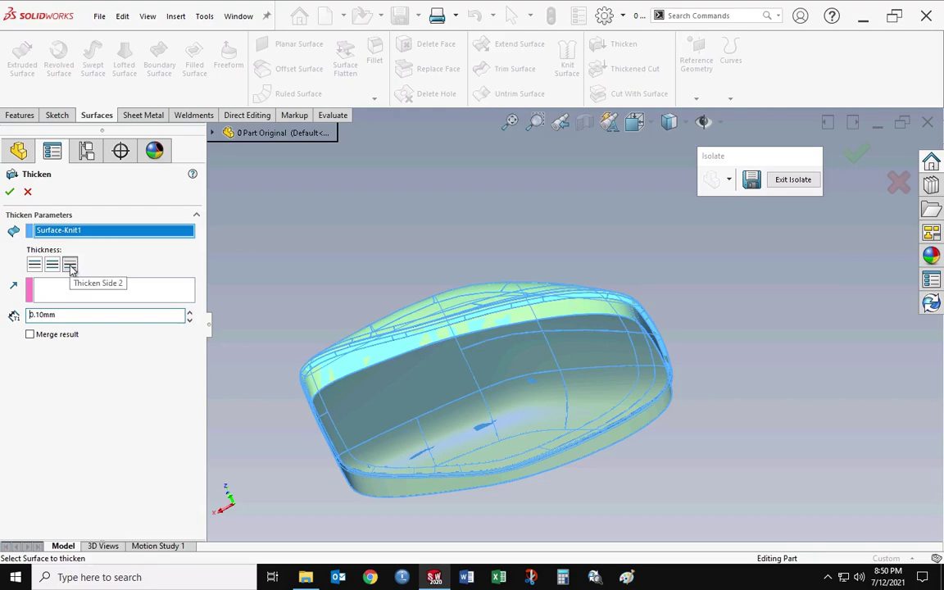
{"action": "mouse_move", "coordinate": [379, 316]}
{"action": "middle_mouse_down"}
{"action": "mouse_move", "coordinate": [399, 451]}
{"action": "mouse_move", "coordinate": [382, 317]}
{"action": "middle_mouse_up"}
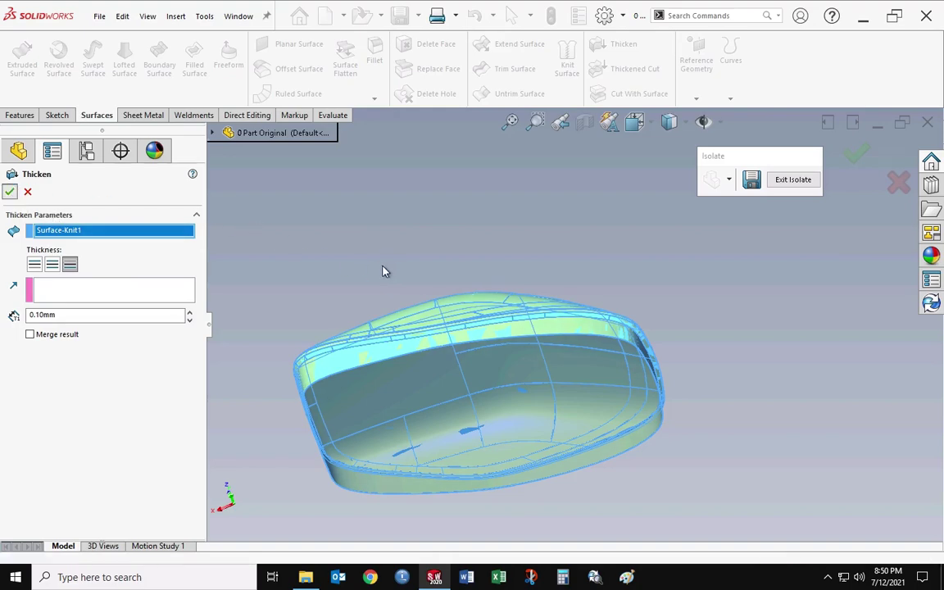
{"action": "key", "text": "Return"}
{"action": "middle_click_drag", "start_coordinate": [391, 269], "coordinate": [436, 372]}
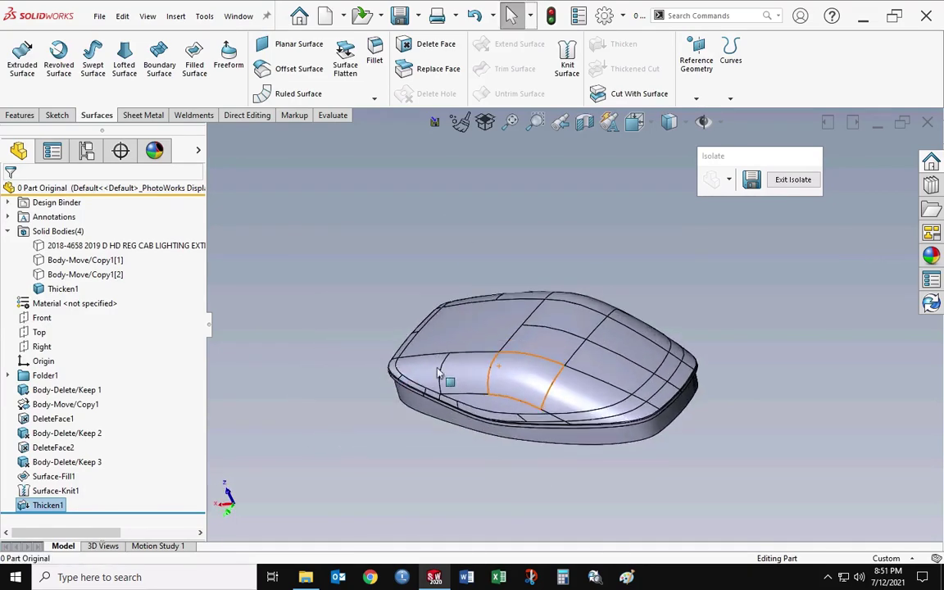
{"action": "left_click", "coordinate": [791, 182]}
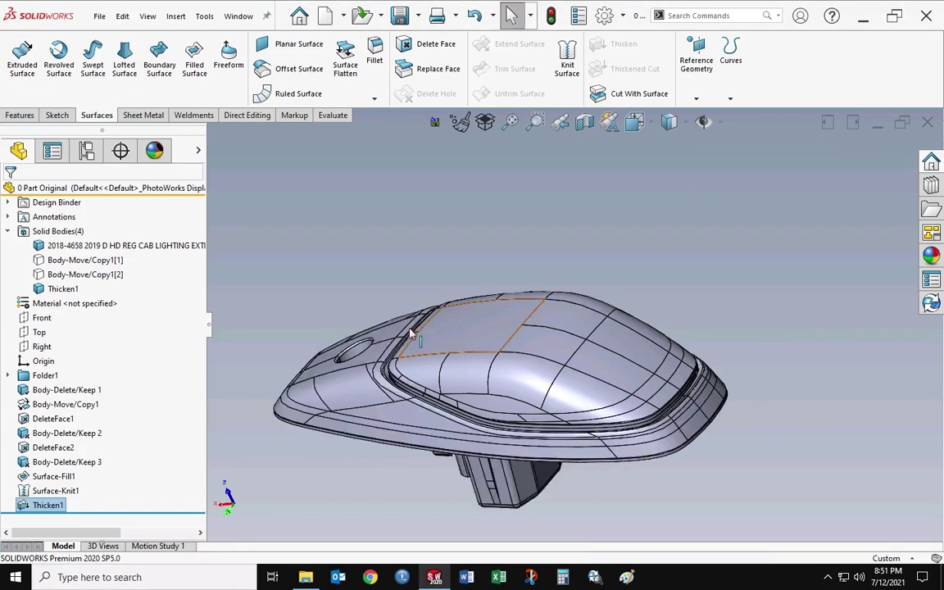
Isolate the lamp housing body and turn it to show its underside
{"action": "right_click", "coordinate": [366, 369]}
{"action": "left_click", "coordinate": [427, 471]}
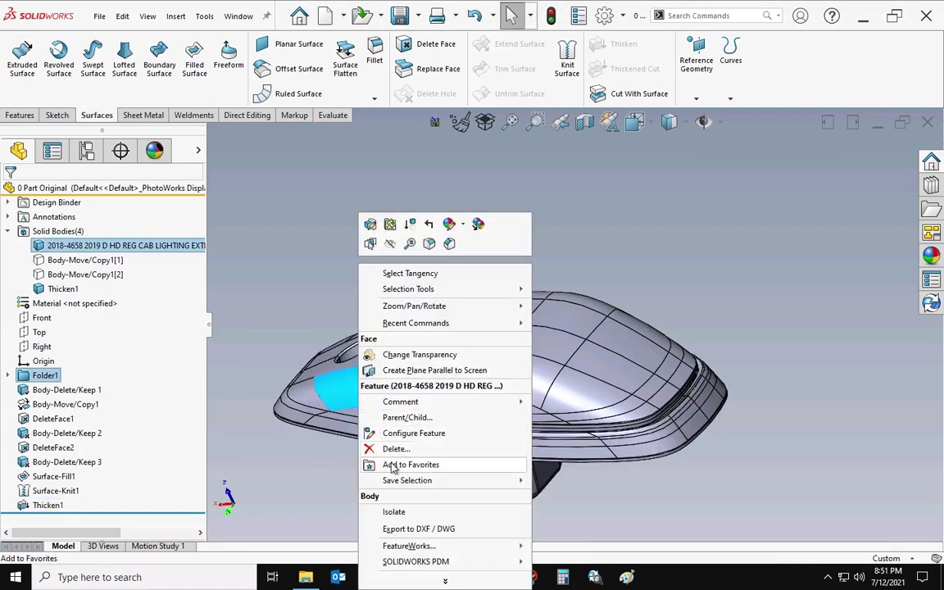
{"action": "left_click", "coordinate": [392, 512]}
{"action": "middle_click_drag", "start_coordinate": [378, 424], "coordinate": [442, 521]}
{"action": "middle_click_drag", "start_coordinate": [437, 451], "coordinate": [435, 261]}
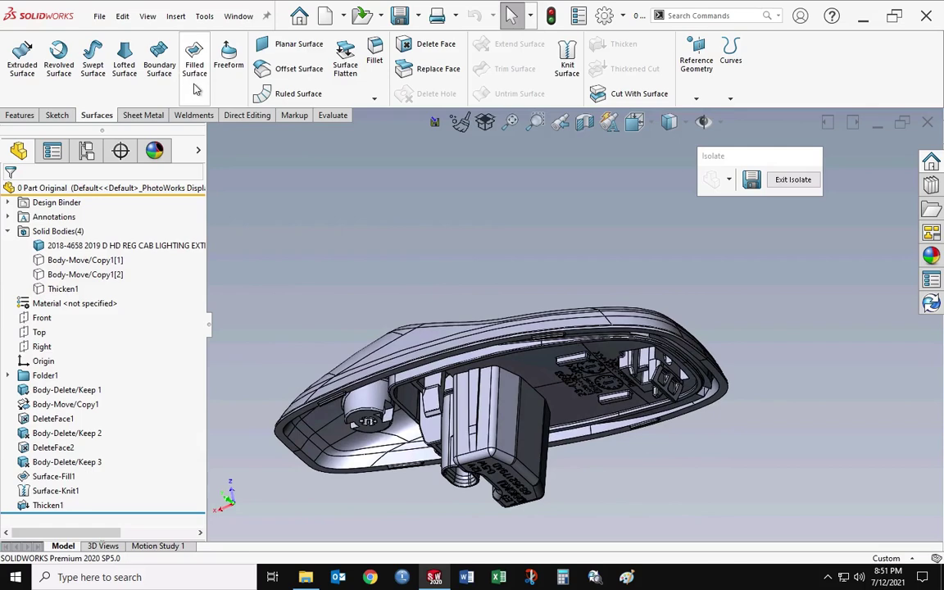
Use Delete Face with the Delete option to remove two underside rim faces, two faces inside the round hole and two inner lens-opening faces
{"action": "scroll", "coordinate": [197, 88], "scroll_direction": "down", "scroll_amount": 3}
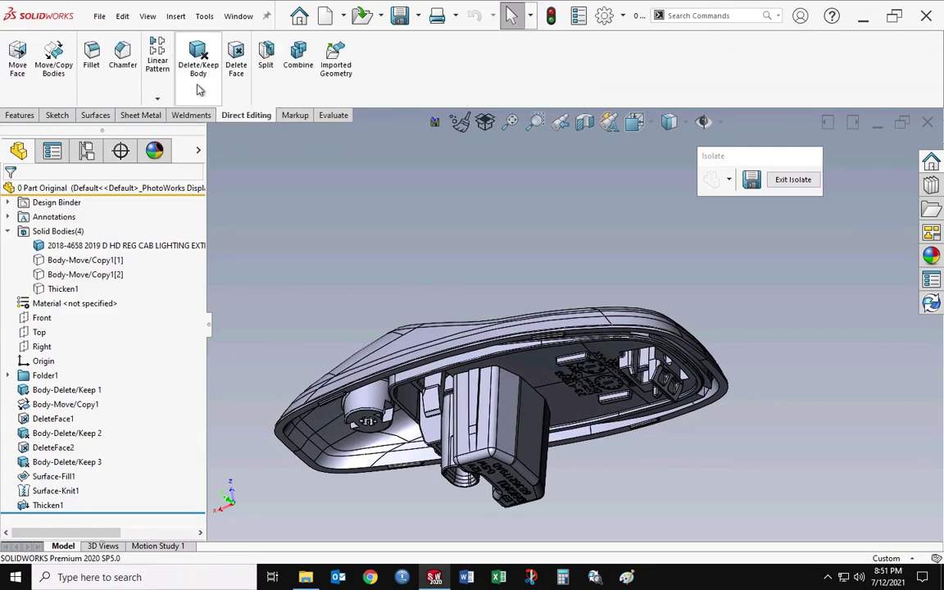
{"action": "left_click", "coordinate": [237, 69]}
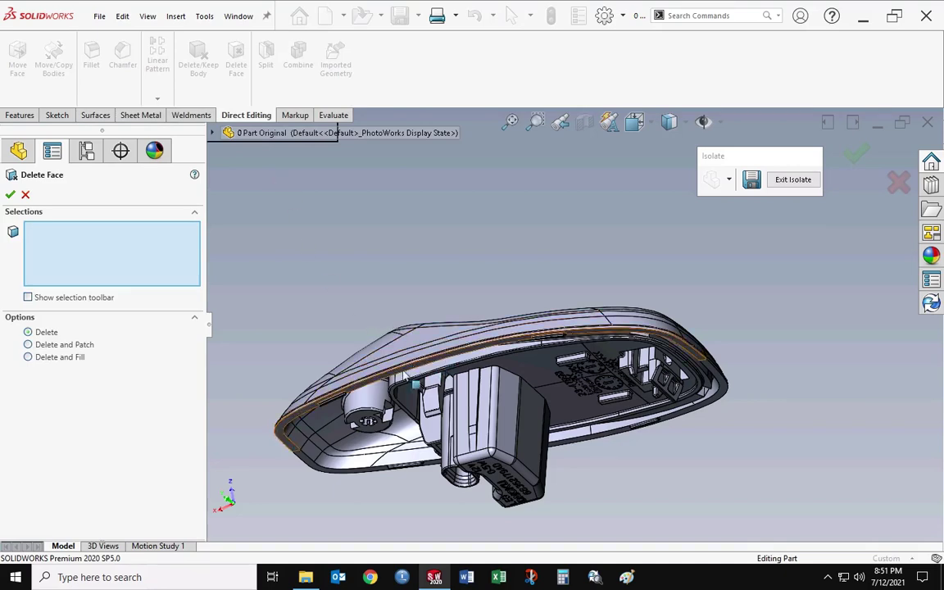
{"action": "scroll", "coordinate": [293, 445], "scroll_direction": "down", "scroll_amount": 3}
{"action": "left_click", "coordinate": [365, 450]}
{"action": "left_click", "coordinate": [369, 460]}
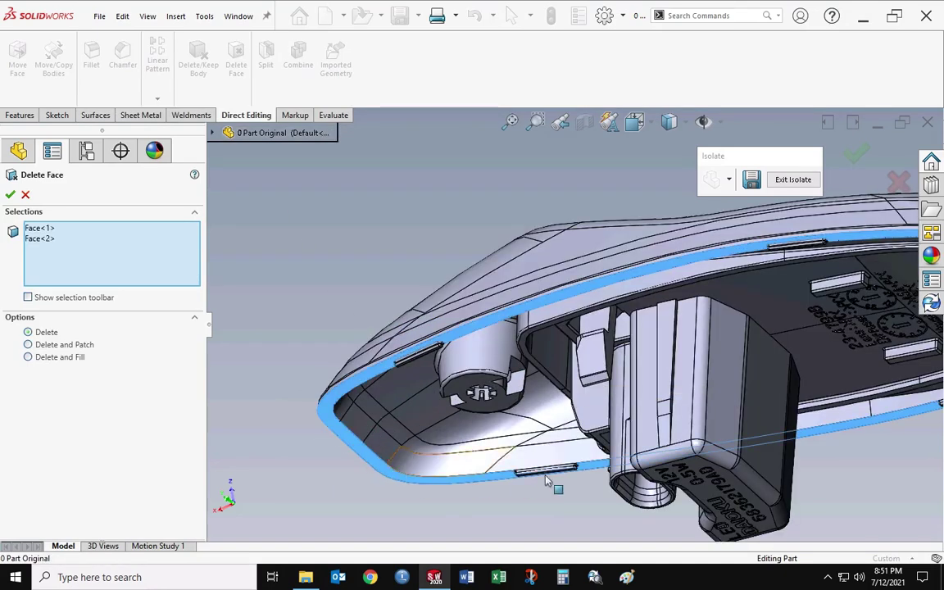
{"action": "scroll", "coordinate": [576, 253], "scroll_direction": "up", "scroll_amount": 3}
{"action": "middle_click_drag", "start_coordinate": [576, 253], "coordinate": [387, 261]}
{"action": "scroll", "coordinate": [459, 196], "scroll_direction": "down", "scroll_amount": 5}
{"action": "left_click", "coordinate": [447, 191]}
{"action": "left_click", "coordinate": [386, 263]}
{"action": "scroll", "coordinate": [387, 264], "scroll_direction": "up", "scroll_amount": 8}
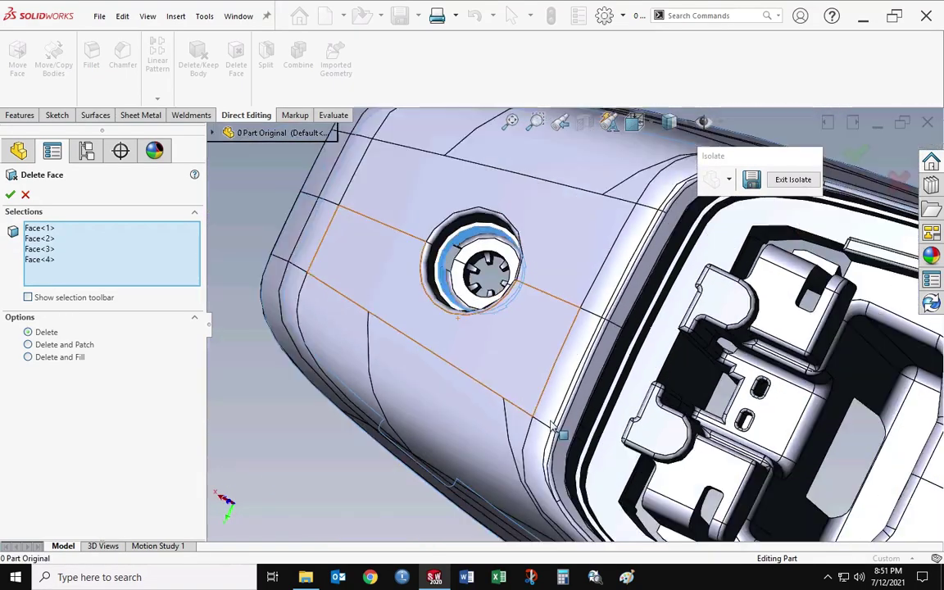
{"action": "middle_click_drag", "start_coordinate": [573, 344], "coordinate": [562, 325]}
{"action": "left_click", "coordinate": [605, 337]}
{"action": "left_click", "coordinate": [606, 340]}
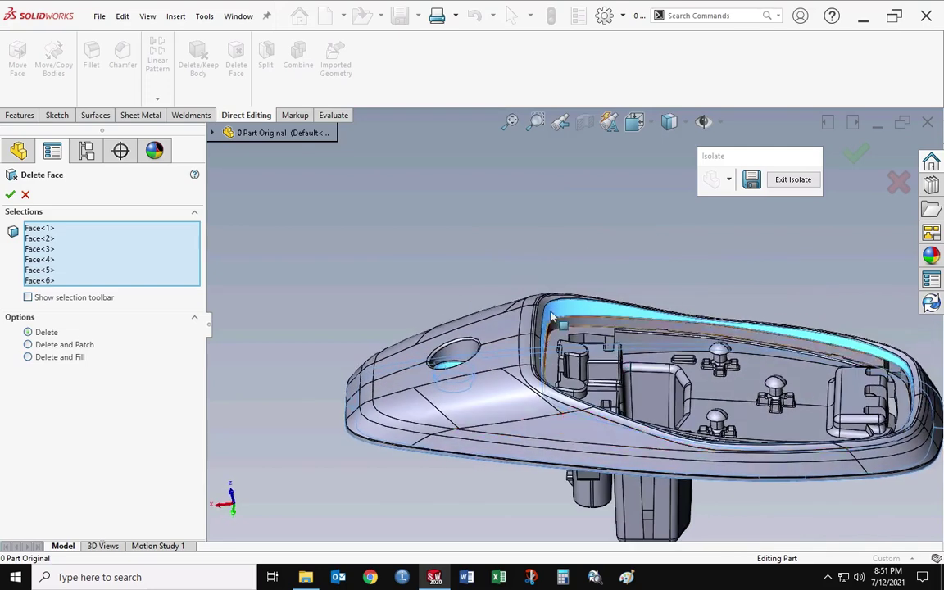
{"action": "key", "text": "f"}
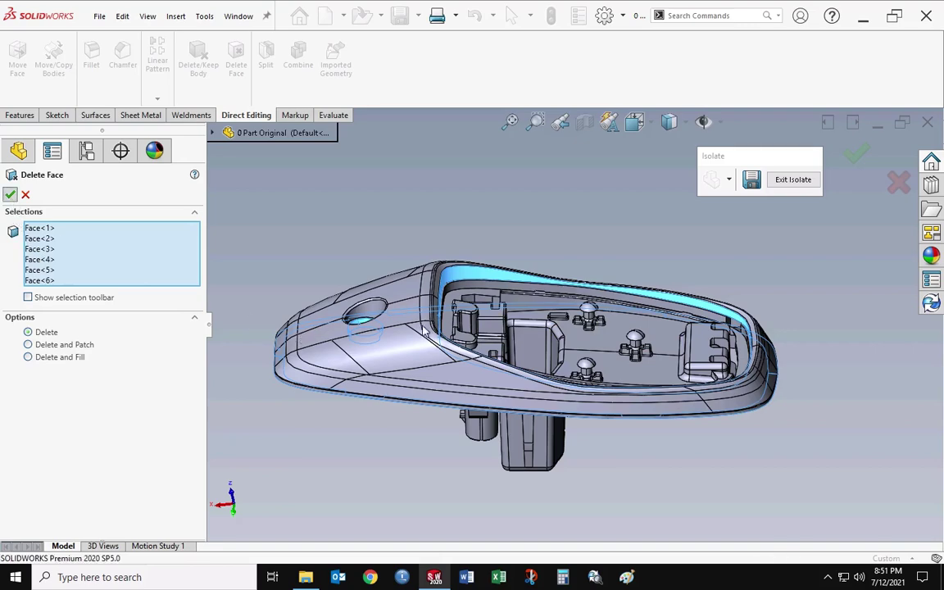
{"action": "key", "text": "Return"}
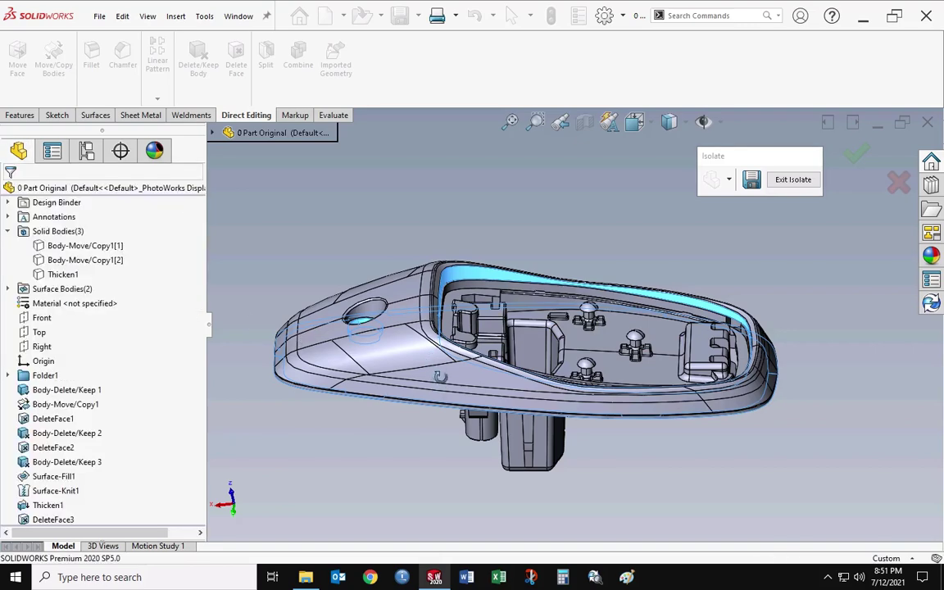
Delete the detached interior surface body with the connector and clips using Delete/Keep Body, leaving only the outer housing shell
{"action": "middle_click_drag", "start_coordinate": [428, 378], "coordinate": [401, 379]}
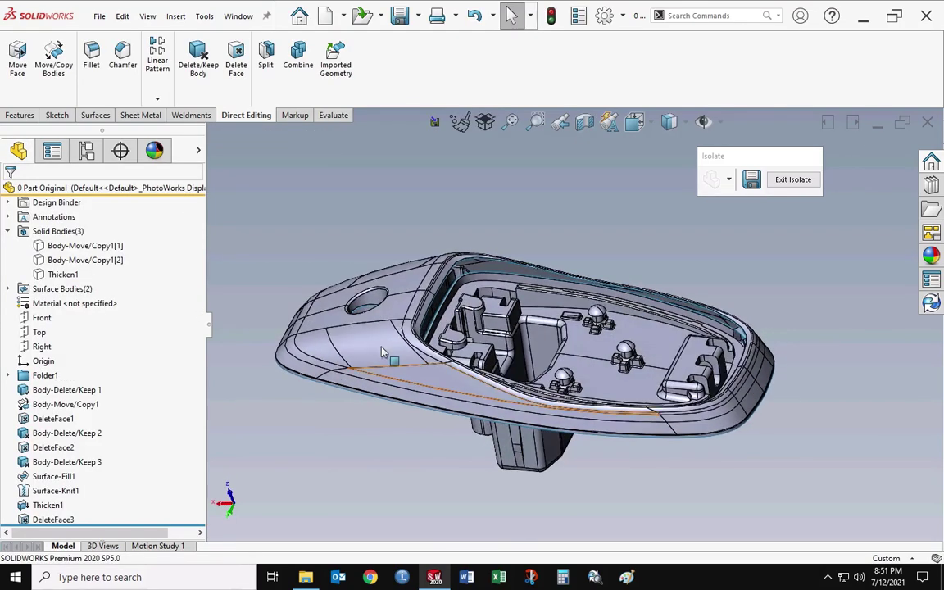
{"action": "left_click", "coordinate": [200, 69]}
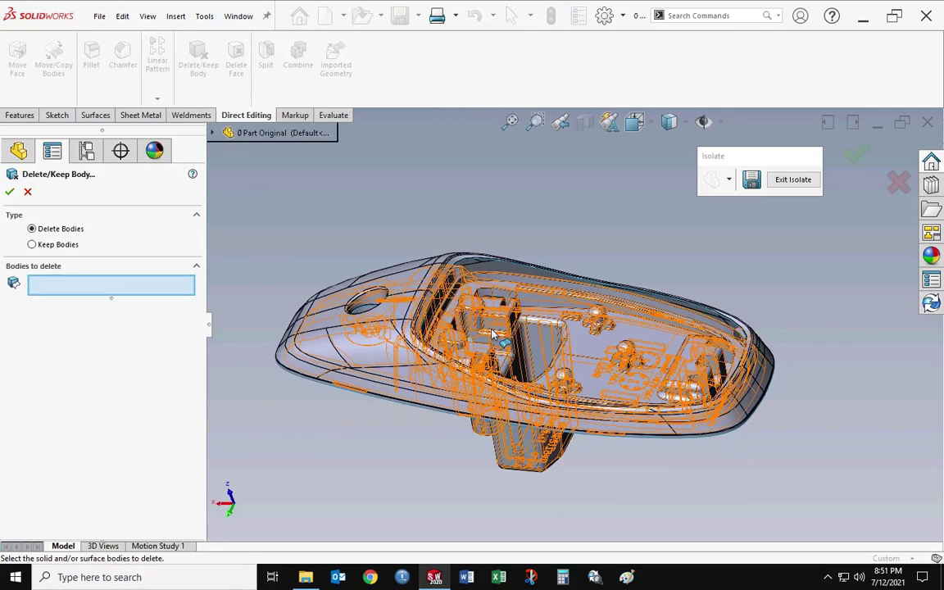
{"action": "left_click", "coordinate": [455, 307]}
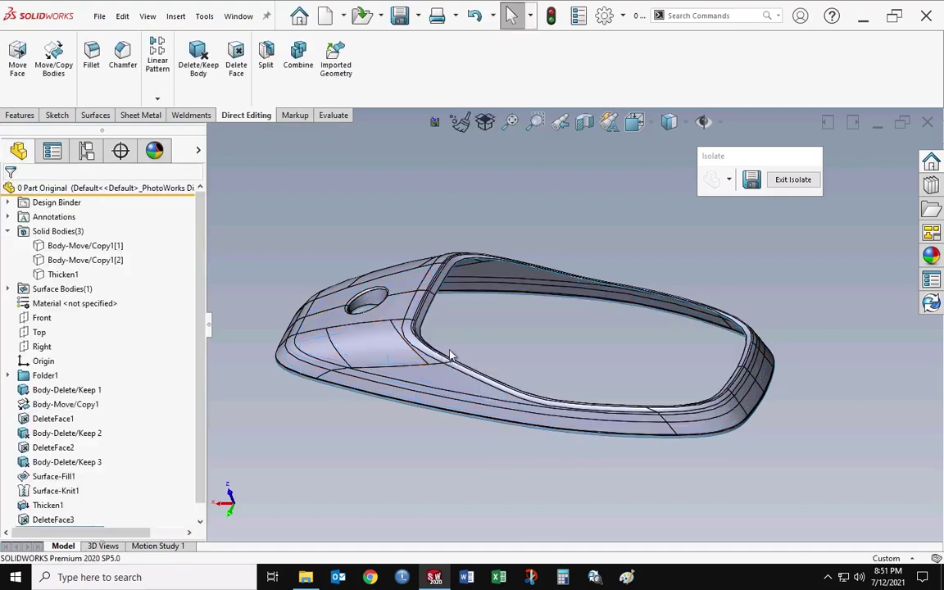
Close the open circular edge at the base of the housing's round recess with Delete Hole
{"action": "middle_click_drag", "start_coordinate": [528, 390], "coordinate": [442, 393]}
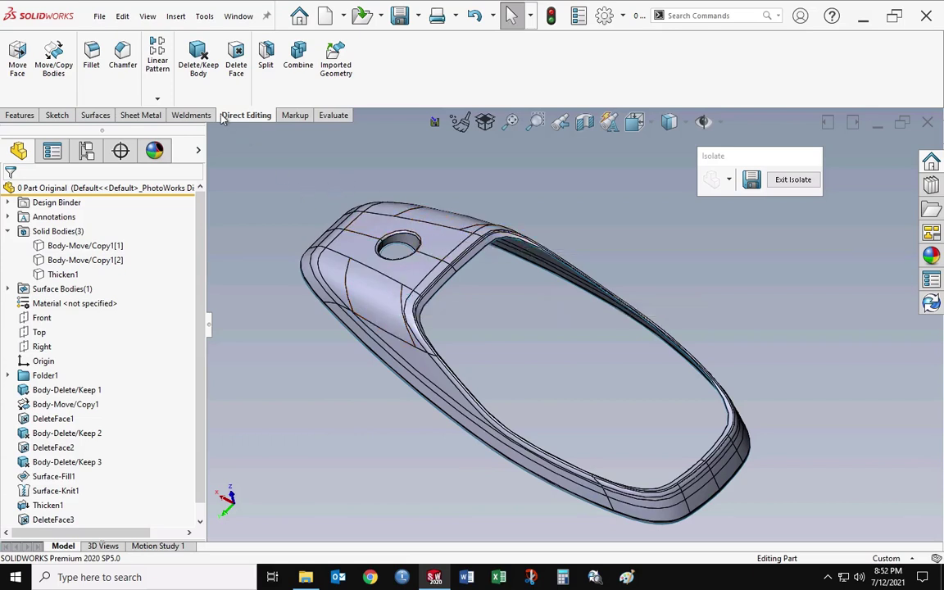
{"action": "left_click", "coordinate": [97, 116]}
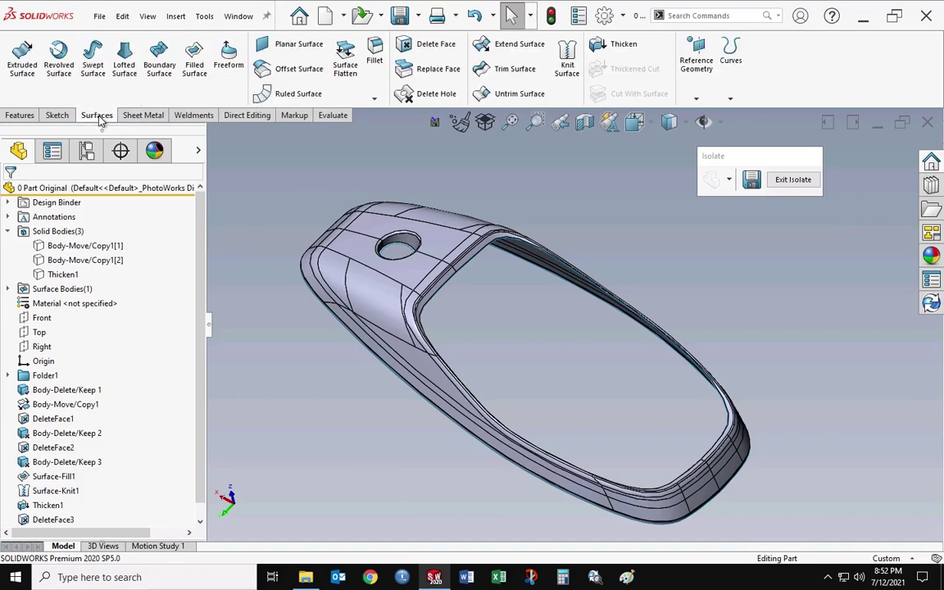
{"action": "left_click", "coordinate": [406, 95]}
{"action": "scroll", "coordinate": [409, 255], "scroll_direction": "down", "scroll_amount": 6}
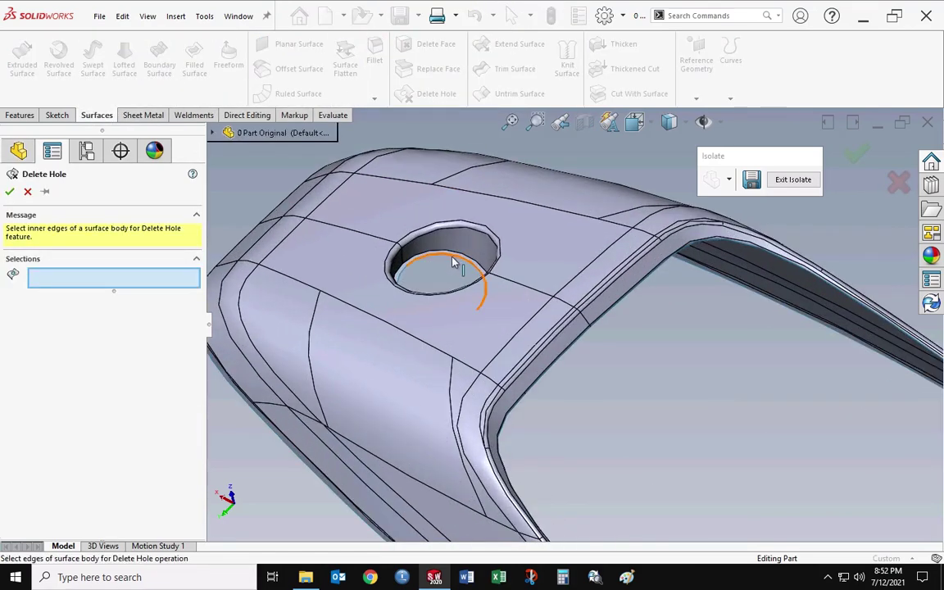
{"action": "left_click", "coordinate": [479, 283]}
{"action": "left_click", "coordinate": [9, 192]}
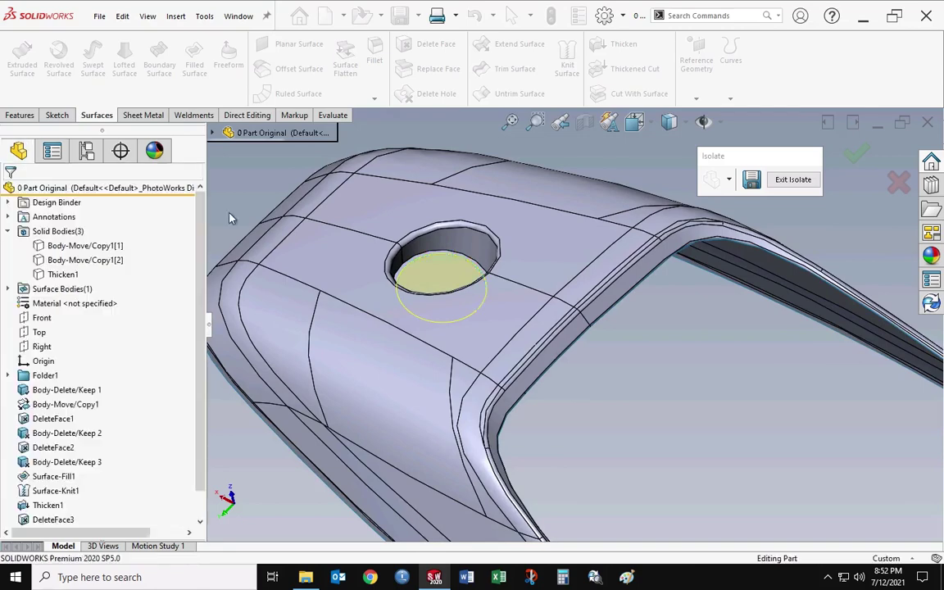
Thicken the housing's outer shell surface into a solid body and exit Isolate
{"action": "middle_click_drag", "start_coordinate": [512, 272], "coordinate": [516, 361]}
{"action": "scroll", "coordinate": [737, 468], "scroll_direction": "up", "scroll_amount": 5}
{"action": "middle_click_drag", "start_coordinate": [737, 468], "coordinate": [748, 391]}
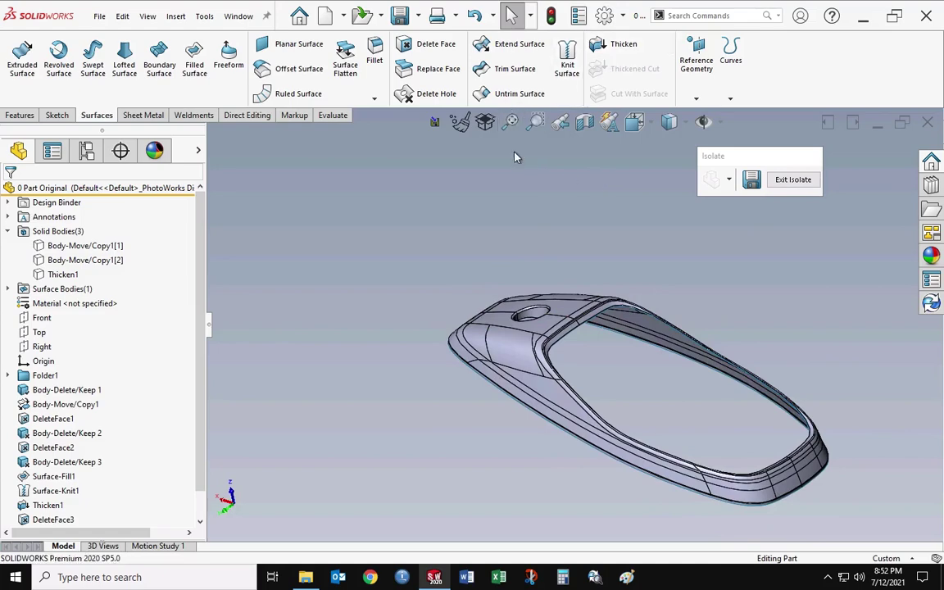
{"action": "left_click", "coordinate": [604, 51]}
{"action": "left_click", "coordinate": [558, 336]}
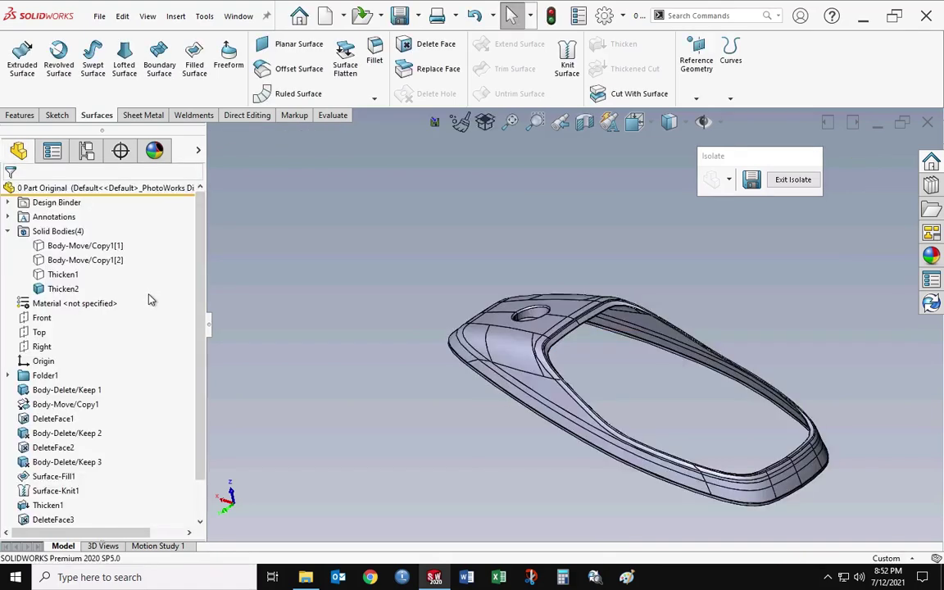
{"action": "left_click", "coordinate": [792, 180]}
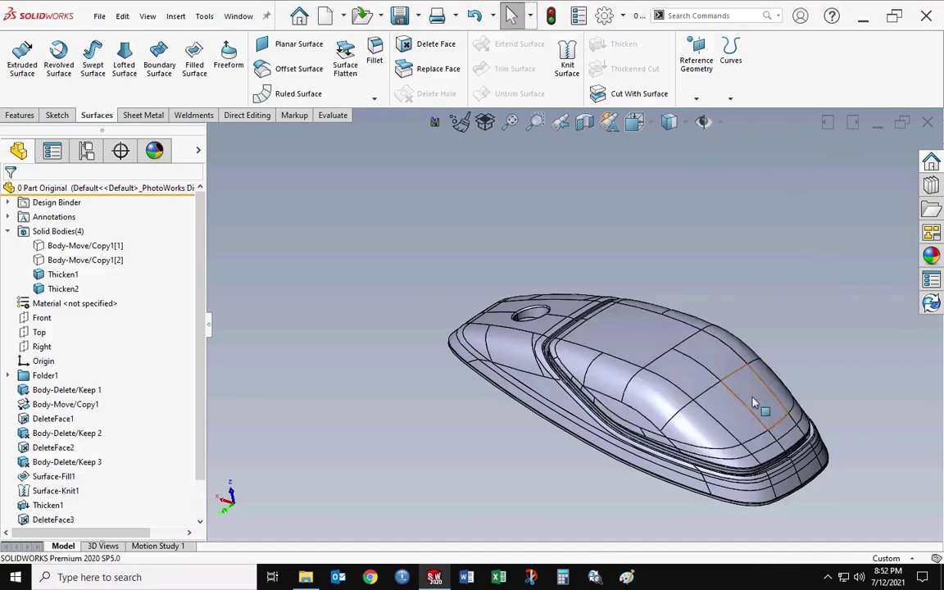
Check the hidden original bodies and the thickened housing in the Solid Bodies folder, then collapse the folder
{"action": "middle_click_drag", "start_coordinate": [673, 338], "coordinate": [767, 436]}
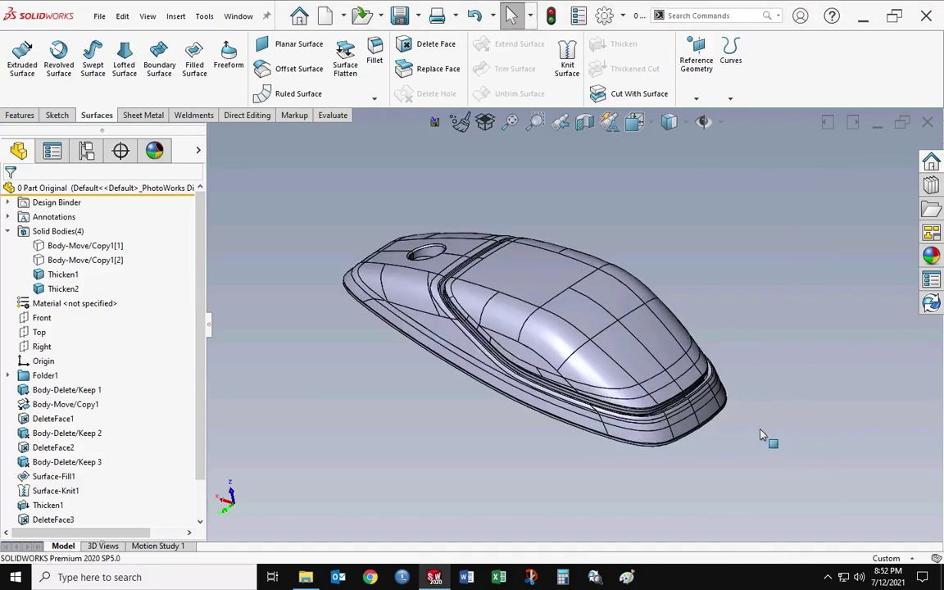
{"action": "left_click", "coordinate": [74, 261]}
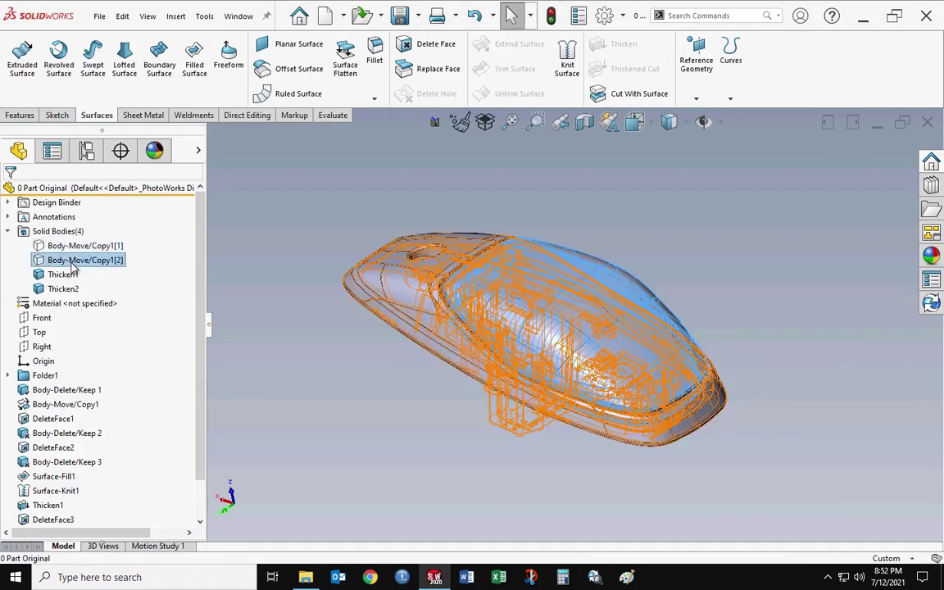
{"action": "left_click", "coordinate": [268, 414]}
{"action": "left_click", "coordinate": [70, 290]}
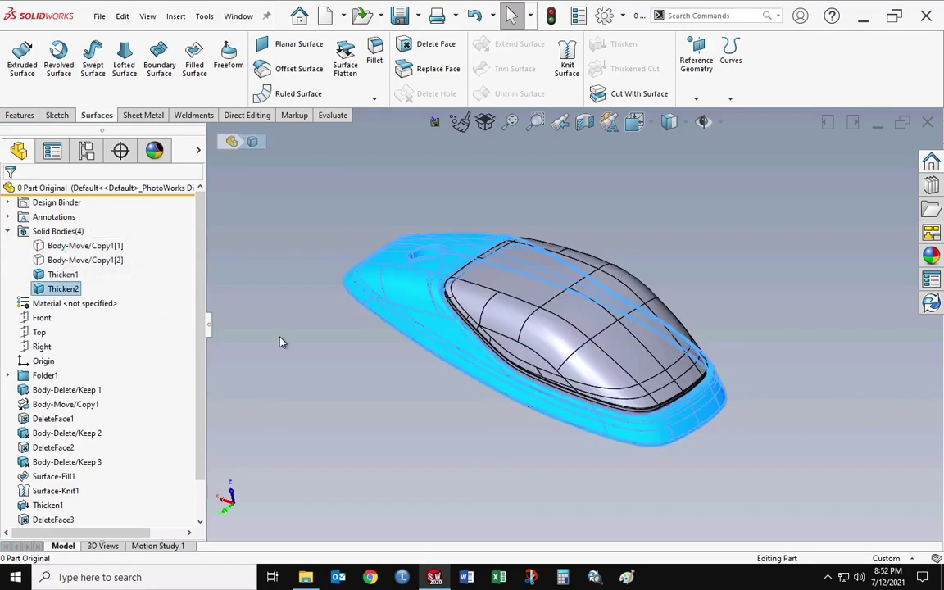
{"action": "left_click", "coordinate": [251, 303]}
{"action": "middle_click_drag", "start_coordinate": [251, 304], "coordinate": [448, 285]}
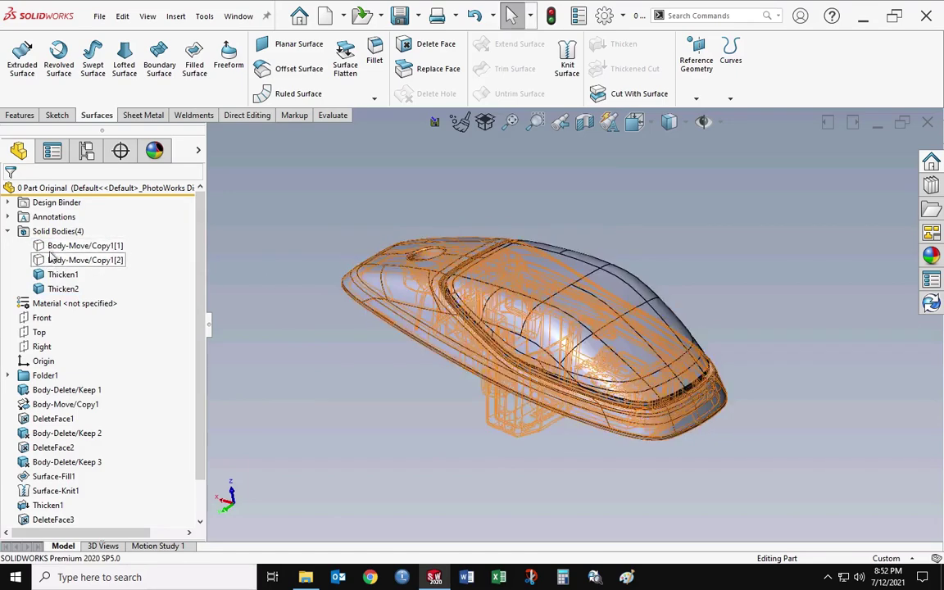
{"action": "left_click", "coordinate": [8, 231]}
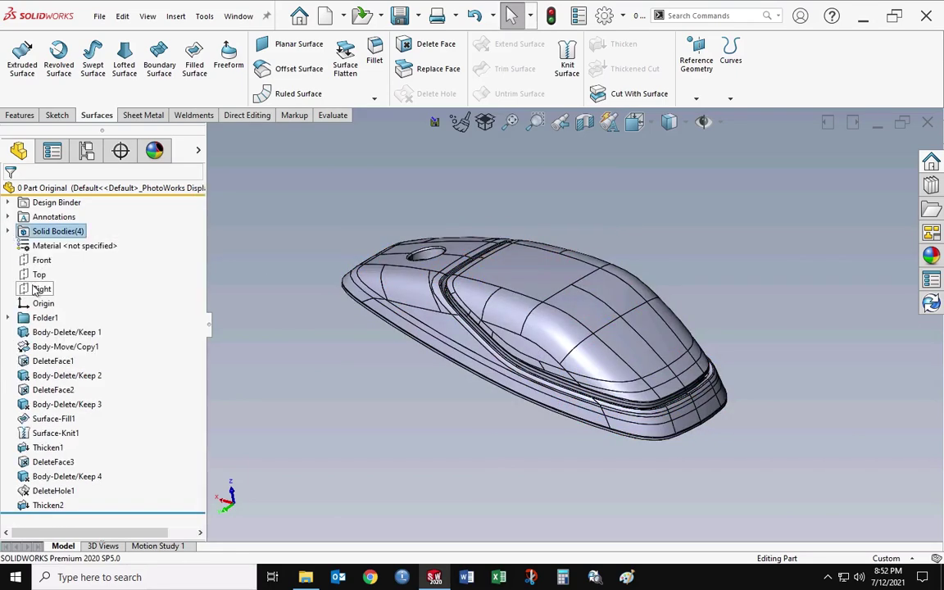
Raise the document's shaded image quality to a deviation of about 0.197 mm and apply it
{"action": "middle_click_drag", "start_coordinate": [357, 303], "coordinate": [512, 331]}
{"action": "left_click", "coordinate": [604, 16]}
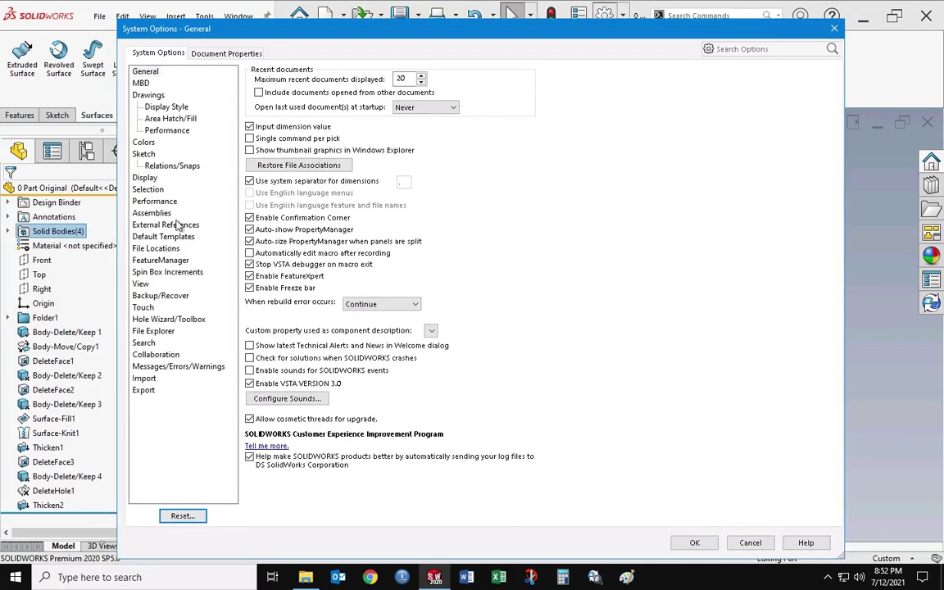
{"action": "left_click", "coordinate": [209, 54]}
{"action": "left_click", "coordinate": [160, 203]}
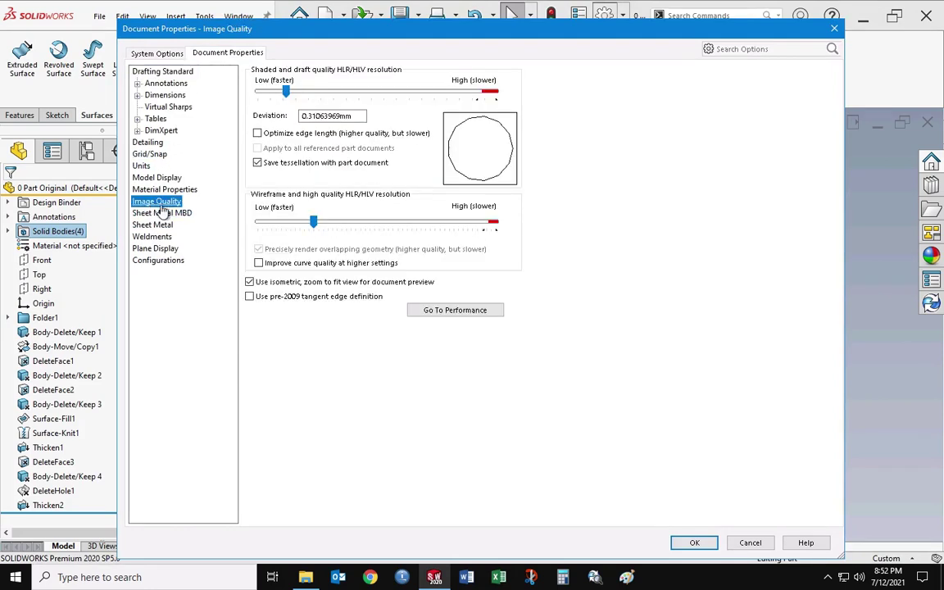
{"action": "left_click_drag", "start_coordinate": [286, 90], "coordinate": [306, 90]}
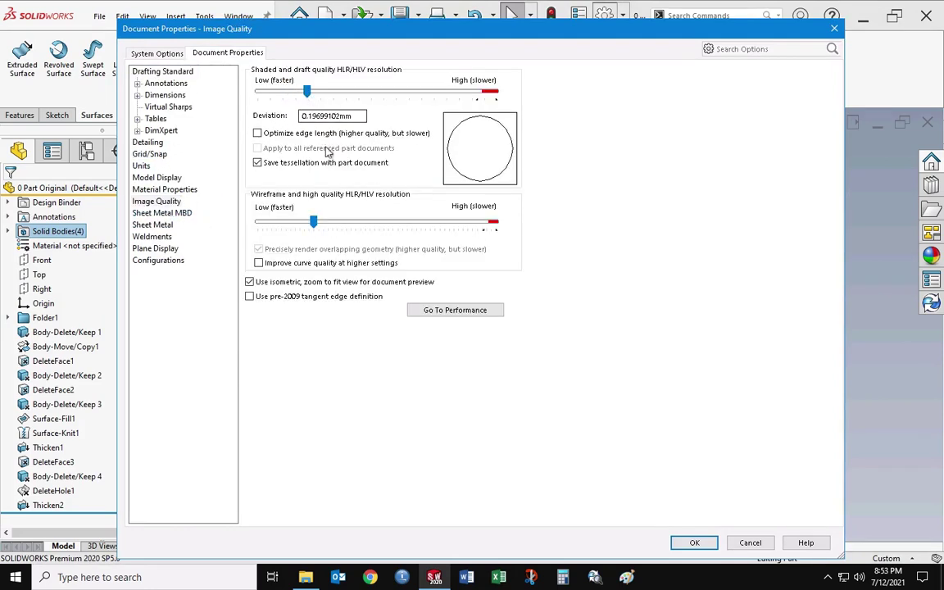
{"action": "left_click", "coordinate": [692, 543]}
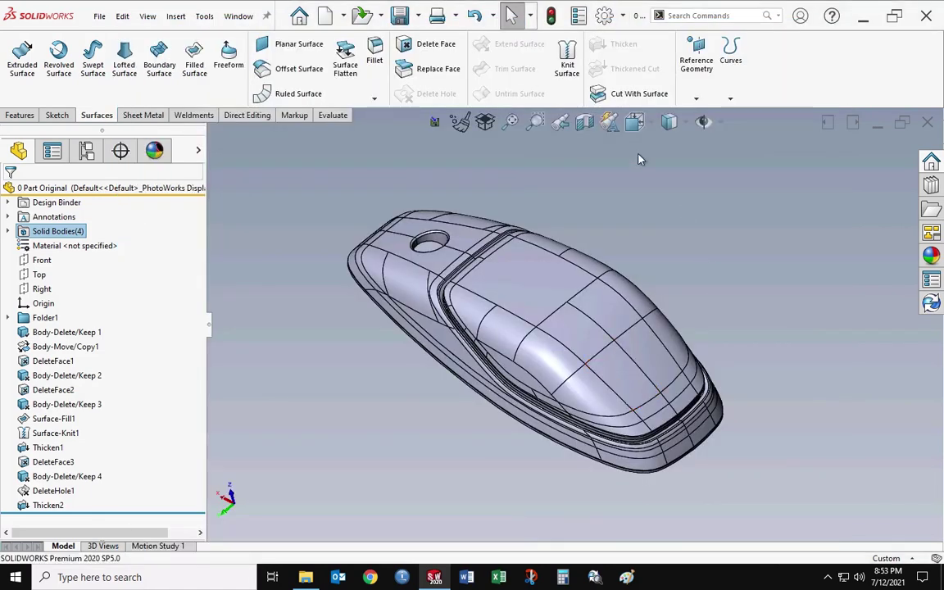
Export the simplified part as a Parasolid file in the General Example 1 folder, and minimize the part window
{"action": "left_click", "coordinate": [418, 15]}
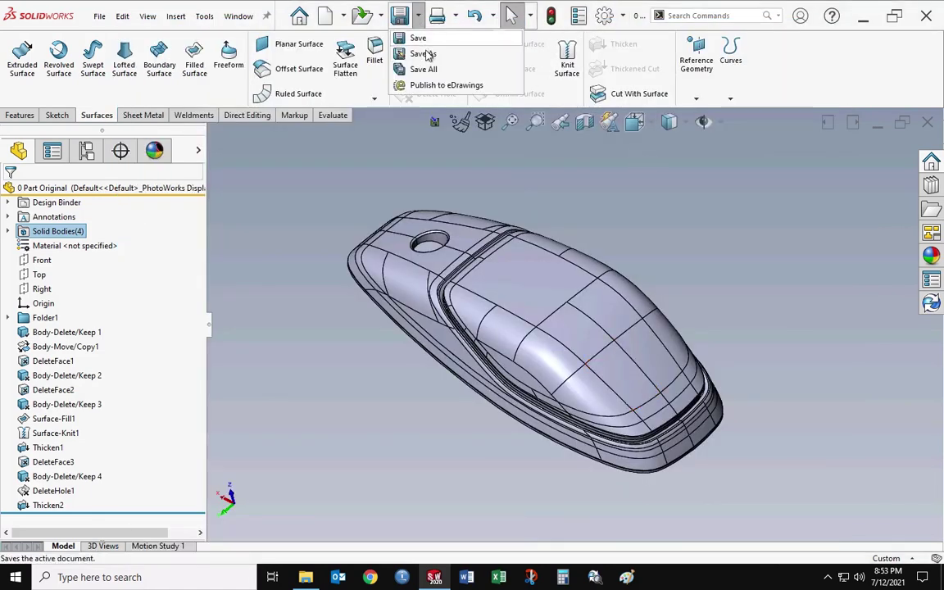
{"action": "left_click", "coordinate": [424, 54]}
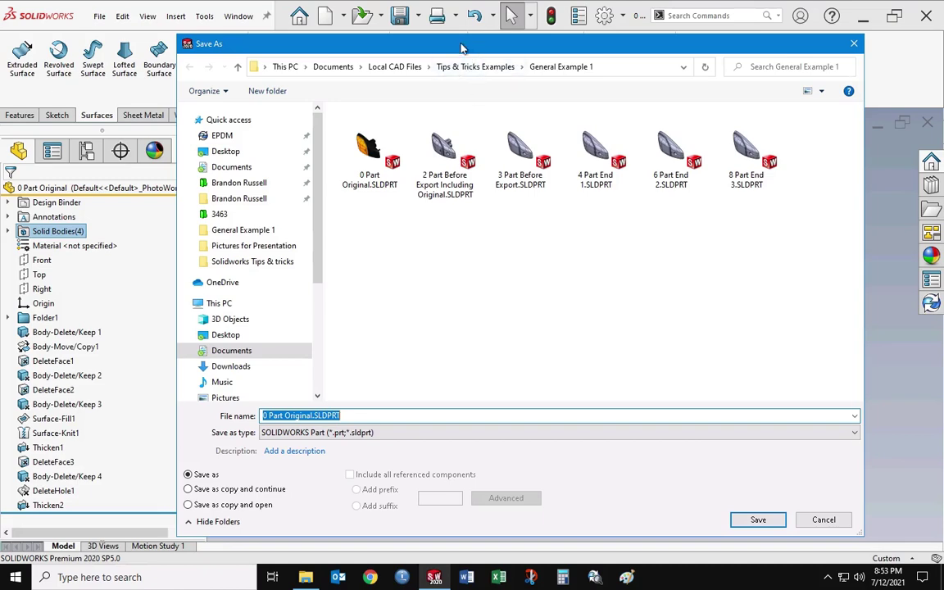
{"action": "left_click", "coordinate": [303, 422]}
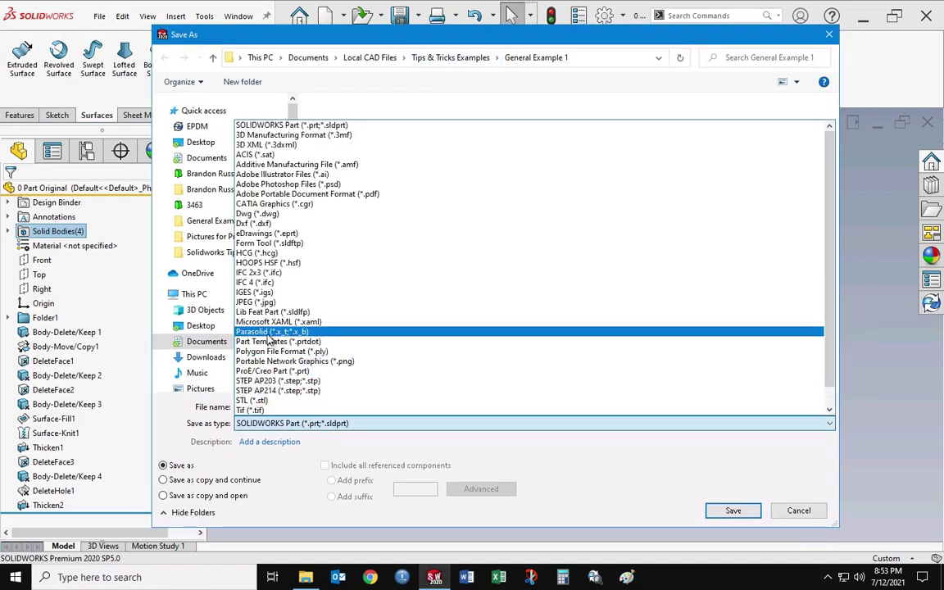
{"action": "left_click", "coordinate": [270, 331]}
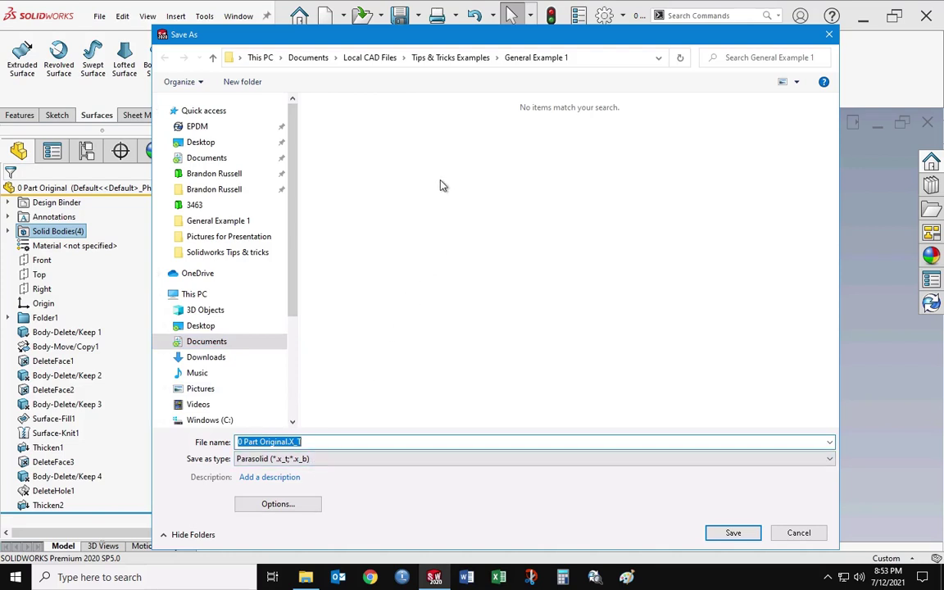
{"action": "left_click", "coordinate": [286, 442]}
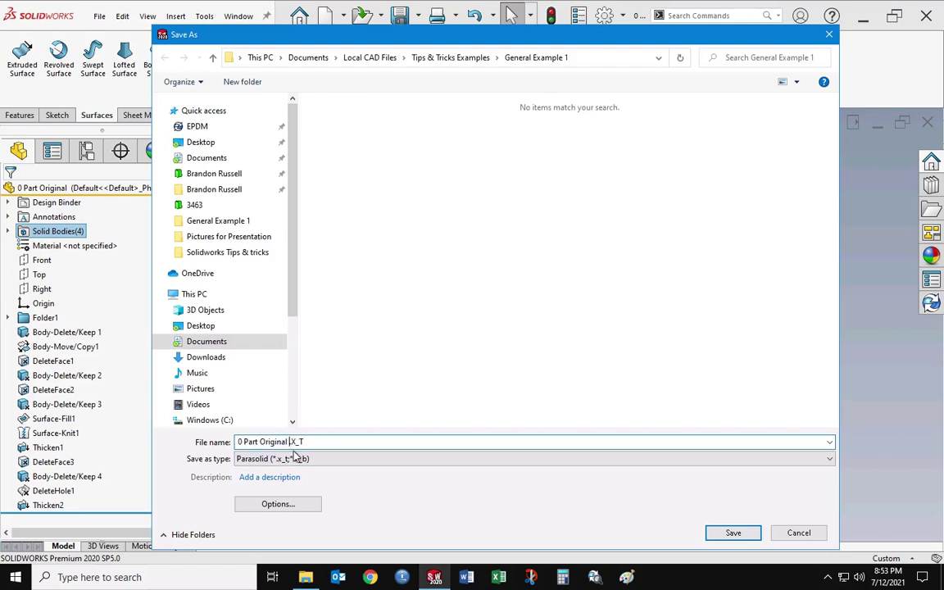
{"action": "left_click", "coordinate": [733, 533]}
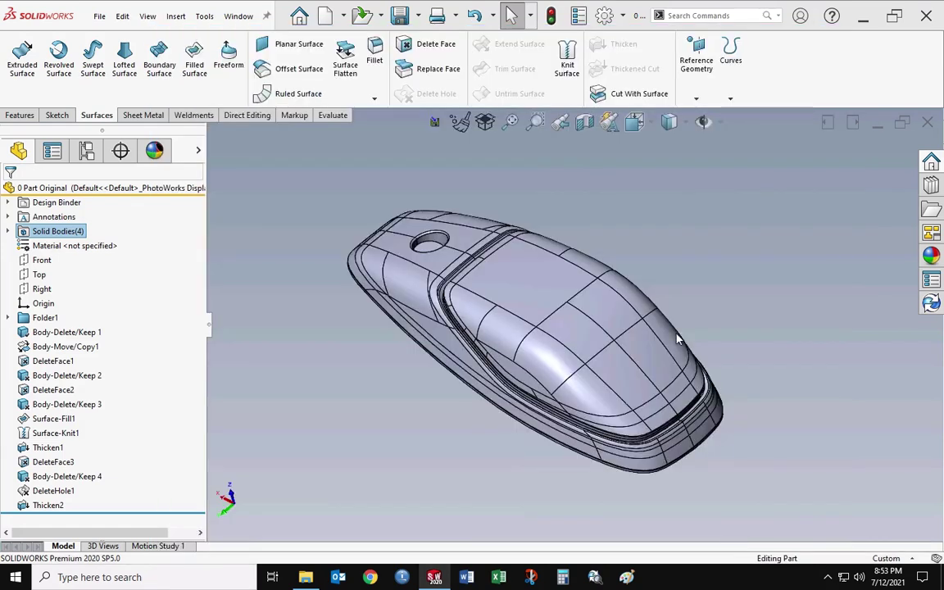
{"action": "left_click", "coordinate": [877, 123]}
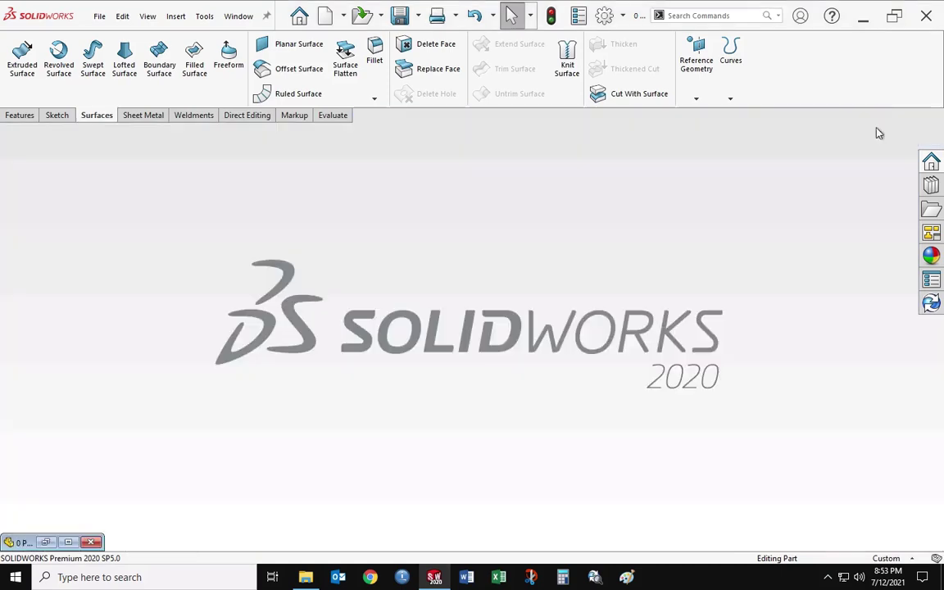
Open the exported 0 Part Original B.x_t from the General Example 1 folder as a new part using the Steel Part template
{"action": "left_click", "coordinate": [863, 16]}
{"action": "left_click", "coordinate": [308, 362]}
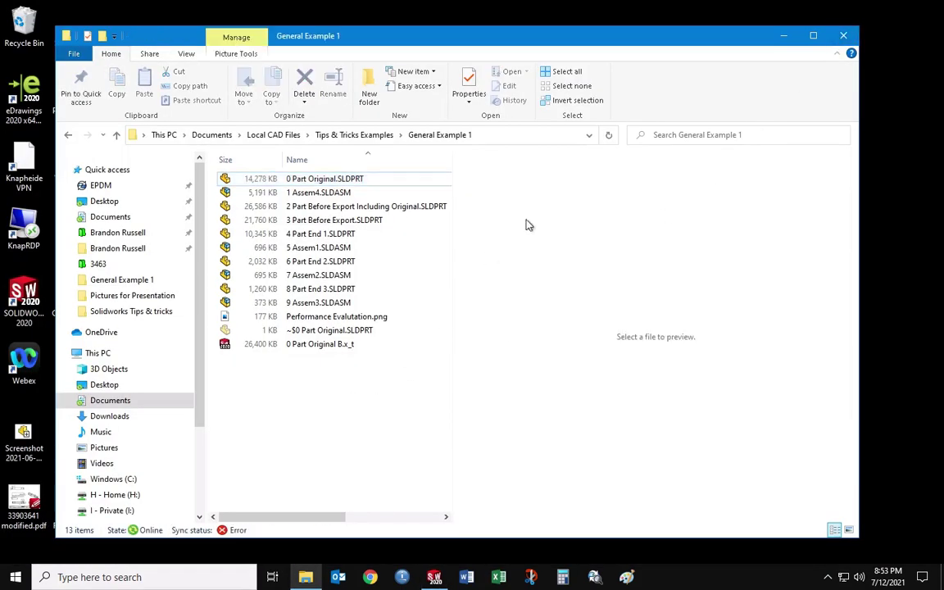
{"action": "left_click", "coordinate": [608, 135]}
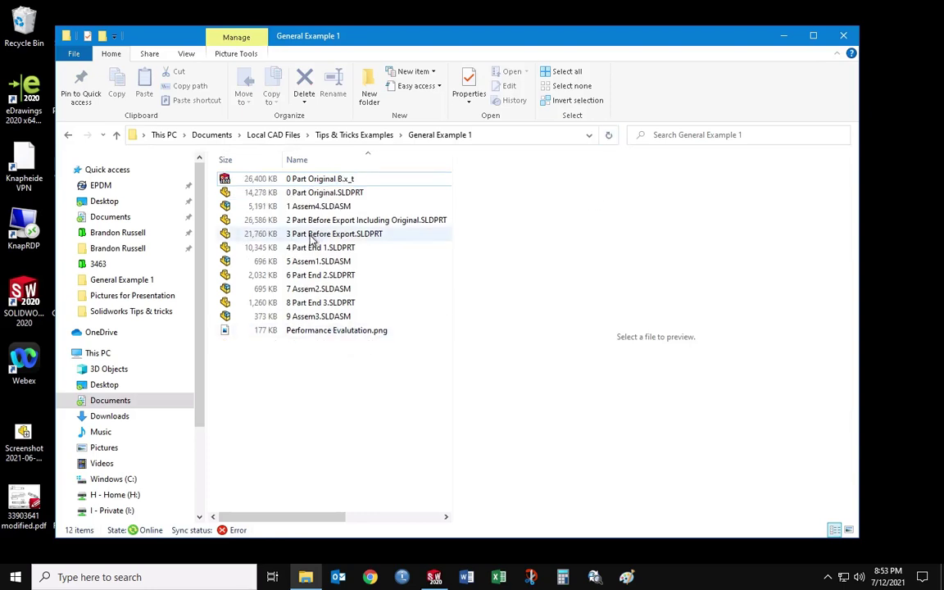
{"action": "left_click", "coordinate": [326, 180]}
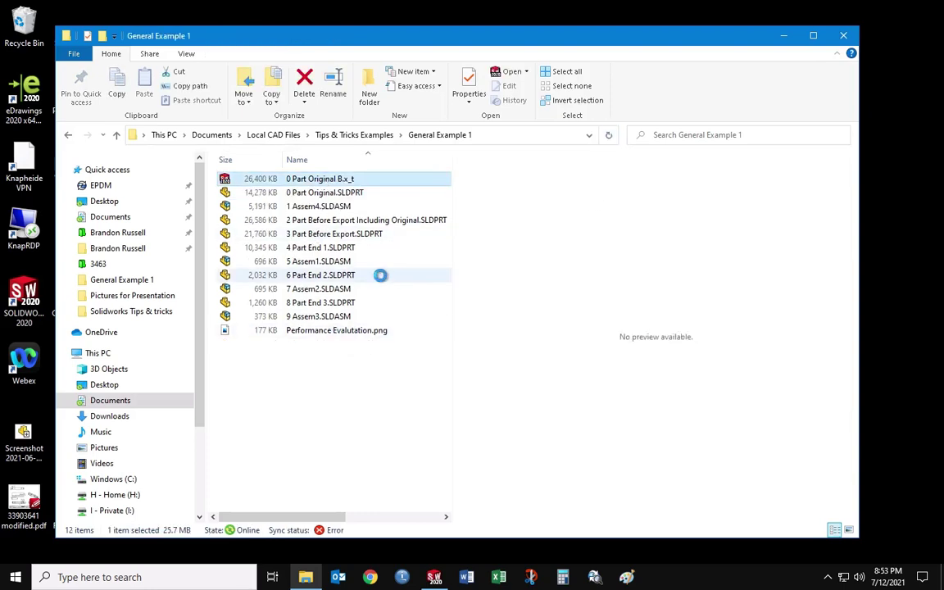
{"action": "left_click", "coordinate": [468, 246]}
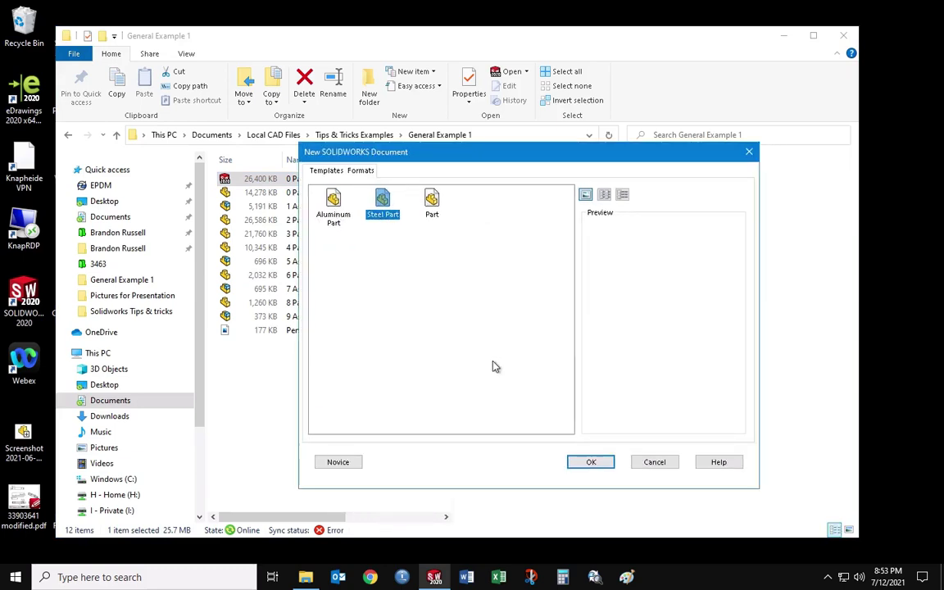
{"action": "left_click", "coordinate": [592, 462]}
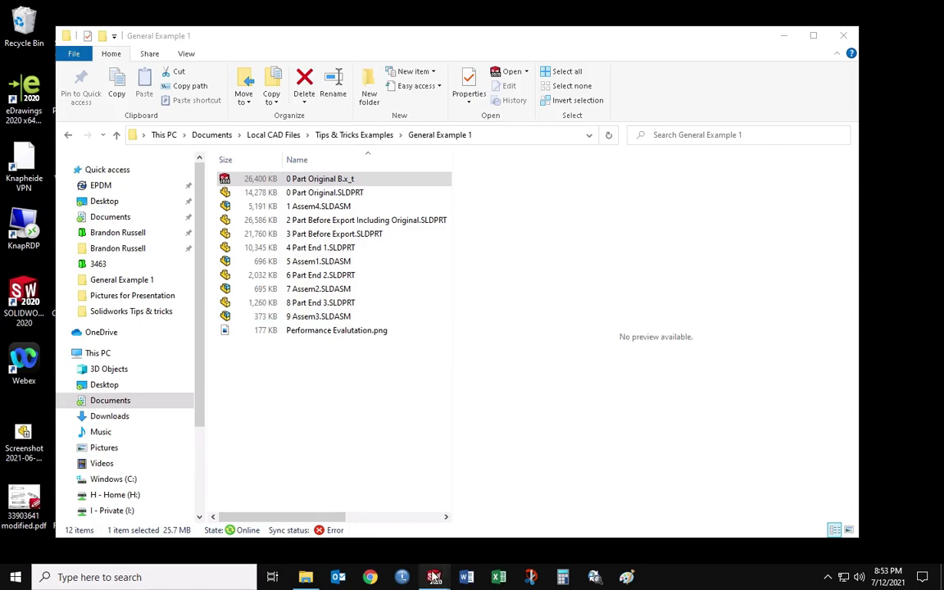
{"action": "mouse_move", "coordinate": [434, 576]}
{"action": "mouse_move", "coordinate": [434, 527]}
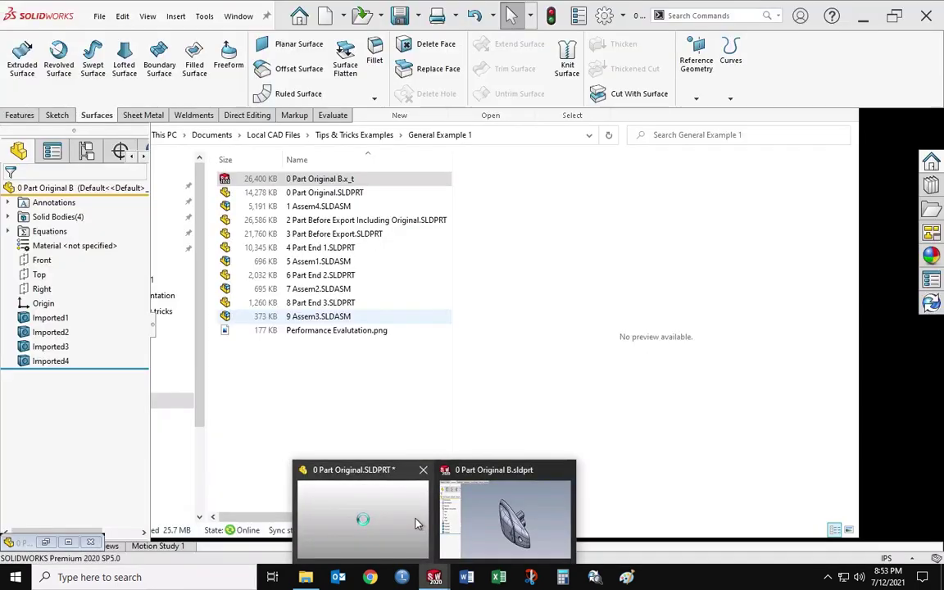
{"action": "left_click", "coordinate": [480, 516]}
Suppress the two original detailed bodies, Imported1 and Imported2, in the imported part
{"action": "middle_click_drag", "start_coordinate": [622, 295], "coordinate": [707, 277]}
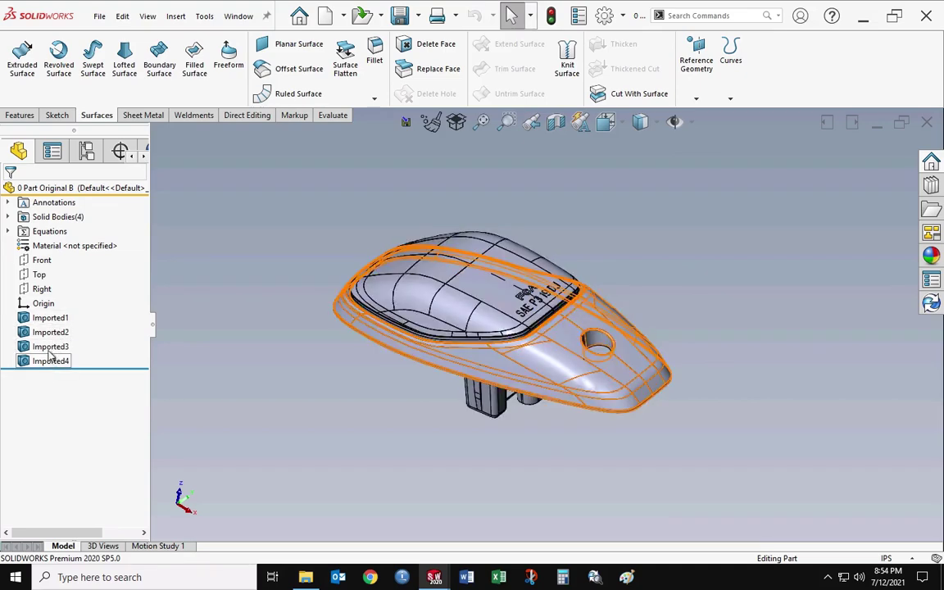
{"action": "left_click", "coordinate": [53, 318]}
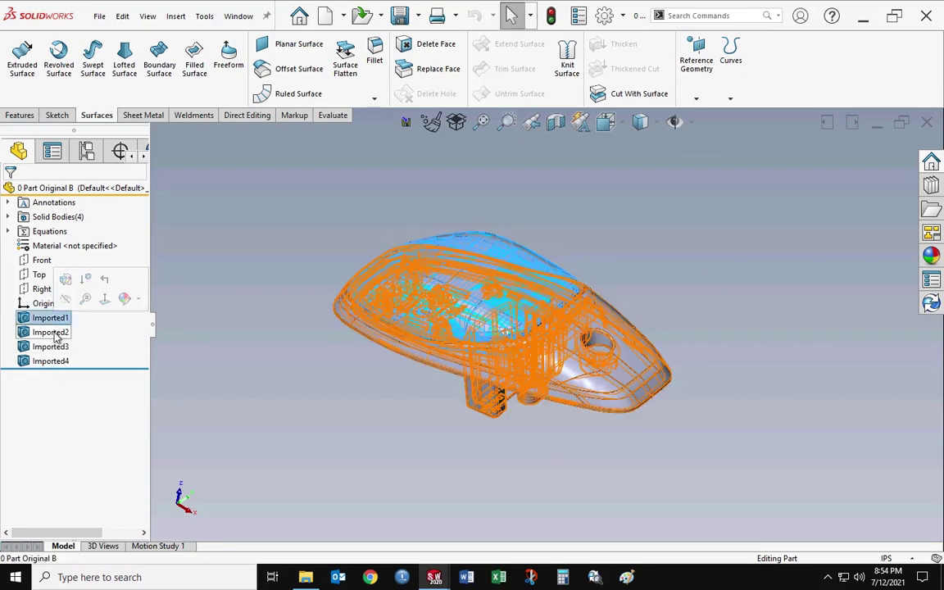
{"action": "left_click", "coordinate": [54, 332], "text": "ctrl"}
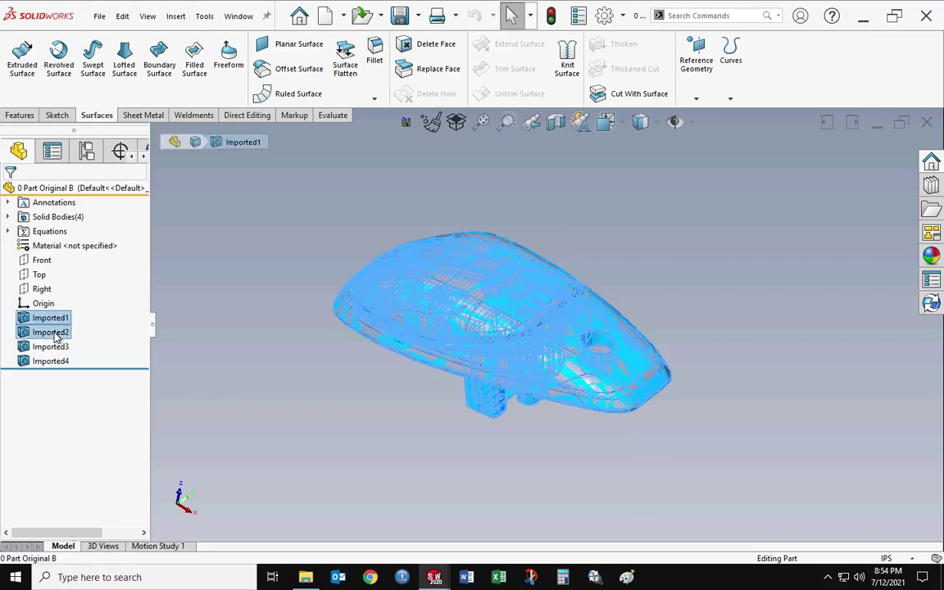
{"action": "left_click", "coordinate": [86, 311]}
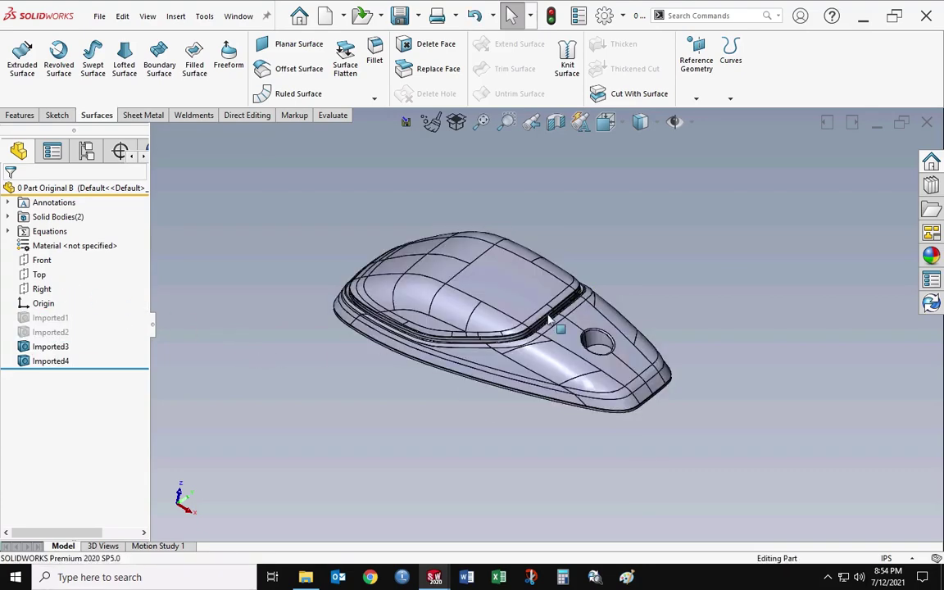
Group the suppressed Imported1 and Imported2 features into a new folder named "original"
{"action": "middle_click_drag", "start_coordinate": [452, 297], "coordinate": [424, 313]}
{"action": "middle_click_drag", "start_coordinate": [465, 338], "coordinate": [429, 178]}
{"action": "left_click", "coordinate": [54, 318]}
{"action": "left_click", "coordinate": [53, 332], "text": "shift"}
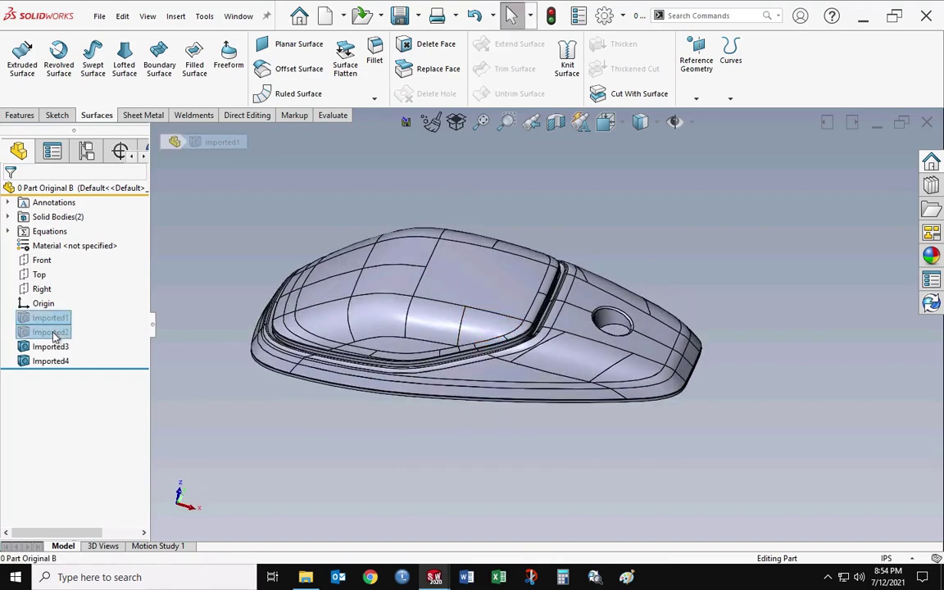
{"action": "right_click", "coordinate": [52, 332]}
{"action": "left_click", "coordinate": [96, 435]}
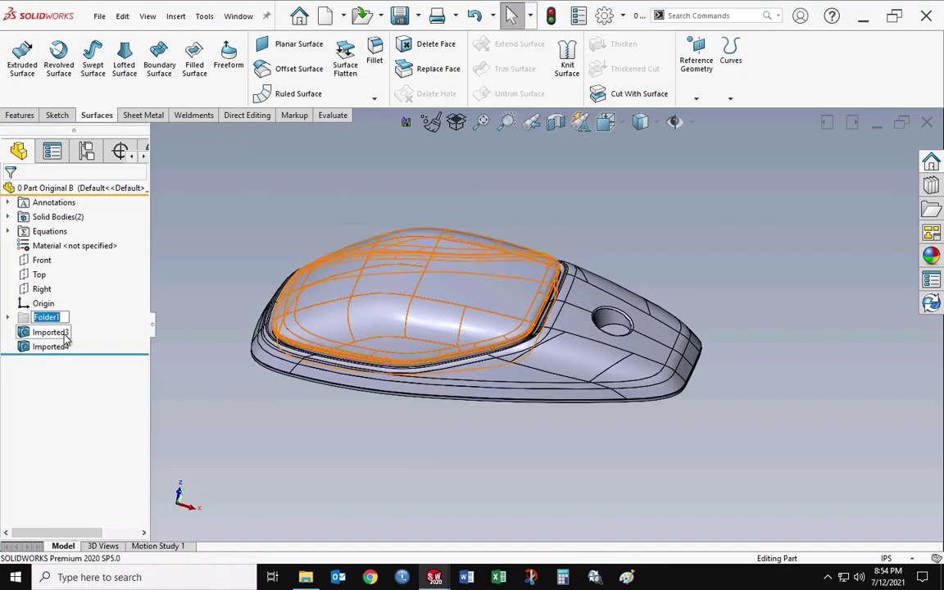
{"action": "type", "text": "original"}
{"action": "key", "text": "Return"}
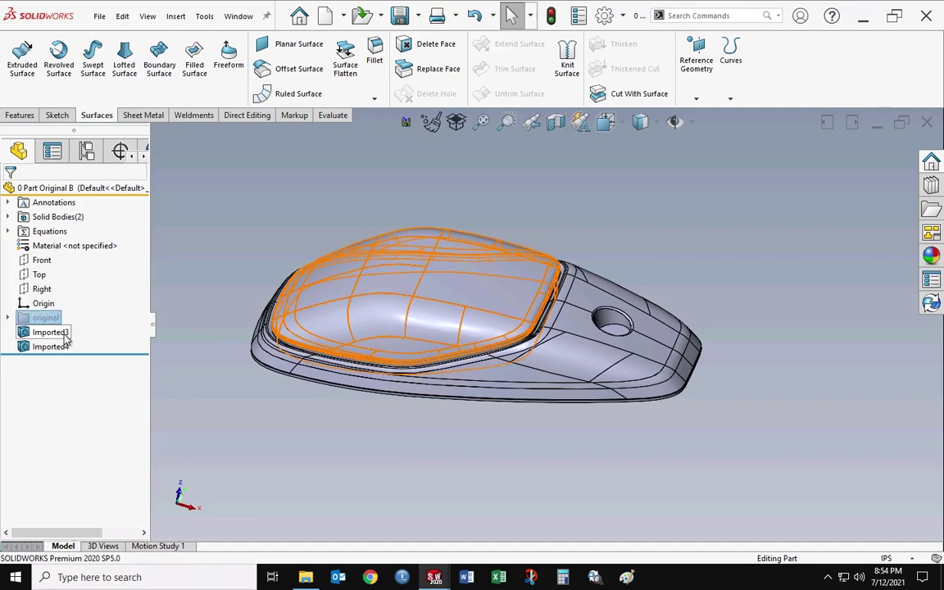
Check the simplified lens and housing bodies, Imported3 and Imported4, in the model
{"action": "left_click", "coordinate": [51, 332]}
{"action": "left_click", "coordinate": [51, 347]}
{"action": "left_click", "coordinate": [215, 432]}
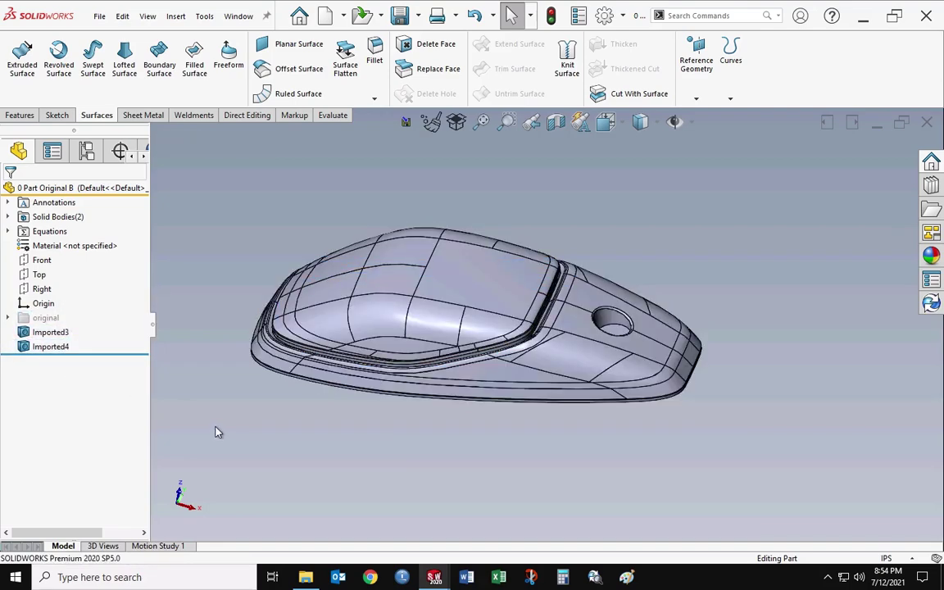
{"action": "middle_click_drag", "start_coordinate": [343, 317], "coordinate": [448, 293]}
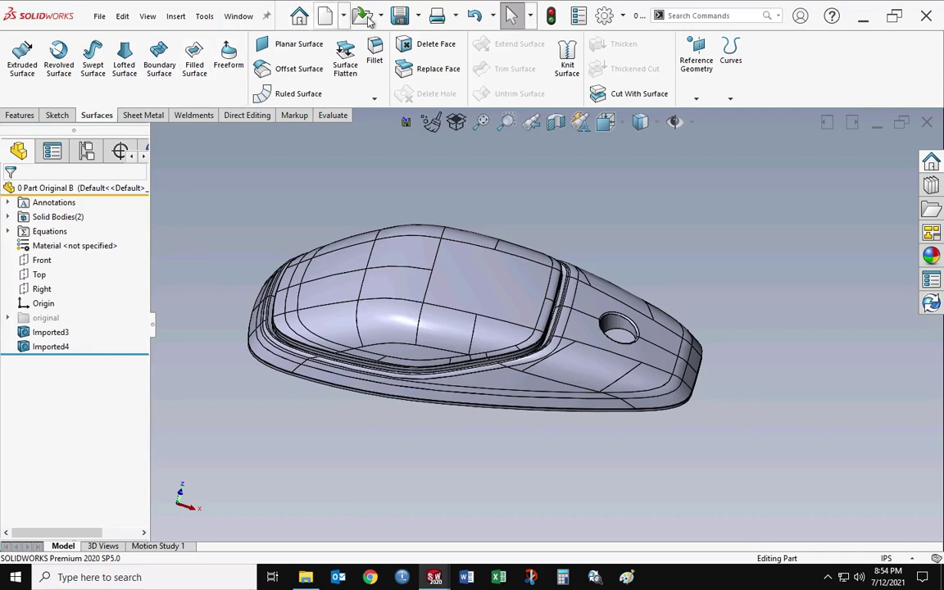
Save the part as 0 Part Original B.SLDPRT in the General Example 1 folder
{"action": "left_click", "coordinate": [417, 16]}
{"action": "left_click", "coordinate": [395, 54]}
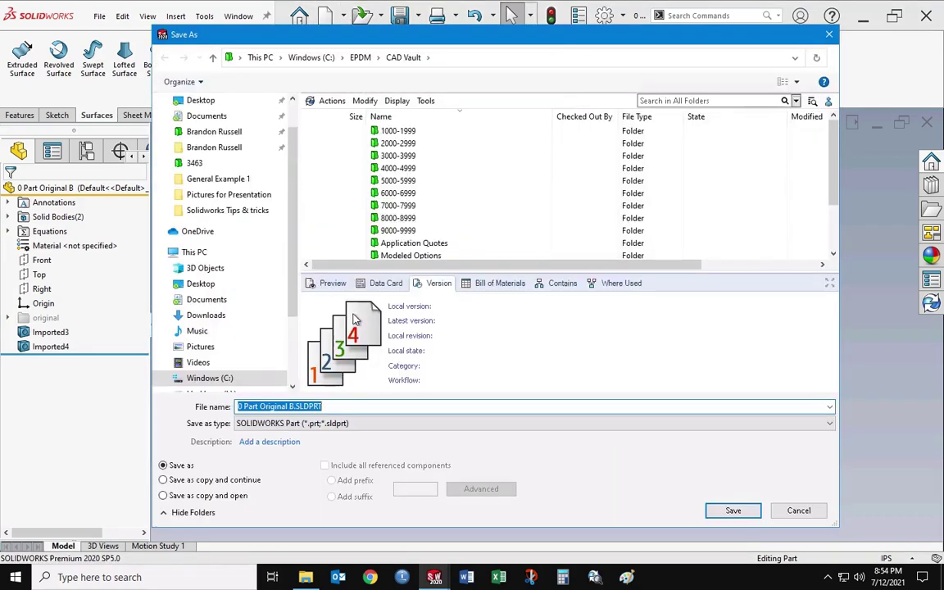
{"action": "left_click", "coordinate": [221, 209]}
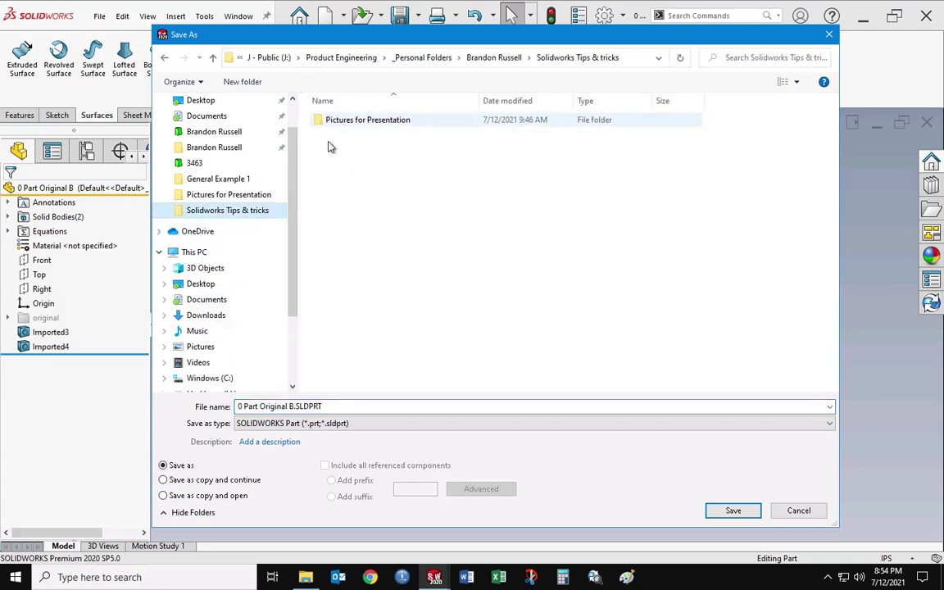
{"action": "left_click", "coordinate": [221, 178]}
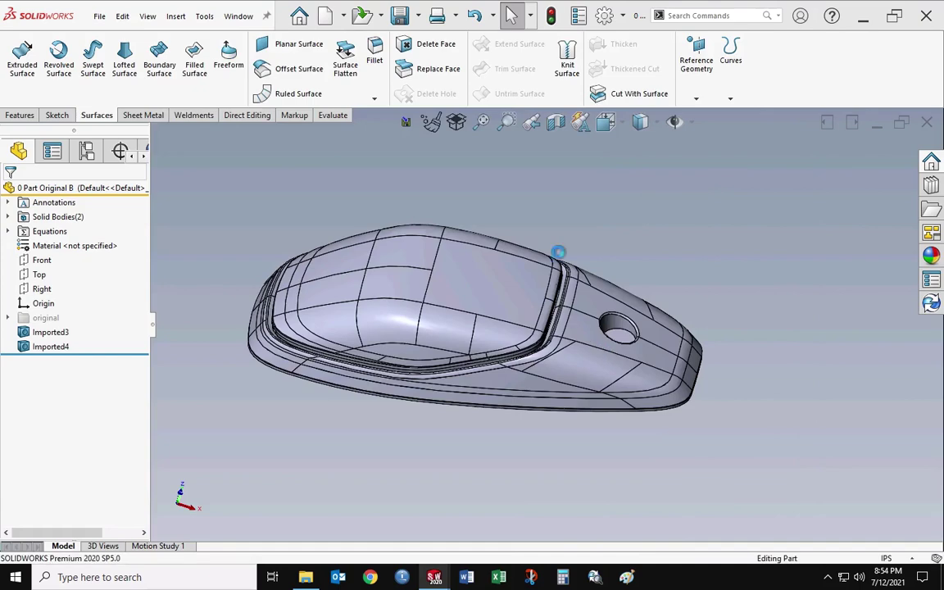
Close the simplified part and the source part, discarding the source part's unsaved changes, and return to the file folder
{"action": "left_click", "coordinate": [926, 122]}
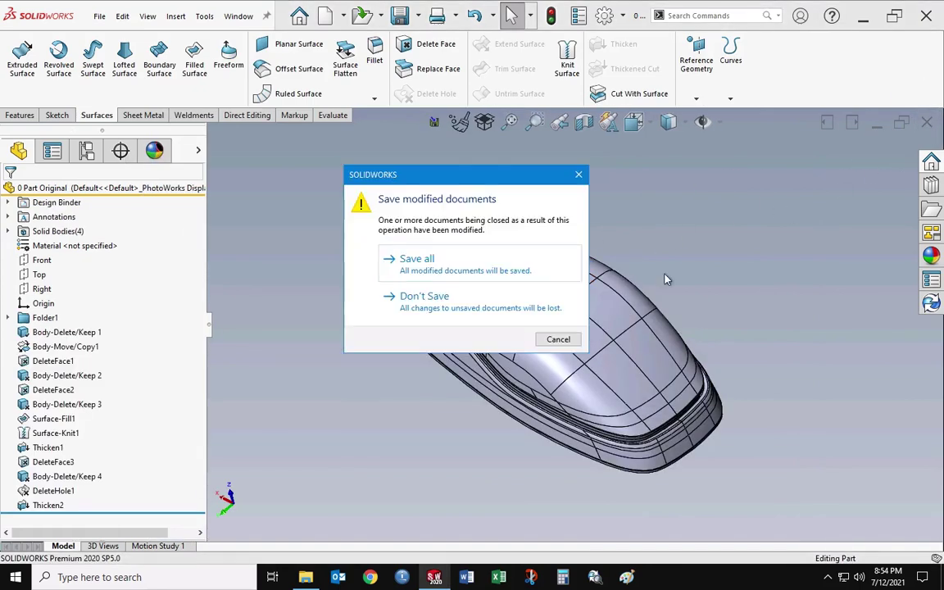
{"action": "left_click", "coordinate": [475, 300]}
{"action": "left_click", "coordinate": [869, 13]}
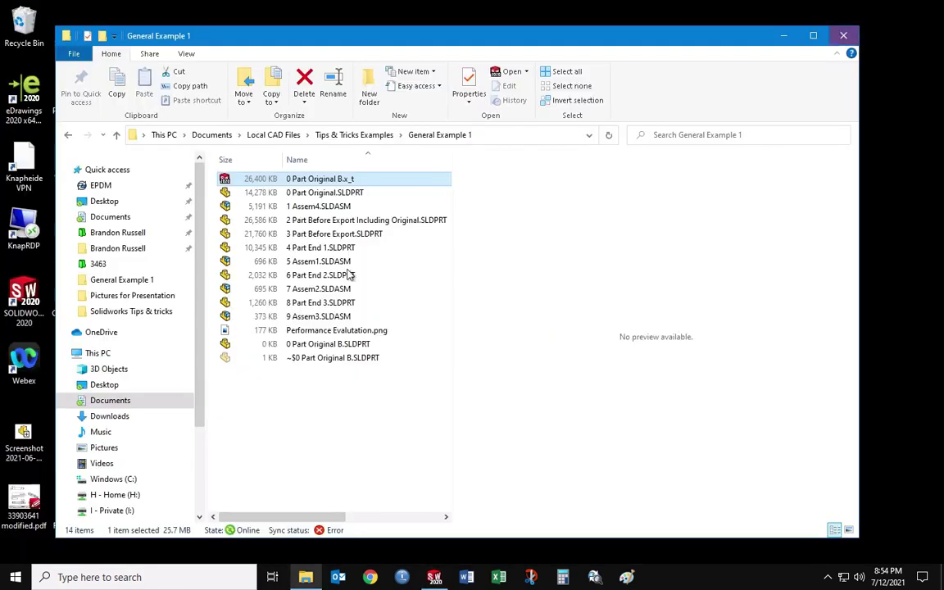
Delete the intermediate Parasolid file 0 Part Original B.x_t from the General Example 1 folder
{"action": "left_click", "coordinate": [303, 431]}
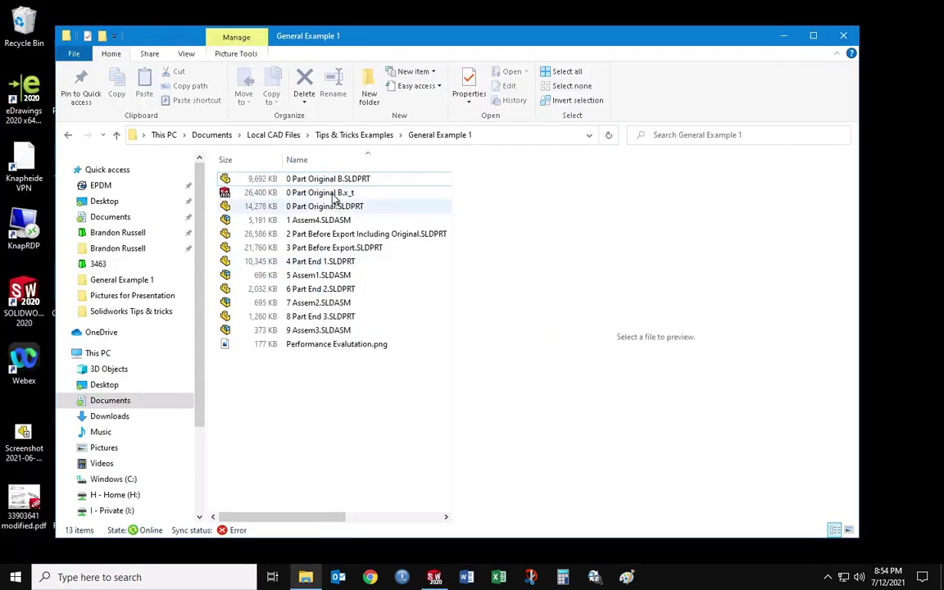
{"action": "left_click", "coordinate": [336, 193]}
{"action": "right_click", "coordinate": [332, 192]}
{"action": "left_click", "coordinate": [362, 448]}
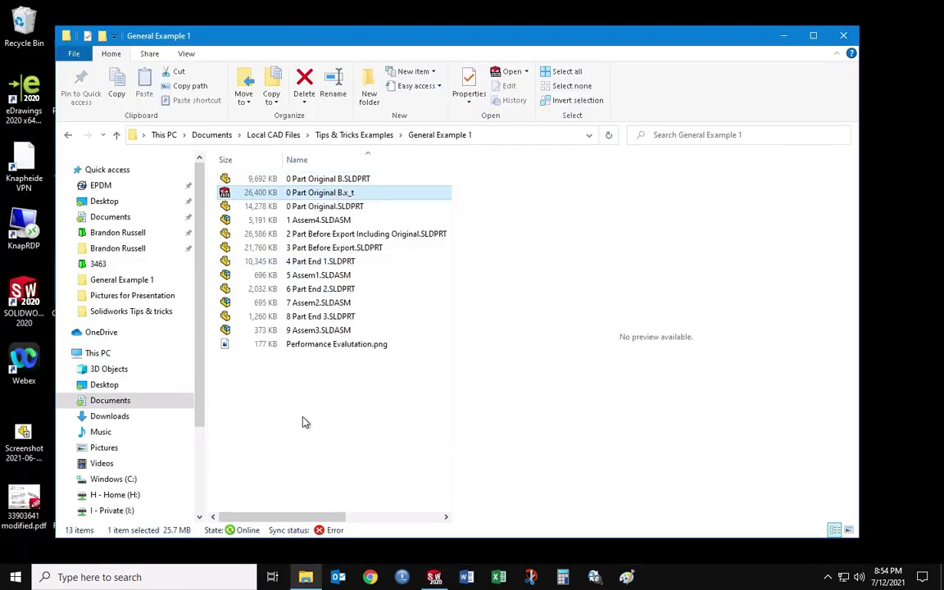
Compare the previews and file sizes of 0 Part Original B.SLDPRT and 4 Part End 1.SLDPRT
{"action": "left_click", "coordinate": [310, 182]}
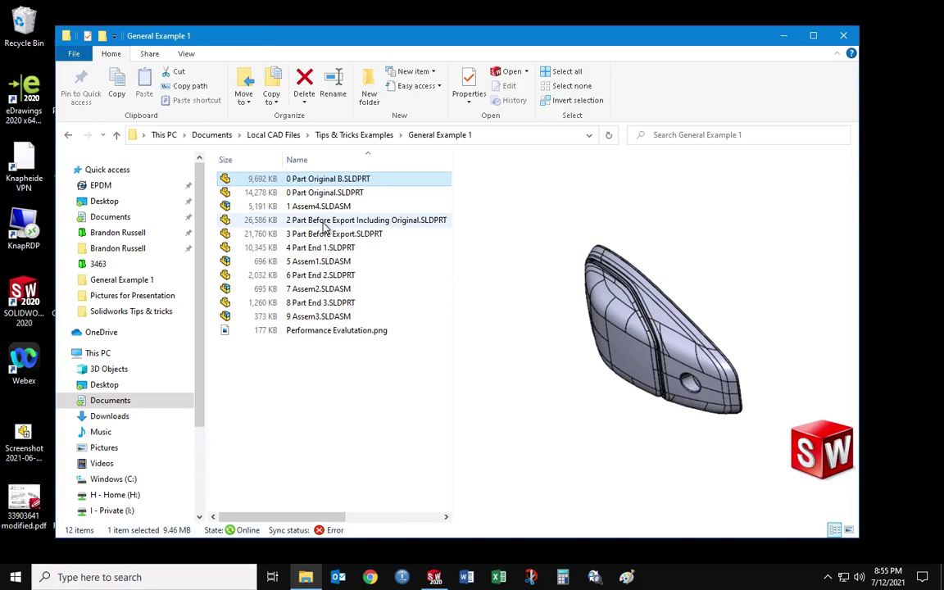
{"action": "mouse_move", "coordinate": [326, 225]}
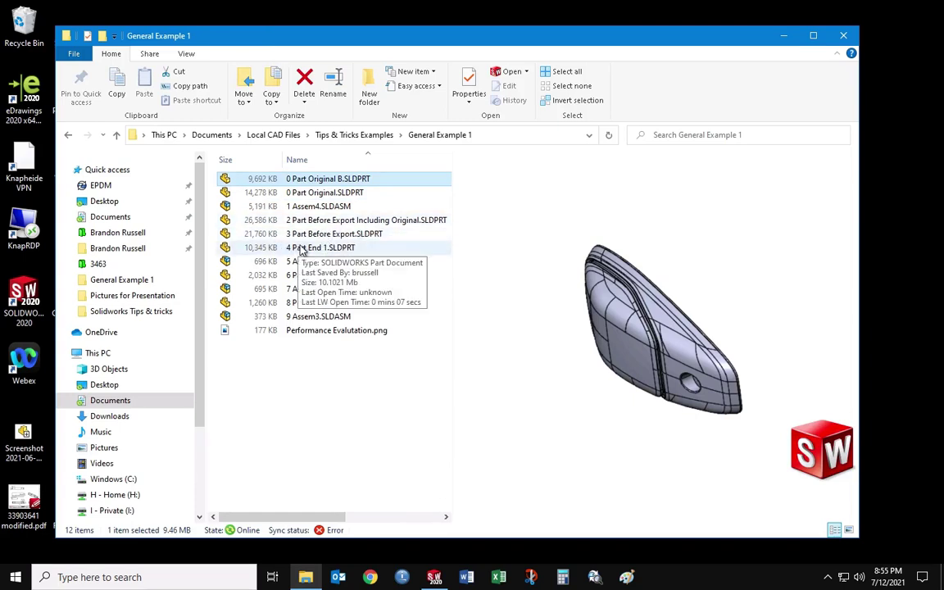
{"action": "left_click", "coordinate": [315, 250]}
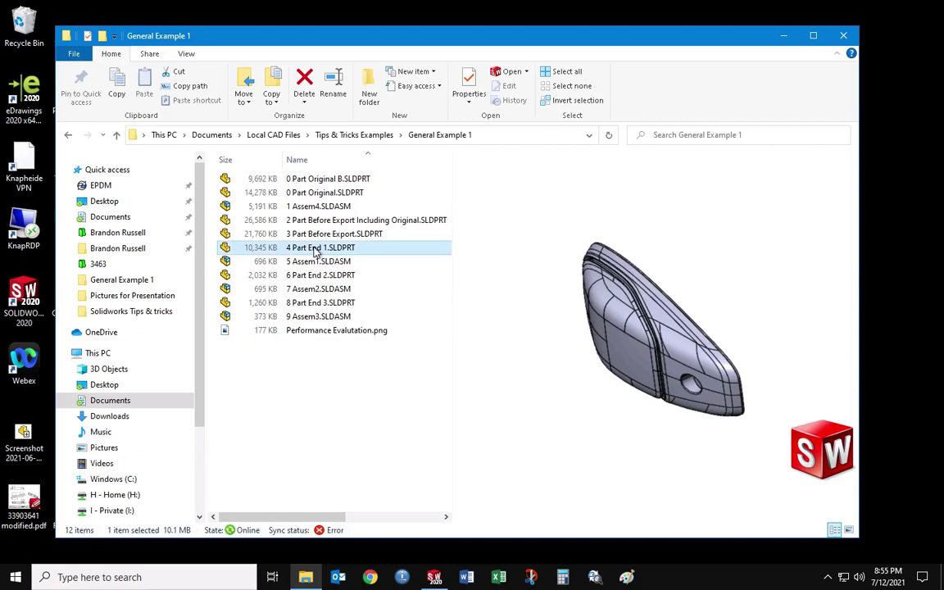
{"action": "left_click", "coordinate": [312, 181]}
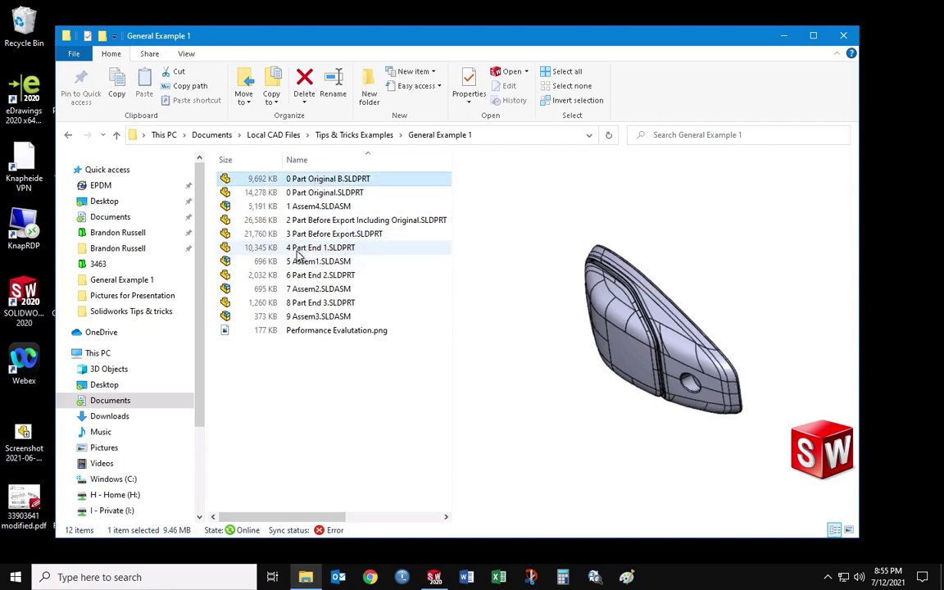
{"action": "left_click", "coordinate": [301, 249]}
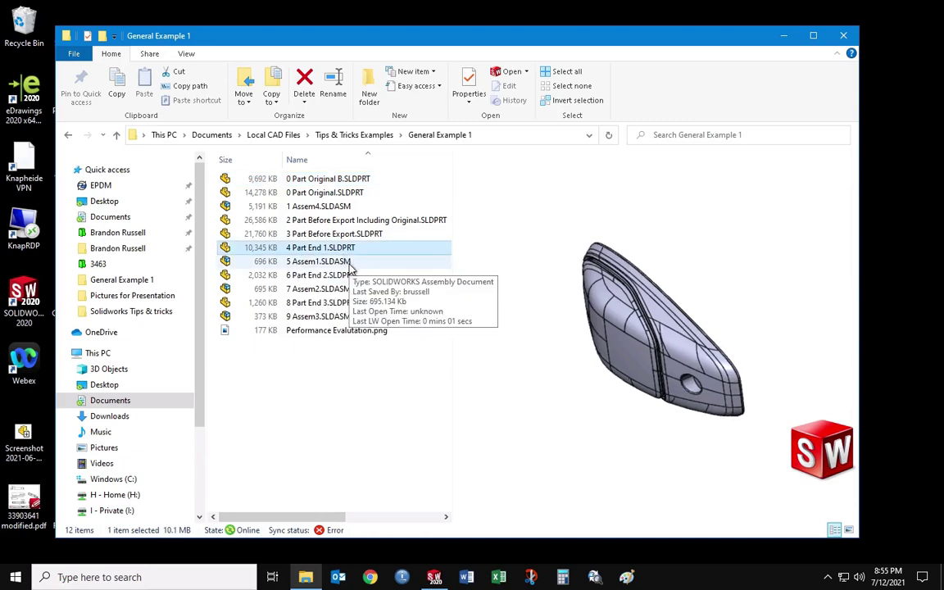
Open 6 Part End 2.SLDPRT and examine its model and feature tree
{"action": "left_click", "coordinate": [343, 277]}
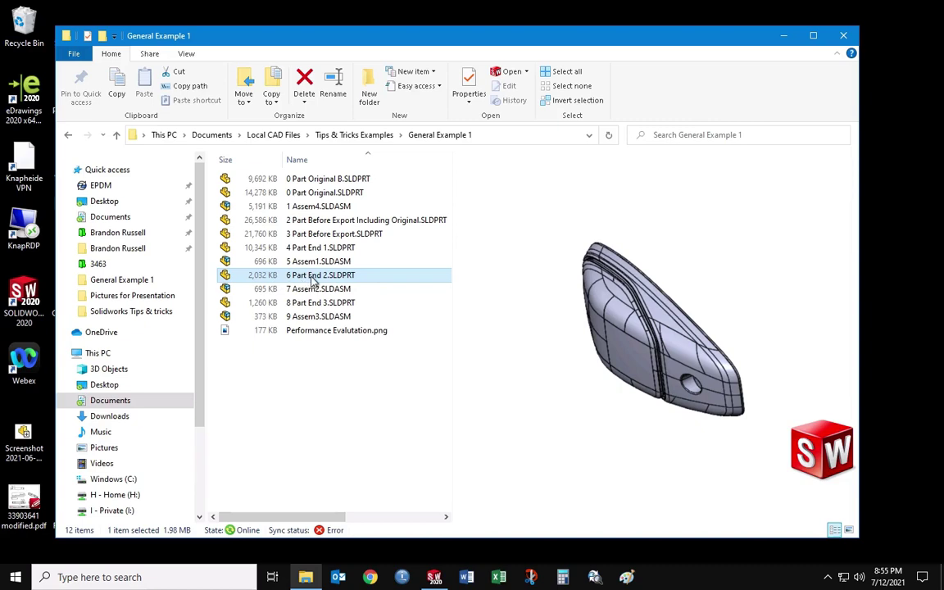
{"action": "mouse_move", "coordinate": [282, 282]}
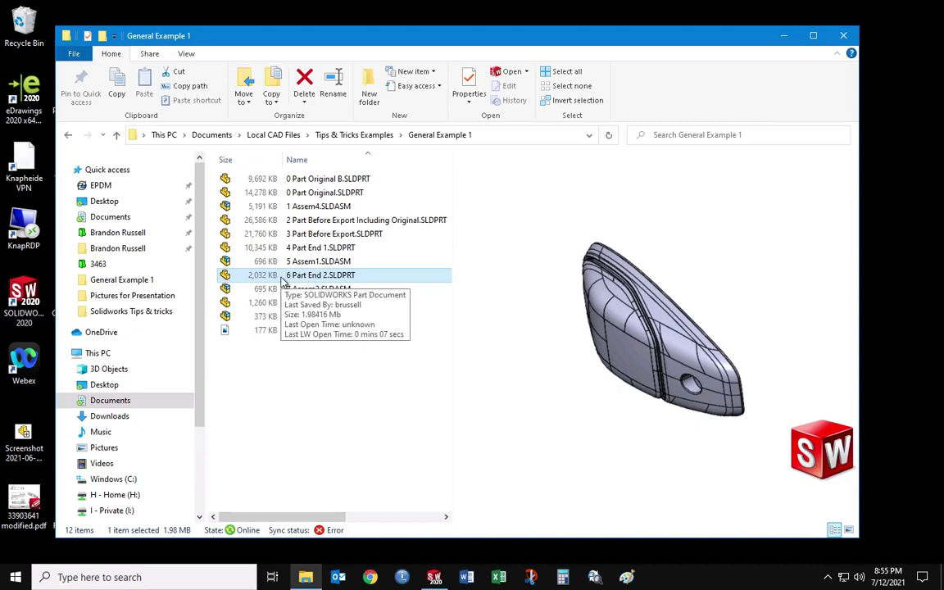
{"action": "double_click", "coordinate": [298, 281]}
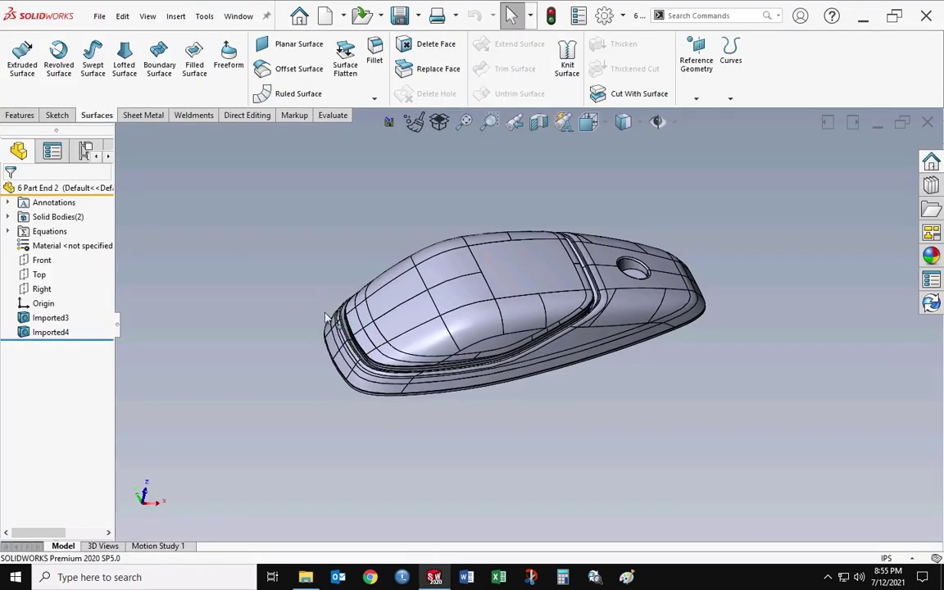
{"action": "middle_click_drag", "start_coordinate": [373, 303], "coordinate": [396, 303]}
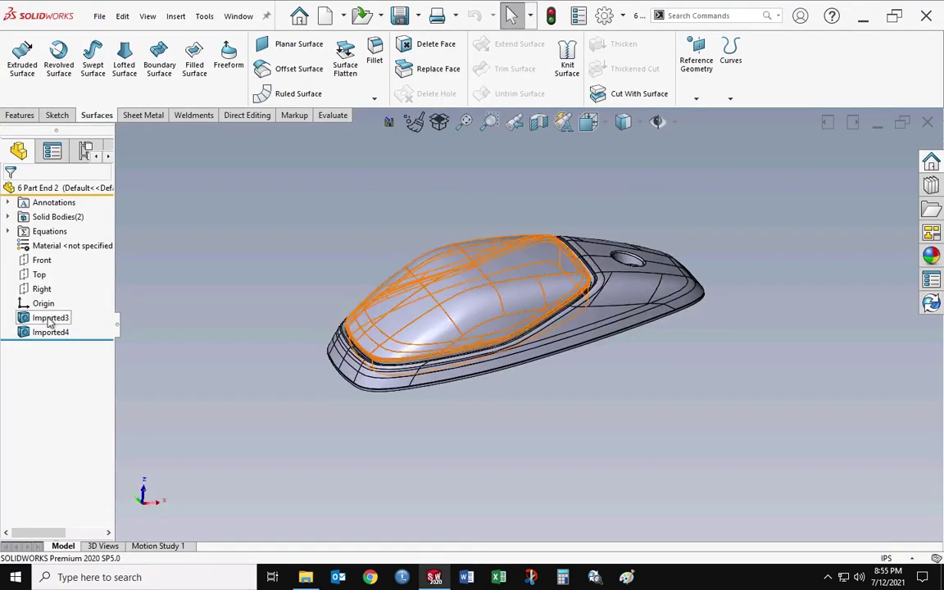
{"action": "left_click_drag", "start_coordinate": [115, 317], "coordinate": [164, 324]}
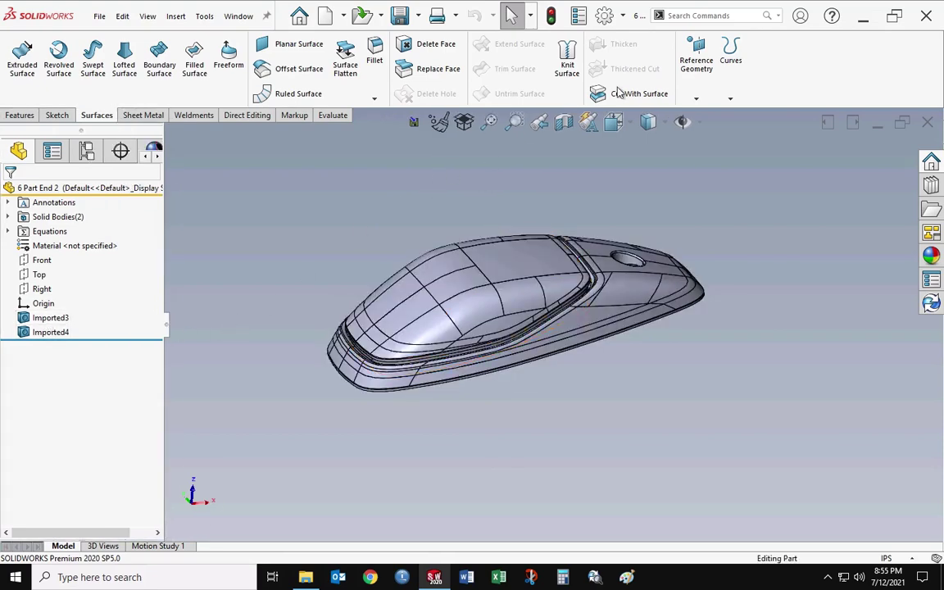
Return to the General Example 1 folder and compare the file sizes of 4 Part End 1 and 0 Part Original with the other files
{"action": "left_click", "coordinate": [863, 18]}
{"action": "left_click", "coordinate": [315, 385]}
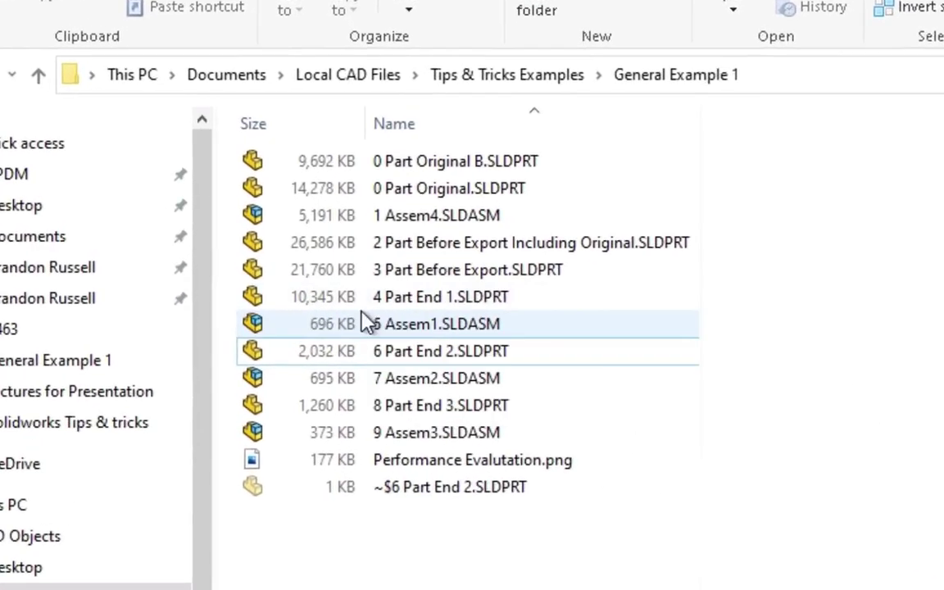
{"action": "left_click", "coordinate": [402, 301]}
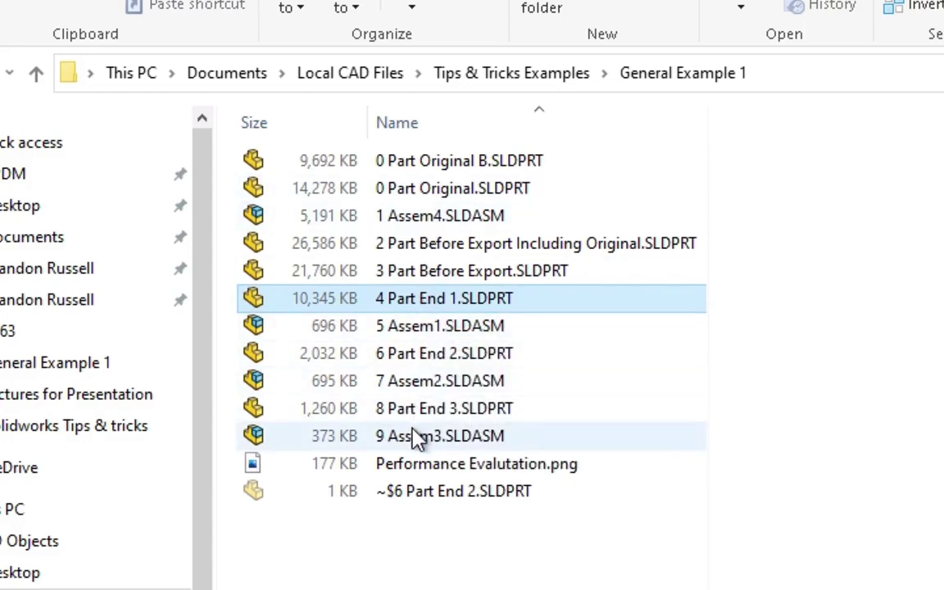
{"action": "left_click", "coordinate": [449, 195]}
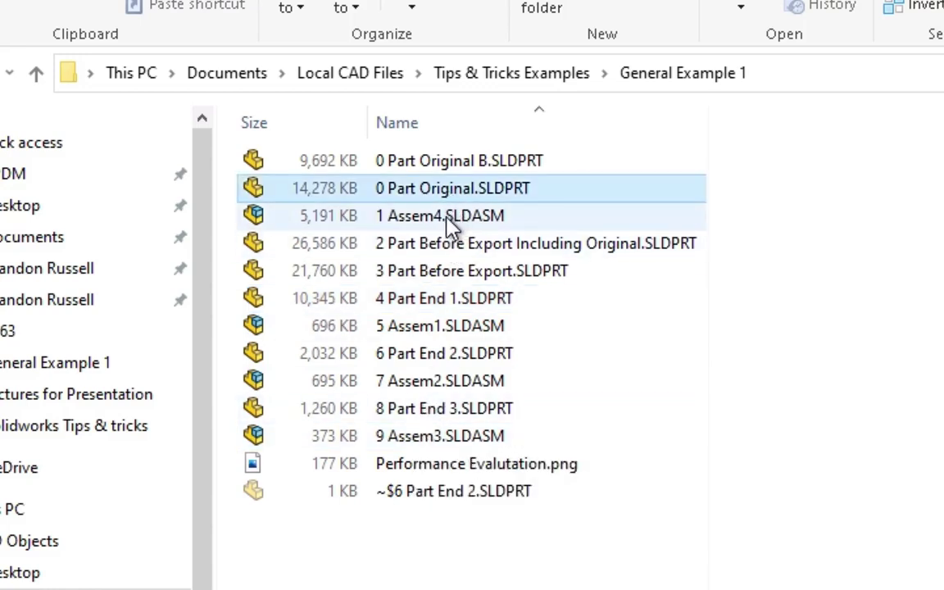
Compare the file sizes of 1 Assem4, 5 Assem1 and 7 Assem2 with those of 4 Part End 1 and 6 Part End 2
{"action": "left_click", "coordinate": [440, 220]}
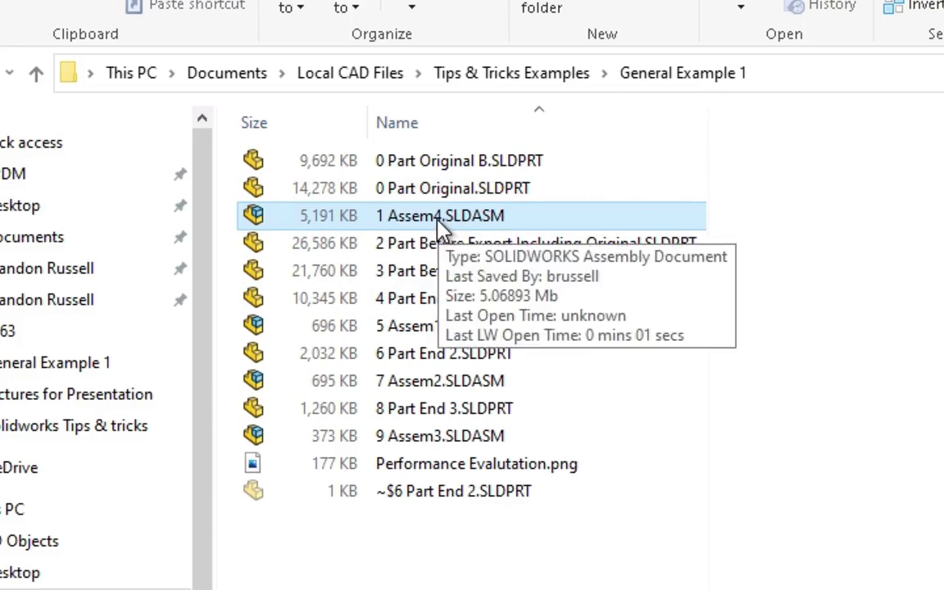
{"action": "left_click", "coordinate": [427, 305]}
{"action": "left_click", "coordinate": [423, 324]}
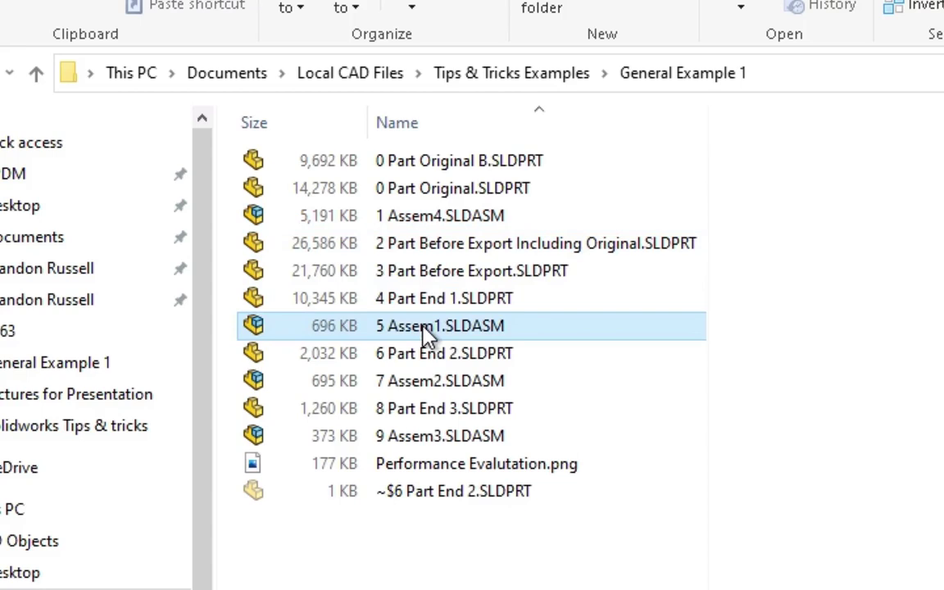
{"action": "left_click", "coordinate": [431, 358]}
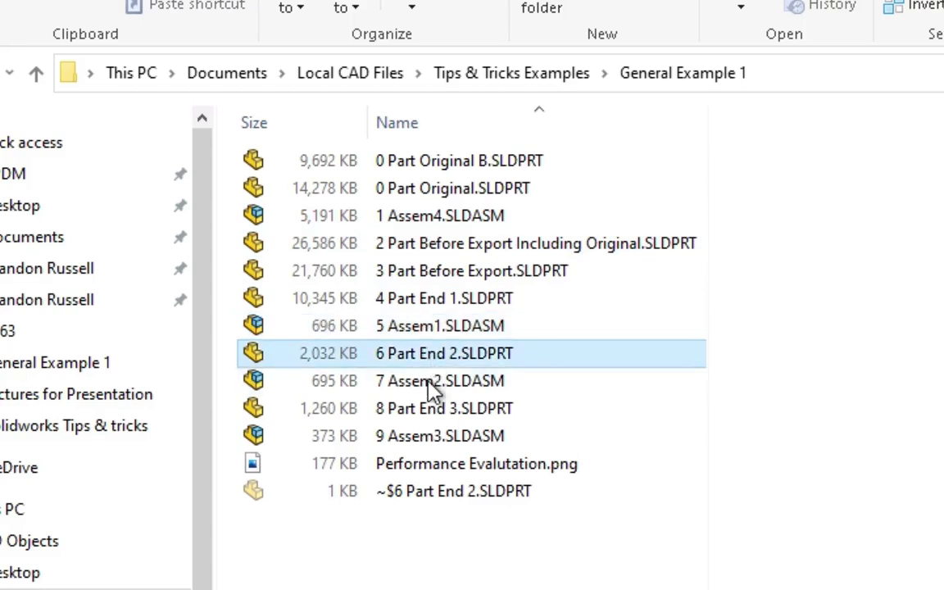
{"action": "left_click", "coordinate": [421, 385]}
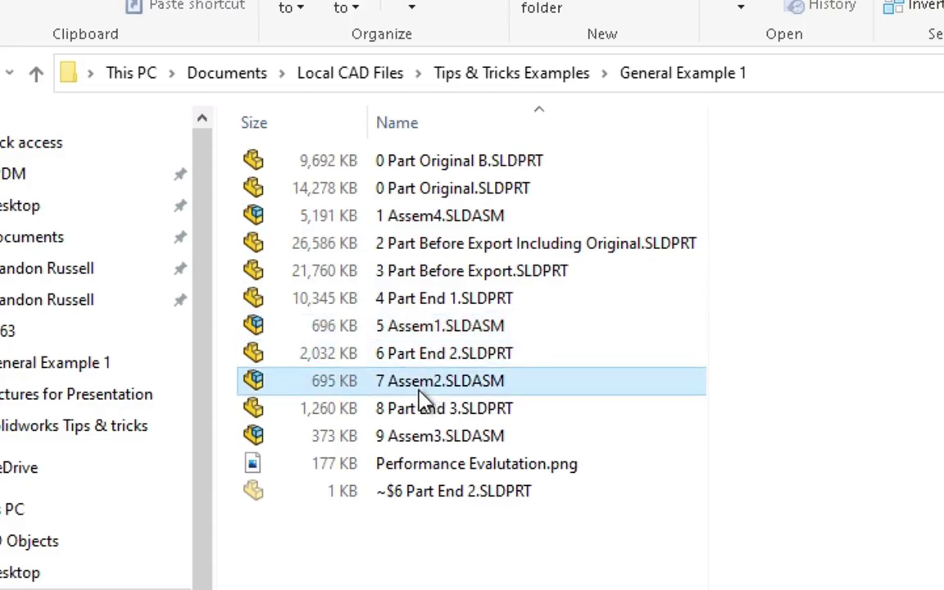
{"action": "left_click", "coordinate": [407, 332]}
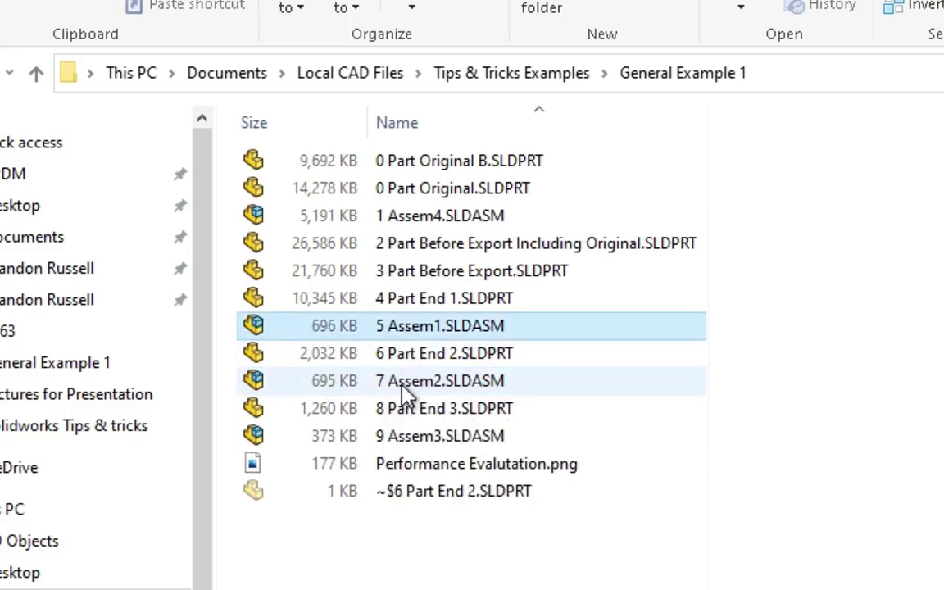
{"action": "left_click", "coordinate": [403, 386]}
Open 8 Part End 3.SLDPRT and examine its simplified surface model and feature tree
{"action": "left_click", "coordinate": [413, 418]}
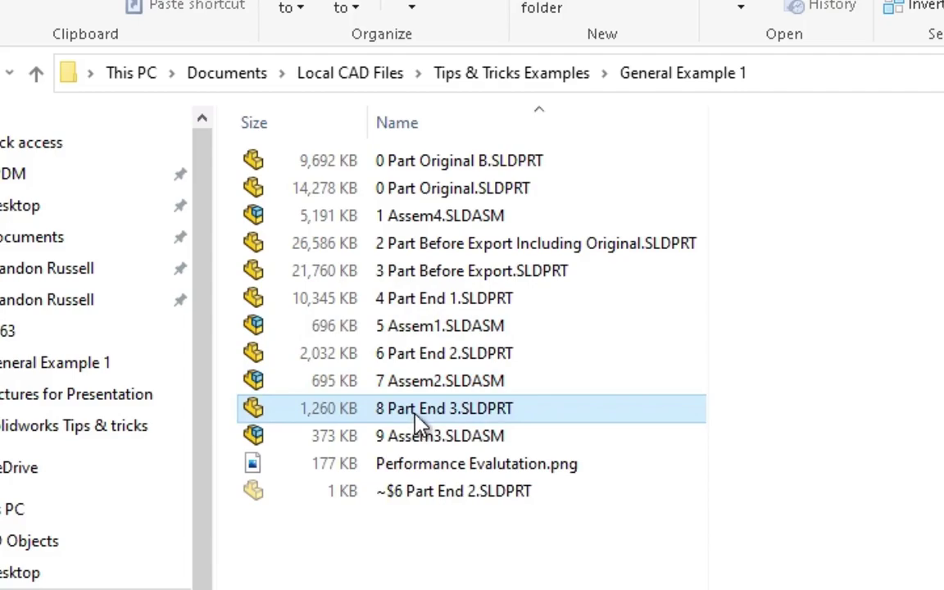
{"action": "double_click", "coordinate": [420, 422]}
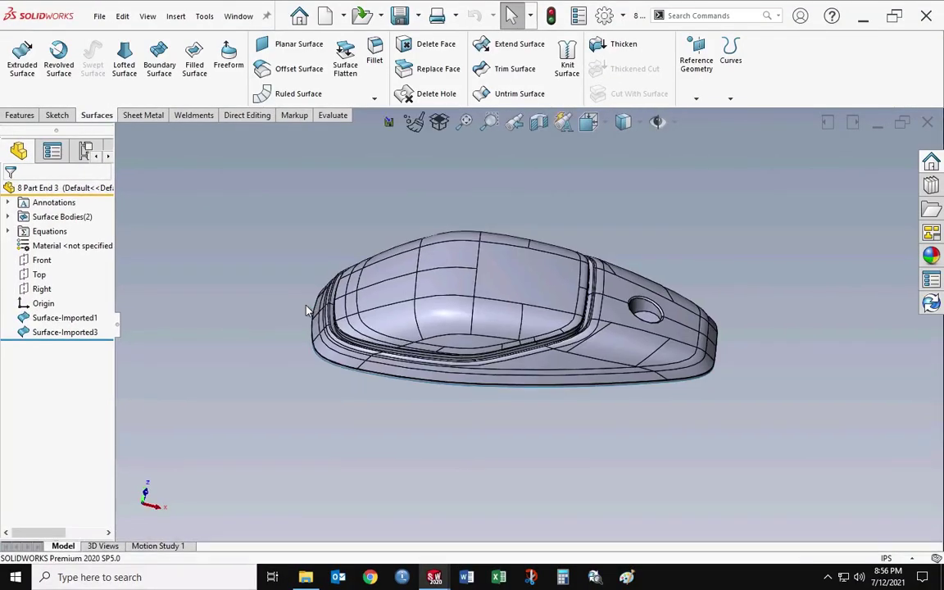
{"action": "middle_click_drag", "start_coordinate": [438, 339], "coordinate": [434, 316]}
{"action": "left_click", "coordinate": [927, 121]}
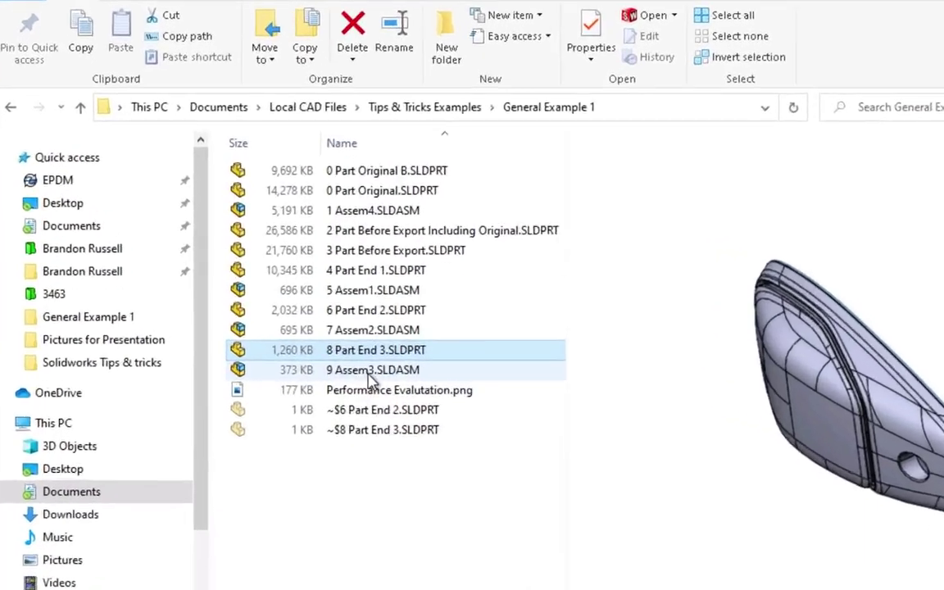
Return to the General Example 1 folder and compare the file sizes of the three Part End files with 7 Assem2 and 9 Assem3
{"action": "left_click", "coordinate": [316, 316]}
{"action": "left_click", "coordinate": [303, 304]}
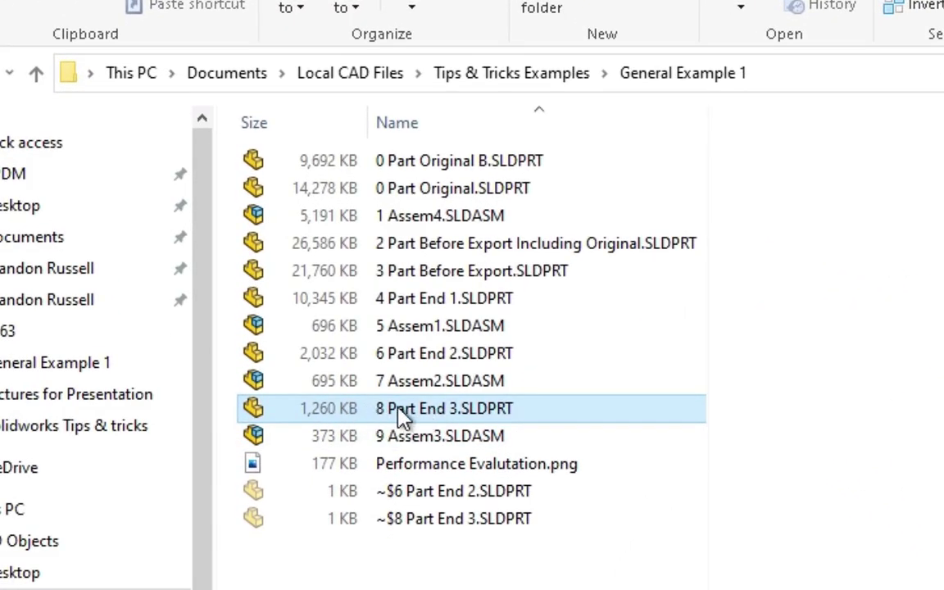
{"action": "left_click", "coordinate": [415, 362]}
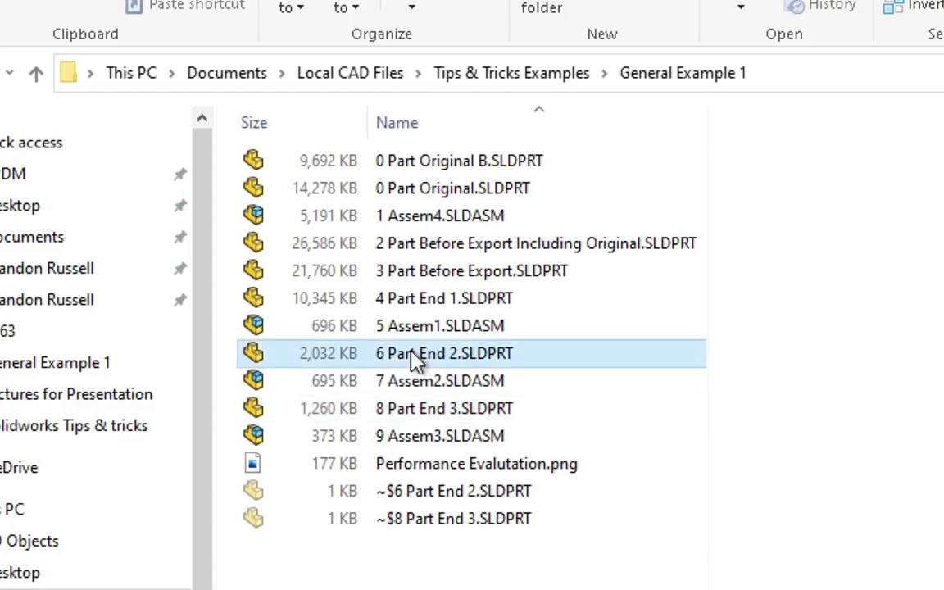
{"action": "left_click", "coordinate": [408, 439]}
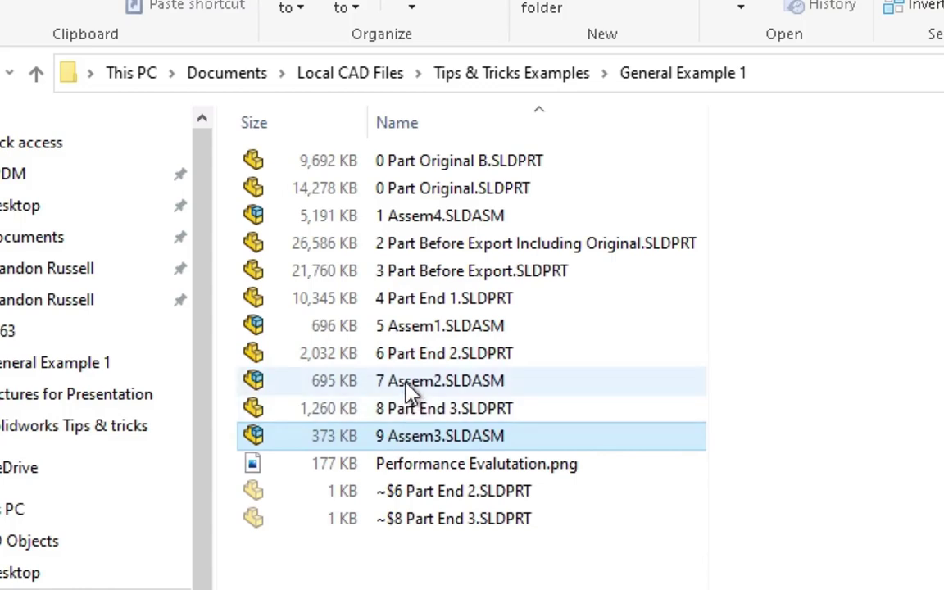
{"action": "left_click", "coordinate": [409, 391]}
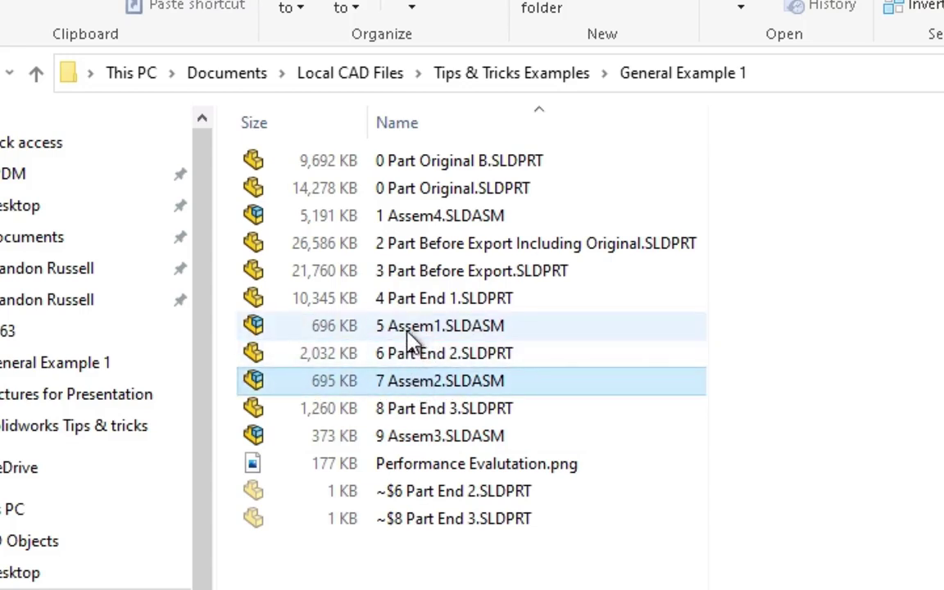
{"action": "left_click", "coordinate": [412, 305]}
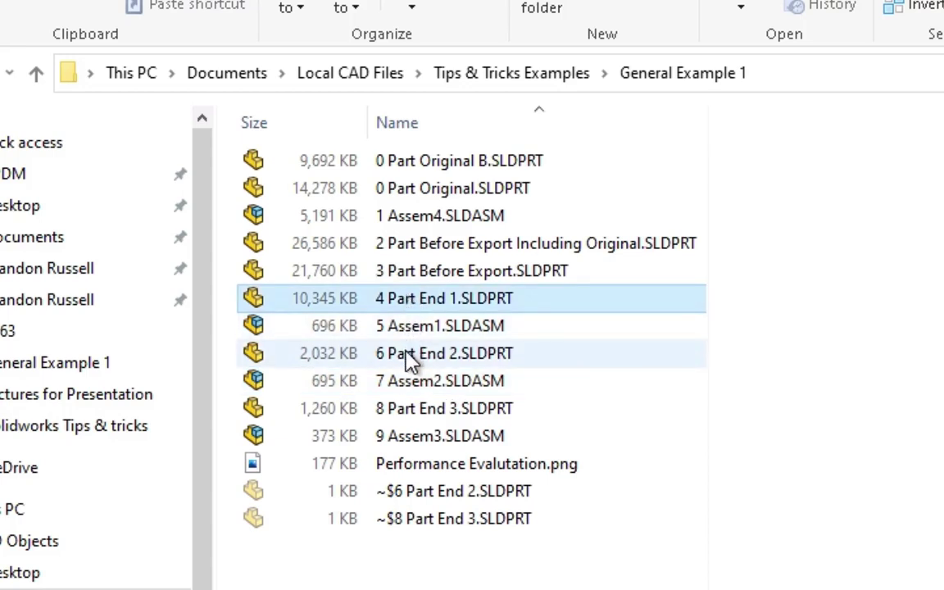
{"action": "left_click", "coordinate": [409, 361]}
{"action": "left_click", "coordinate": [412, 308]}
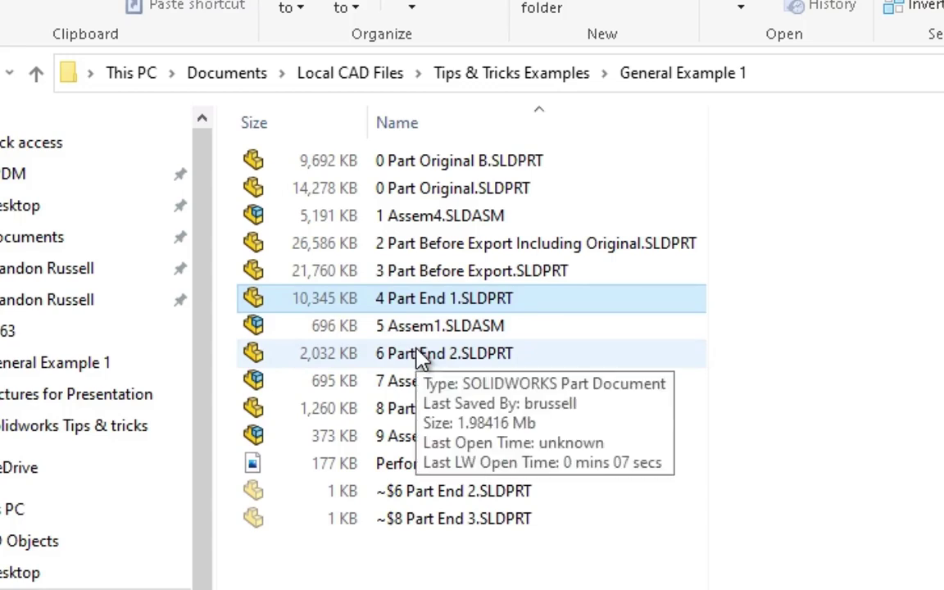
Compare the size and load-time details of 5 Assem1 and 7 Assem2 with 4 Part End 1
{"action": "left_click", "coordinate": [416, 328]}
{"action": "mouse_move", "coordinate": [442, 385]}
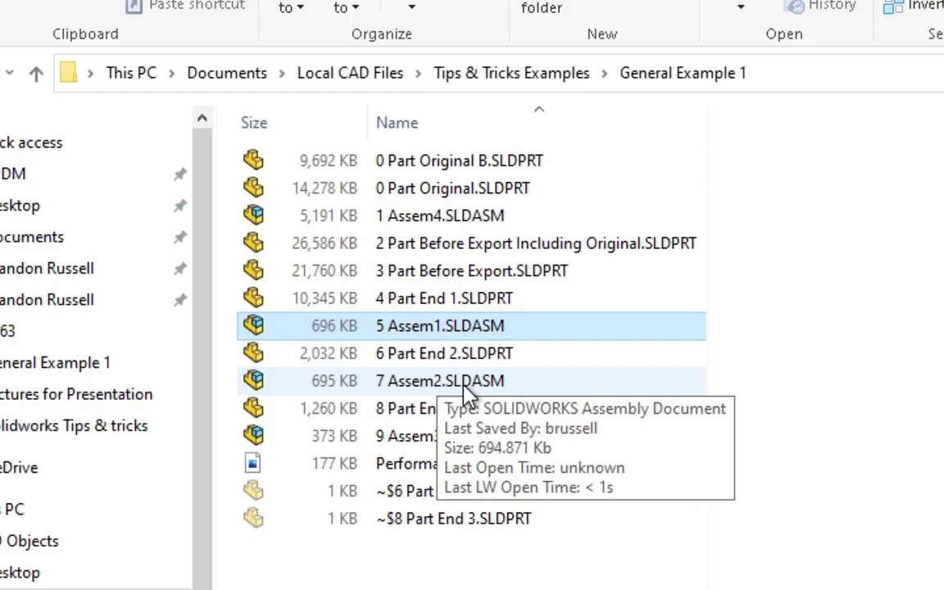
{"action": "left_click", "coordinate": [452, 299]}
{"action": "mouse_move", "coordinate": [493, 325]}
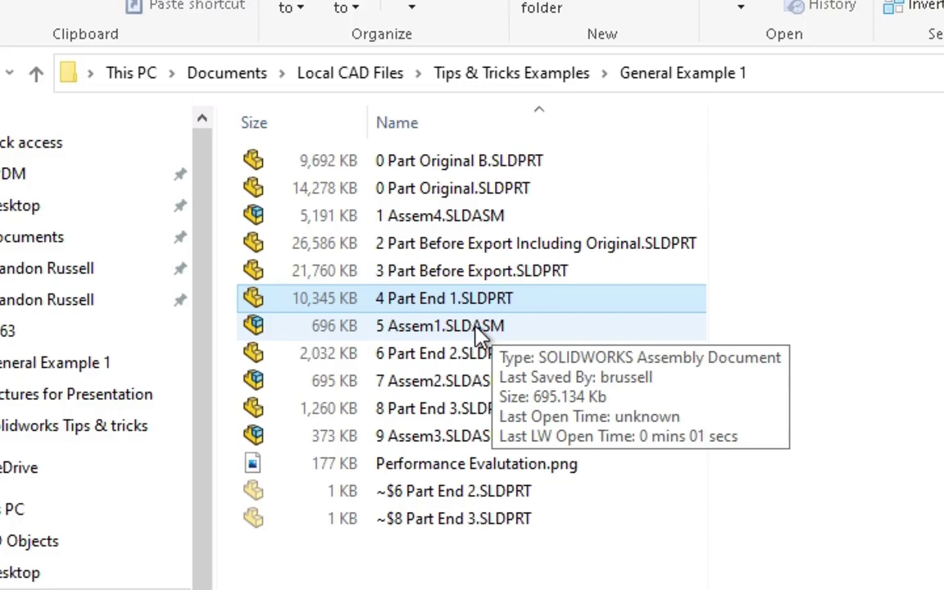
{"action": "left_click", "coordinate": [476, 336]}
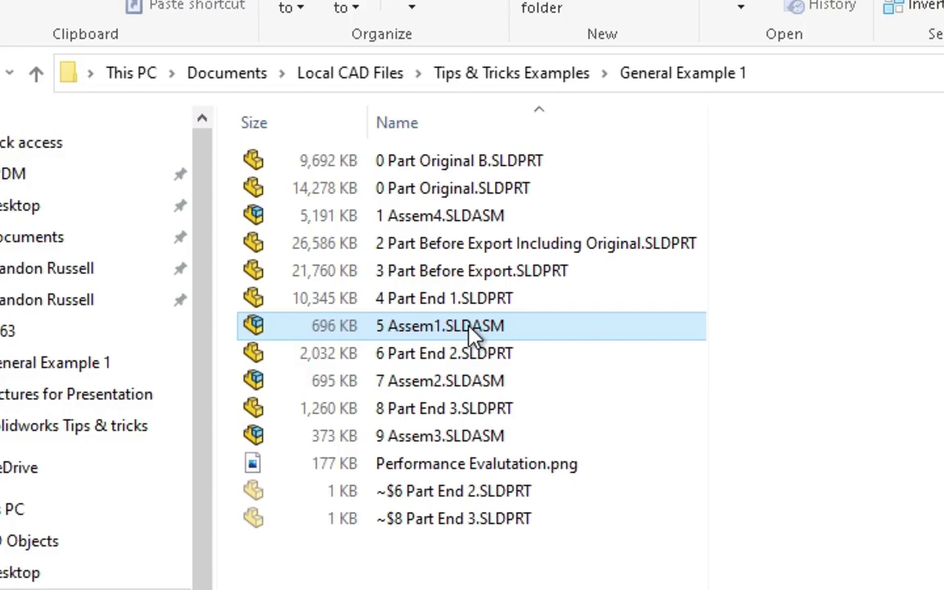
{"action": "left_click", "coordinate": [412, 389]}
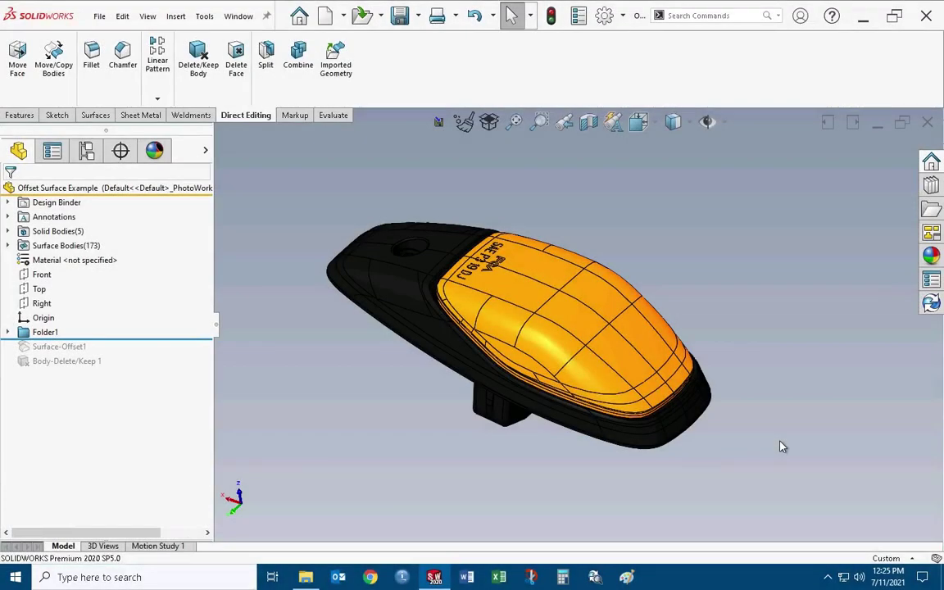
Isolate the orange lens body in the Offset Surface Example part, examine it from several angles, and exit isolation
{"action": "left_click", "coordinate": [95, 115]}
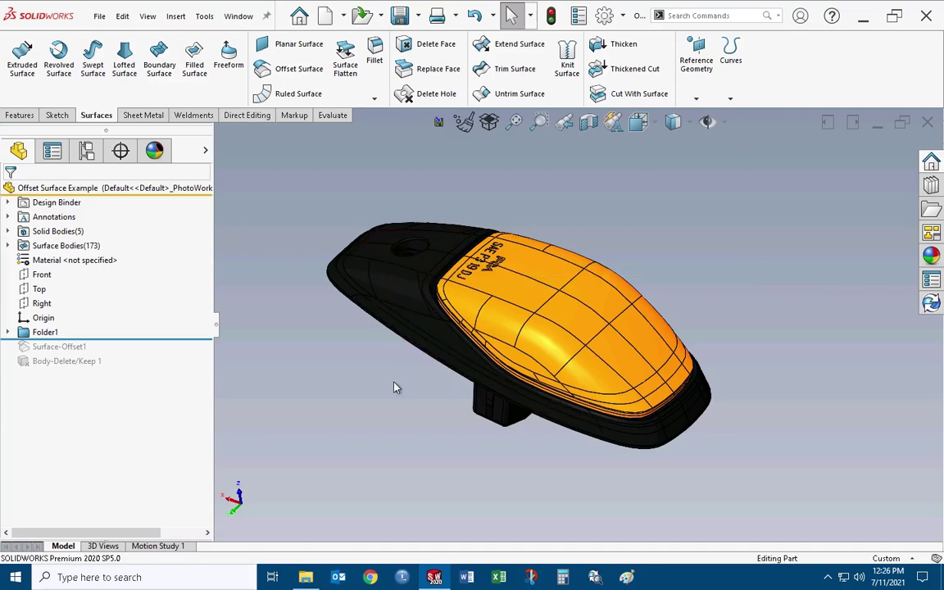
{"action": "middle_click_drag", "start_coordinate": [419, 289], "coordinate": [453, 238]}
{"action": "middle_click_drag", "start_coordinate": [430, 271], "coordinate": [301, 329]}
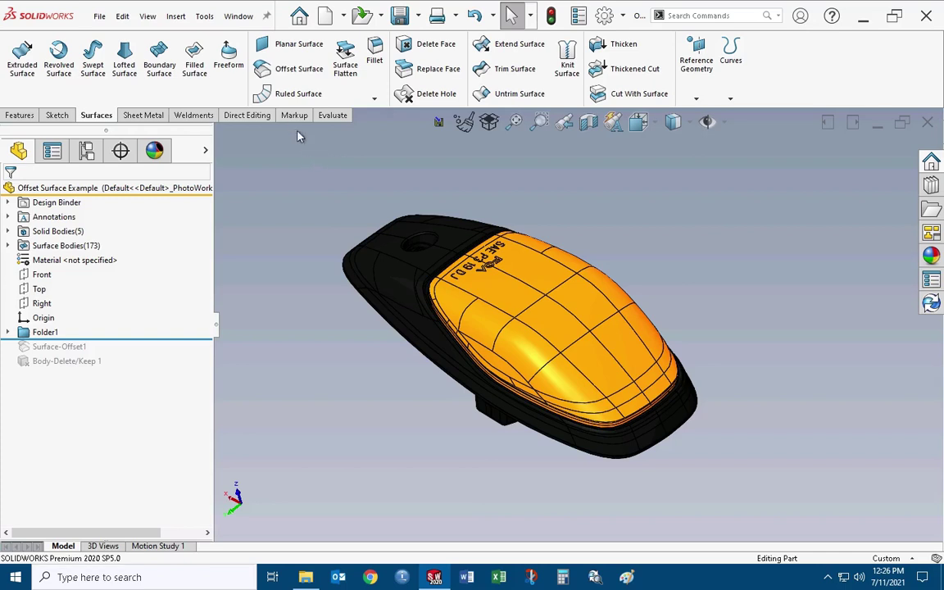
{"action": "left_click", "coordinate": [247, 116]}
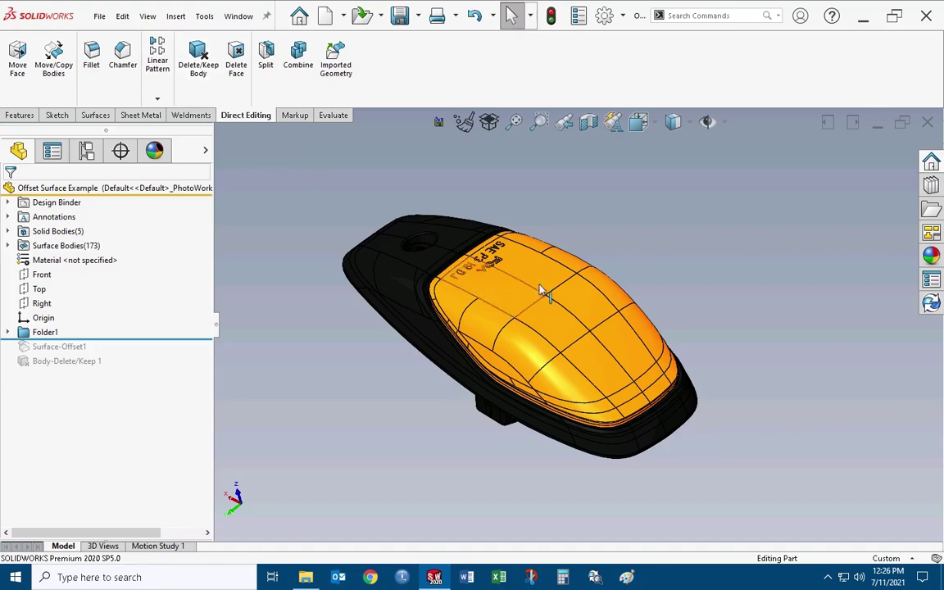
{"action": "right_click", "coordinate": [555, 338]}
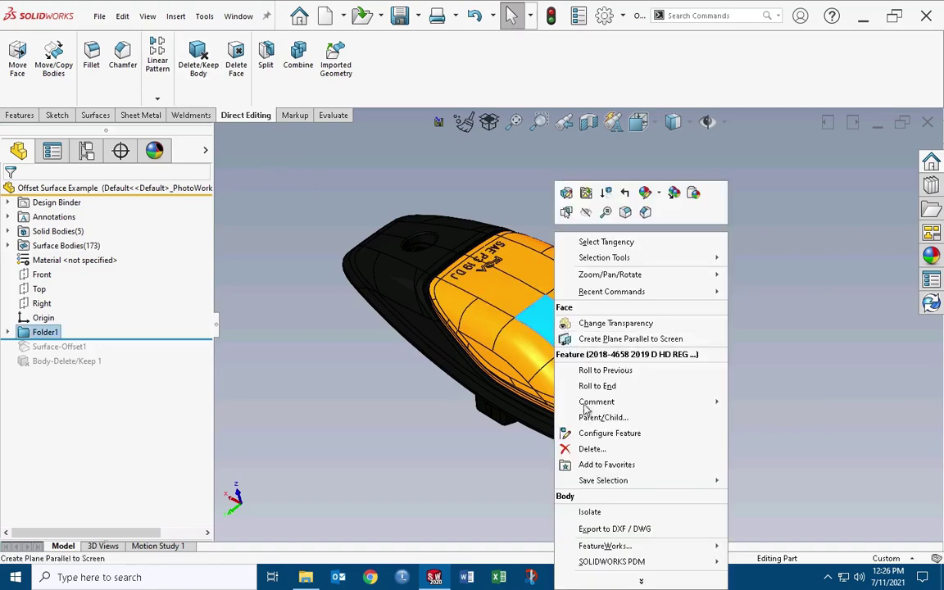
{"action": "left_click", "coordinate": [590, 511]}
{"action": "middle_click_drag", "start_coordinate": [558, 310], "coordinate": [590, 338]}
{"action": "middle_click_drag", "start_coordinate": [502, 317], "coordinate": [773, 200]}
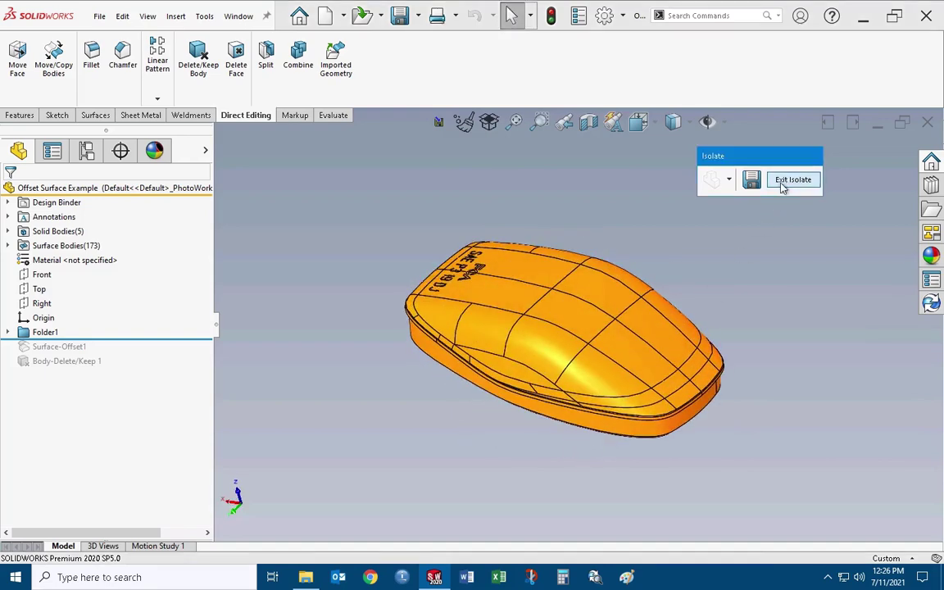
{"action": "left_click", "coordinate": [788, 182]}
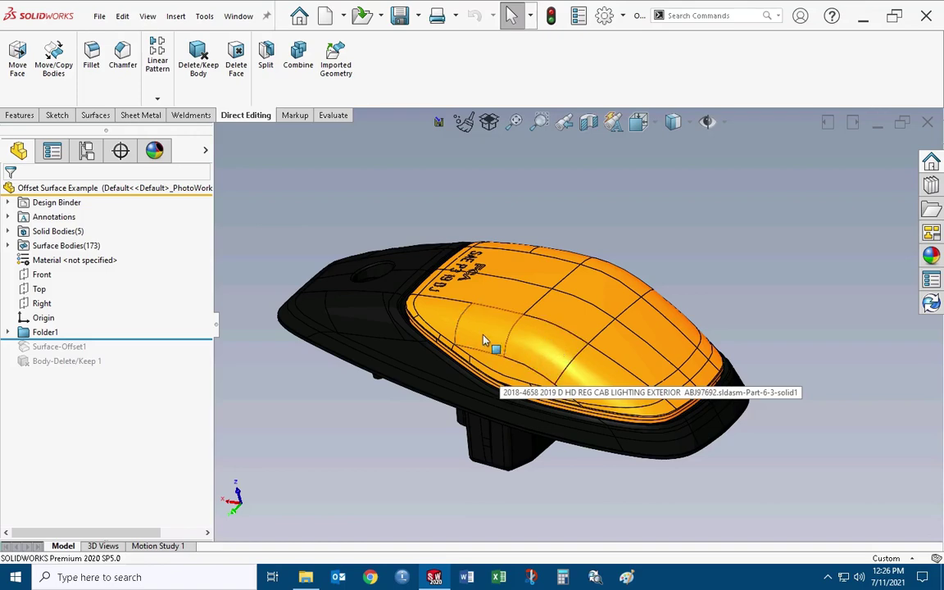
Roll the feature tree forward to include Surface-Offset1 and open that feature's definition for editing
{"action": "middle_click_drag", "start_coordinate": [483, 333], "coordinate": [600, 336]}
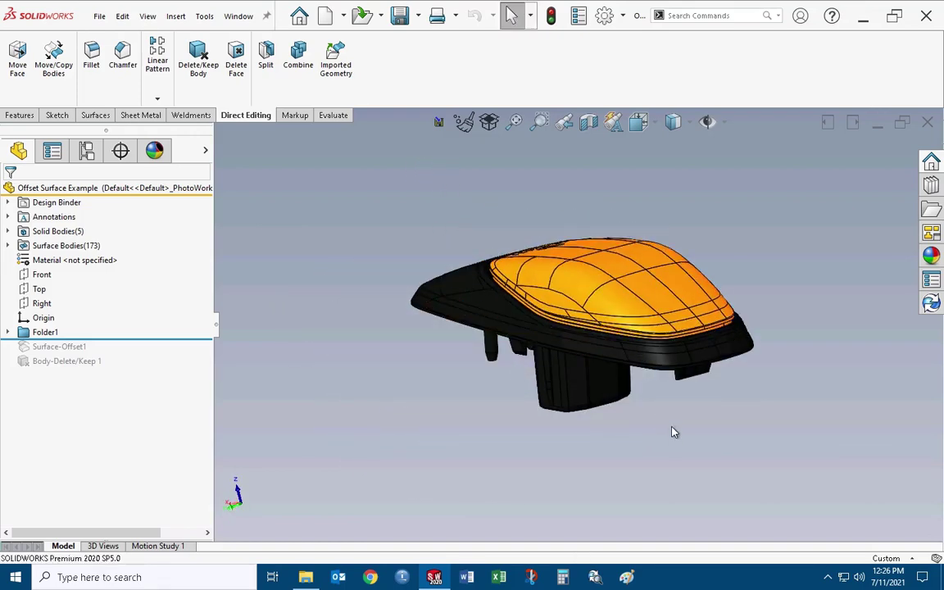
{"action": "middle_click_drag", "start_coordinate": [609, 302], "coordinate": [584, 307]}
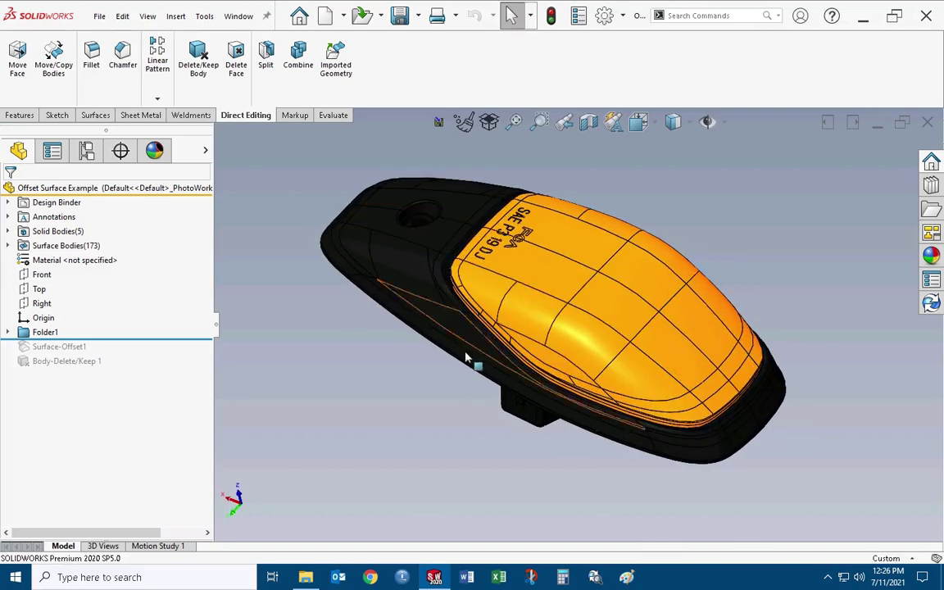
{"action": "middle_click_drag", "start_coordinate": [474, 375], "coordinate": [490, 309]}
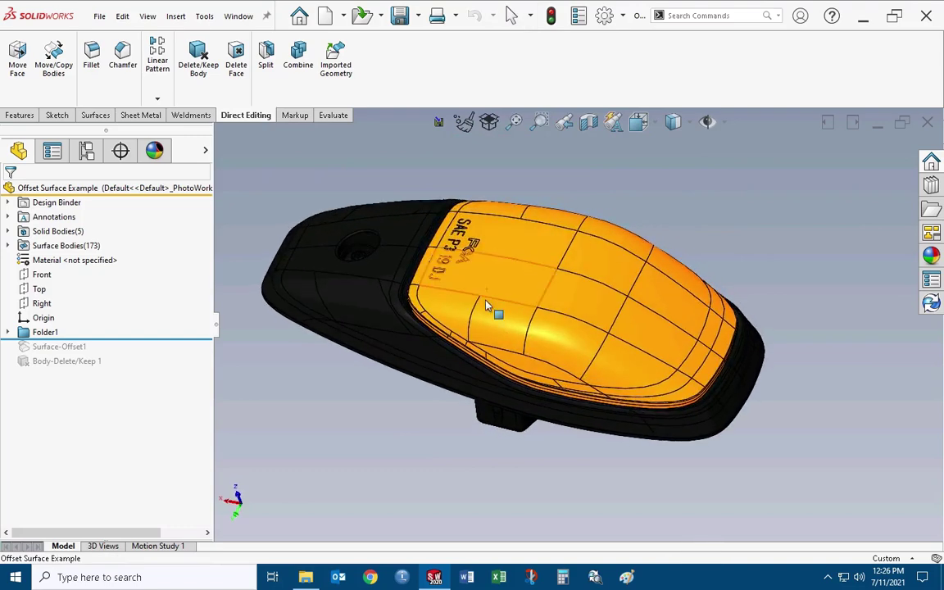
{"action": "middle_click_drag", "start_coordinate": [578, 268], "coordinate": [624, 372]}
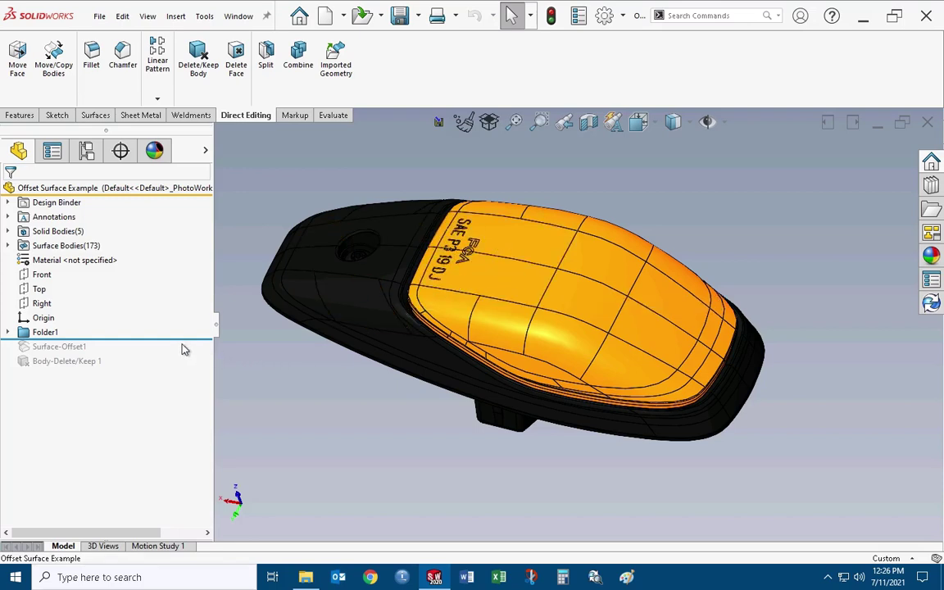
{"action": "scroll", "coordinate": [233, 86], "scroll_direction": "up", "scroll_amount": 3}
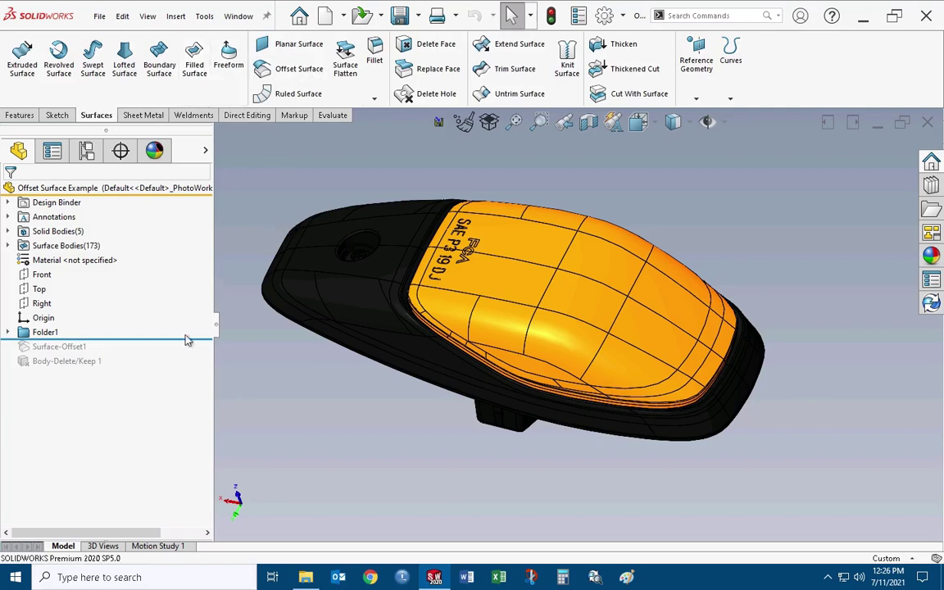
{"action": "left_click_drag", "start_coordinate": [163, 338], "coordinate": [162, 350]}
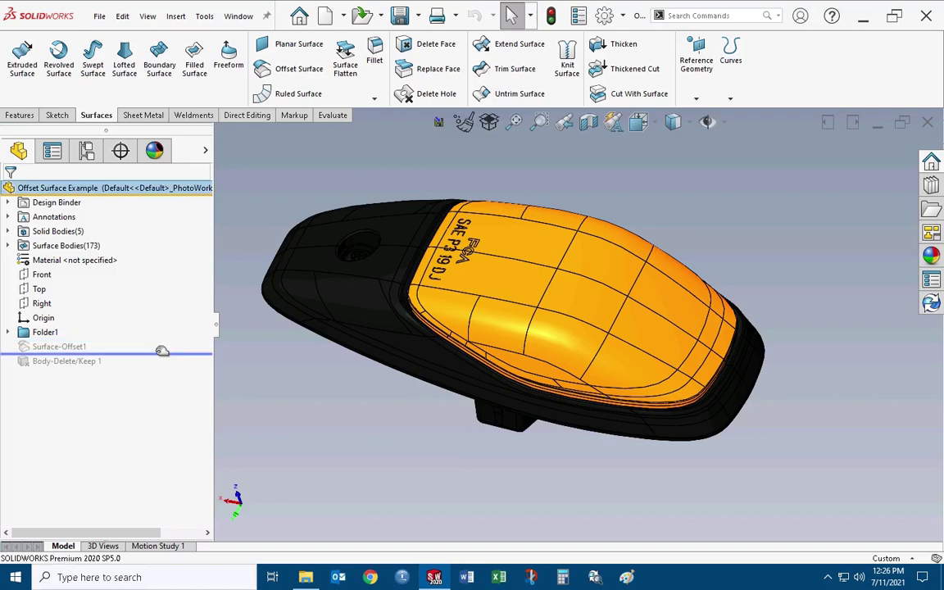
{"action": "left_click", "coordinate": [59, 347]}
{"action": "left_click", "coordinate": [86, 310]}
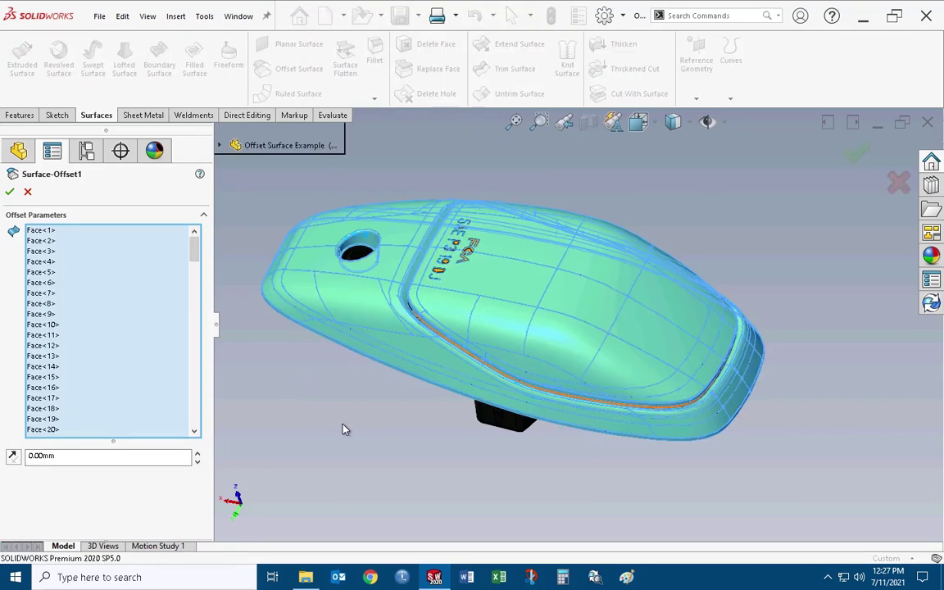
Reselect the deselected lower housing face in the surface offset of the housing and lens, and accept the offset at 0.00 mm
{"action": "mouse_move", "coordinate": [193, 246]}
{"action": "left_mouse_down"}
{"action": "mouse_move", "coordinate": [182, 250]}
{"action": "mouse_move", "coordinate": [182, 376]}
{"action": "mouse_move", "coordinate": [191, 237]}
{"action": "left_mouse_up"}
{"action": "middle_click_drag", "start_coordinate": [623, 348], "coordinate": [615, 311]}
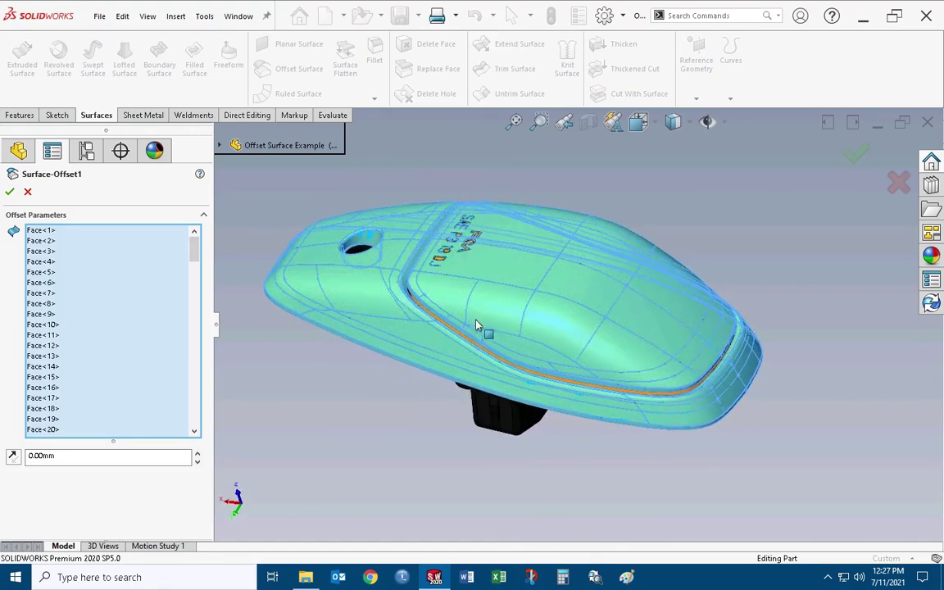
{"action": "left_click", "coordinate": [394, 350]}
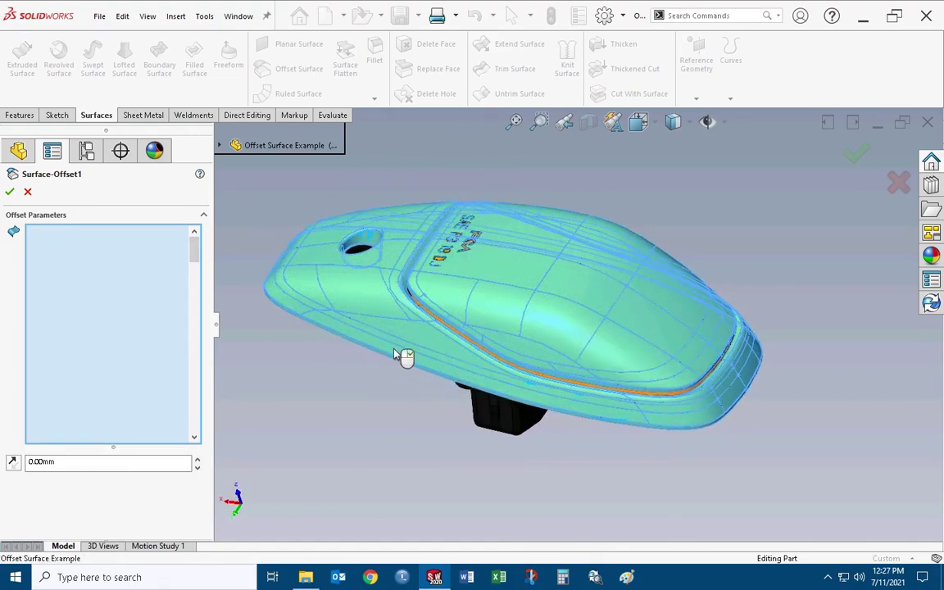
{"action": "left_click", "coordinate": [423, 361]}
{"action": "middle_click_drag", "start_coordinate": [432, 379], "coordinate": [582, 317]}
{"action": "middle_click_drag", "start_coordinate": [571, 275], "coordinate": [471, 368]}
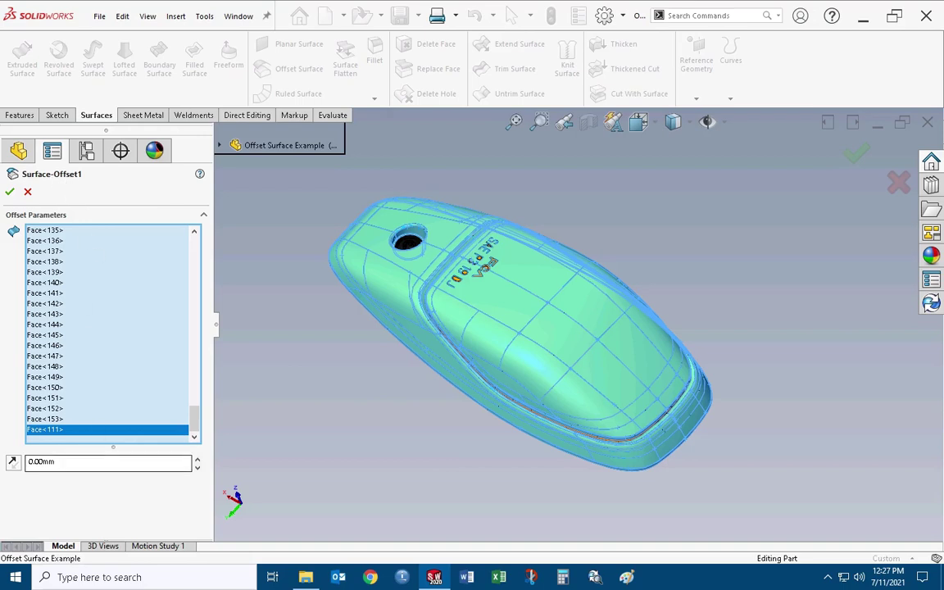
{"action": "left_click", "coordinate": [54, 462]}
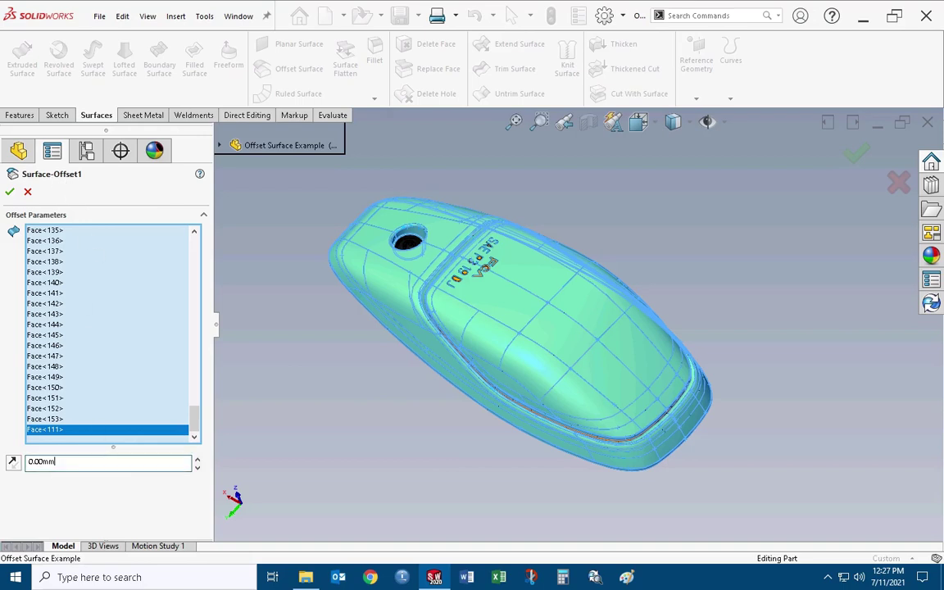
{"action": "left_click", "coordinate": [11, 194]}
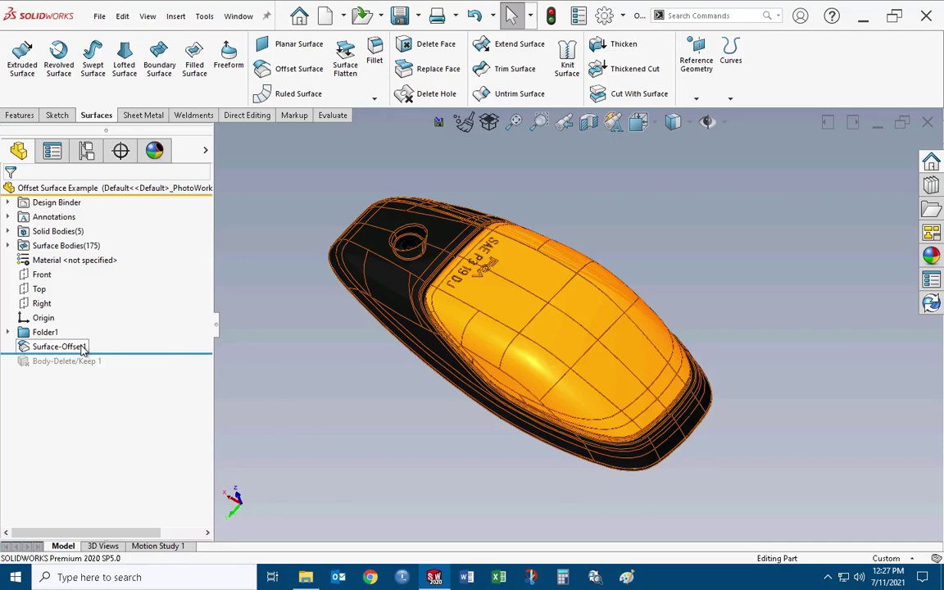
Review the bodies listed for deletion in the Body-Delete/Keep 1 feature, and remove that feature from the model
{"action": "left_click_drag", "start_coordinate": [185, 351], "coordinate": [100, 369]}
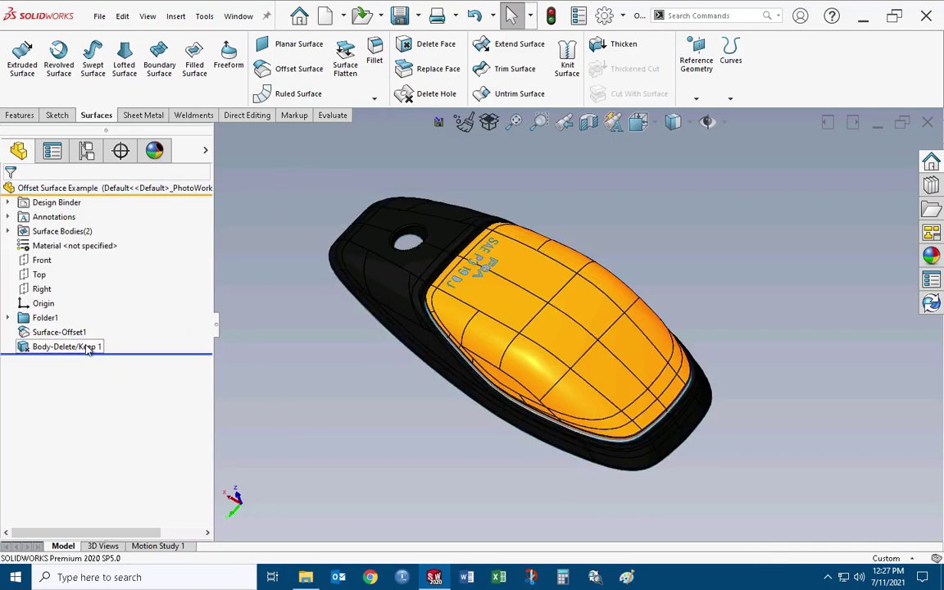
{"action": "left_click", "coordinate": [88, 350]}
{"action": "left_click", "coordinate": [96, 304]}
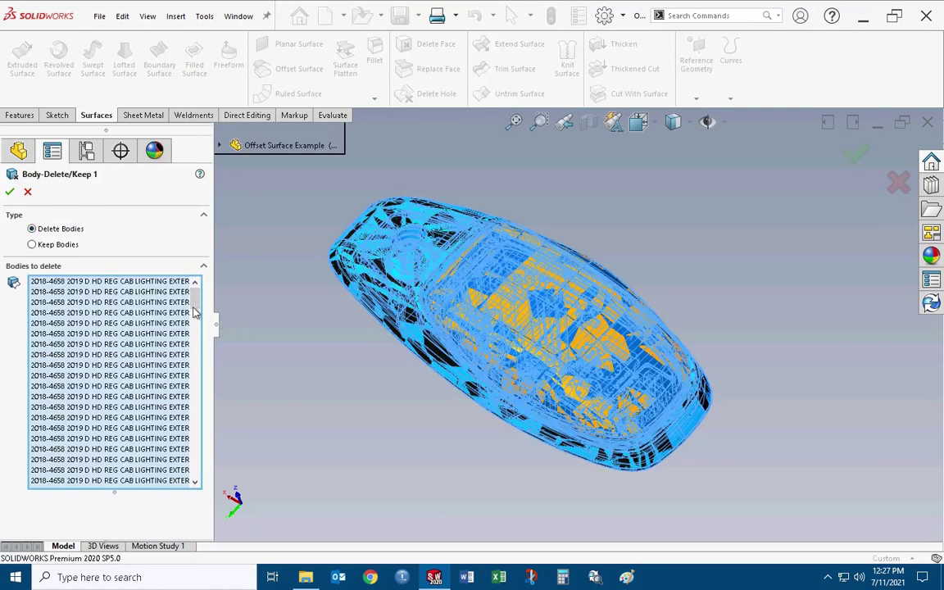
{"action": "left_click_drag", "start_coordinate": [196, 308], "coordinate": [201, 479]}
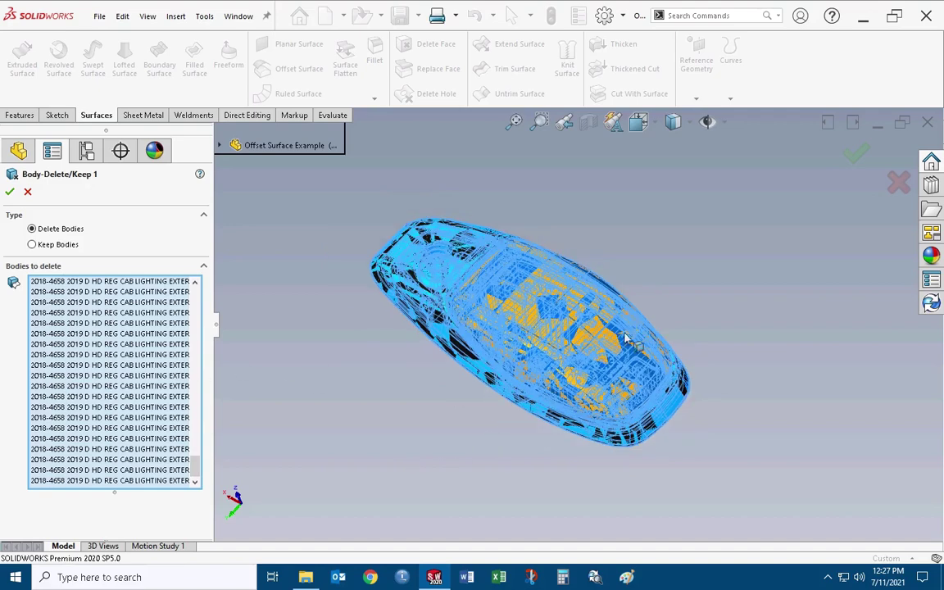
{"action": "left_click_drag", "start_coordinate": [321, 184], "coordinate": [435, 223]}
{"action": "left_click_drag", "start_coordinate": [336, 193], "coordinate": [336, 193]}
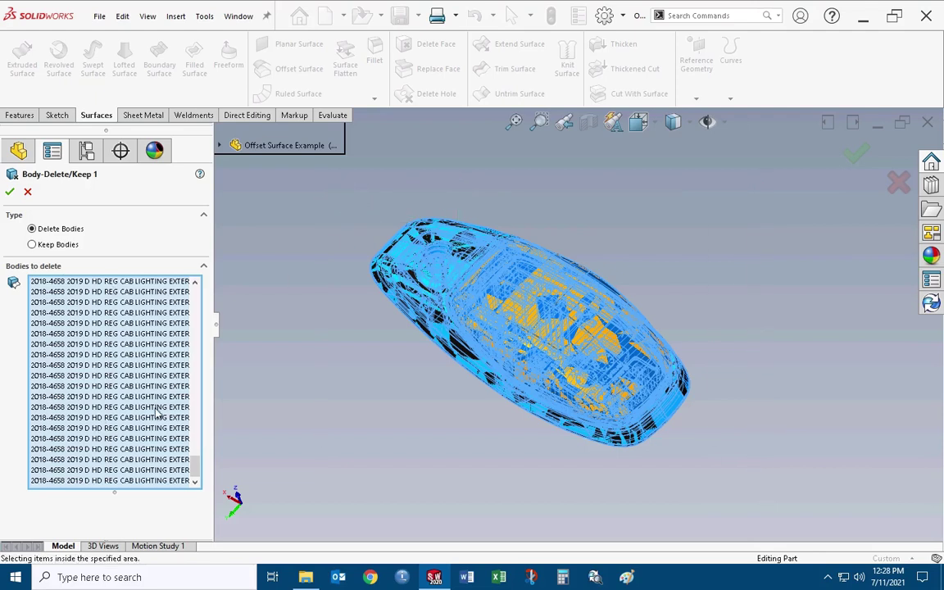
{"action": "scroll", "coordinate": [149, 400], "scroll_direction": "up", "scroll_amount": 3}
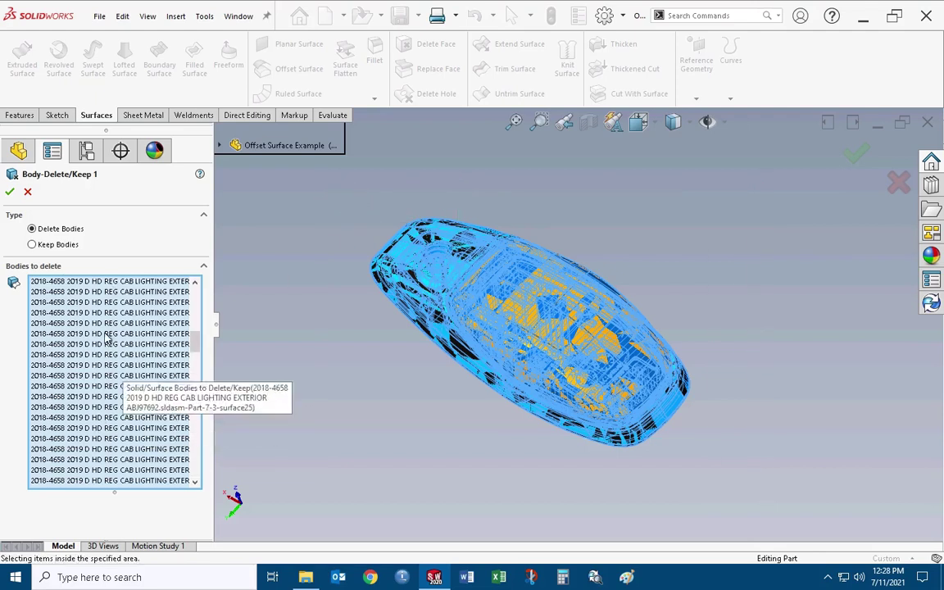
{"action": "left_click", "coordinate": [9, 193]}
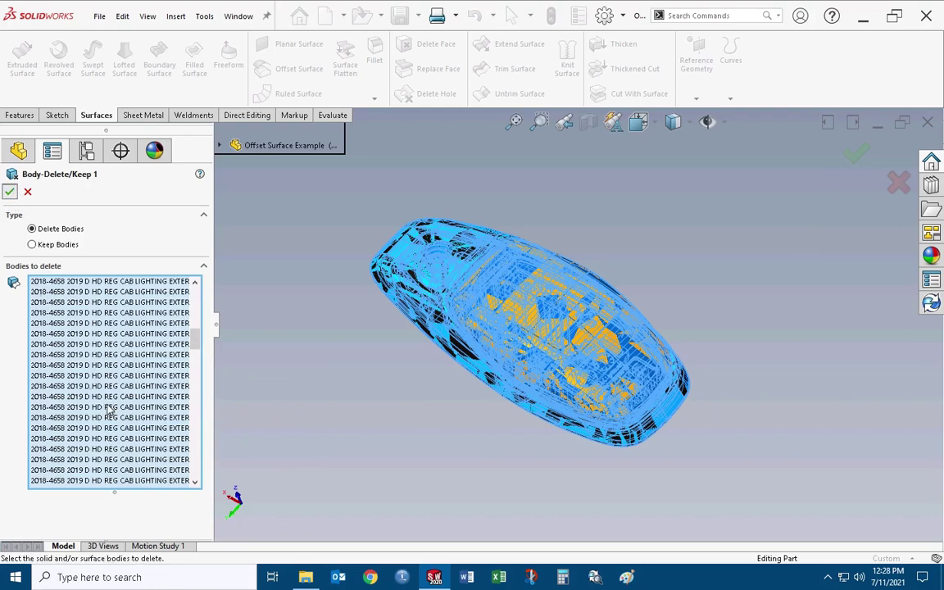
{"action": "left_click", "coordinate": [91, 348]}
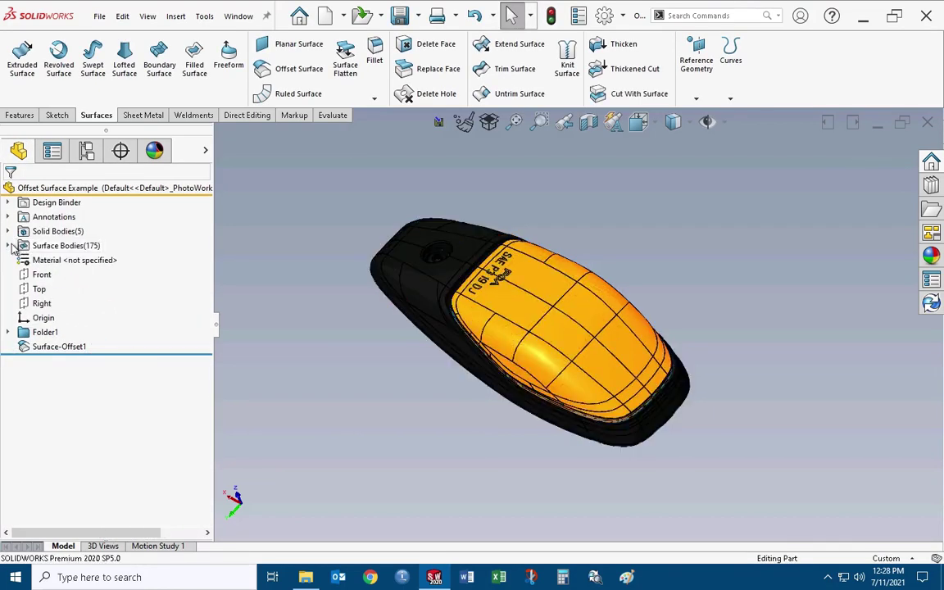
Use Delete/Keep Body to keep only the two Surface-Offset1 surface bodies and discard all other solid and surface bodies
{"action": "left_click", "coordinate": [8, 231]}
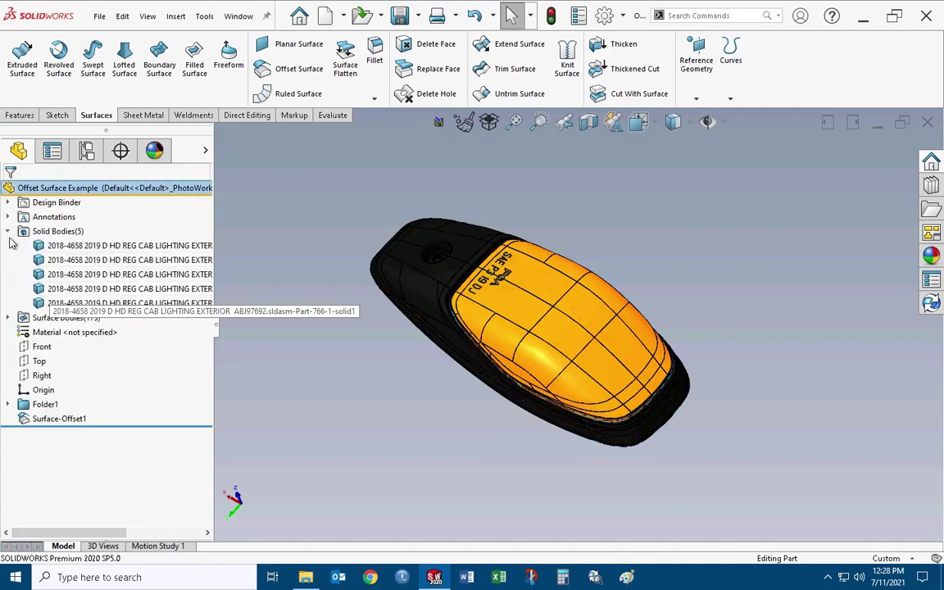
{"action": "left_click", "coordinate": [8, 216]}
{"action": "left_click", "coordinate": [9, 260]}
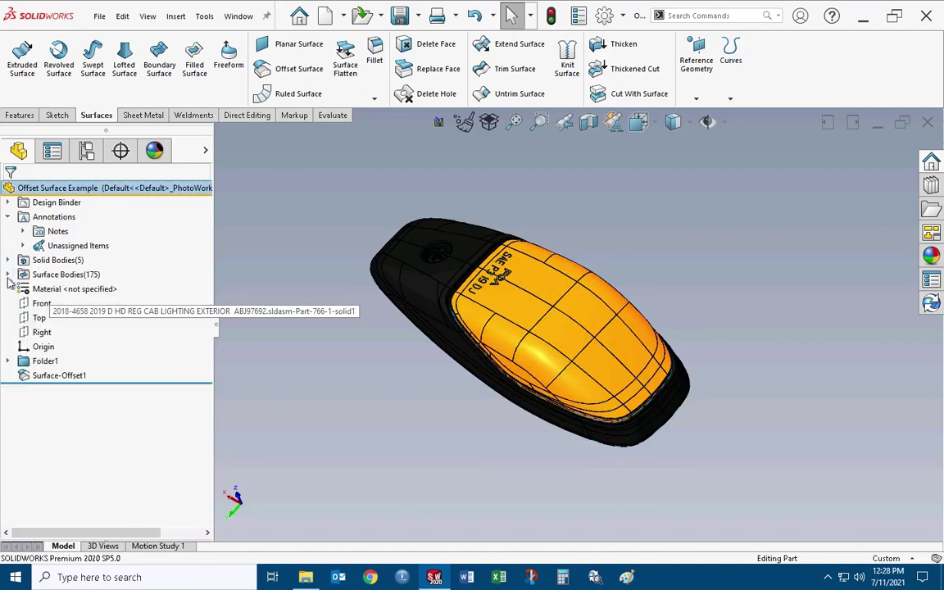
{"action": "left_click", "coordinate": [7, 274]}
{"action": "left_click_drag", "start_coordinate": [207, 215], "coordinate": [179, 480]}
{"action": "left_click", "coordinate": [80, 446]}
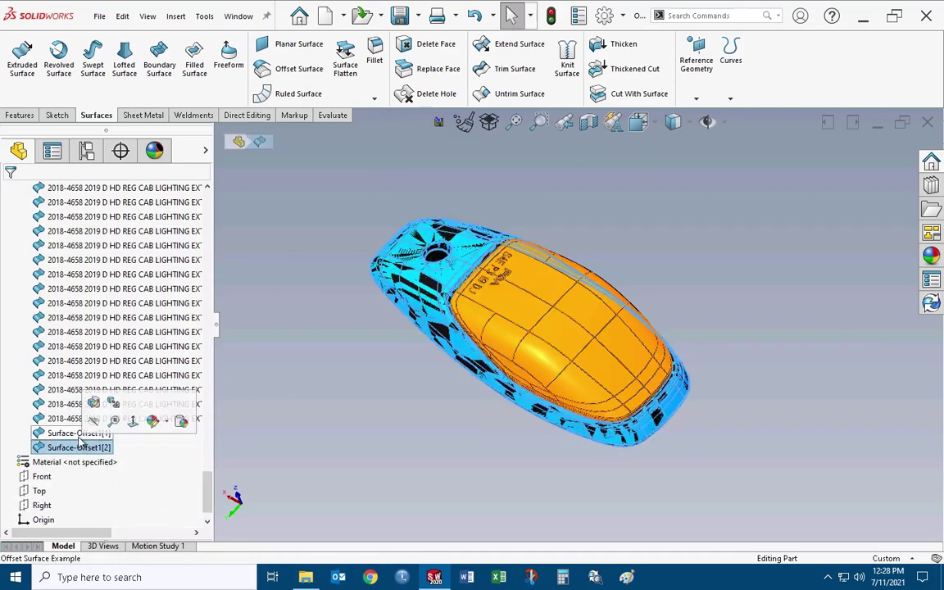
{"action": "left_click", "coordinate": [79, 432], "text": "ctrl"}
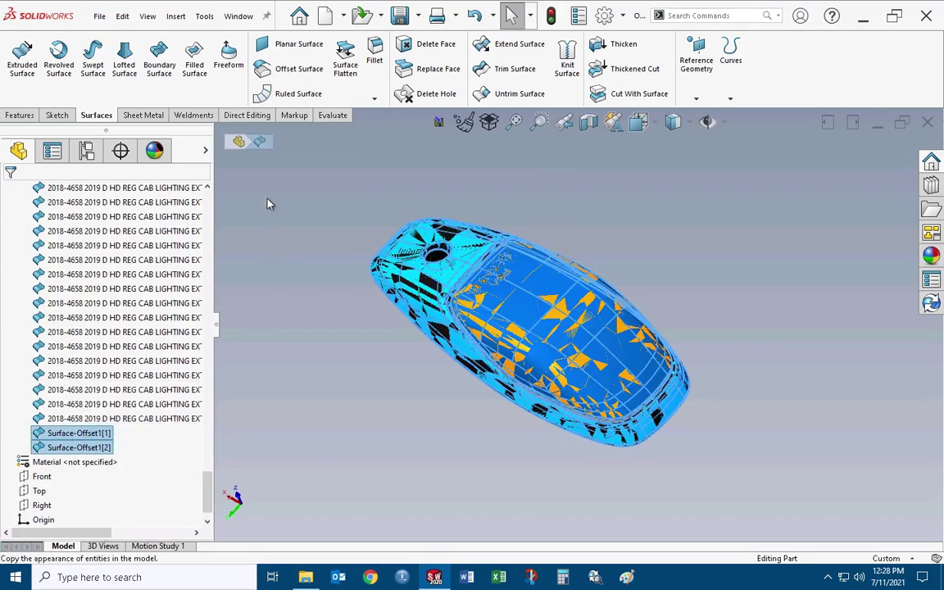
{"action": "left_click", "coordinate": [247, 115]}
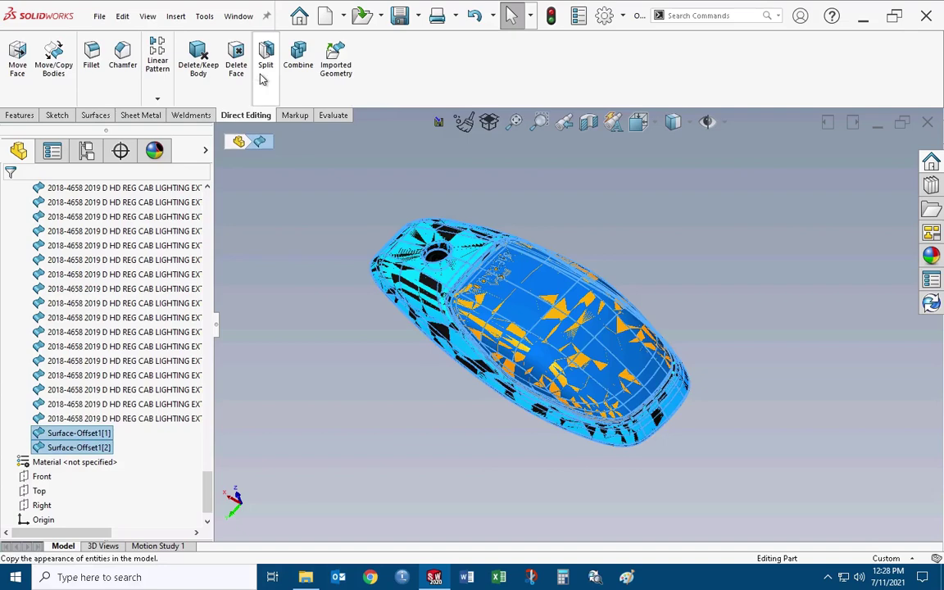
{"action": "left_click", "coordinate": [198, 65]}
{"action": "key", "text": "Return"}
{"action": "left_click", "coordinate": [254, 283]}
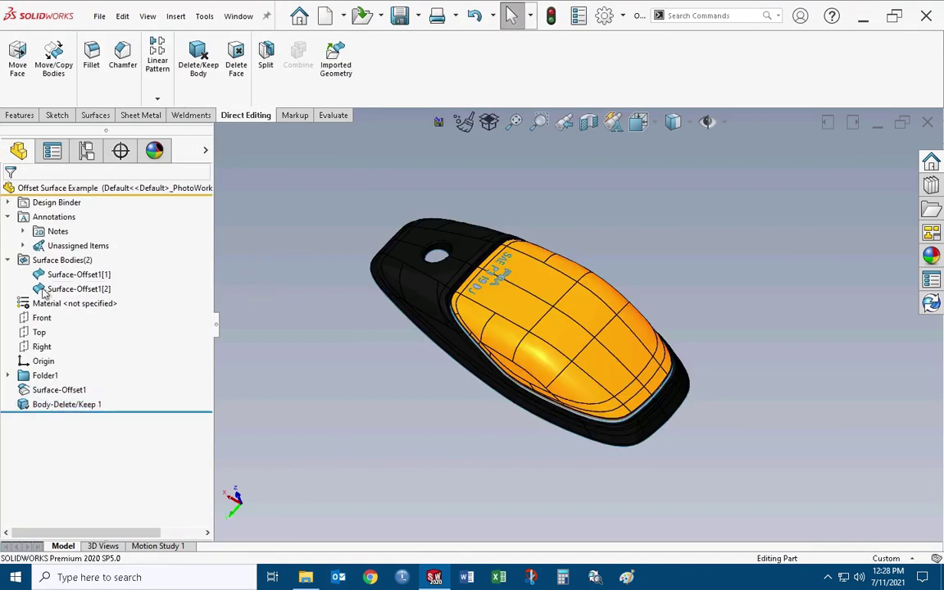
{"action": "left_click", "coordinate": [8, 261]}
{"action": "left_click", "coordinate": [8, 217]}
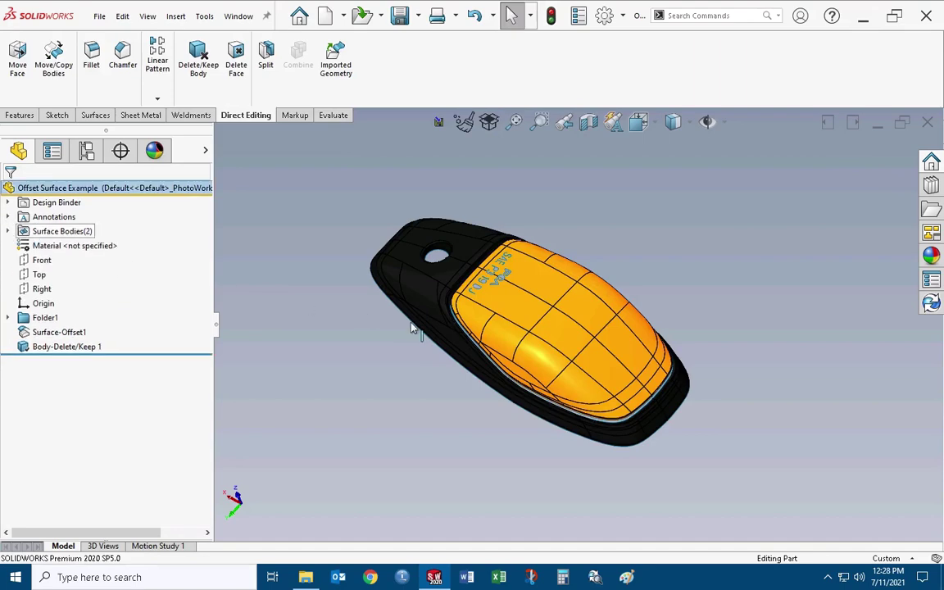
Close the opening at the bottom of the black housing's round hole with Delete Hole, using its inner edge
{"action": "mouse_move", "coordinate": [558, 395]}
{"action": "middle_mouse_down"}
{"action": "mouse_move", "coordinate": [639, 375]}
{"action": "mouse_move", "coordinate": [482, 321]}
{"action": "mouse_move", "coordinate": [521, 206]}
{"action": "mouse_move", "coordinate": [554, 386]}
{"action": "mouse_move", "coordinate": [556, 364]}
{"action": "middle_mouse_up"}
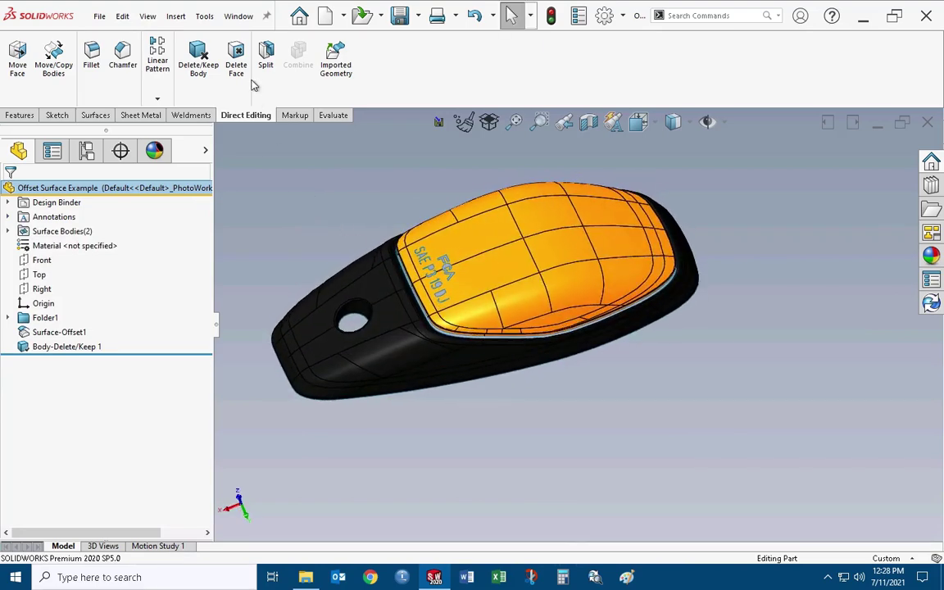
{"action": "scroll", "coordinate": [215, 82], "scroll_direction": "up", "scroll_amount": 3}
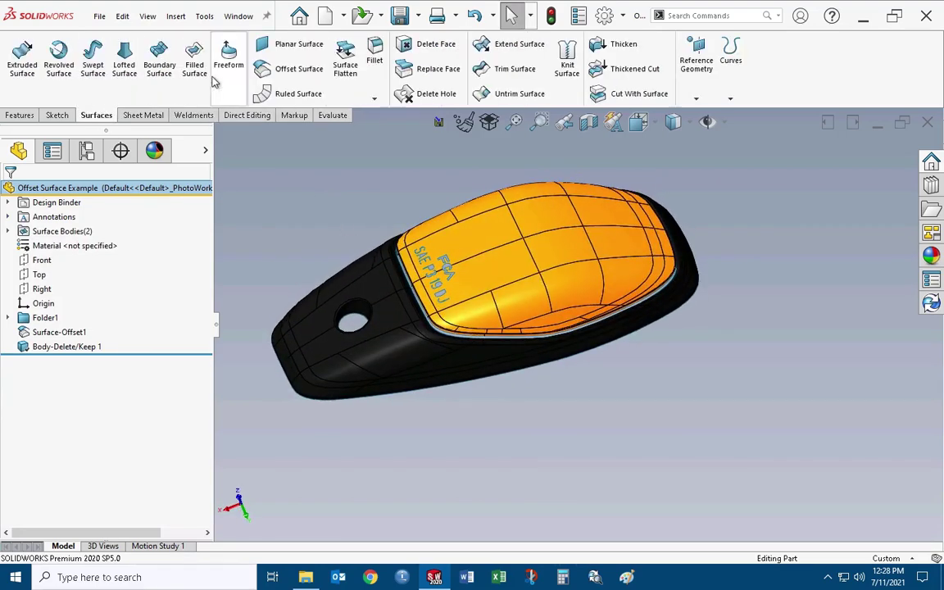
{"action": "left_click", "coordinate": [420, 96]}
{"action": "scroll", "coordinate": [401, 323], "scroll_direction": "down", "scroll_amount": 3}
{"action": "left_click", "coordinate": [402, 316]}
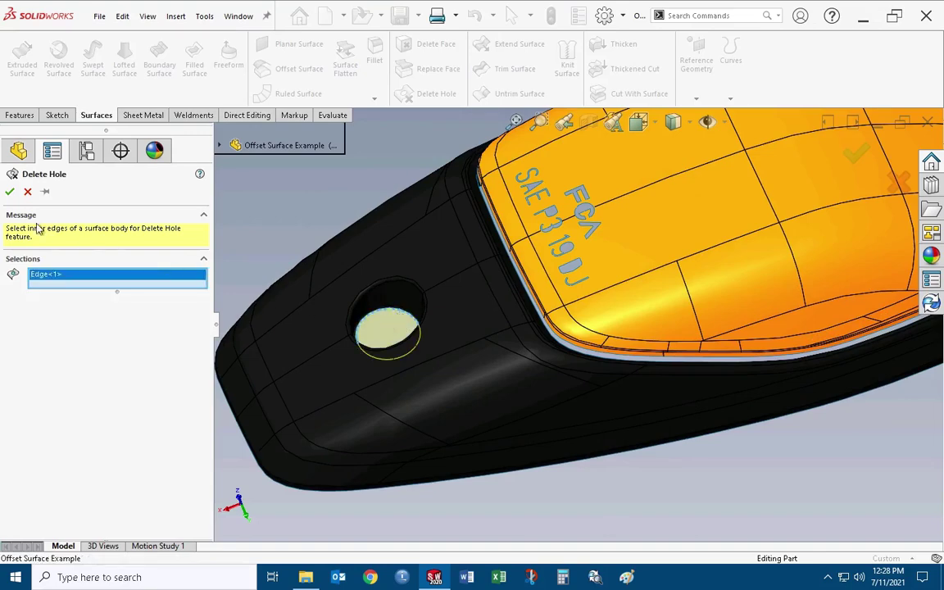
{"action": "left_click", "coordinate": [9, 190]}
{"action": "scroll", "coordinate": [538, 183], "scroll_direction": "up", "scroll_amount": 3}
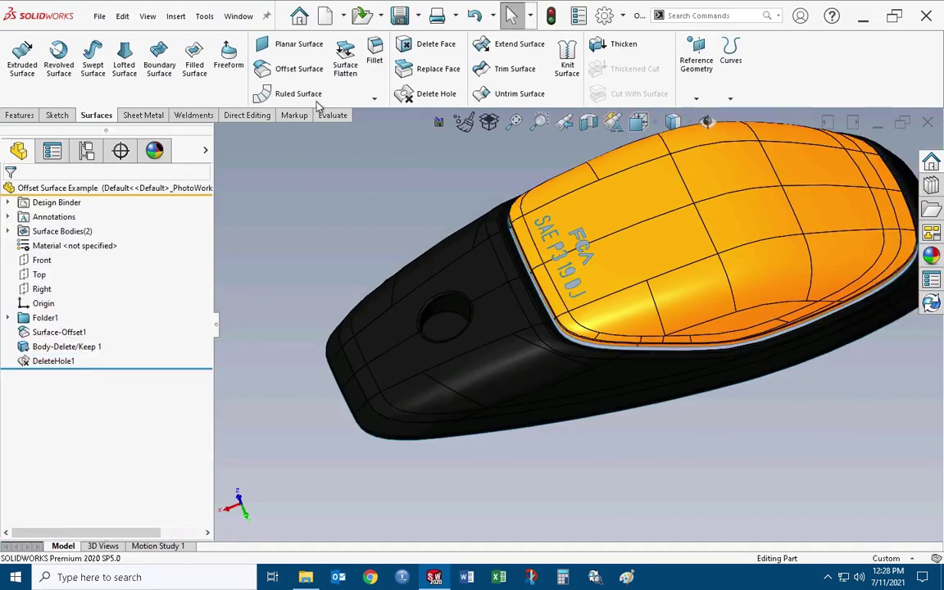
Delete the two orange lens faces that carry the cut-out lettering, using the plain Delete option
{"action": "left_click", "coordinate": [425, 48]}
{"action": "left_click", "coordinate": [598, 207]}
{"action": "left_click", "coordinate": [620, 255]}
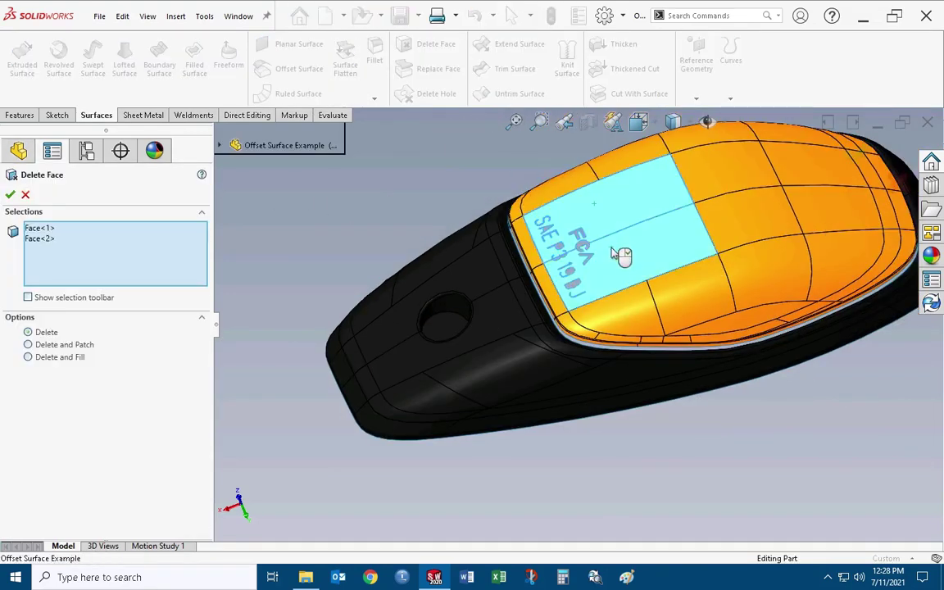
{"action": "left_click", "coordinate": [9, 195]}
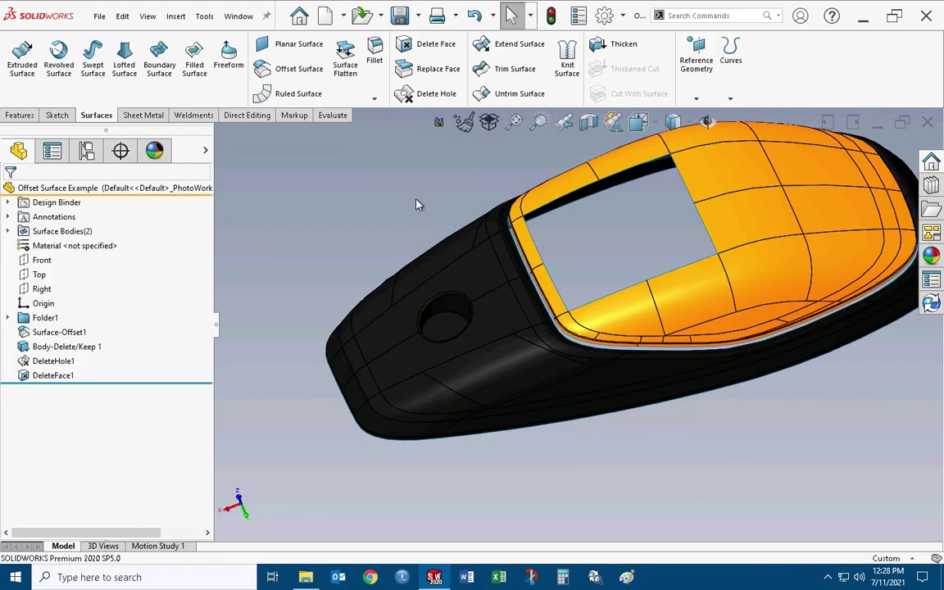
Patch the rectangular opening in the orange lens with a filled surface along its open edge loop, merging the result
{"action": "middle_click_drag", "start_coordinate": [661, 204], "coordinate": [503, 195]}
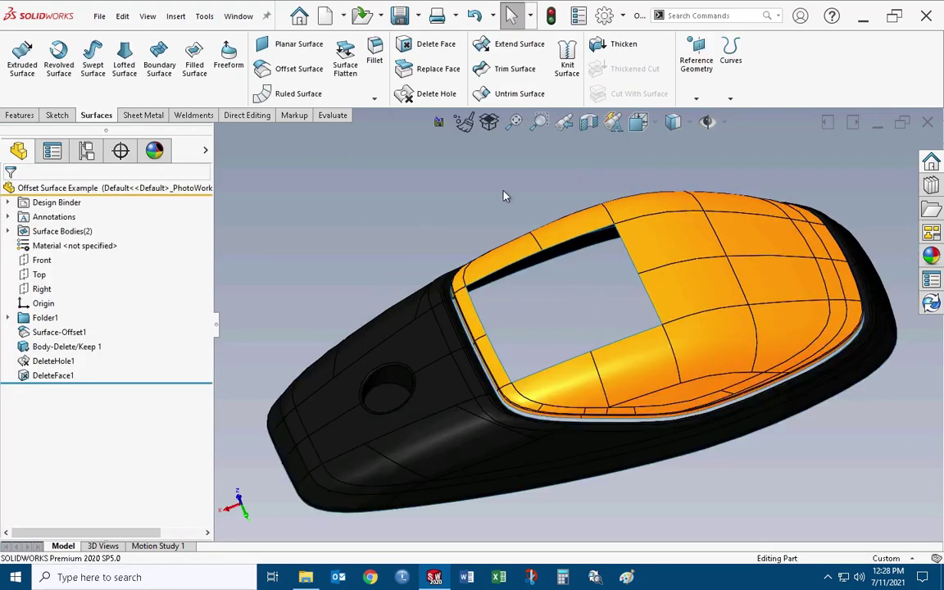
{"action": "left_click", "coordinate": [195, 62]}
{"action": "right_click", "coordinate": [555, 251]}
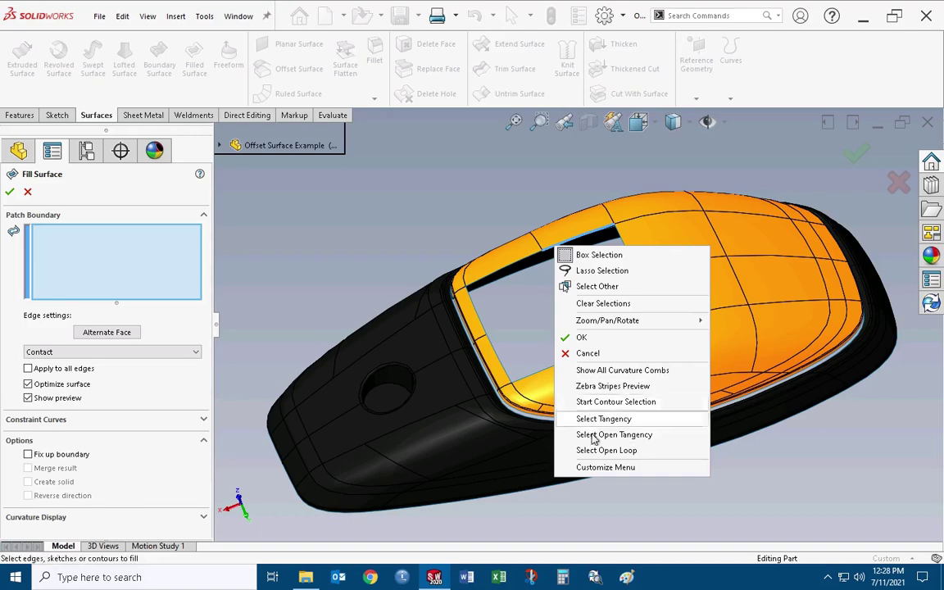
{"action": "left_click", "coordinate": [565, 407]}
{"action": "left_click", "coordinate": [46, 488]}
{"action": "left_click", "coordinate": [9, 191]}
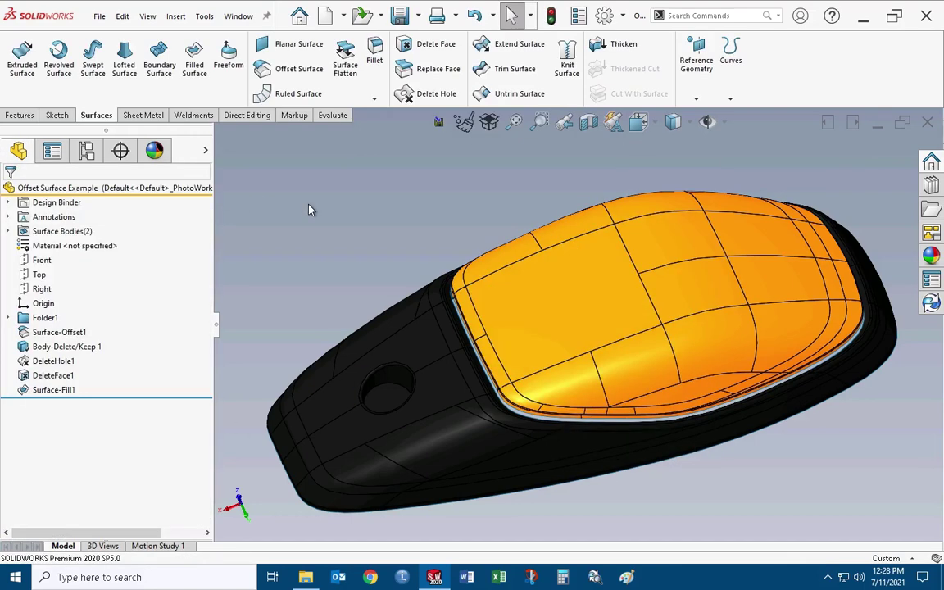
Inspect the gap between lens and housing, and remove the Surface-Fill1 and DeleteFace1 features
{"action": "middle_click_drag", "start_coordinate": [385, 230], "coordinate": [564, 324]}
{"action": "scroll", "coordinate": [524, 331], "scroll_direction": "down", "scroll_amount": 8}
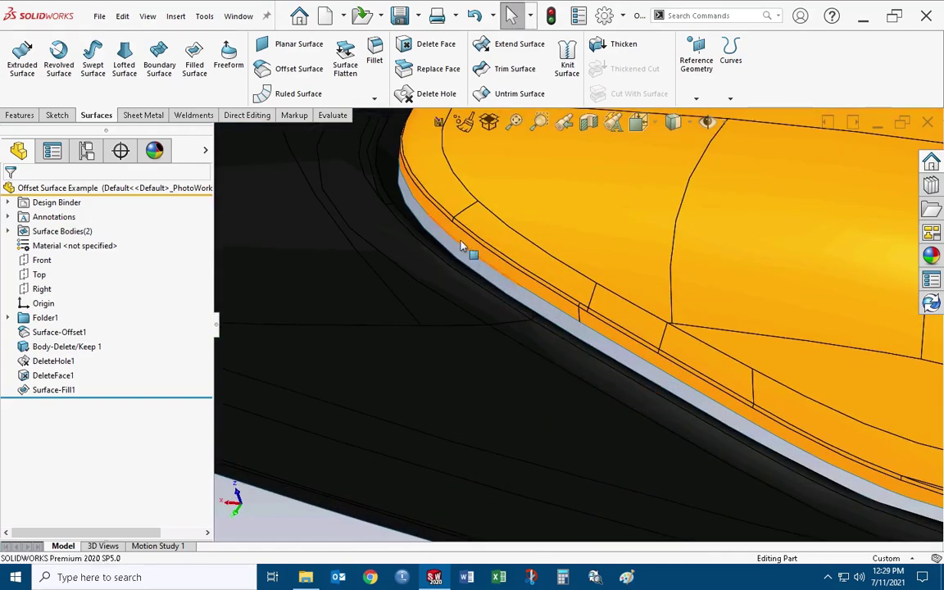
{"action": "scroll", "coordinate": [461, 247], "scroll_direction": "up", "scroll_amount": 10}
{"action": "scroll", "coordinate": [706, 384], "scroll_direction": "down", "scroll_amount": 10}
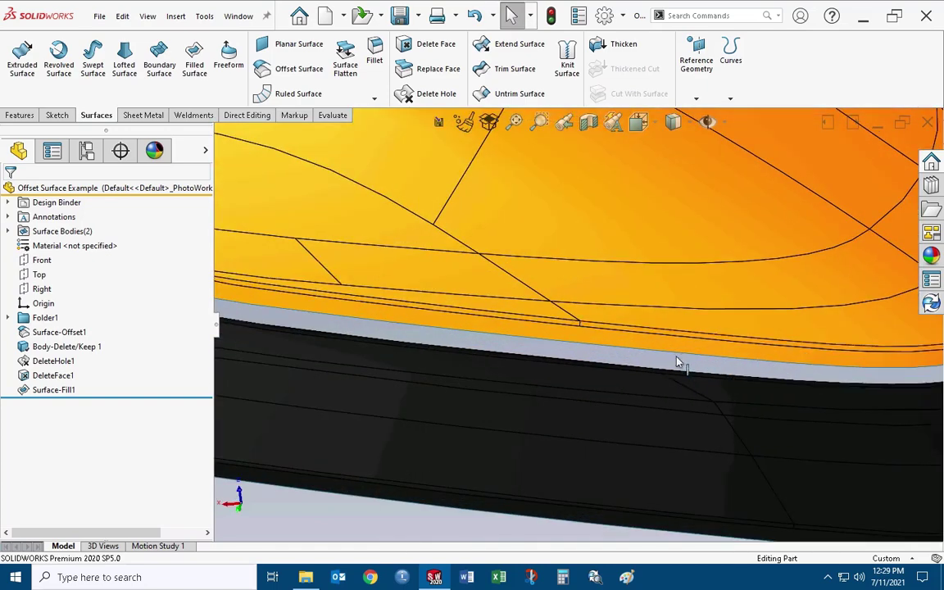
{"action": "scroll", "coordinate": [677, 361], "scroll_direction": "up", "scroll_amount": 10}
{"action": "middle_click_drag", "start_coordinate": [463, 322], "coordinate": [321, 226]}
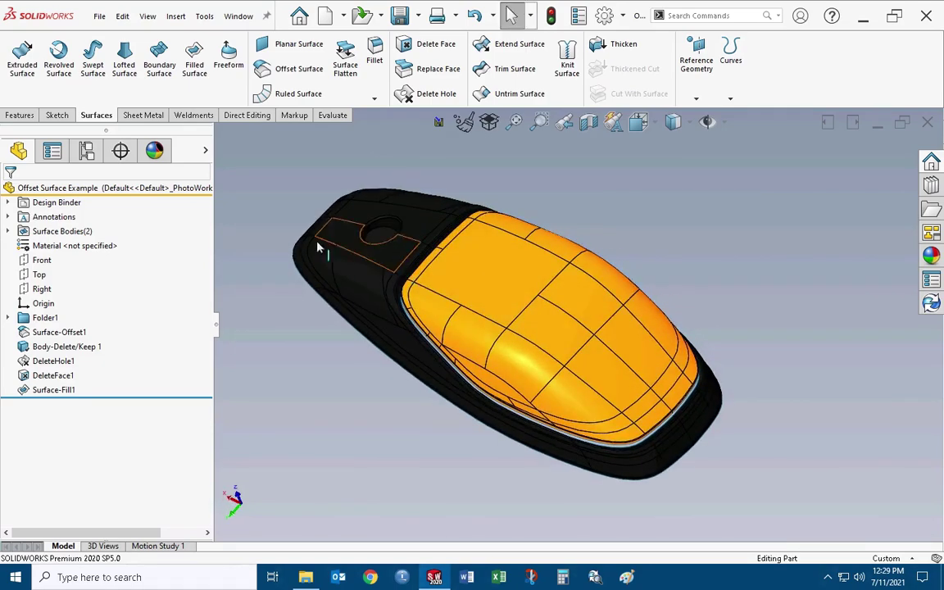
{"action": "left_click", "coordinate": [55, 391]}
{"action": "left_click", "coordinate": [37, 376], "text": "ctrl"}
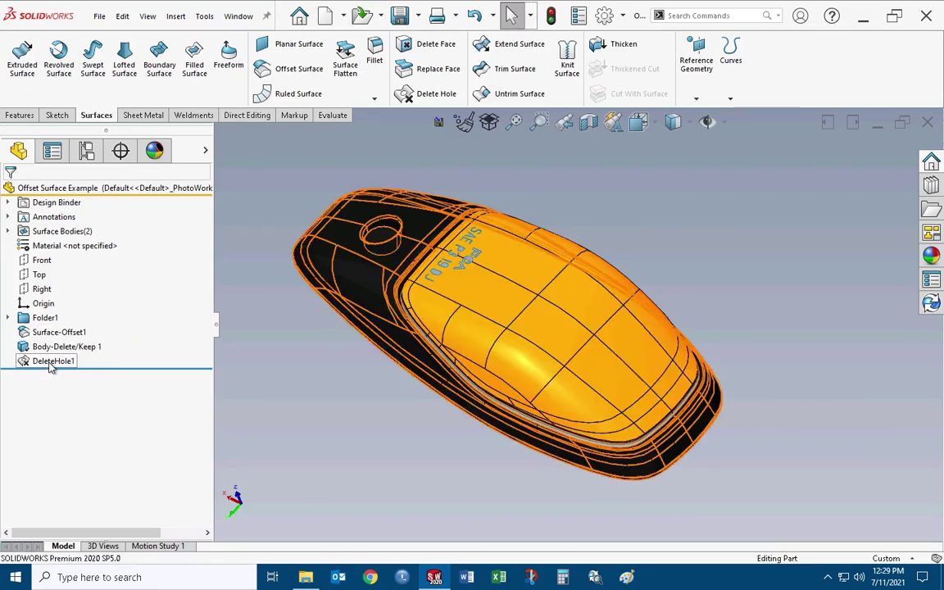
Close the lettering cut-outs S, A, E, P, 1, 9, D, J, F and the V-shaped mark in the orange lens with one Delete Hole feature
{"action": "left_click", "coordinate": [426, 94]}
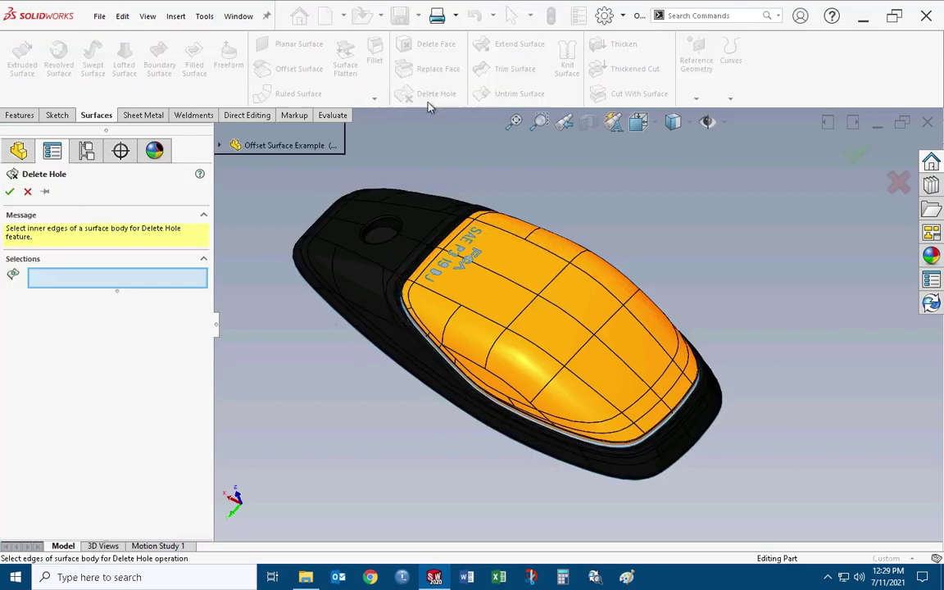
{"action": "scroll", "coordinate": [473, 282], "scroll_direction": "down", "scroll_amount": 5}
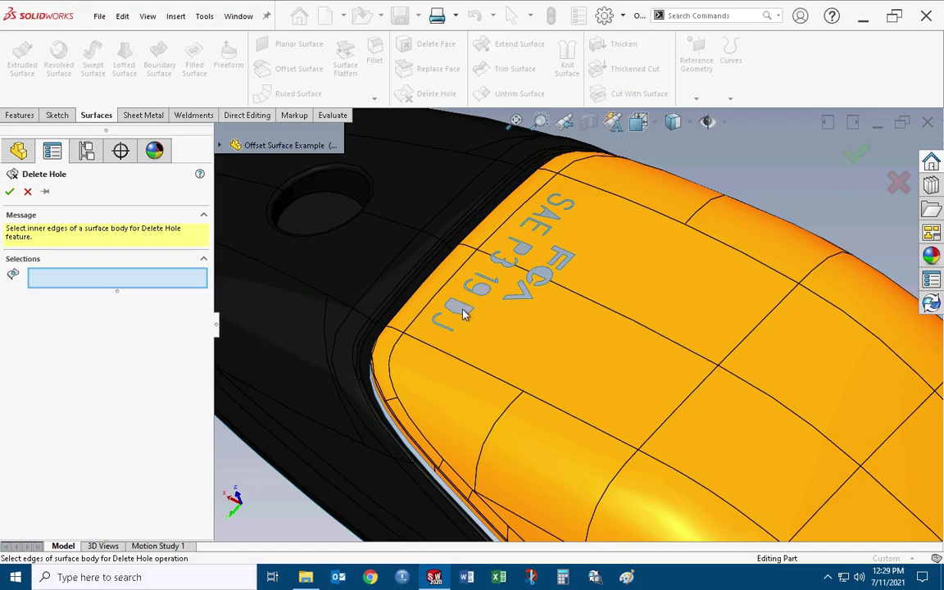
{"action": "scroll", "coordinate": [484, 306], "scroll_direction": "down", "scroll_amount": 3}
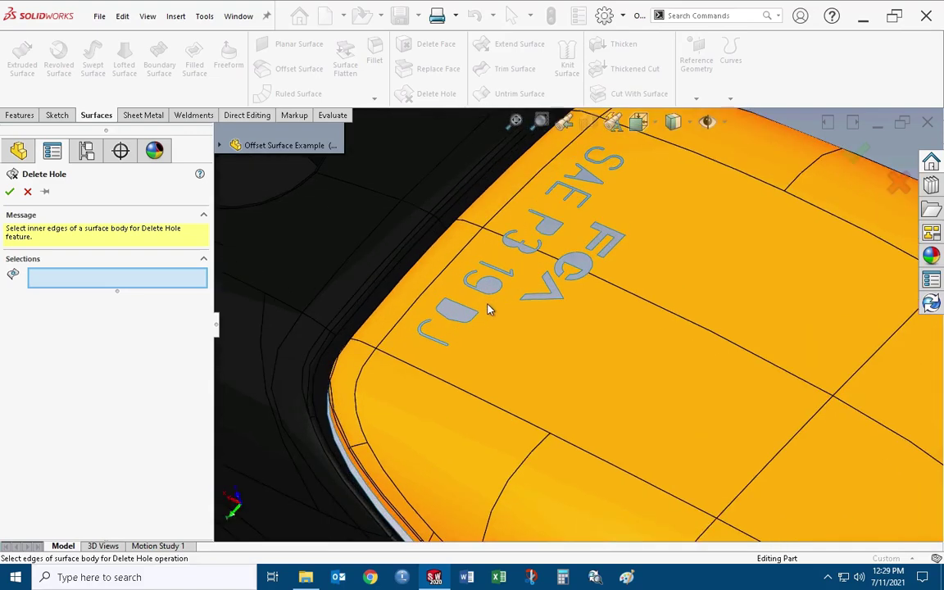
{"action": "left_click", "coordinate": [485, 301]}
{"action": "left_click", "coordinate": [460, 322]}
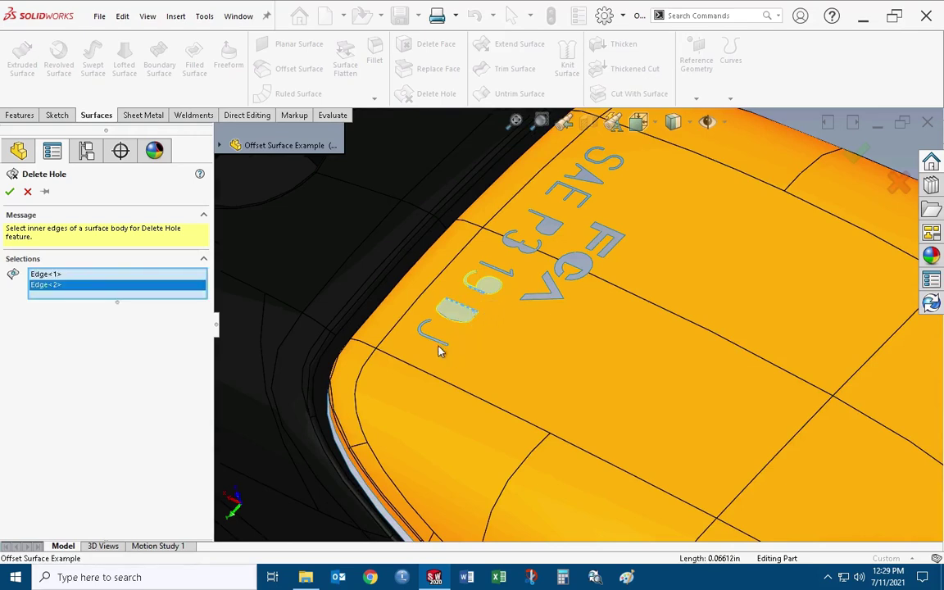
{"action": "left_click", "coordinate": [441, 345]}
{"action": "left_click", "coordinate": [504, 278]}
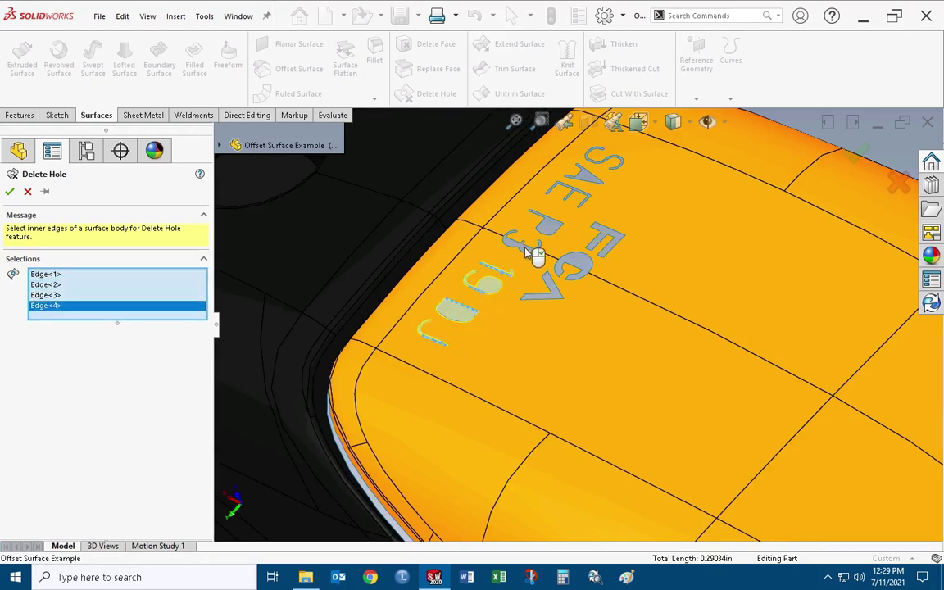
{"action": "left_click", "coordinate": [556, 226]}
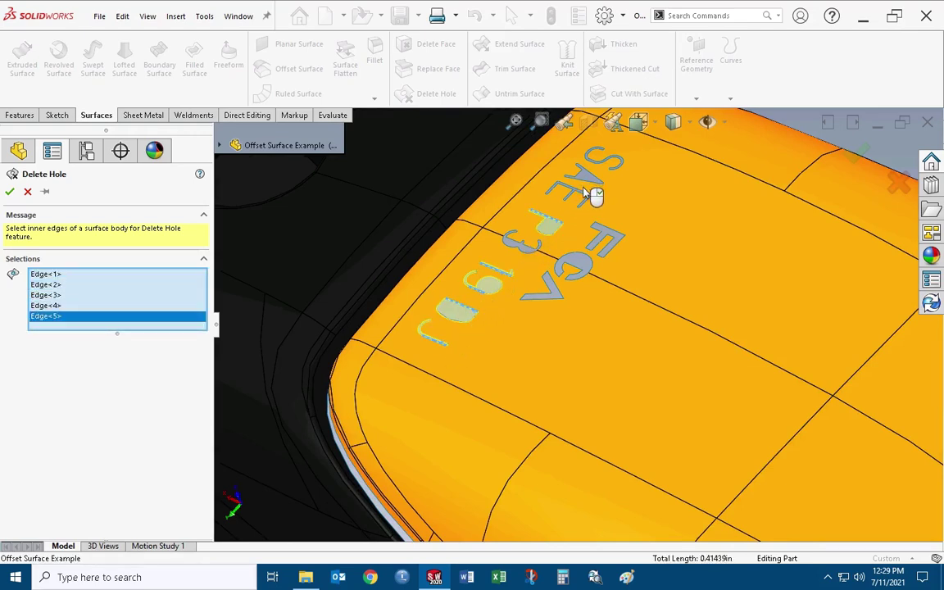
{"action": "left_click", "coordinate": [588, 199]}
{"action": "left_click", "coordinate": [611, 173]}
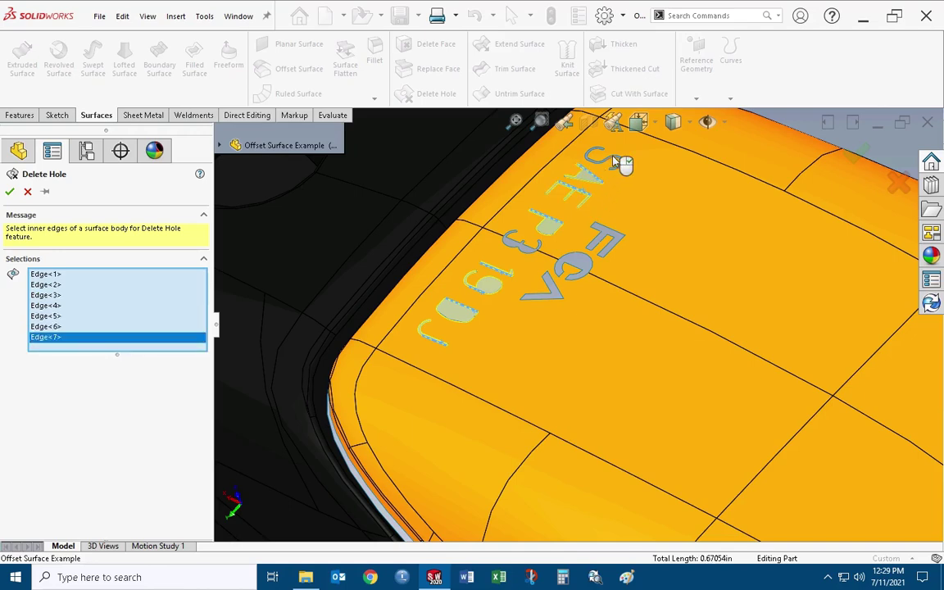
{"action": "left_click", "coordinate": [616, 160]}
{"action": "scroll", "coordinate": [626, 173], "scroll_direction": "down", "scroll_amount": 2}
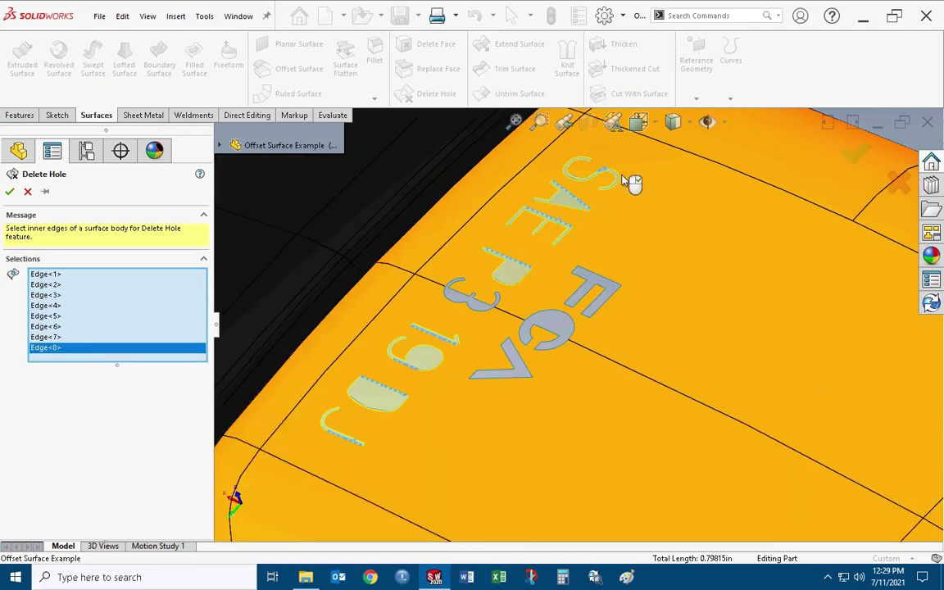
{"action": "left_click", "coordinate": [601, 282]}
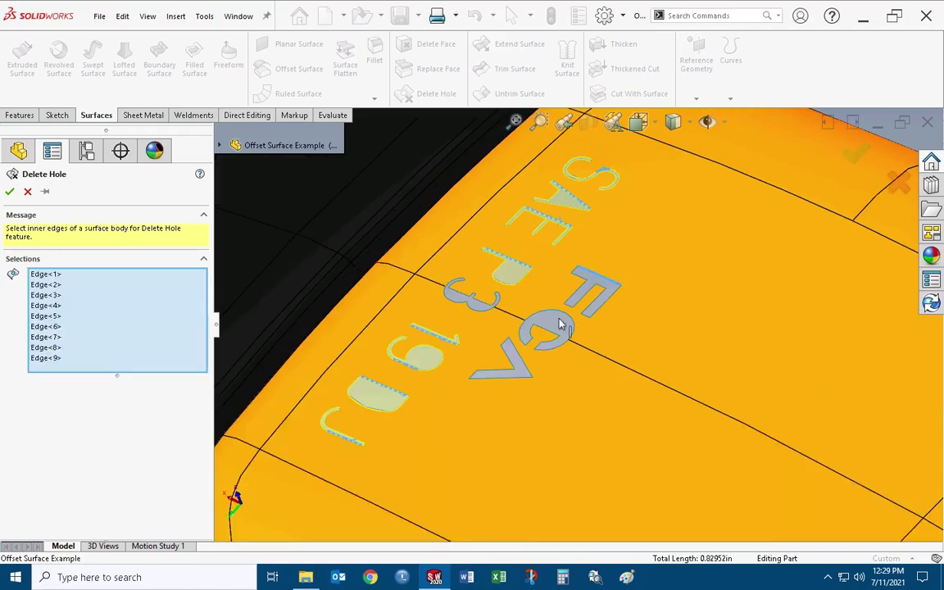
{"action": "left_click", "coordinate": [528, 358]}
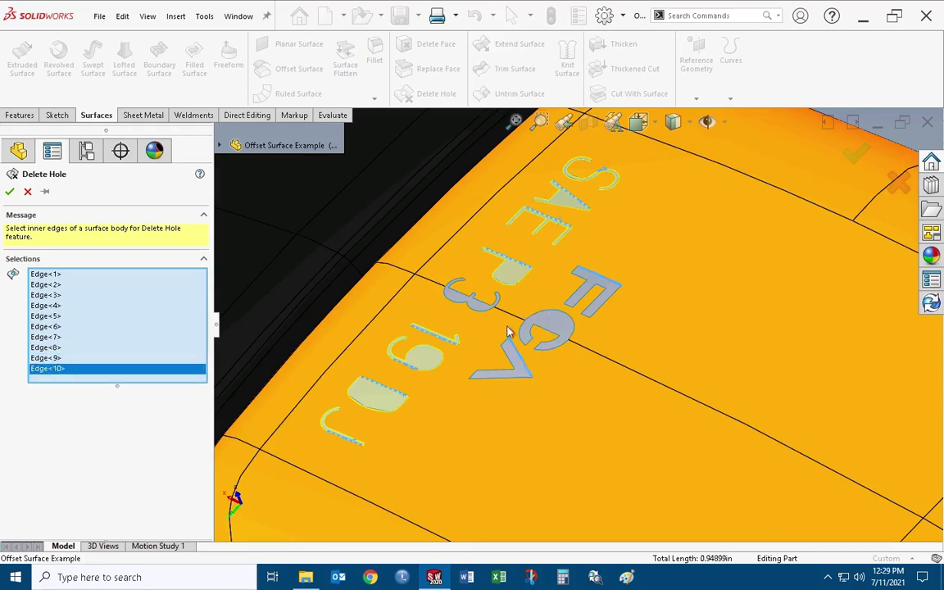
{"action": "left_click", "coordinate": [9, 192]}
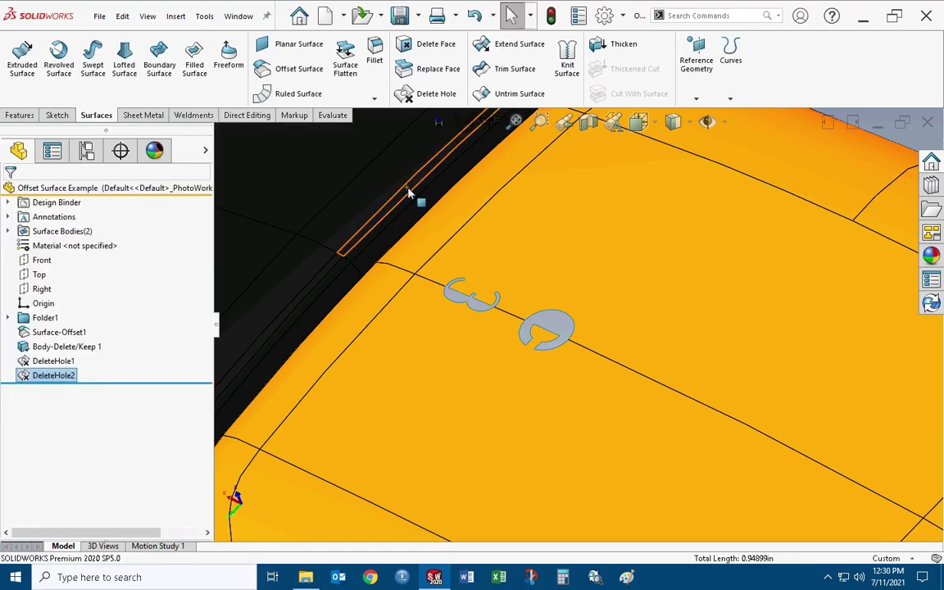
Inspect the lens area around the 3 and C cut-outs that cross the seam between two faces
{"action": "scroll", "coordinate": [537, 316], "scroll_direction": "up", "scroll_amount": 5}
{"action": "scroll", "coordinate": [604, 329], "scroll_direction": "down", "scroll_amount": 2}
{"action": "mouse_move", "coordinate": [585, 347]}
{"action": "middle_mouse_down"}
{"action": "mouse_move", "coordinate": [571, 330]}
{"action": "mouse_move", "coordinate": [603, 341]}
{"action": "middle_mouse_up"}
{"action": "scroll", "coordinate": [602, 342], "scroll_direction": "up", "scroll_amount": 3}
{"action": "scroll", "coordinate": [588, 346], "scroll_direction": "down", "scroll_amount": 4}
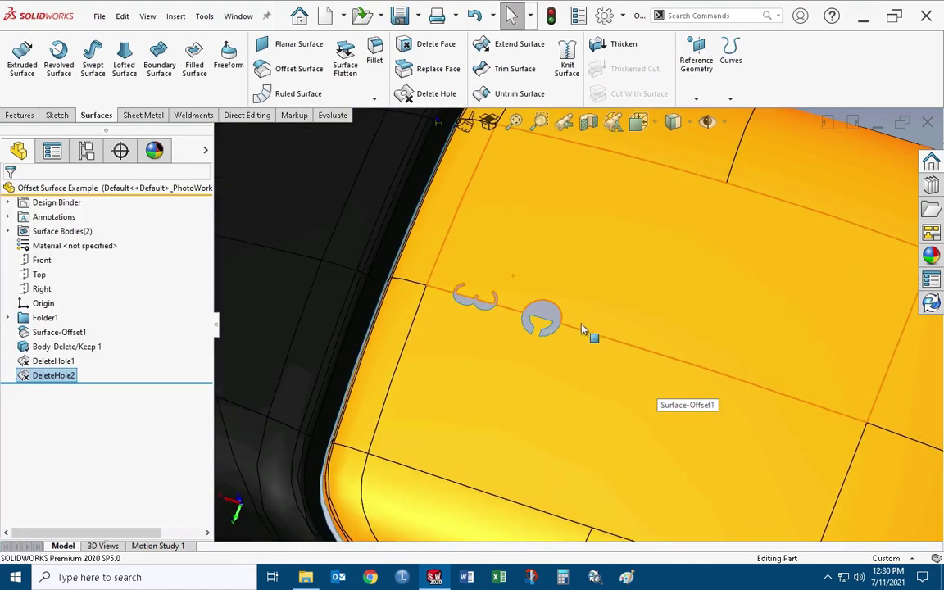
{"action": "middle_click_drag", "start_coordinate": [432, 366], "coordinate": [547, 371]}
{"action": "middle_click_drag", "start_coordinate": [537, 329], "coordinate": [558, 358]}
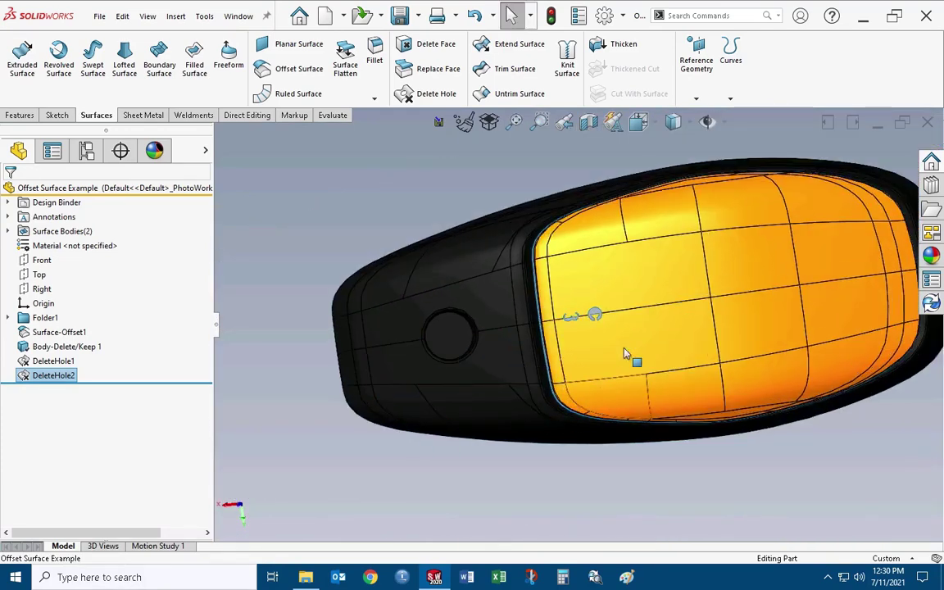
{"action": "middle_click_drag", "start_coordinate": [615, 366], "coordinate": [509, 361]}
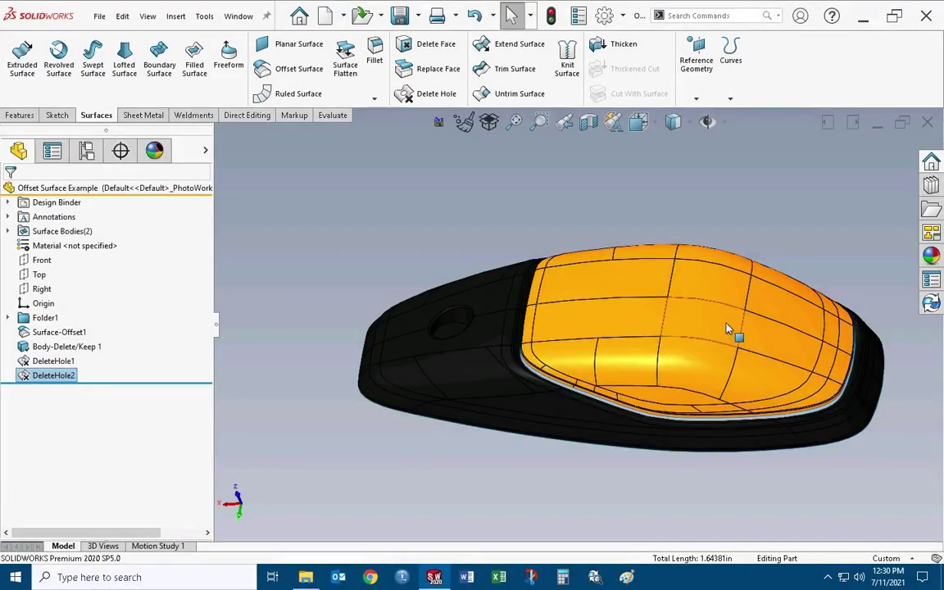
{"action": "scroll", "coordinate": [726, 328], "scroll_direction": "down", "scroll_amount": 2}
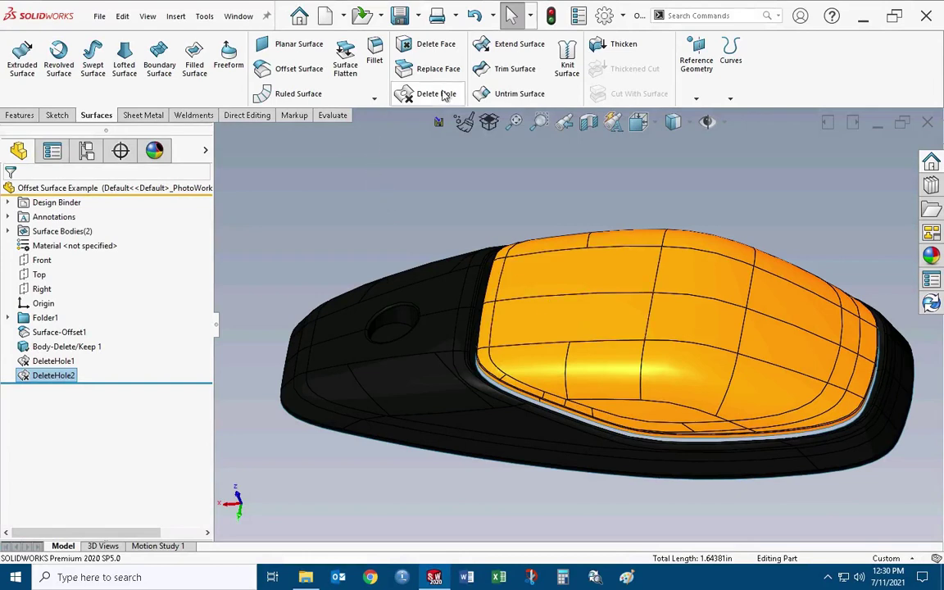
Examine the gap between the orange lens and the black housing from several angles
{"action": "left_click", "coordinate": [401, 166]}
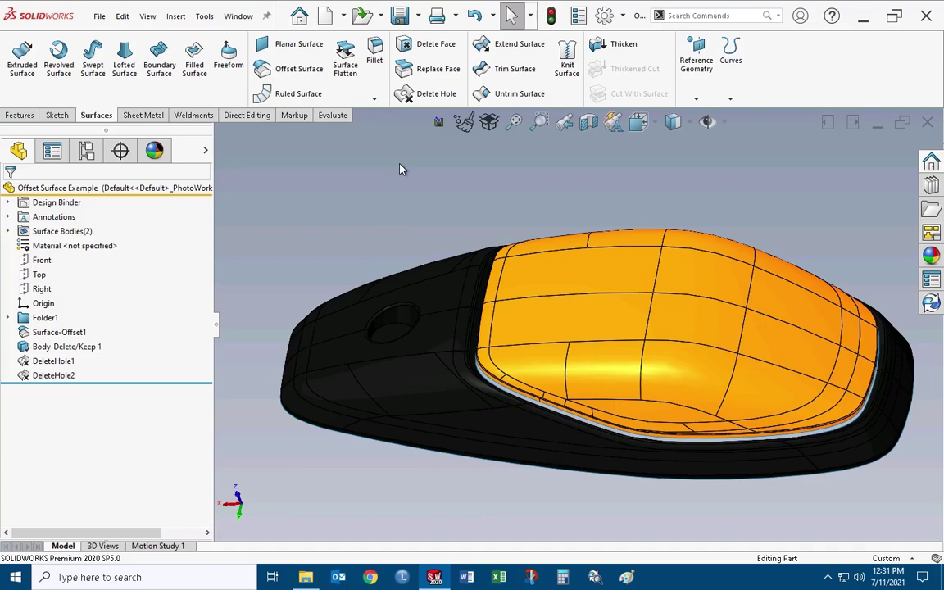
{"action": "middle_click_drag", "start_coordinate": [520, 307], "coordinate": [575, 263]}
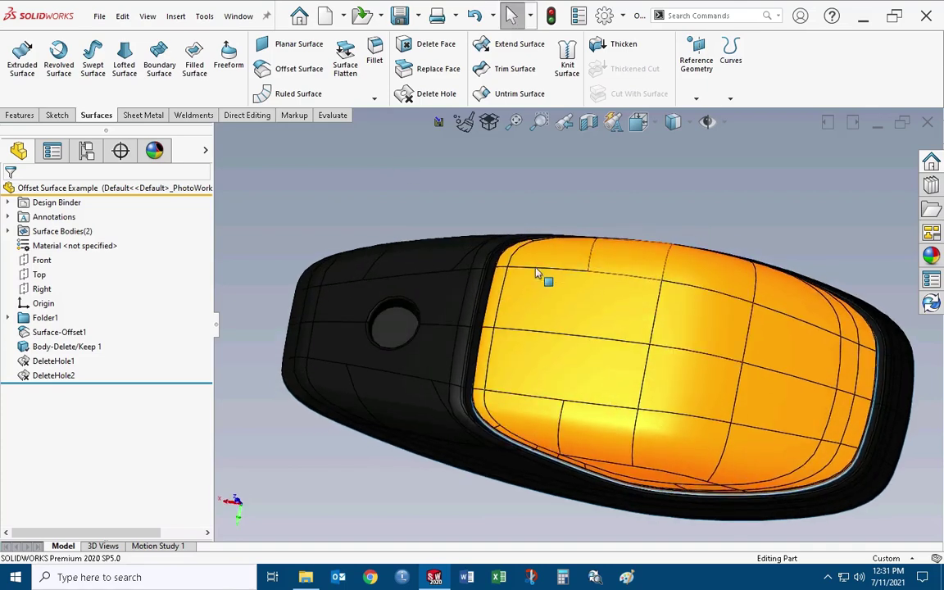
{"action": "middle_click_drag", "start_coordinate": [531, 375], "coordinate": [562, 249]}
{"action": "scroll", "coordinate": [473, 168], "scroll_direction": "up", "scroll_amount": 3}
{"action": "scroll", "coordinate": [437, 268], "scroll_direction": "down", "scroll_amount": 5}
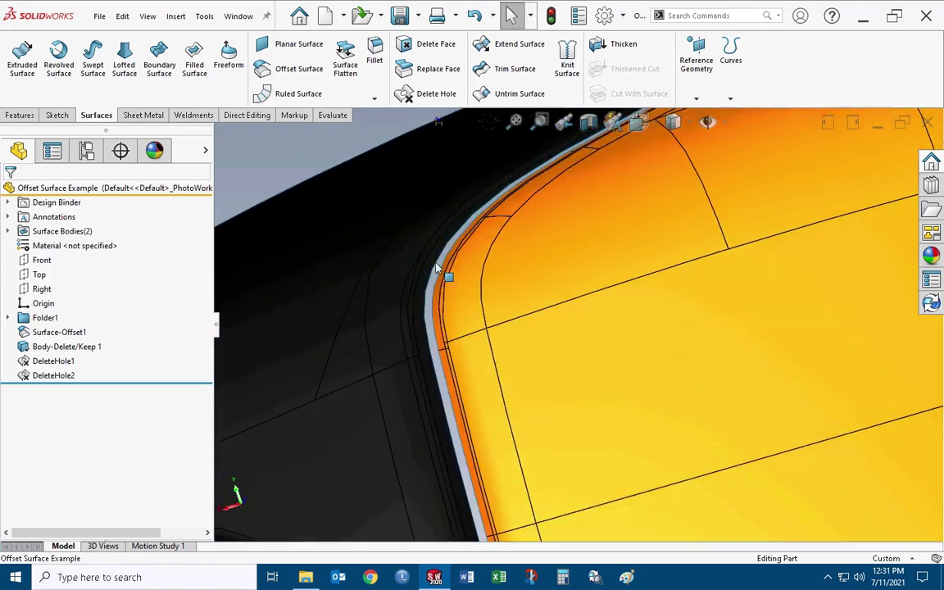
{"action": "left_click", "coordinate": [442, 281]}
{"action": "scroll", "coordinate": [564, 326], "scroll_direction": "up", "scroll_amount": 5}
{"action": "left_click", "coordinate": [442, 223]}
{"action": "middle_click_drag", "start_coordinate": [442, 222], "coordinate": [565, 213]}
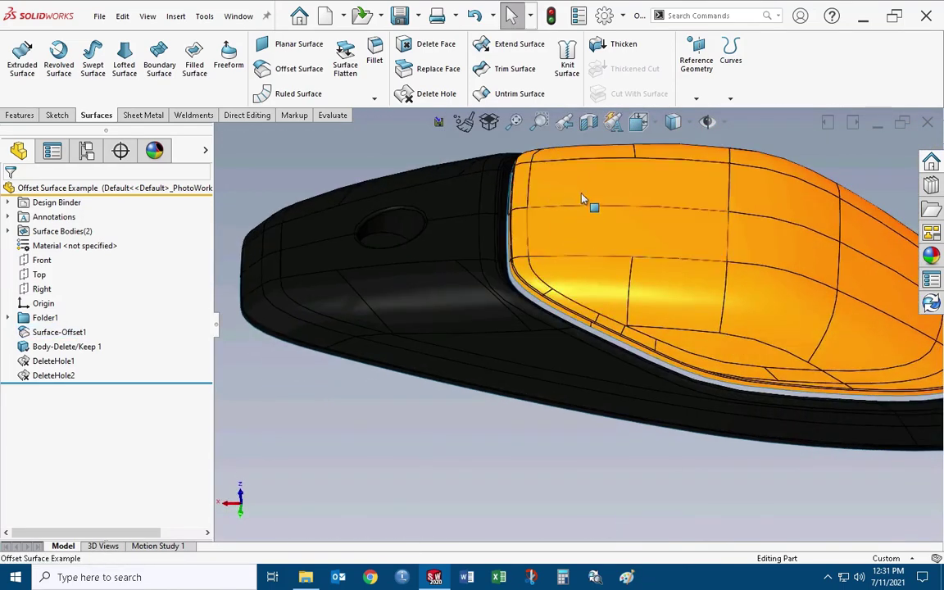
{"action": "scroll", "coordinate": [737, 252], "scroll_direction": "up", "scroll_amount": 3}
{"action": "middle_click_drag", "start_coordinate": [737, 252], "coordinate": [607, 303]}
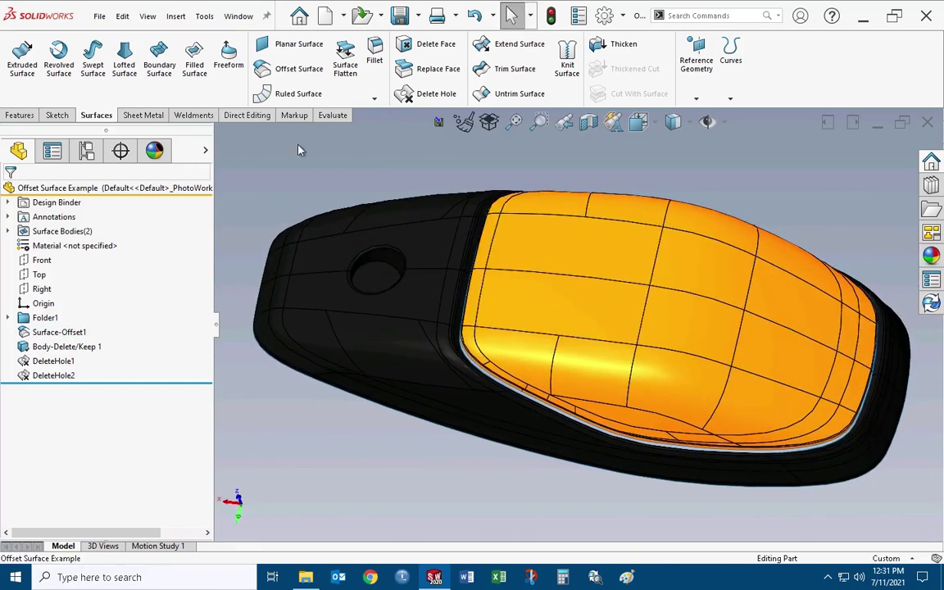
Review the Filled Surface options for merging the result and creating a solid, and close the command
{"action": "left_click", "coordinate": [195, 69]}
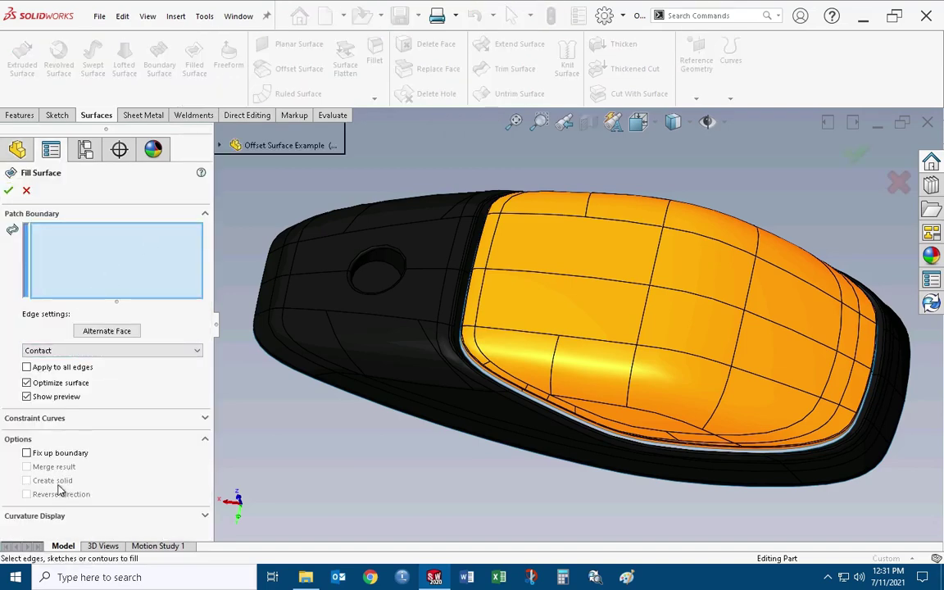
{"action": "left_click", "coordinate": [26, 190]}
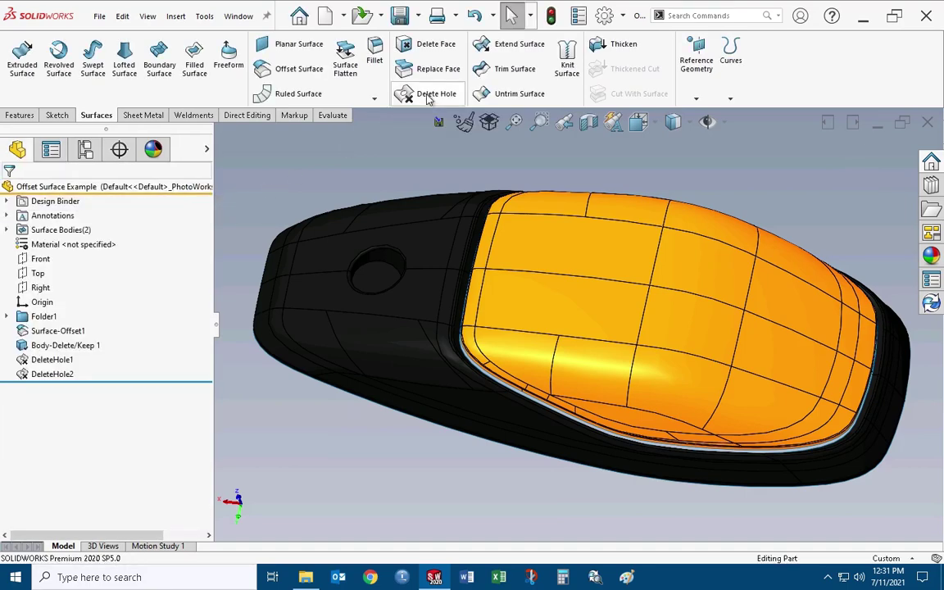
{"action": "left_click", "coordinate": [428, 95]}
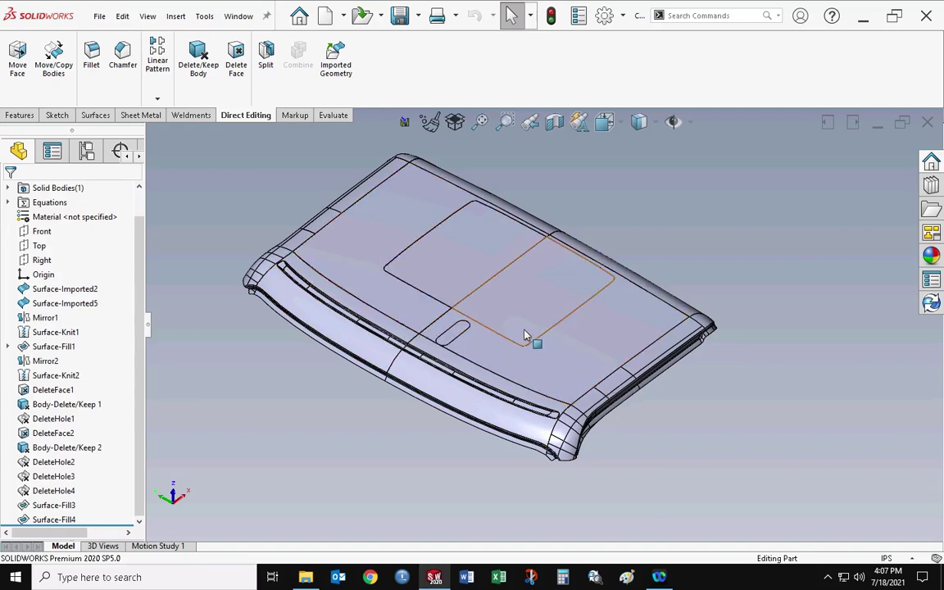
Remove the small slot-shaped face on top of the cab roof using Delete Face with the Delete and Patch option
{"action": "scroll", "coordinate": [486, 338], "scroll_direction": "down", "scroll_amount": 5}
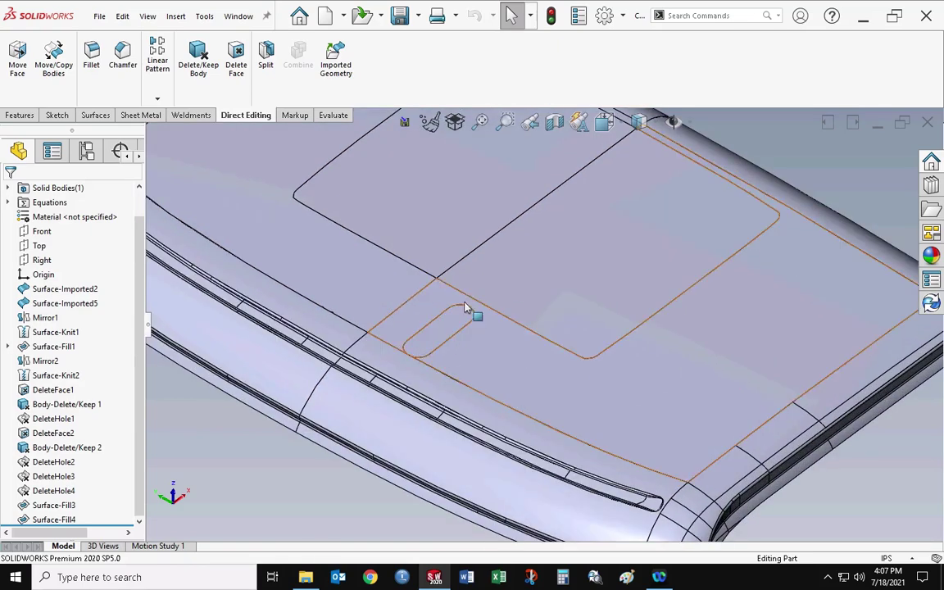
{"action": "scroll", "coordinate": [480, 360], "scroll_direction": "down", "scroll_amount": 3}
{"action": "middle_click_drag", "start_coordinate": [478, 383], "coordinate": [467, 351]}
{"action": "scroll", "coordinate": [516, 305], "scroll_direction": "up", "scroll_amount": 5}
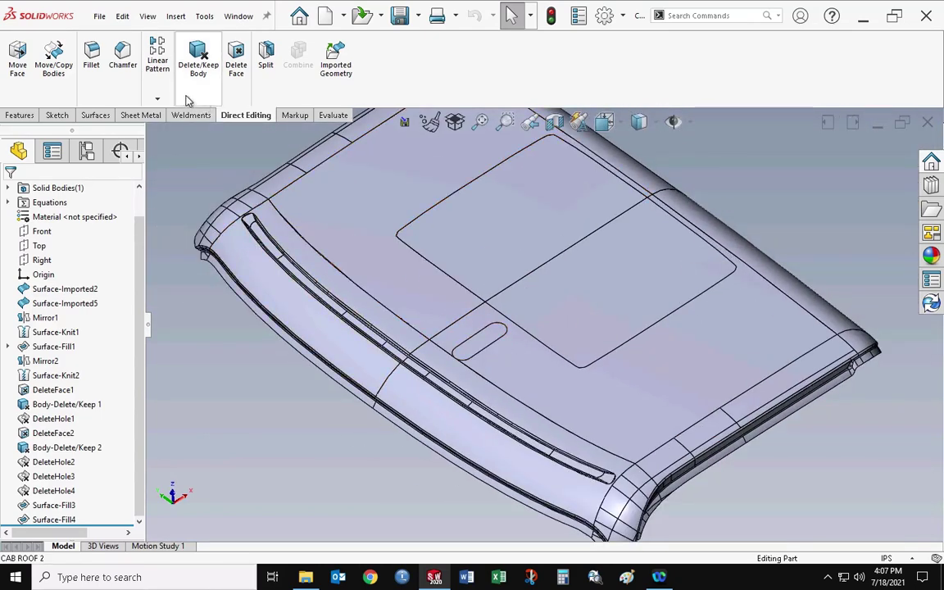
{"action": "left_click", "coordinate": [235, 68]}
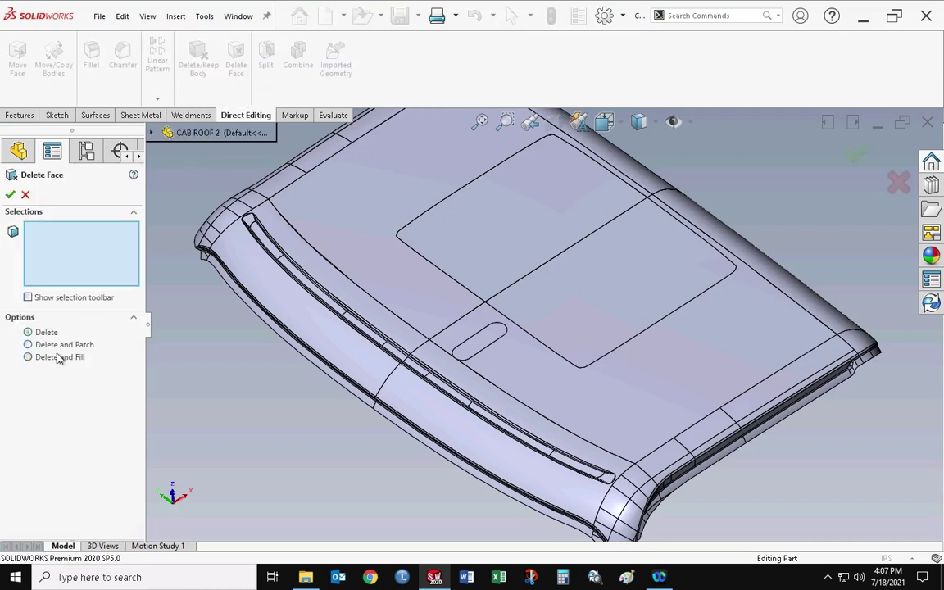
{"action": "left_click", "coordinate": [62, 345]}
{"action": "left_click", "coordinate": [495, 341]}
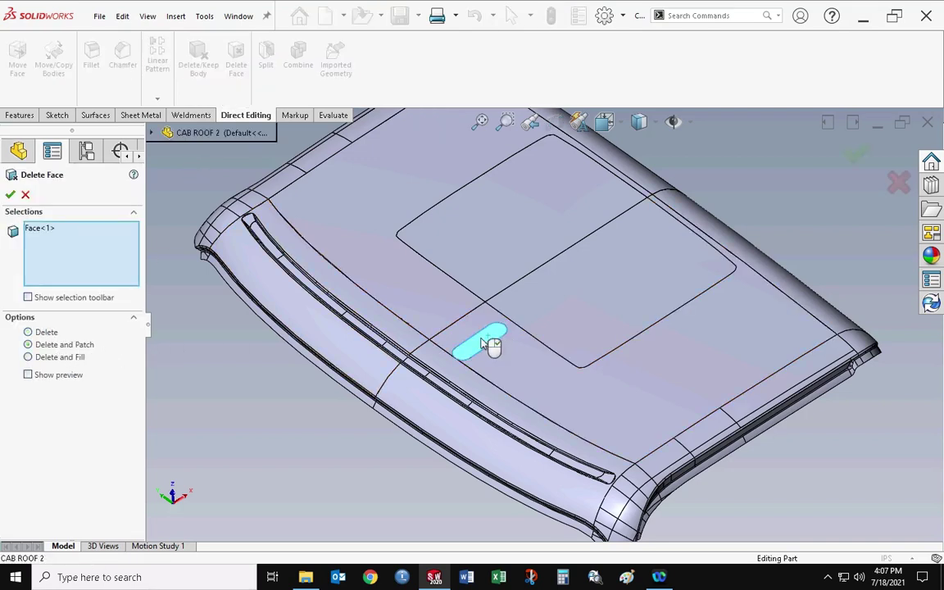
{"action": "left_click", "coordinate": [10, 195]}
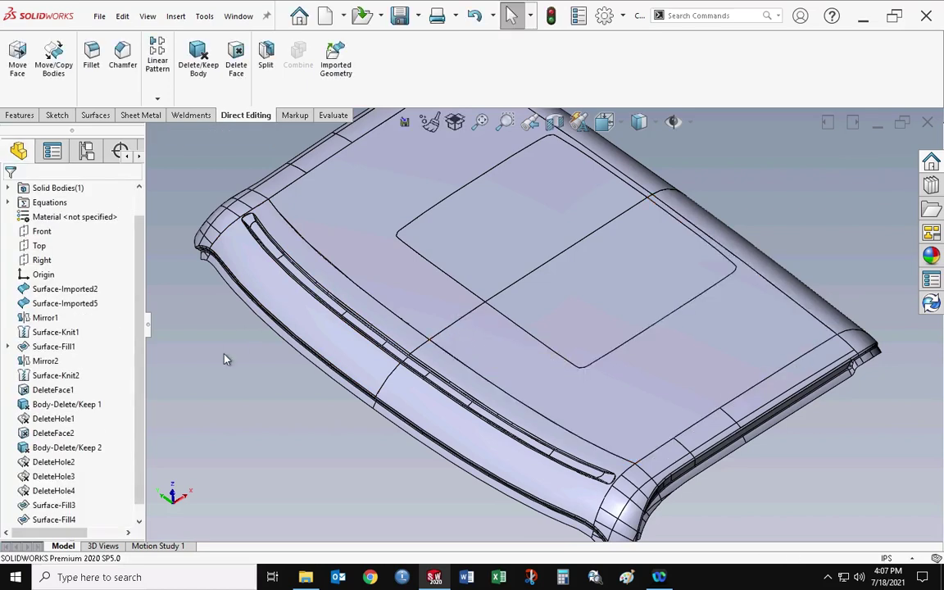
Remove both halves of the large rounded rectangular face on the cab roof using Delete Face with Delete and Patch
{"action": "left_click", "coordinate": [236, 62]}
{"action": "left_click", "coordinate": [459, 238]}
{"action": "left_click", "coordinate": [573, 305]}
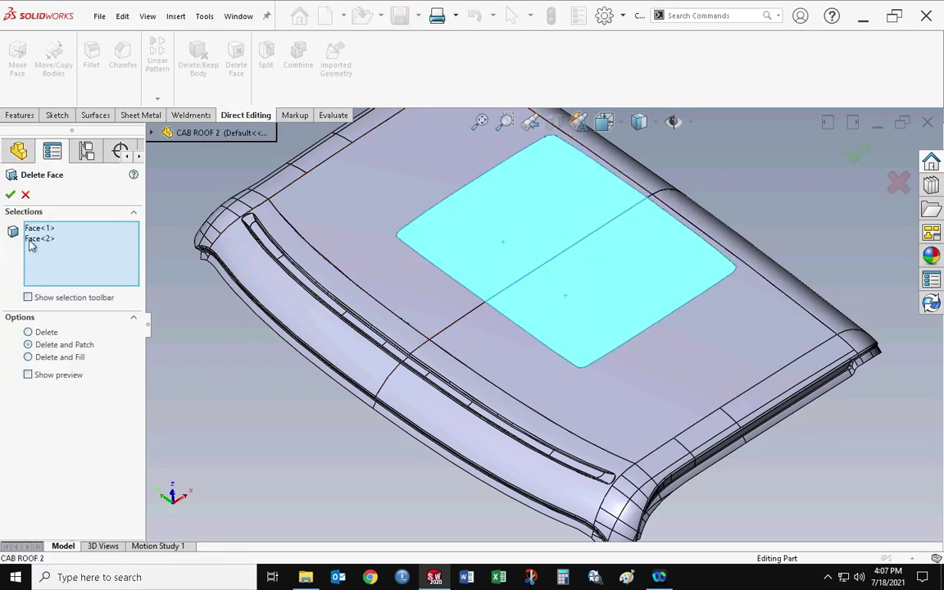
{"action": "left_click", "coordinate": [855, 154]}
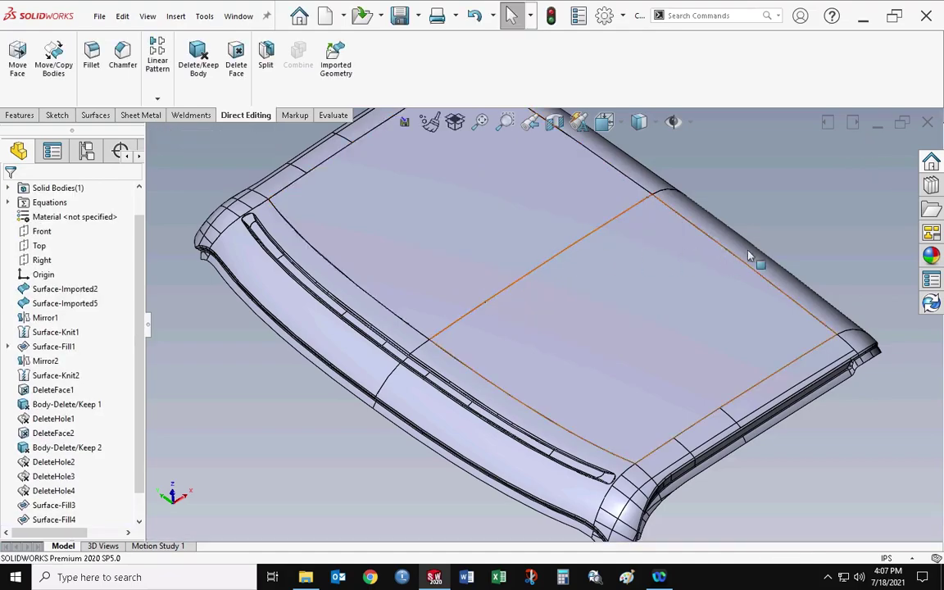
{"action": "scroll", "coordinate": [655, 317], "scroll_direction": "down", "scroll_amount": 3}
{"action": "middle_click_drag", "start_coordinate": [656, 316], "coordinate": [538, 395]}
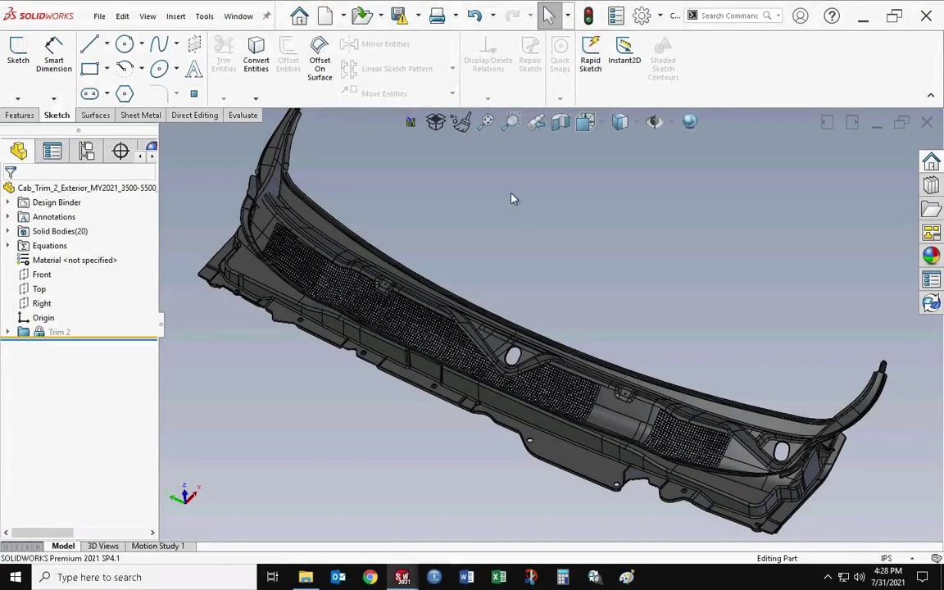
Examine the square openings of the grille mesh on the exterior cab trim part
{"action": "left_click", "coordinate": [96, 115]}
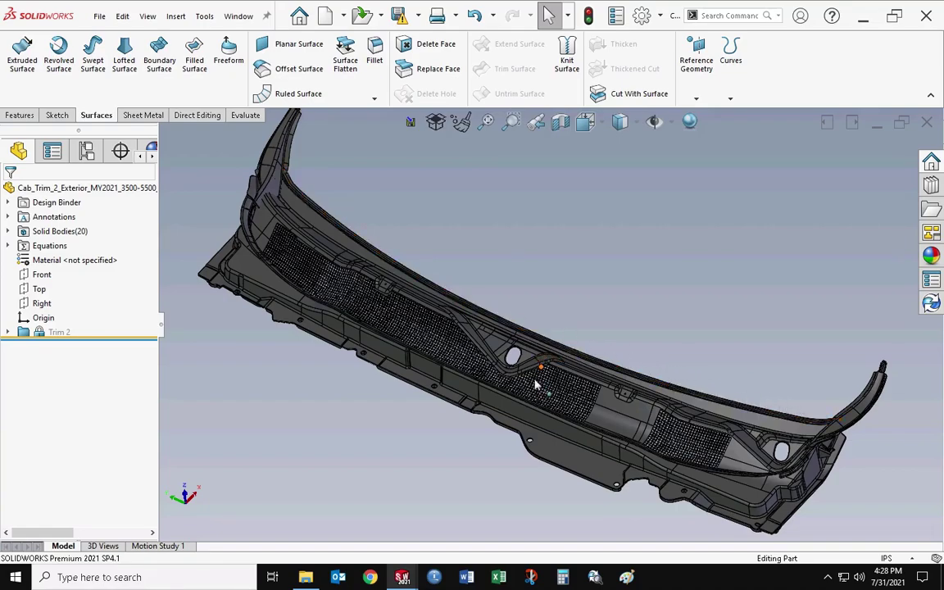
{"action": "scroll", "coordinate": [537, 385], "scroll_direction": "down", "scroll_amount": 10}
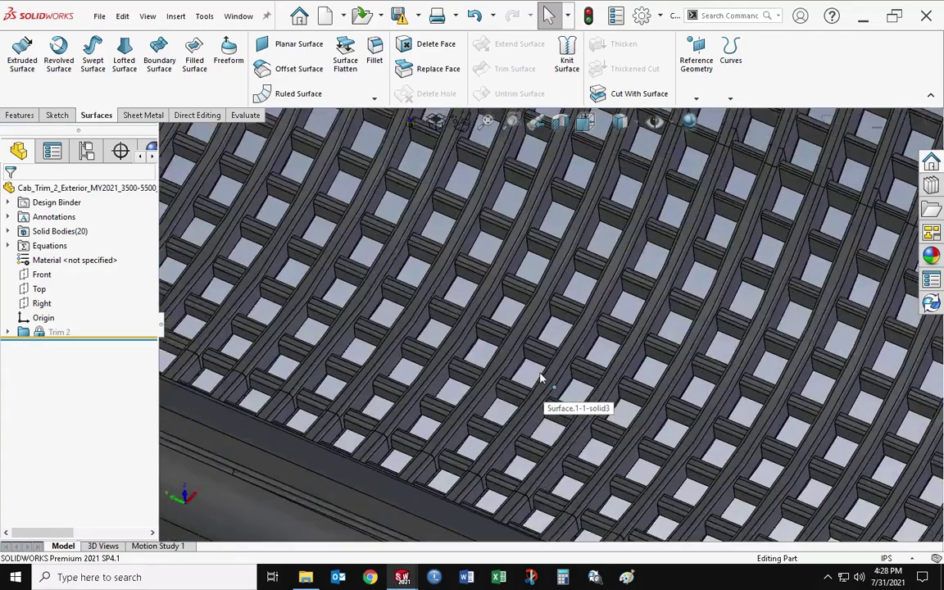
{"action": "scroll", "coordinate": [539, 378], "scroll_direction": "down", "scroll_amount": 2}
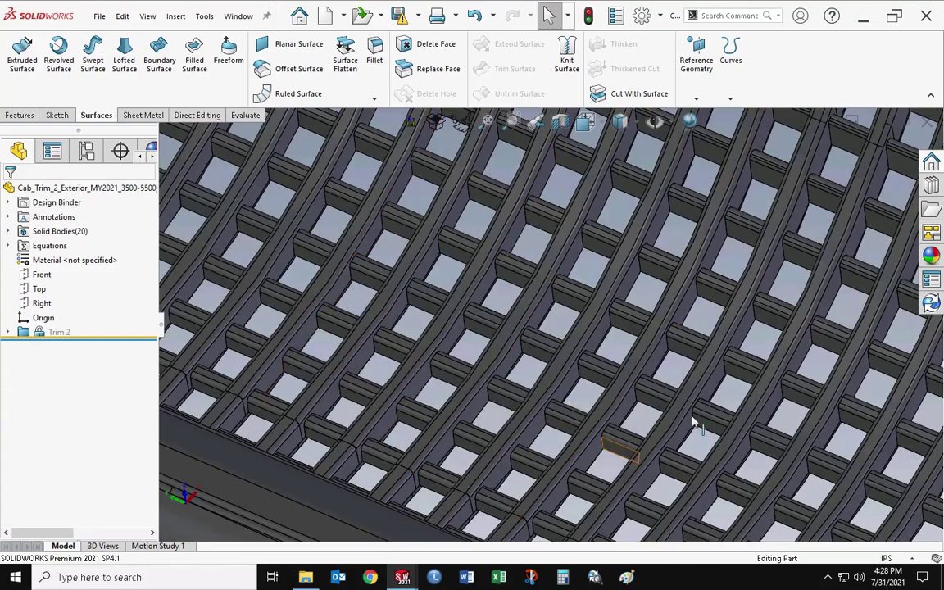
{"action": "scroll", "coordinate": [484, 336], "scroll_direction": "up", "scroll_amount": 10}
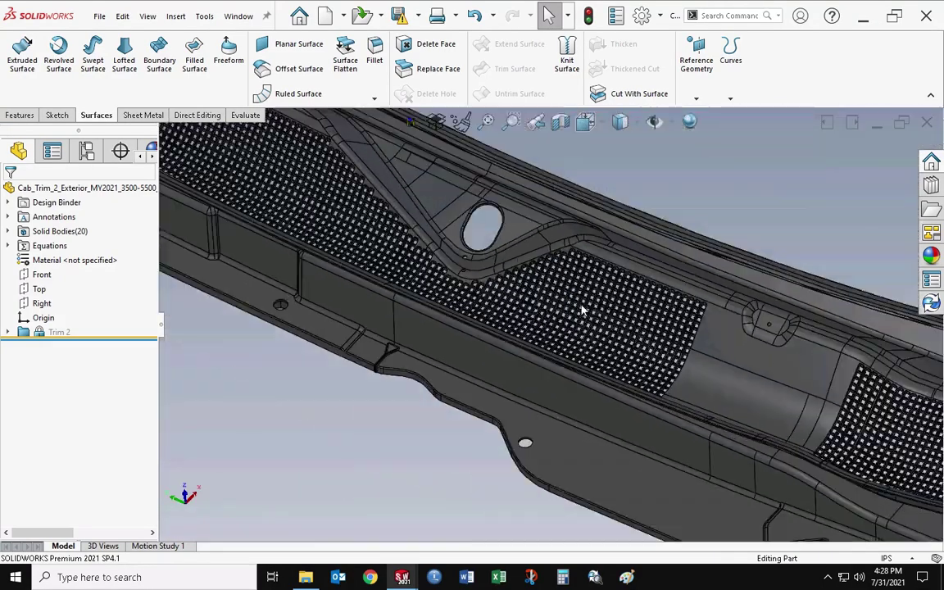
Examine the cab trim's grille mesh up close at several places along its length, including the end beside the plain curved area
{"action": "scroll", "coordinate": [631, 307], "scroll_direction": "up", "scroll_amount": 6}
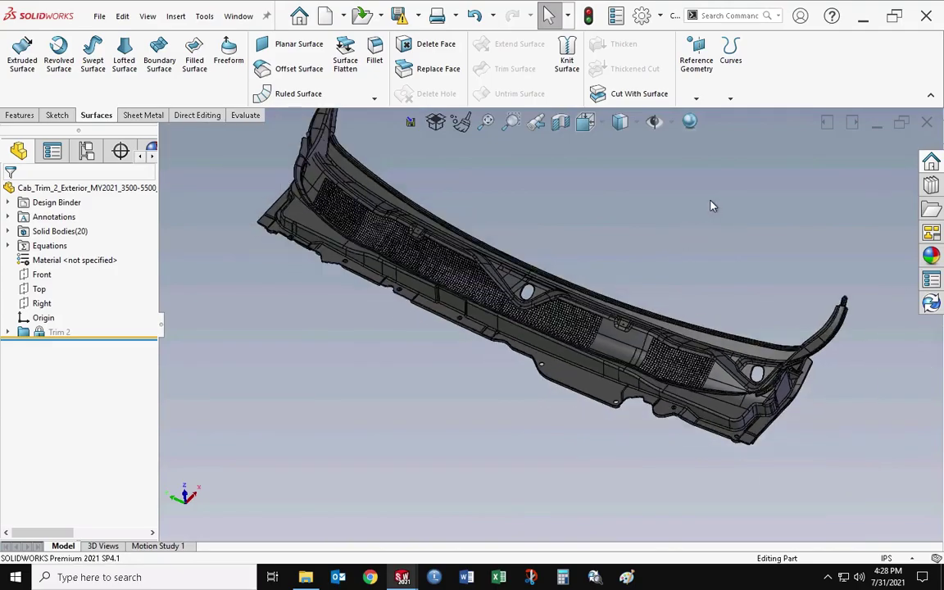
{"action": "scroll", "coordinate": [422, 308], "scroll_direction": "down", "scroll_amount": 10}
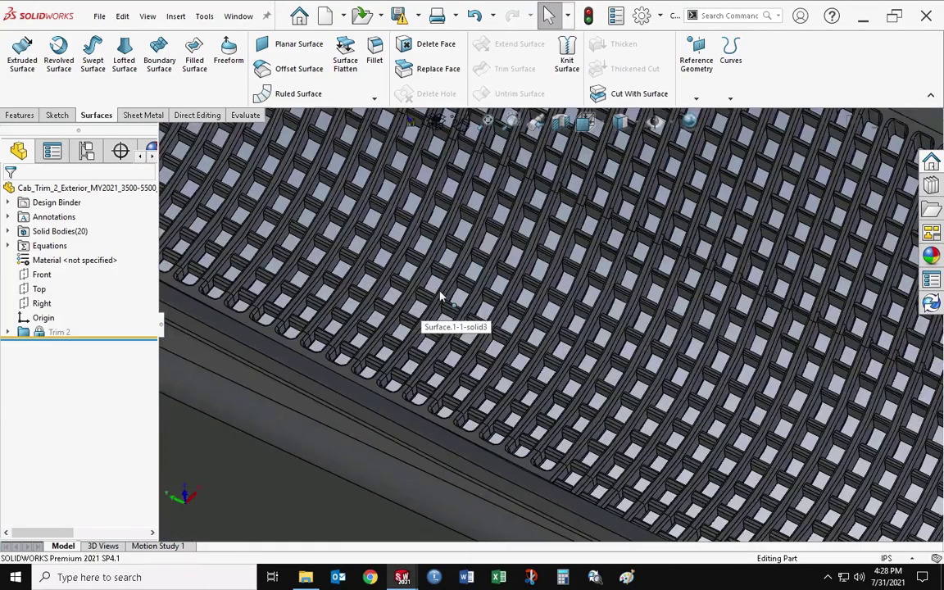
{"action": "scroll", "coordinate": [440, 296], "scroll_direction": "down", "scroll_amount": 2}
{"action": "middle_click_drag", "start_coordinate": [440, 296], "coordinate": [390, 347]}
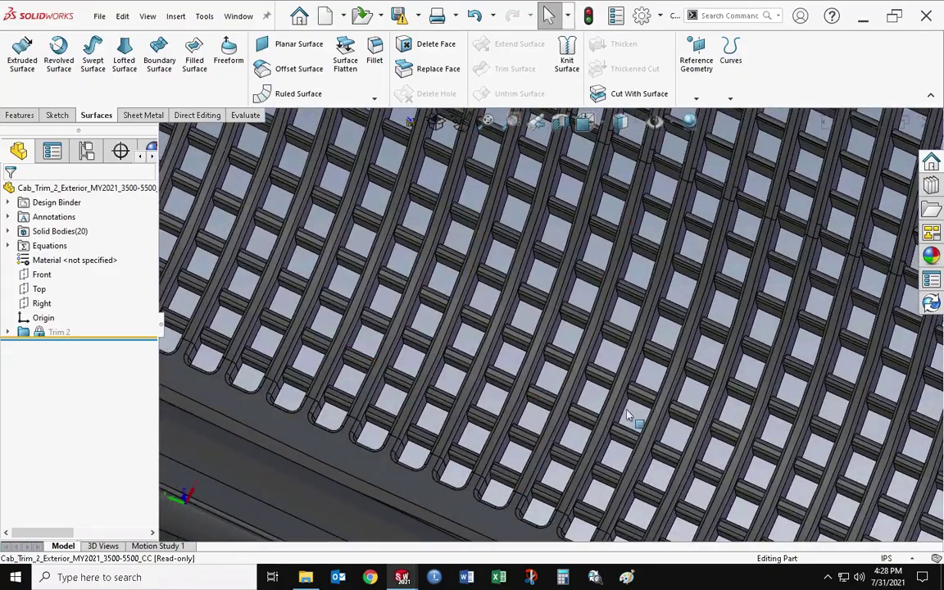
{"action": "scroll", "coordinate": [565, 262], "scroll_direction": "up", "scroll_amount": 6}
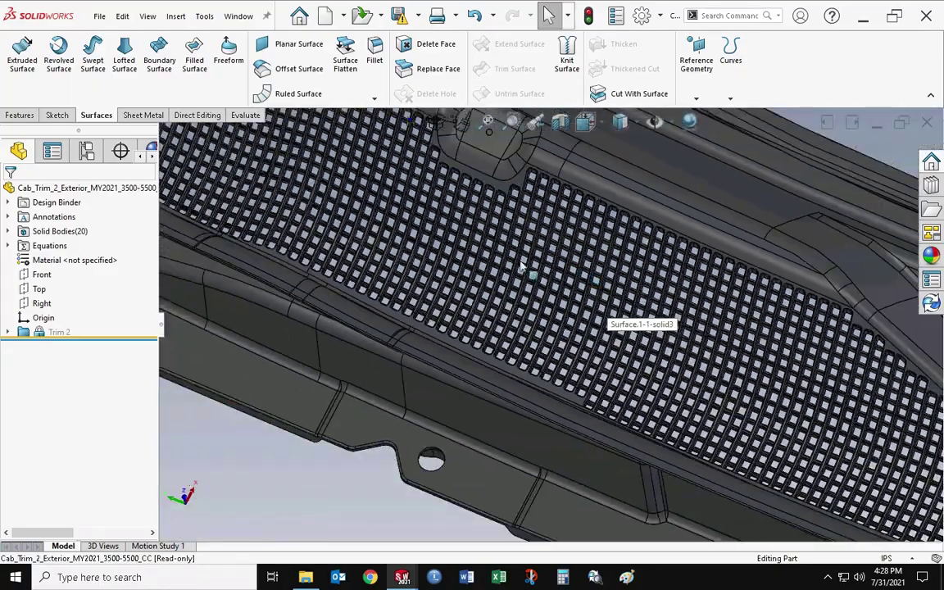
{"action": "middle_click_drag", "start_coordinate": [521, 267], "coordinate": [377, 227]}
{"action": "scroll", "coordinate": [641, 366], "scroll_direction": "up", "scroll_amount": 5}
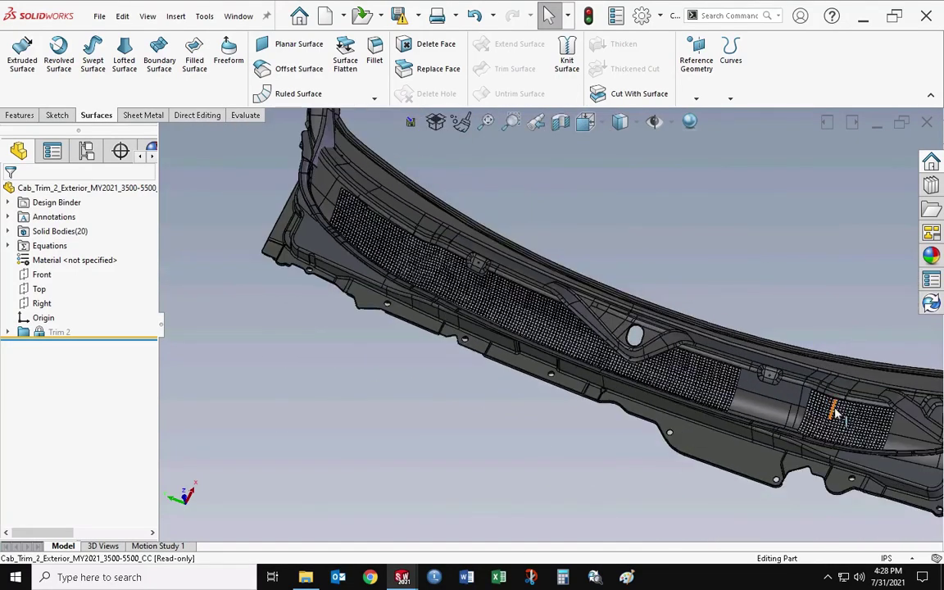
{"action": "scroll", "coordinate": [827, 415], "scroll_direction": "up", "scroll_amount": 2}
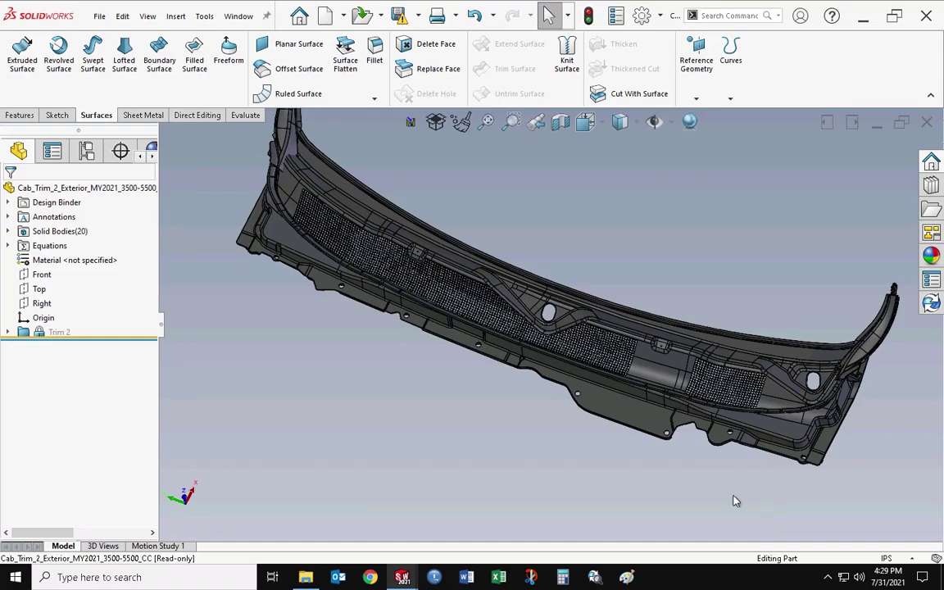
{"action": "scroll", "coordinate": [598, 356], "scroll_direction": "down", "scroll_amount": 5}
{"action": "scroll", "coordinate": [637, 365], "scroll_direction": "down", "scroll_amount": 2}
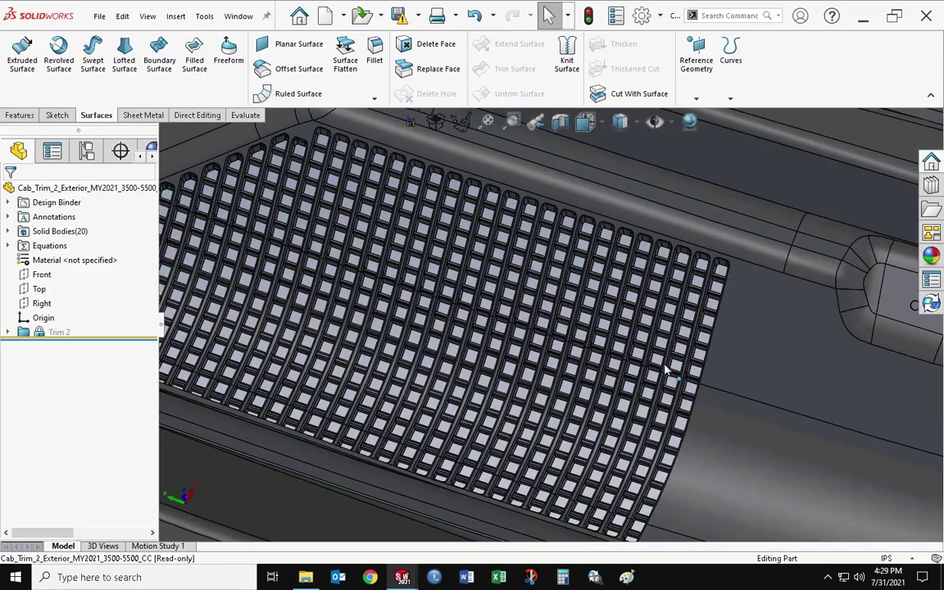
{"action": "scroll", "coordinate": [674, 396], "scroll_direction": "up", "scroll_amount": 5}
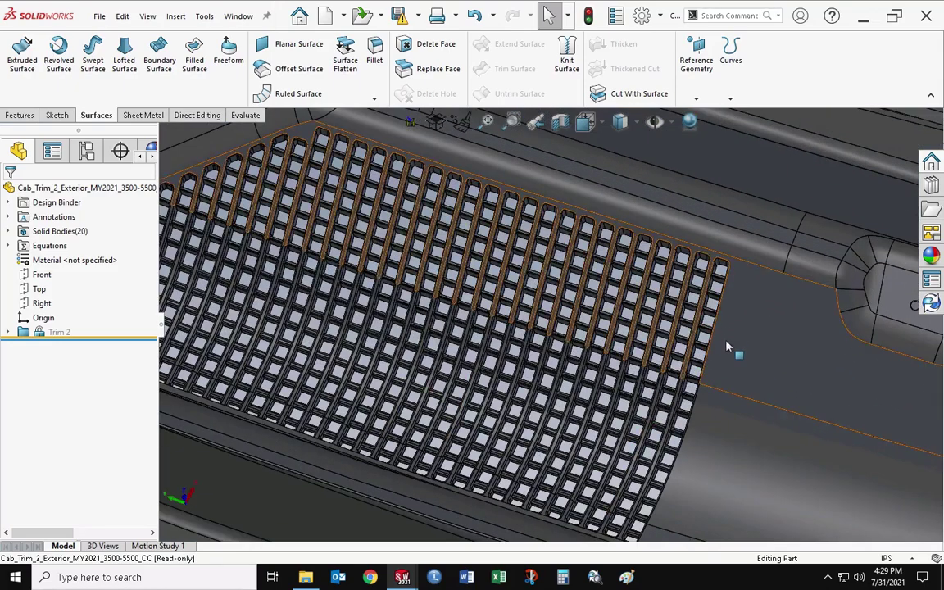
Examine the plain curved face between the two grille sections and compare it with the mesh next to it
{"action": "left_click", "coordinate": [707, 411]}
{"action": "scroll", "coordinate": [688, 381], "scroll_direction": "up", "scroll_amount": 3}
{"action": "scroll", "coordinate": [630, 381], "scroll_direction": "down", "scroll_amount": 2}
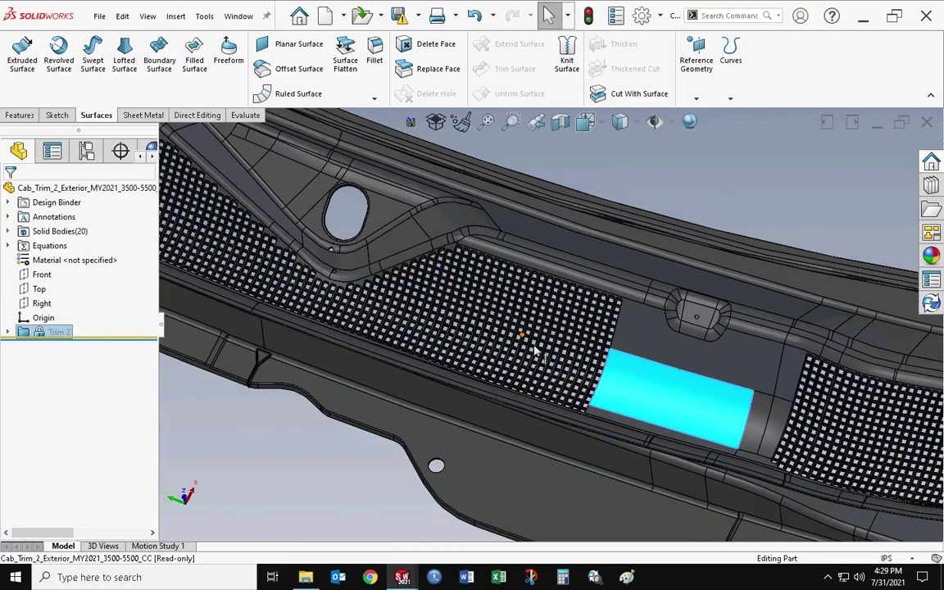
{"action": "scroll", "coordinate": [518, 328], "scroll_direction": "up", "scroll_amount": 3}
{"action": "key", "text": "Escape"}
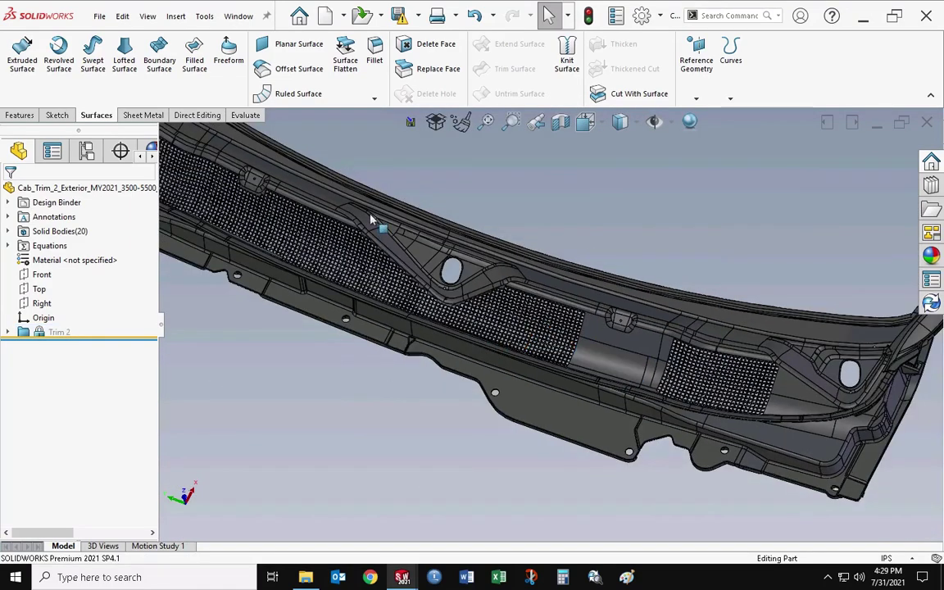
{"action": "middle_click_drag", "start_coordinate": [370, 219], "coordinate": [416, 246], "text": "ctrl"}
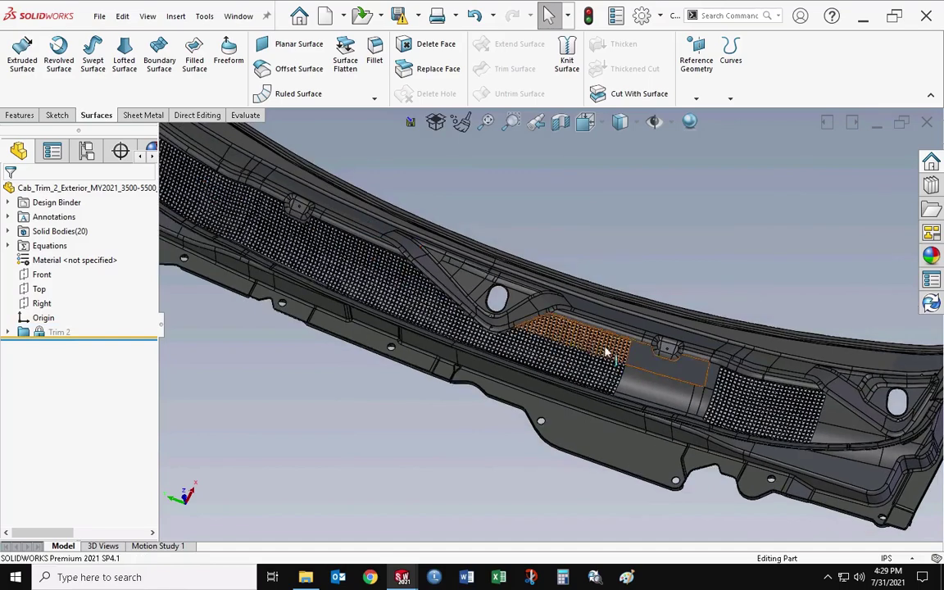
{"action": "scroll", "coordinate": [574, 351], "scroll_direction": "down", "scroll_amount": 3}
{"action": "scroll", "coordinate": [574, 351], "scroll_direction": "down", "scroll_amount": 2}
{"action": "scroll", "coordinate": [547, 348], "scroll_direction": "up", "scroll_amount": 5}
{"action": "scroll", "coordinate": [543, 345], "scroll_direction": "up", "scroll_amount": 2}
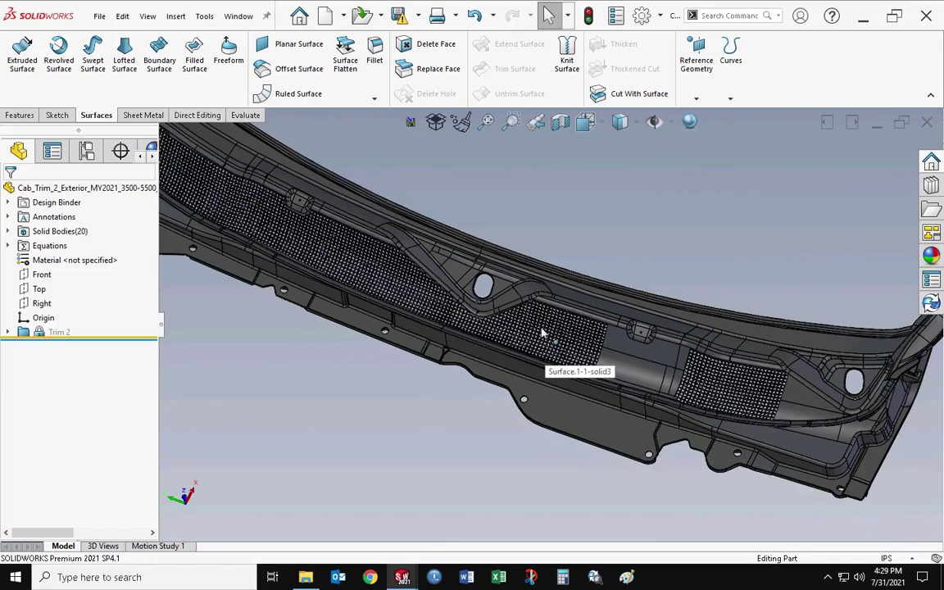
{"action": "mouse_move", "coordinate": [537, 332]}
{"action": "middle_mouse_down"}
{"action": "mouse_move", "coordinate": [531, 327]}
{"action": "mouse_move", "coordinate": [537, 333]}
{"action": "middle_mouse_up"}
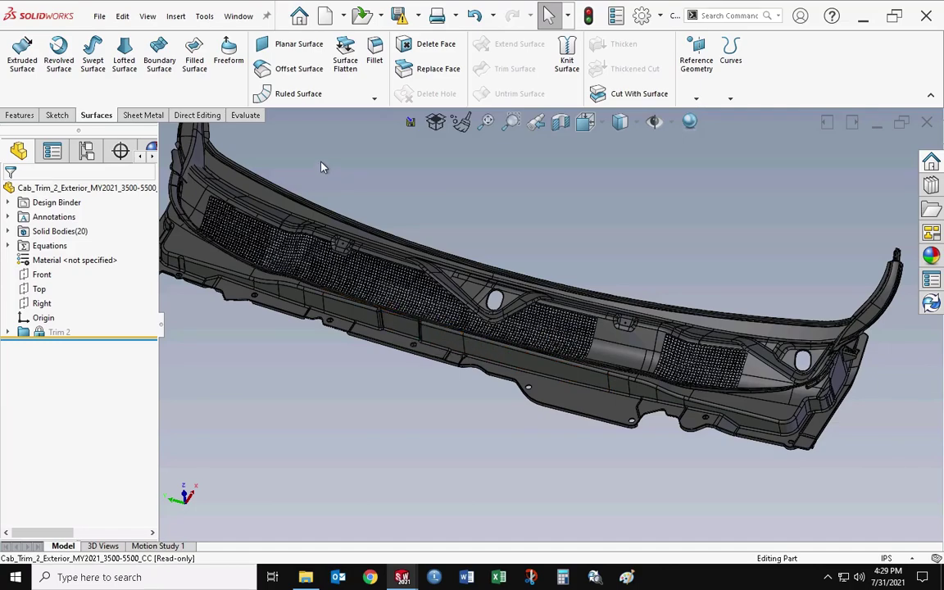
Inspect the mesh rows at the far end of the long grille section and the edges bordering them
{"action": "scroll", "coordinate": [250, 242], "scroll_direction": "down", "scroll_amount": 5}
{"action": "scroll", "coordinate": [289, 221], "scroll_direction": "down", "scroll_amount": 8}
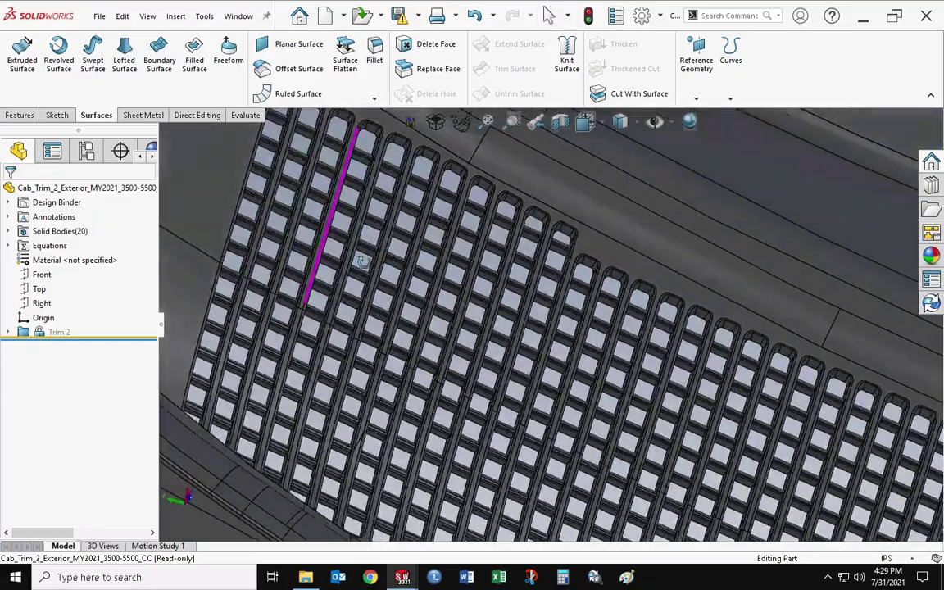
{"action": "middle_click_drag", "start_coordinate": [361, 261], "coordinate": [298, 294]}
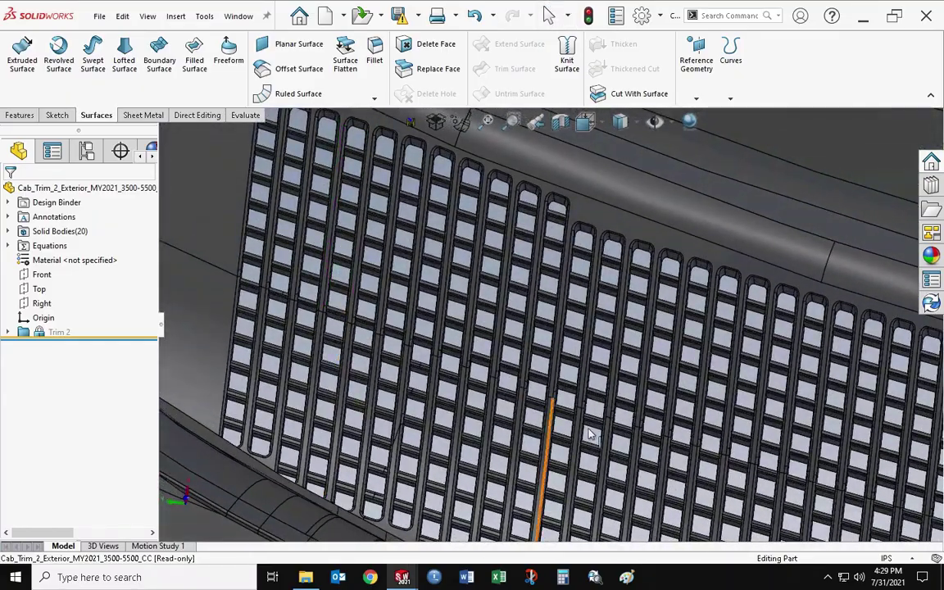
{"action": "scroll", "coordinate": [725, 406], "scroll_direction": "up", "scroll_amount": 5}
{"action": "scroll", "coordinate": [725, 405], "scroll_direction": "up", "scroll_amount": 3}
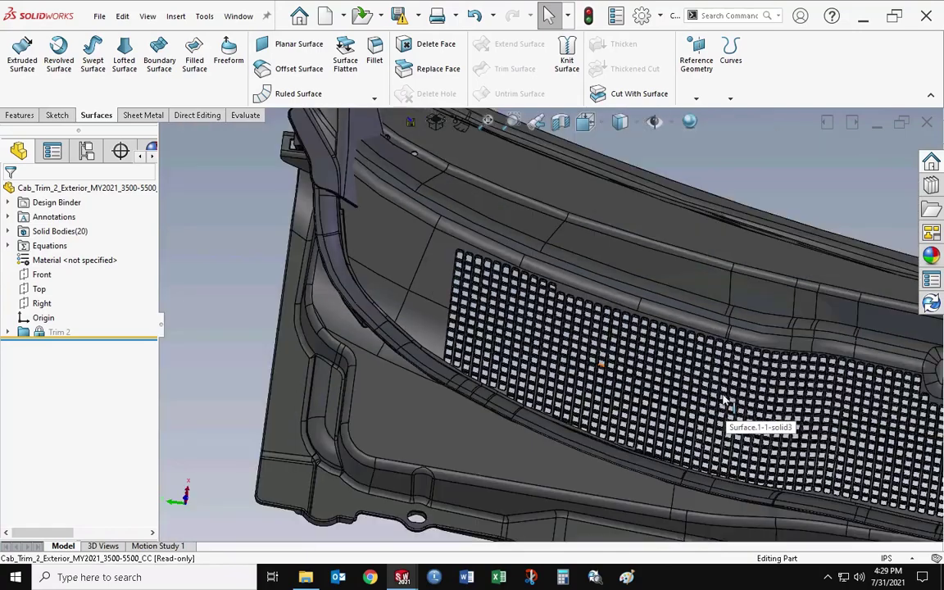
{"action": "scroll", "coordinate": [495, 328], "scroll_direction": "down", "scroll_amount": 4}
{"action": "middle_click_drag", "start_coordinate": [497, 327], "coordinate": [353, 201]}
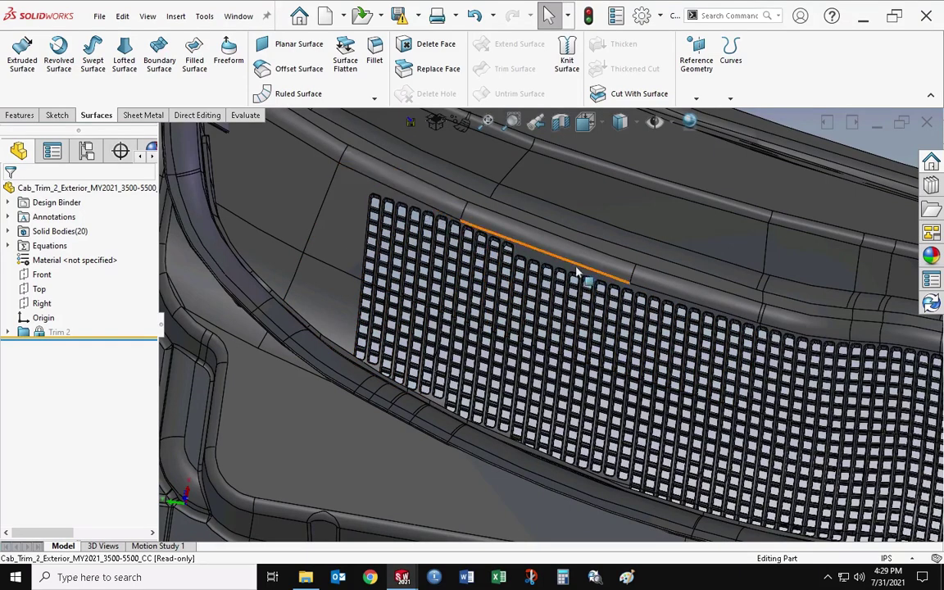
{"action": "scroll", "coordinate": [883, 368], "scroll_direction": "up", "scroll_amount": 5}
{"action": "middle_click_drag", "start_coordinate": [885, 402], "coordinate": [737, 385], "text": "ctrl"}
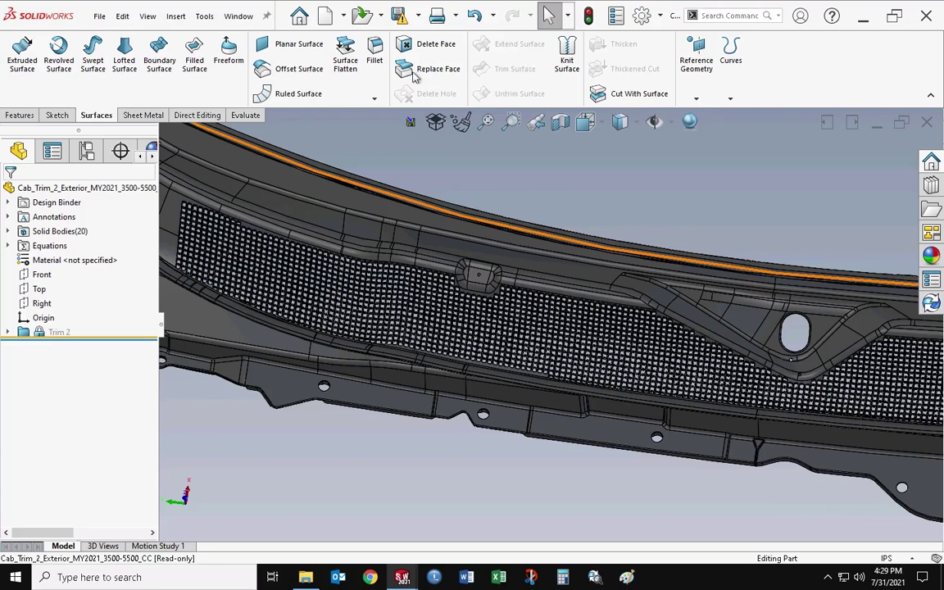
Review the direct-editing and surface tools available for covering the grille, and check the plain face between the mesh sections
{"action": "left_click", "coordinate": [196, 115]}
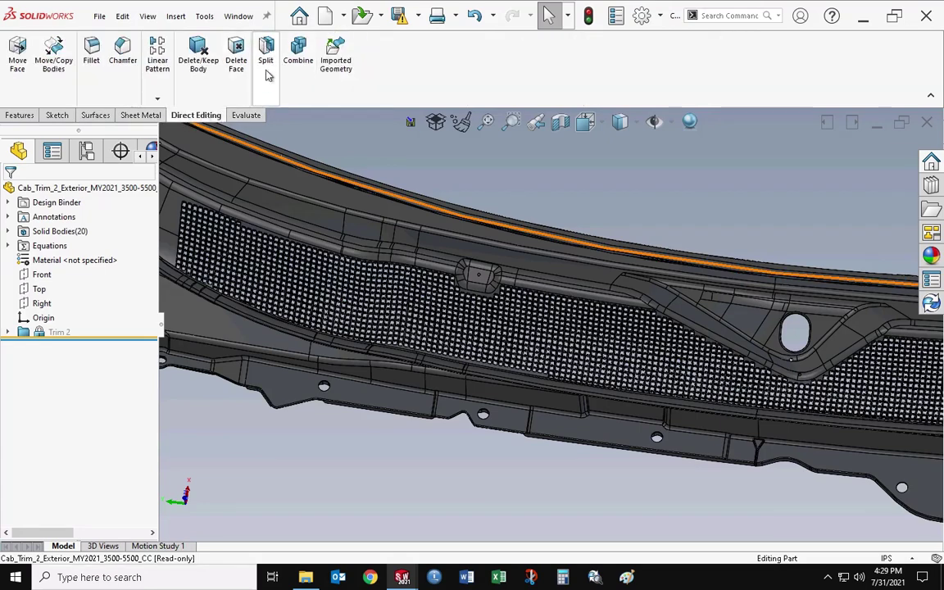
{"action": "scroll", "coordinate": [819, 377], "scroll_direction": "up", "scroll_amount": 6}
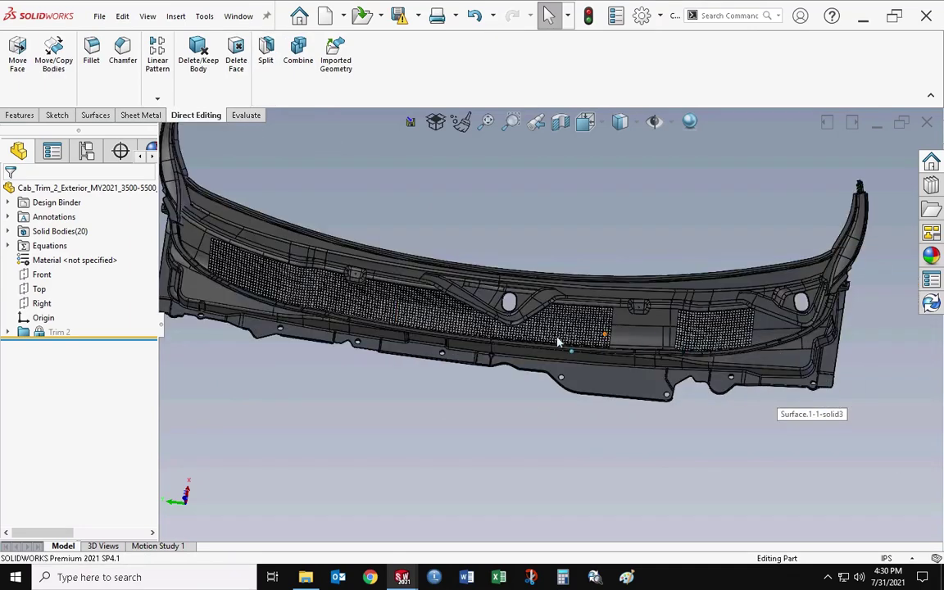
{"action": "middle_click_drag", "start_coordinate": [477, 298], "coordinate": [484, 281]}
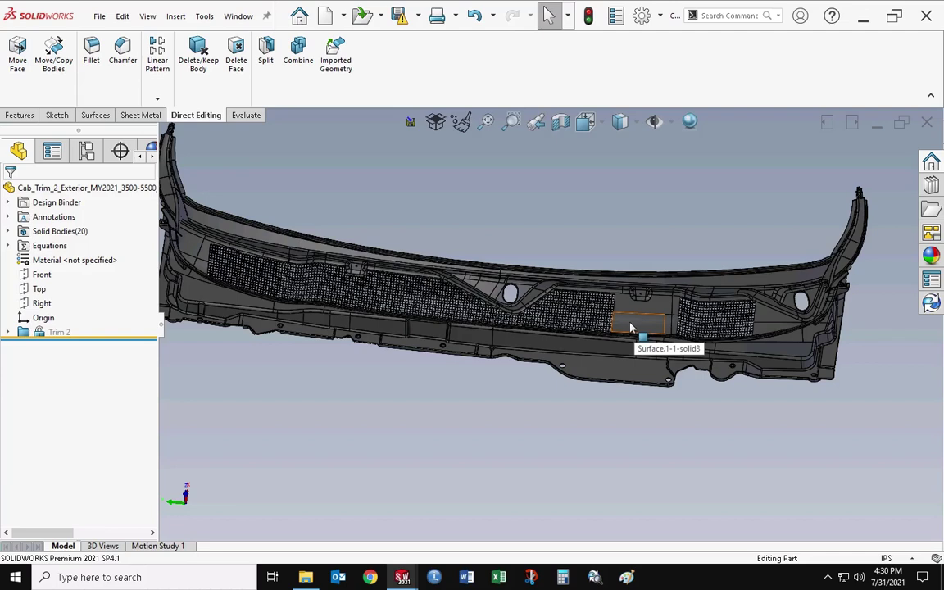
{"action": "left_click", "coordinate": [95, 114]}
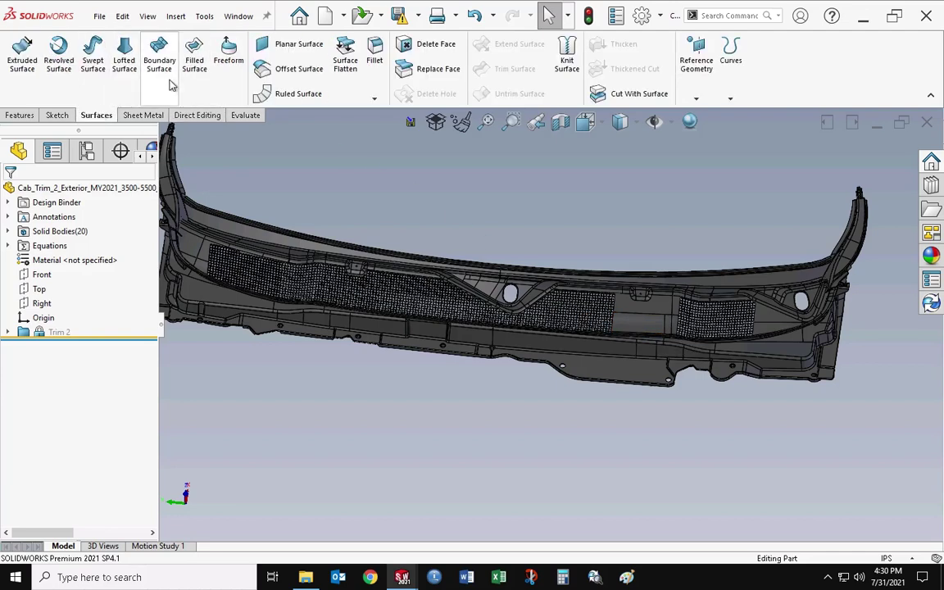
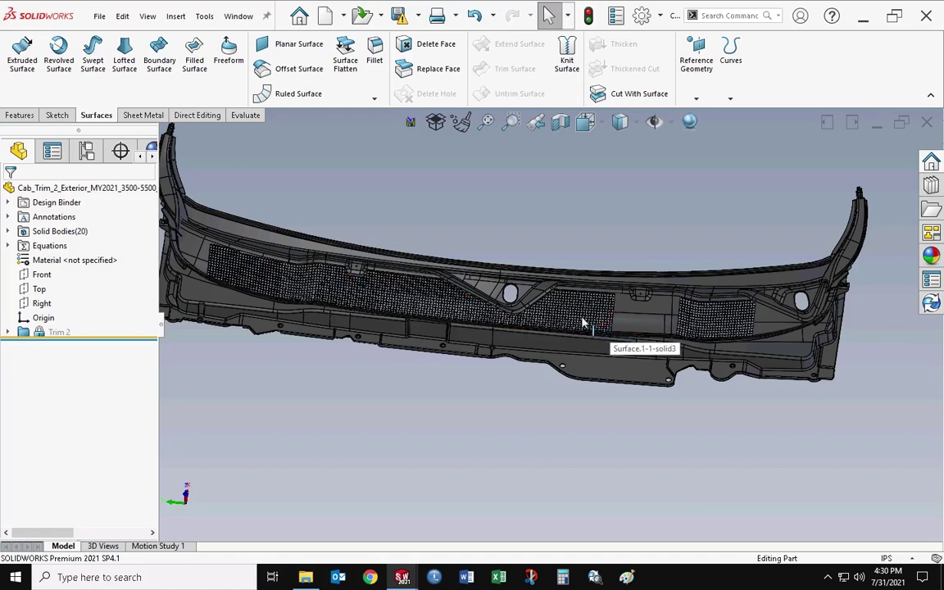
{"action": "left_click", "coordinate": [631, 327]}
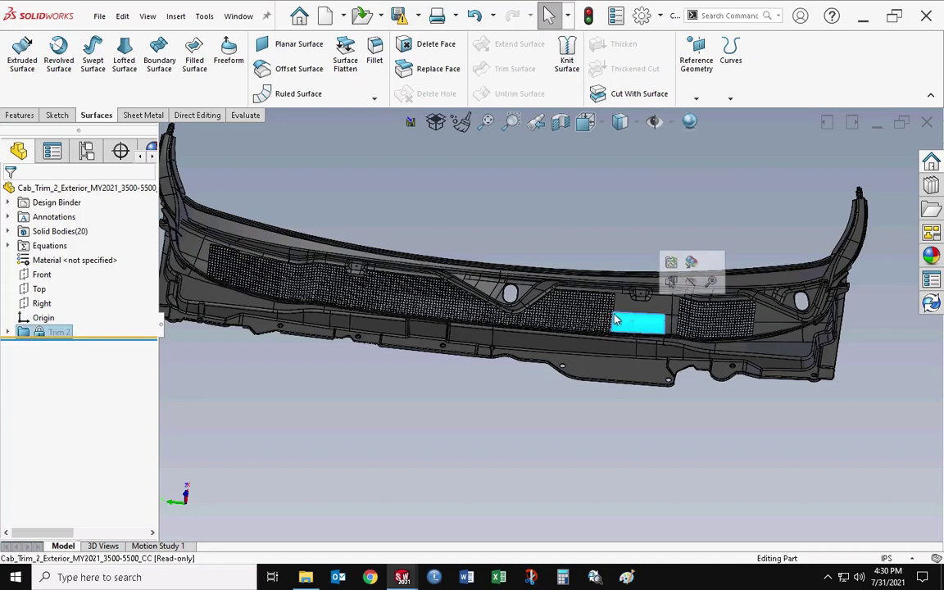
{"action": "left_click", "coordinate": [579, 405]}
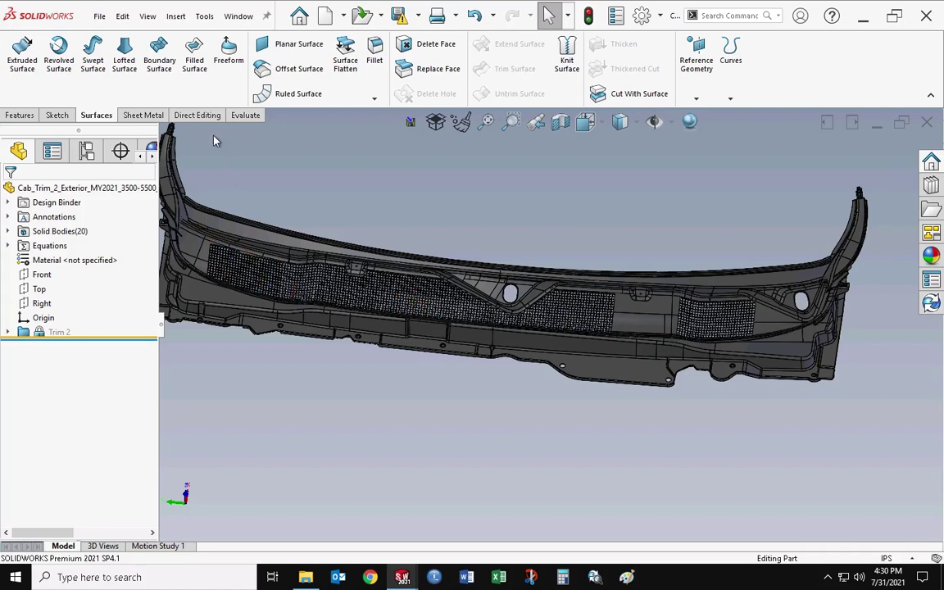
Try a surface copy with a 0.000 in offset, selecting the two end faces and four adjoining faces along the grille's upper edge
{"action": "left_click", "coordinate": [299, 70]}
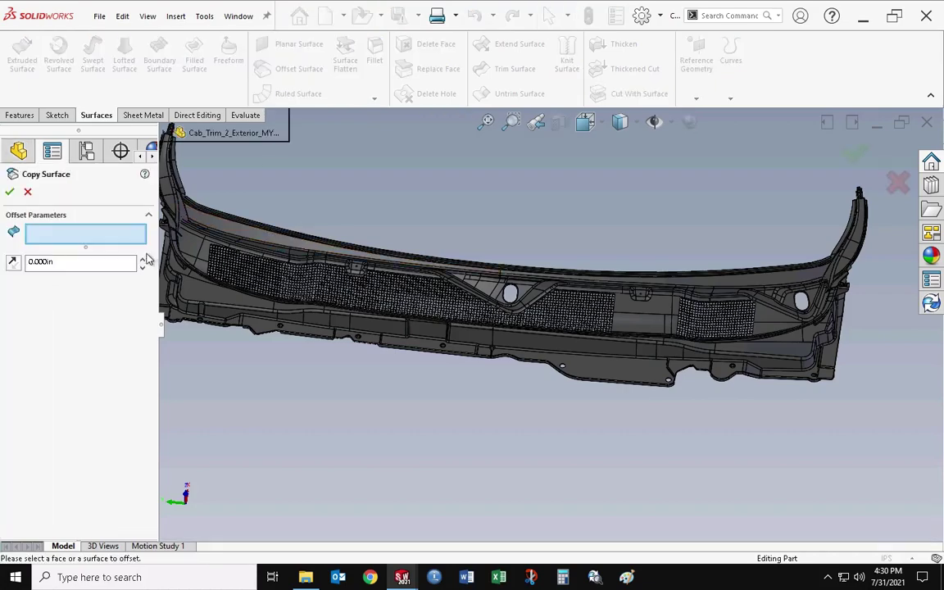
{"action": "scroll", "coordinate": [238, 299], "scroll_direction": "down", "scroll_amount": 10}
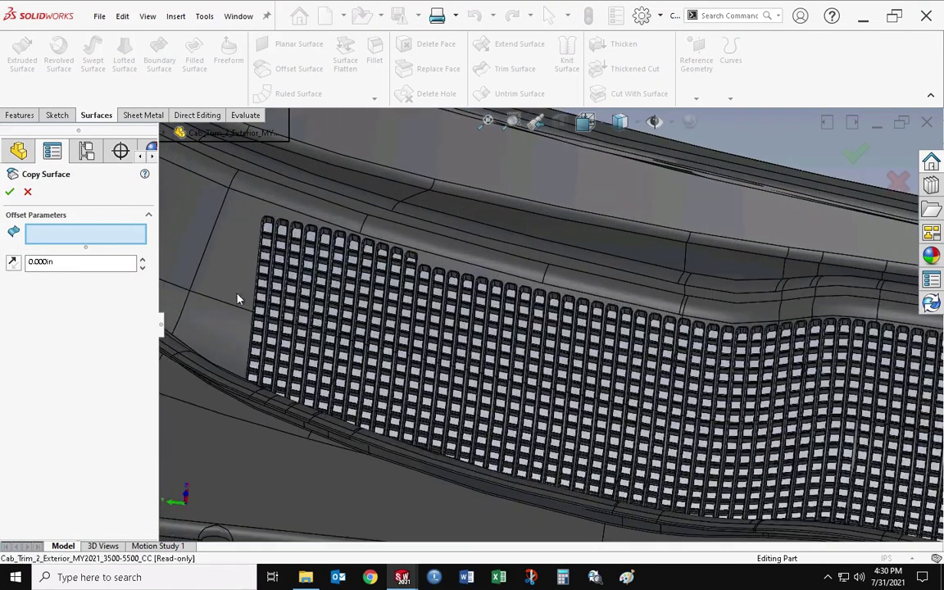
{"action": "left_click", "coordinate": [238, 299]}
{"action": "left_click", "coordinate": [209, 332]}
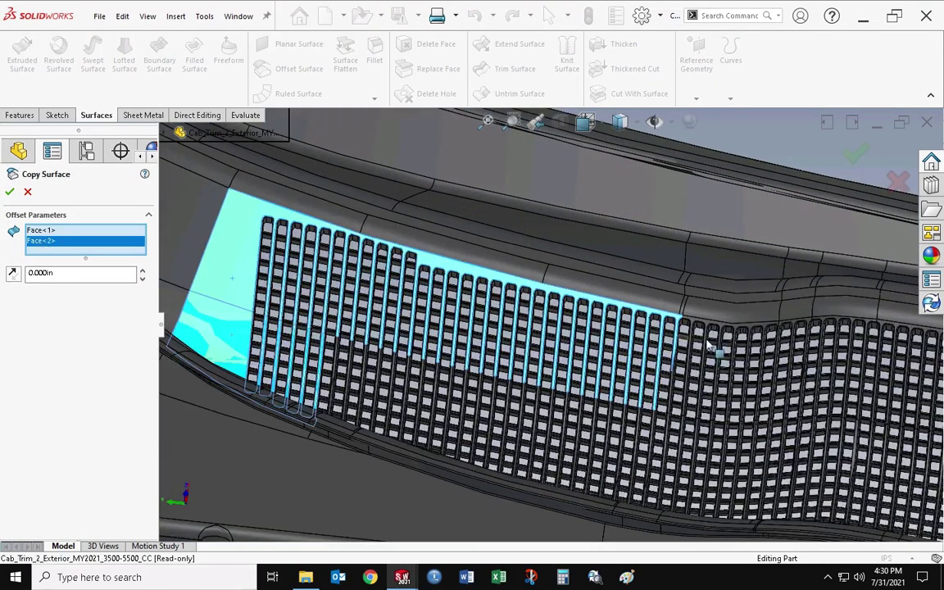
{"action": "scroll", "coordinate": [699, 329], "scroll_direction": "down", "scroll_amount": 4}
{"action": "left_click", "coordinate": [737, 344]}
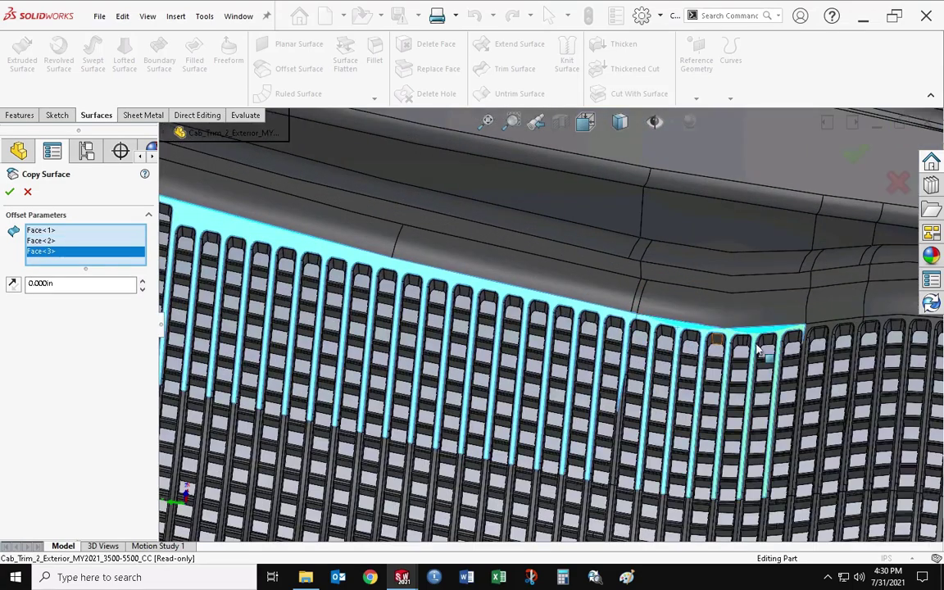
{"action": "left_click", "coordinate": [811, 332]}
{"action": "mouse_move", "coordinate": [811, 332]}
{"action": "middle_mouse_down"}
{"action": "mouse_move", "coordinate": [852, 337]}
{"action": "mouse_move", "coordinate": [817, 328]}
{"action": "middle_mouse_up"}
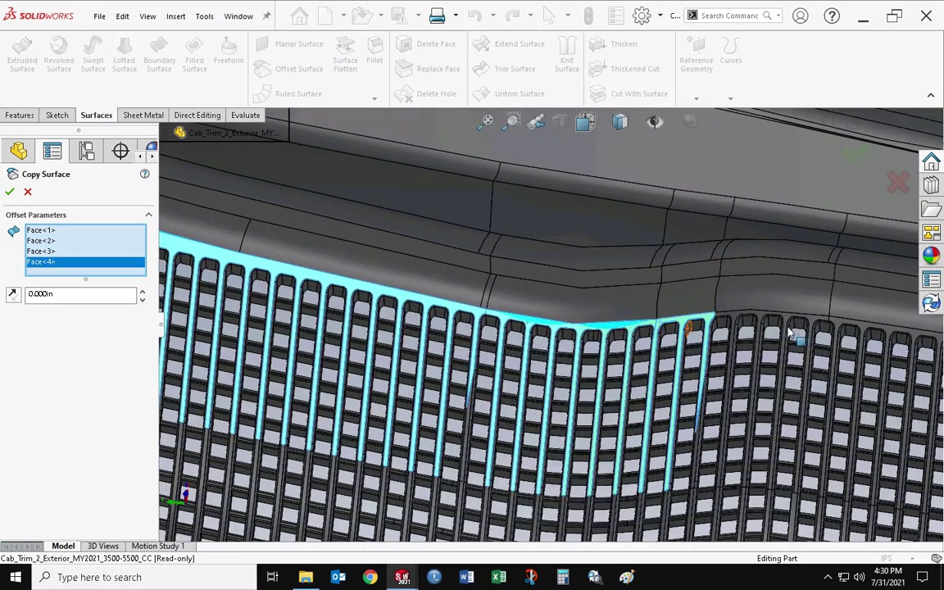
{"action": "left_click", "coordinate": [817, 328]}
{"action": "left_click", "coordinate": [852, 330]}
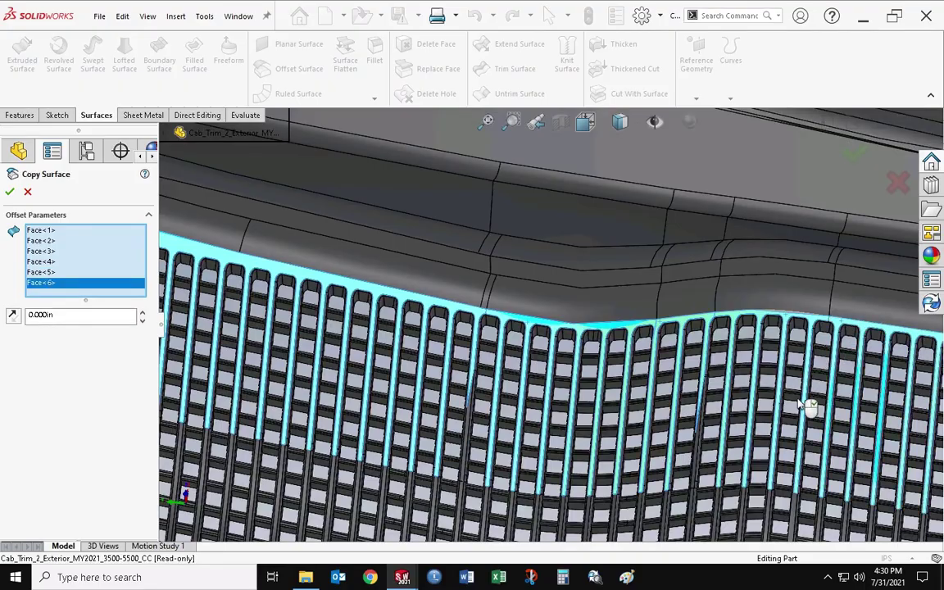
Add two more grille faces toward the oval hole to the surface copy, examine the selection, and close the command
{"action": "scroll", "coordinate": [813, 394], "scroll_direction": "up", "scroll_amount": 3}
{"action": "scroll", "coordinate": [870, 388], "scroll_direction": "down", "scroll_amount": 2}
{"action": "middle_click_drag", "start_coordinate": [870, 387], "coordinate": [679, 364]}
{"action": "left_click", "coordinate": [501, 344]}
{"action": "left_click", "coordinate": [564, 354]}
{"action": "scroll", "coordinate": [329, 302], "scroll_direction": "up", "scroll_amount": 3}
{"action": "middle_click_drag", "start_coordinate": [329, 301], "coordinate": [310, 256]}
{"action": "scroll", "coordinate": [279, 289], "scroll_direction": "down", "scroll_amount": 2}
{"action": "scroll", "coordinate": [279, 289], "scroll_direction": "down", "scroll_amount": 5}
{"action": "scroll", "coordinate": [310, 256], "scroll_direction": "up", "scroll_amount": 6}
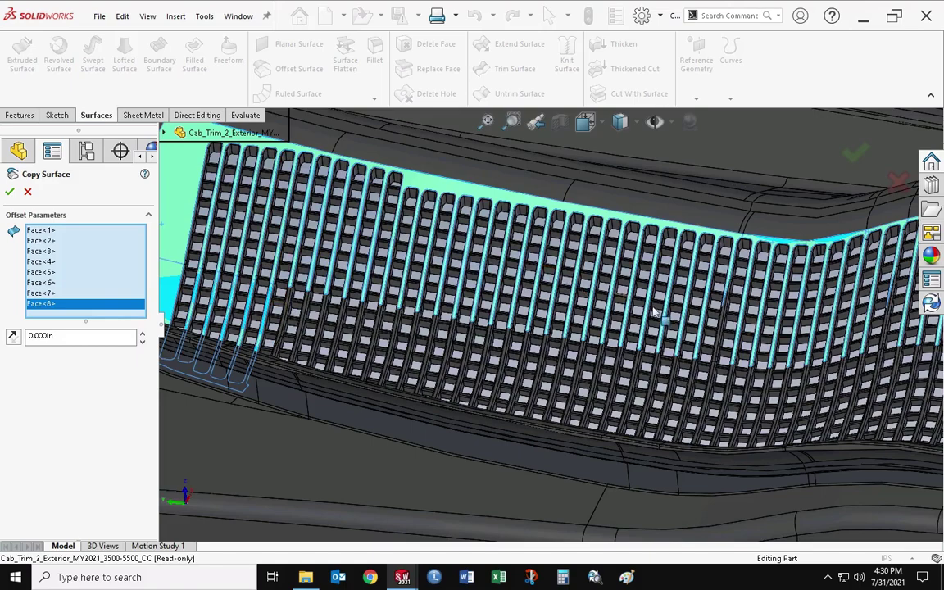
{"action": "middle_click_drag", "start_coordinate": [442, 271], "coordinate": [622, 297]}
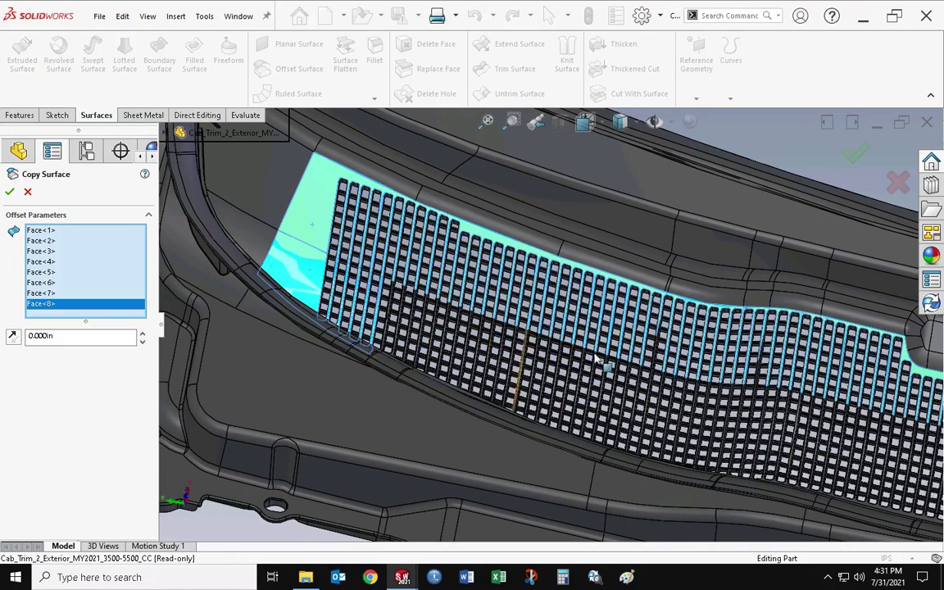
{"action": "scroll", "coordinate": [576, 354], "scroll_direction": "up", "scroll_amount": 6}
{"action": "scroll", "coordinate": [896, 404], "scroll_direction": "up", "scroll_amount": 3}
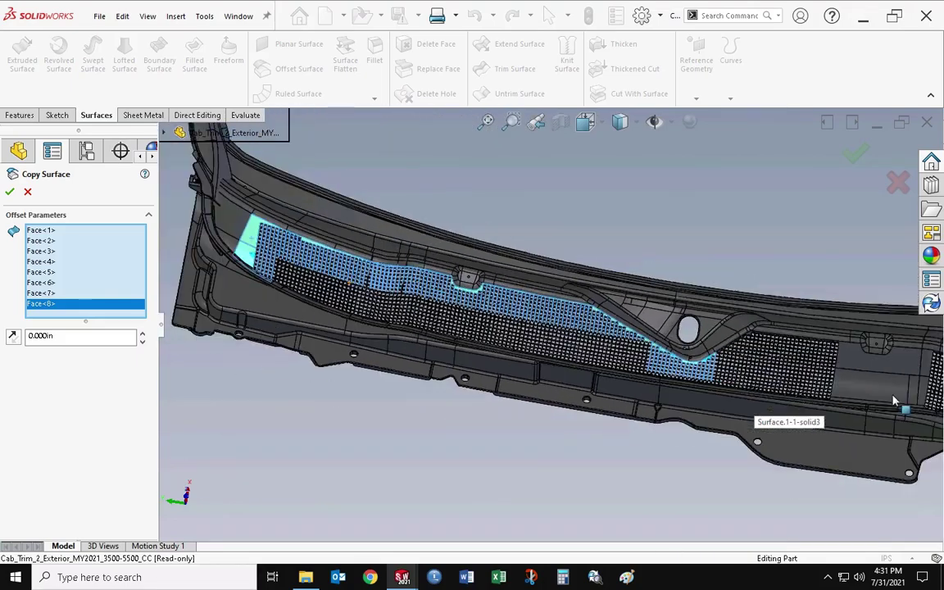
{"action": "key", "text": "Return"}
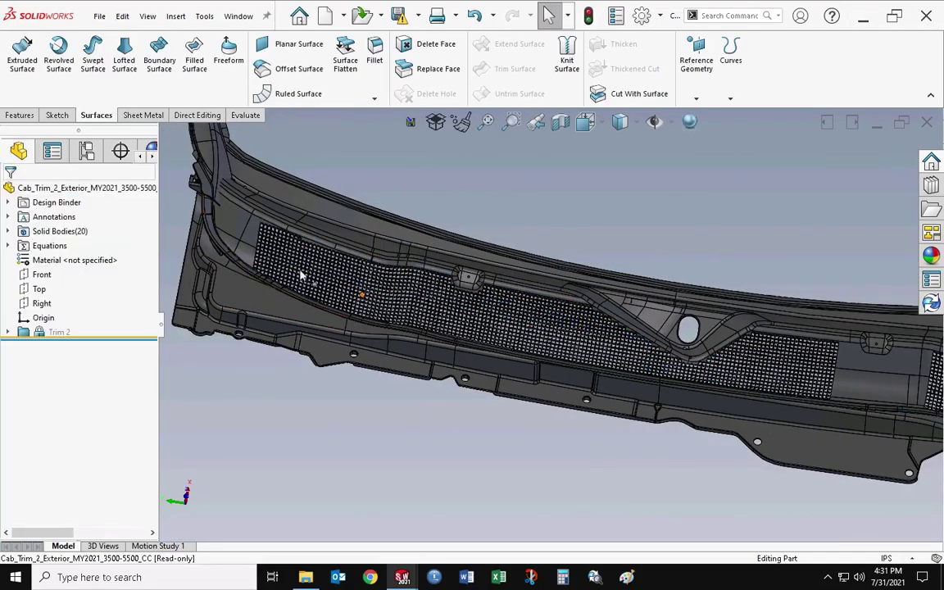
Switch to the Cab_Trim_2_Exterior_MY2021_3500-5500_CC trimmed part
{"action": "key", "text": "Left"}
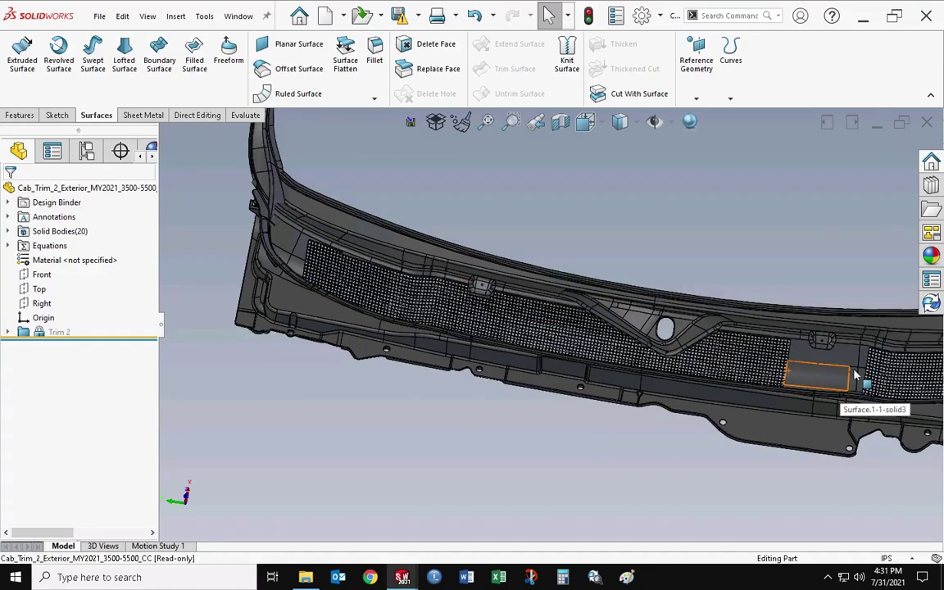
{"action": "key", "text": "f"}
{"action": "key", "text": "Left"}
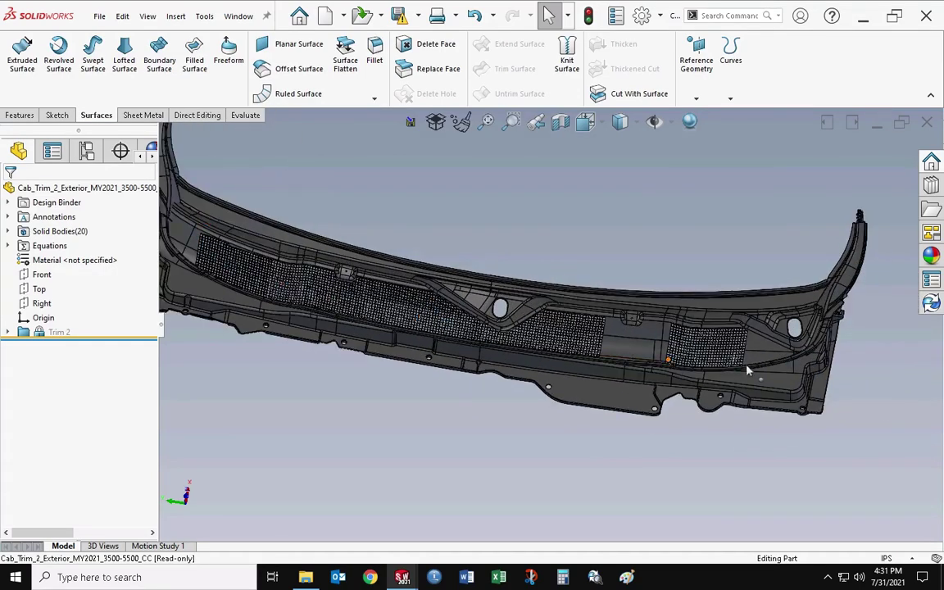
{"action": "left_click", "coordinate": [239, 15]}
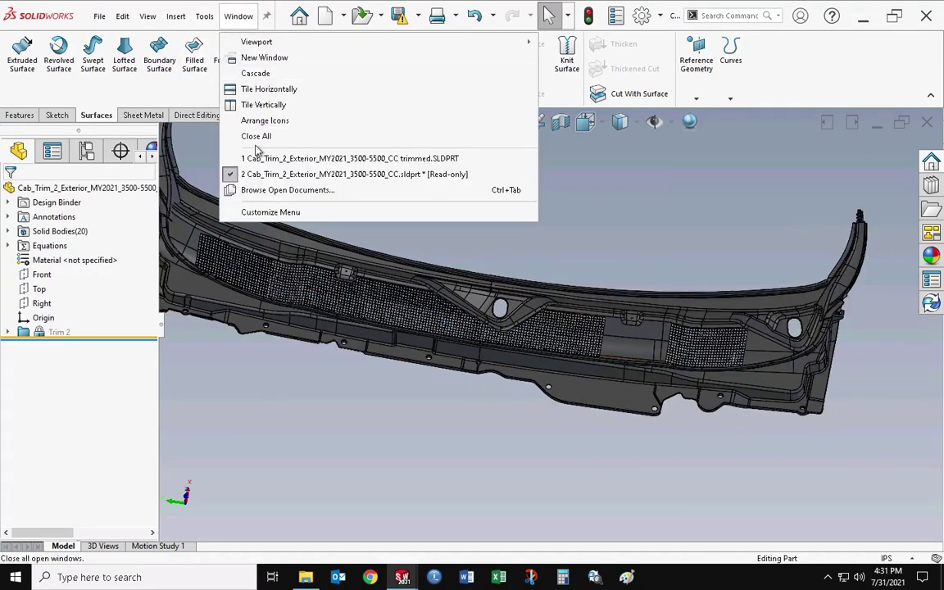
{"action": "left_click", "coordinate": [261, 159]}
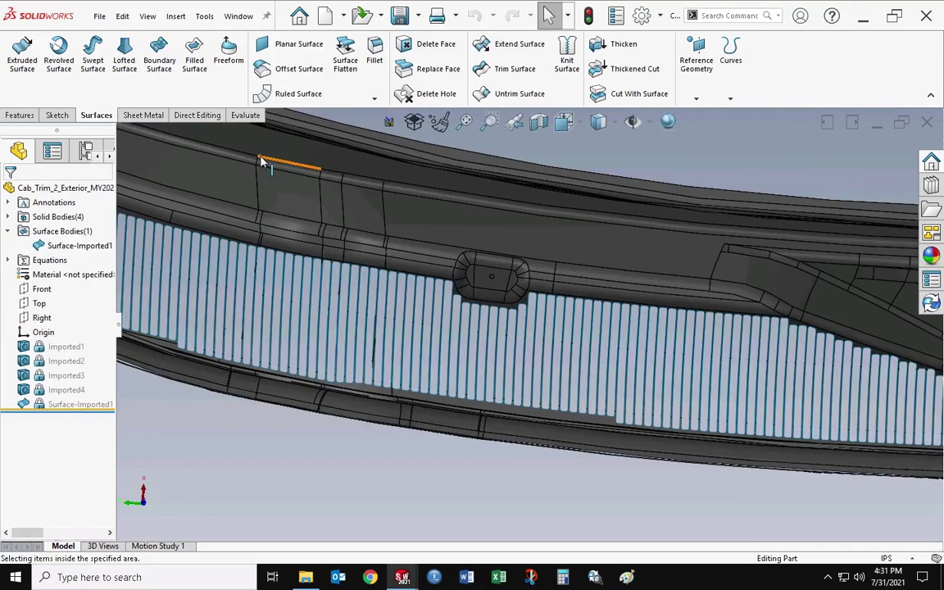
Select the faces at the grille's end and along its upper edge to check how they extend around the slots, and clear the selection
{"action": "scroll", "coordinate": [357, 295], "scroll_direction": "up", "scroll_amount": 3}
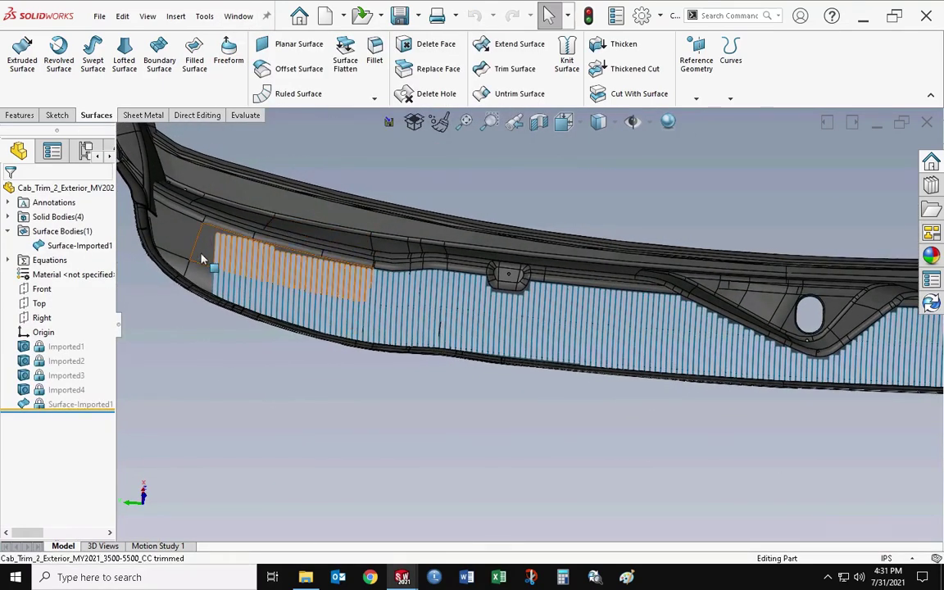
{"action": "left_click", "coordinate": [207, 278]}
{"action": "scroll", "coordinate": [405, 283], "scroll_direction": "down", "scroll_amount": 4}
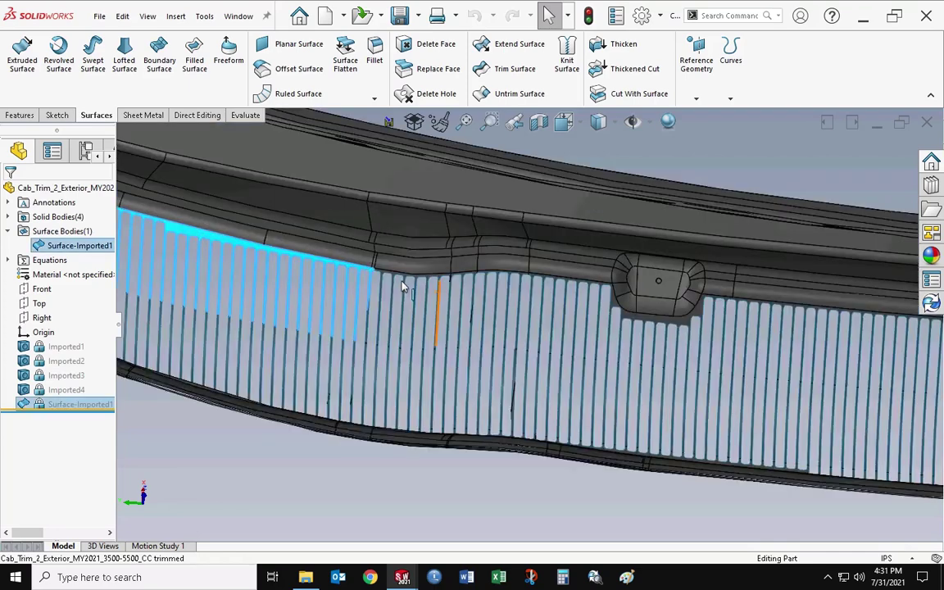
{"action": "left_click", "coordinate": [410, 284], "text": "ctrl"}
{"action": "scroll", "coordinate": [421, 333], "scroll_direction": "up", "scroll_amount": 2}
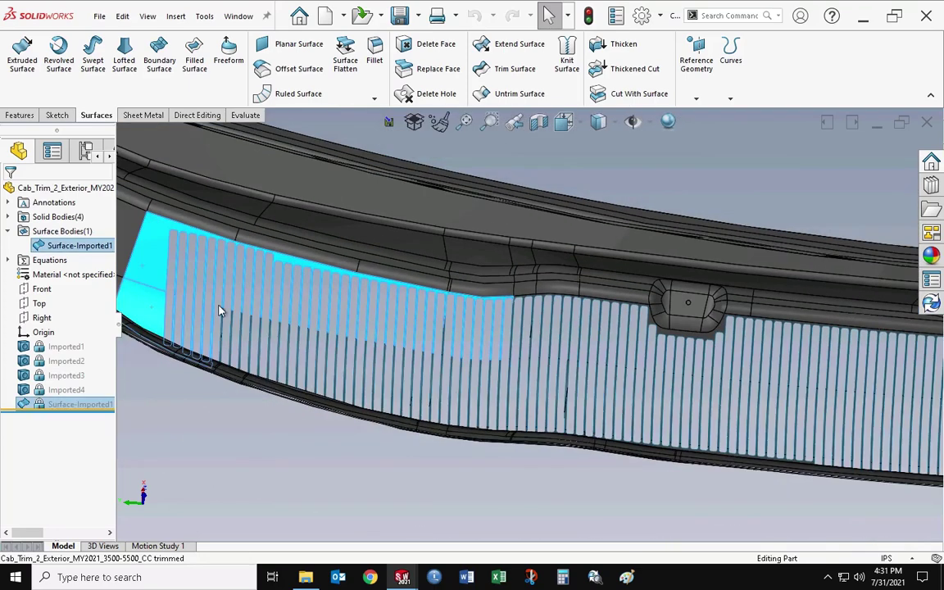
{"action": "left_click", "coordinate": [273, 434]}
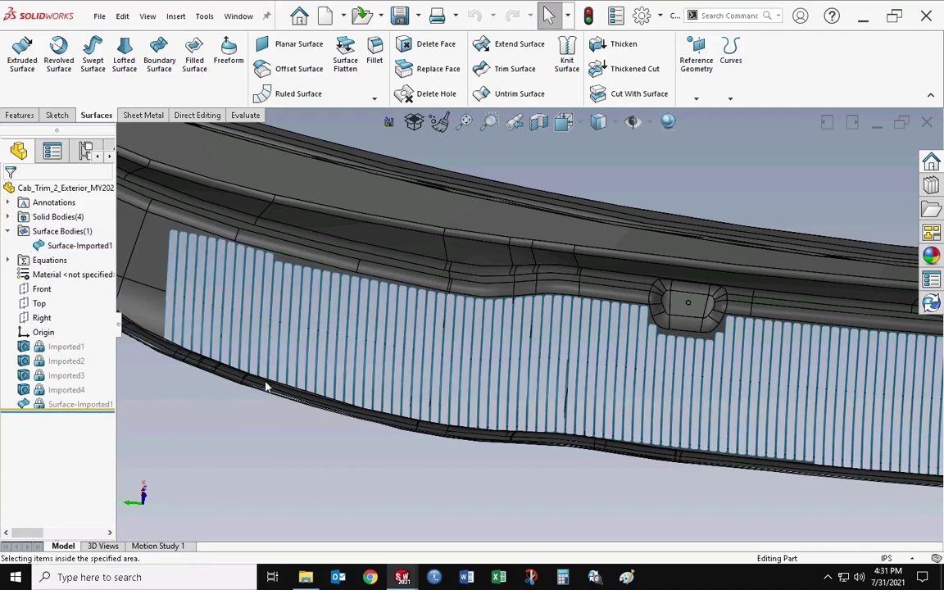
{"action": "middle_click_drag", "start_coordinate": [273, 328], "coordinate": [238, 213]}
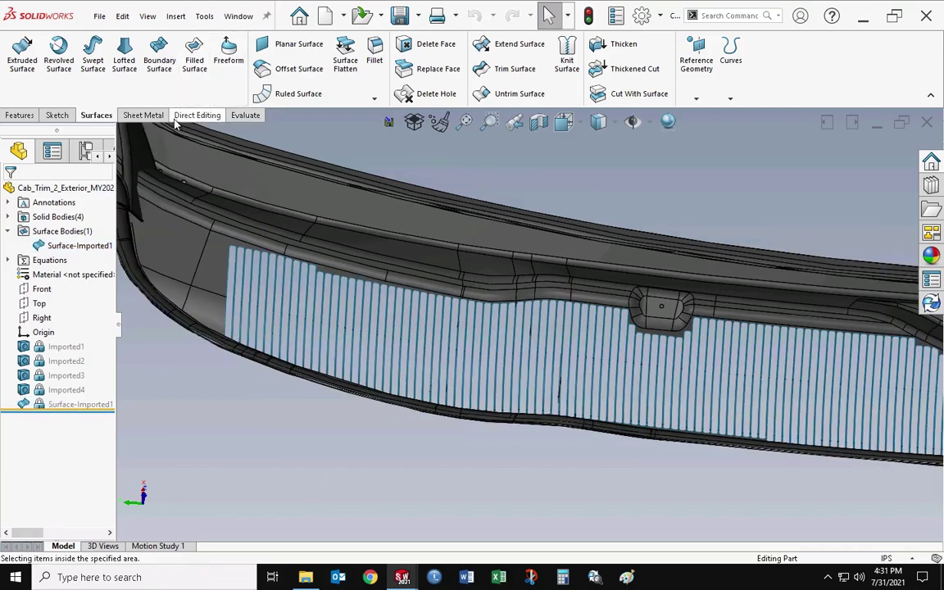
{"action": "left_click", "coordinate": [571, 66]}
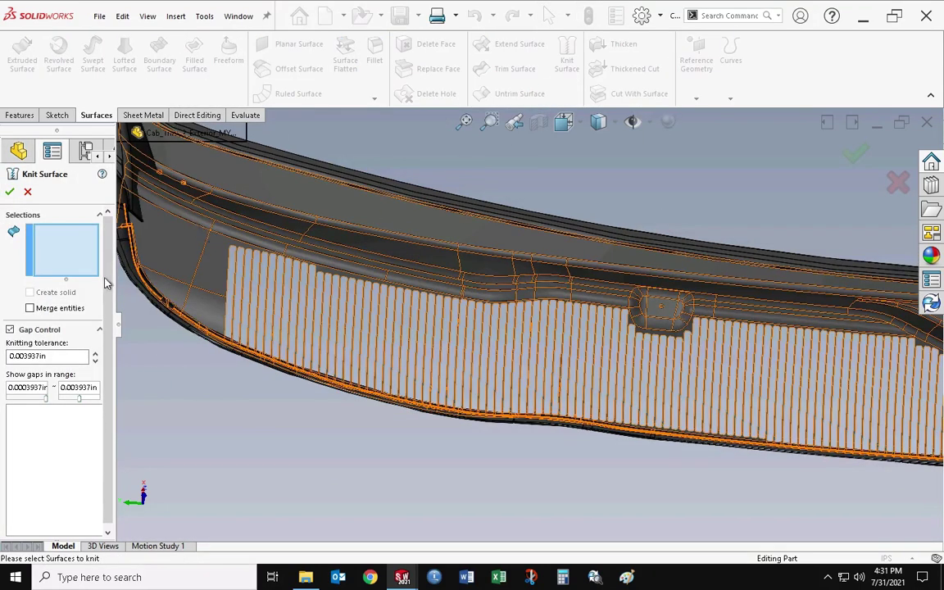
{"action": "left_click", "coordinate": [28, 193]}
Examine the slotted grille sections, the plain area between them and the stretch around the oval hole from several angles
{"action": "middle_click_drag", "start_coordinate": [285, 296], "coordinate": [293, 260]}
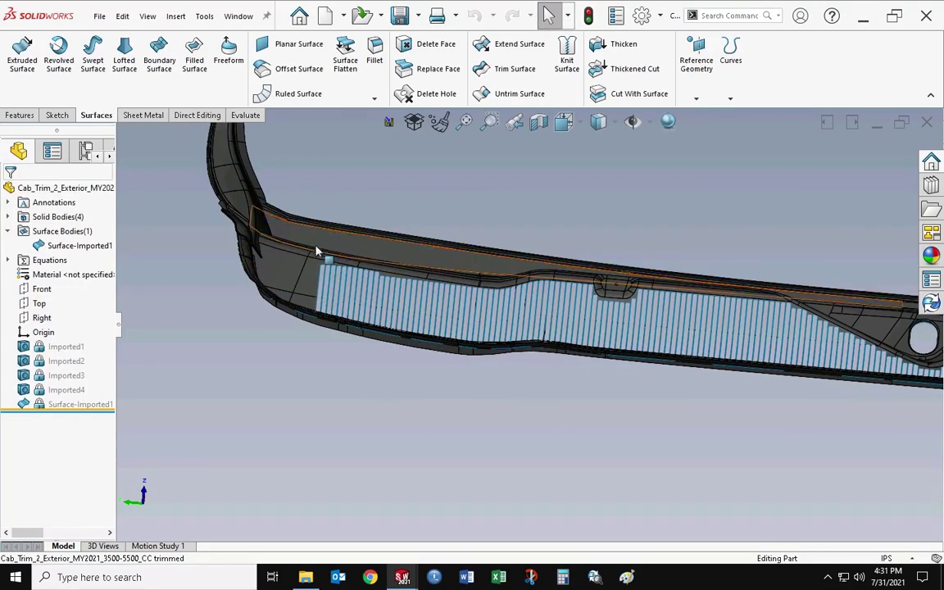
{"action": "middle_click_drag", "start_coordinate": [331, 255], "coordinate": [653, 377]}
{"action": "scroll", "coordinate": [653, 377], "scroll_direction": "down", "scroll_amount": 6}
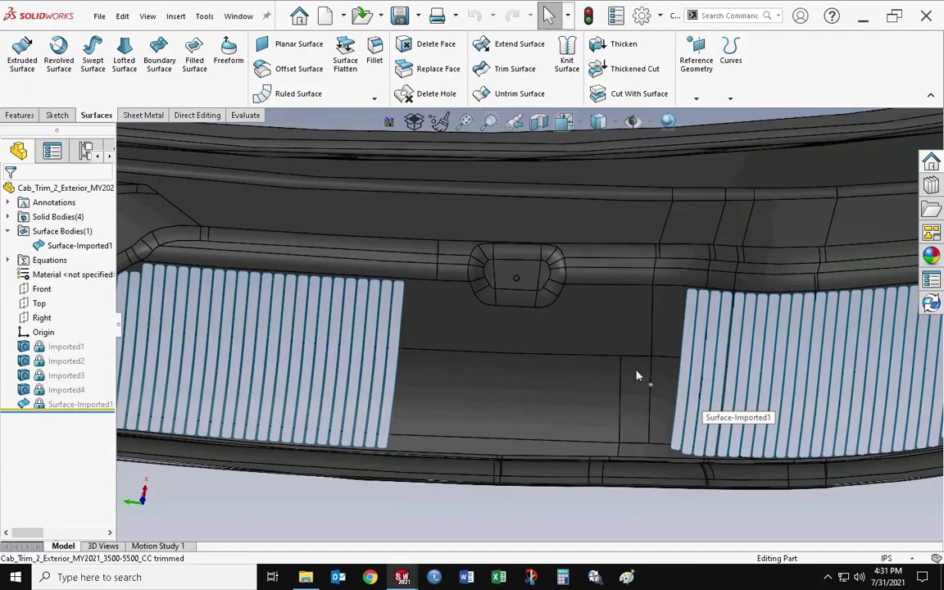
{"action": "scroll", "coordinate": [670, 376], "scroll_direction": "up", "scroll_amount": 5}
{"action": "left_click", "coordinate": [499, 358]}
{"action": "middle_click_drag", "start_coordinate": [499, 358], "coordinate": [421, 312]}
{"action": "scroll", "coordinate": [369, 206], "scroll_direction": "up", "scroll_amount": 5}
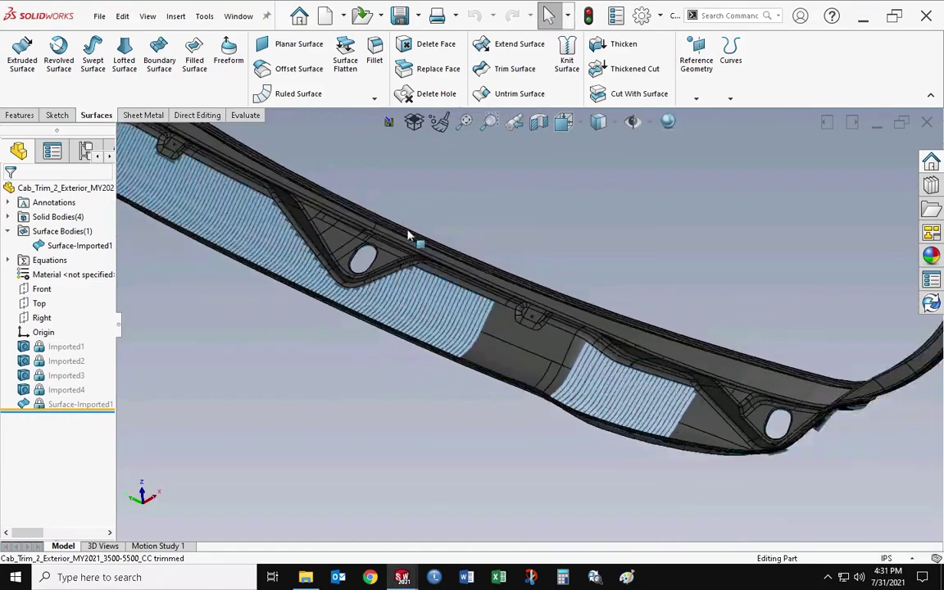
{"action": "middle_click_drag", "start_coordinate": [399, 229], "coordinate": [482, 262], "text": "ctrl"}
{"action": "scroll", "coordinate": [574, 377], "scroll_direction": "down", "scroll_amount": 5}
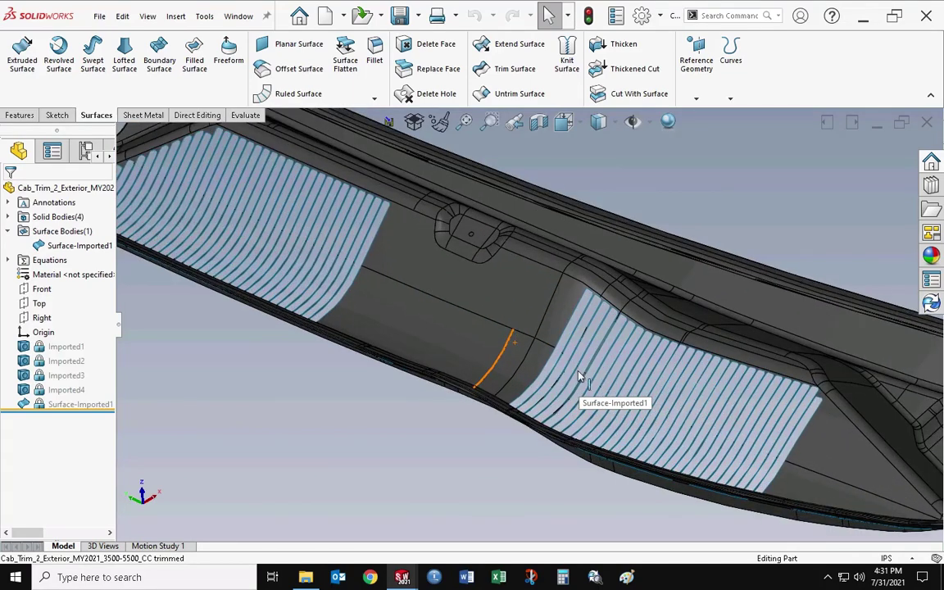
{"action": "scroll", "coordinate": [573, 372], "scroll_direction": "down", "scroll_amount": 2}
{"action": "scroll", "coordinate": [564, 372], "scroll_direction": "up", "scroll_amount": 1}
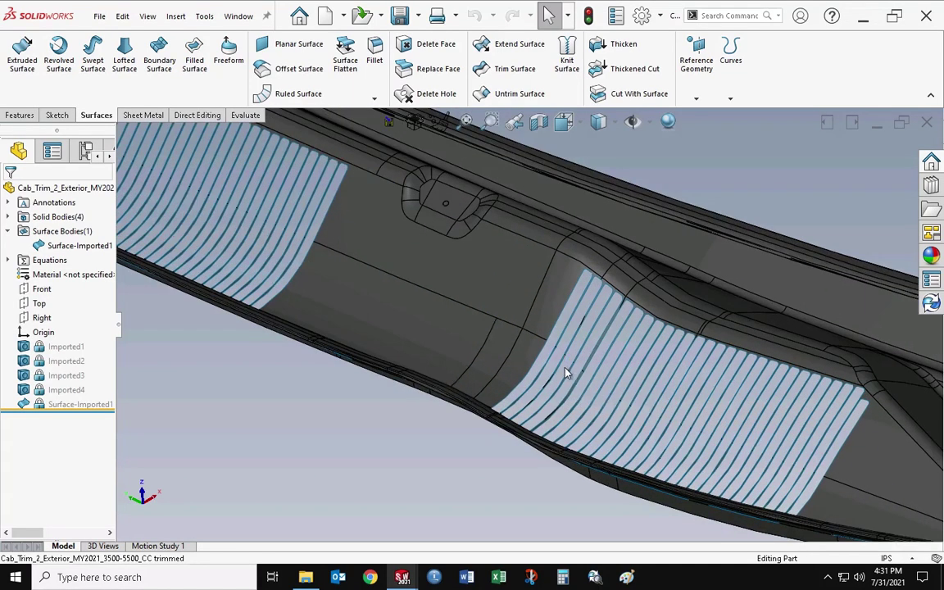
{"action": "scroll", "coordinate": [569, 373], "scroll_direction": "down", "scroll_amount": 5}
{"action": "scroll", "coordinate": [574, 377], "scroll_direction": "up", "scroll_amount": 5}
{"action": "scroll", "coordinate": [459, 294], "scroll_direction": "up", "scroll_amount": 5}
{"action": "scroll", "coordinate": [283, 203], "scroll_direction": "down", "scroll_amount": 4}
{"action": "mouse_move", "coordinate": [270, 205]}
{"action": "middle_mouse_down"}
{"action": "mouse_move", "coordinate": [316, 303]}
{"action": "mouse_move", "coordinate": [383, 370]}
{"action": "middle_mouse_up"}
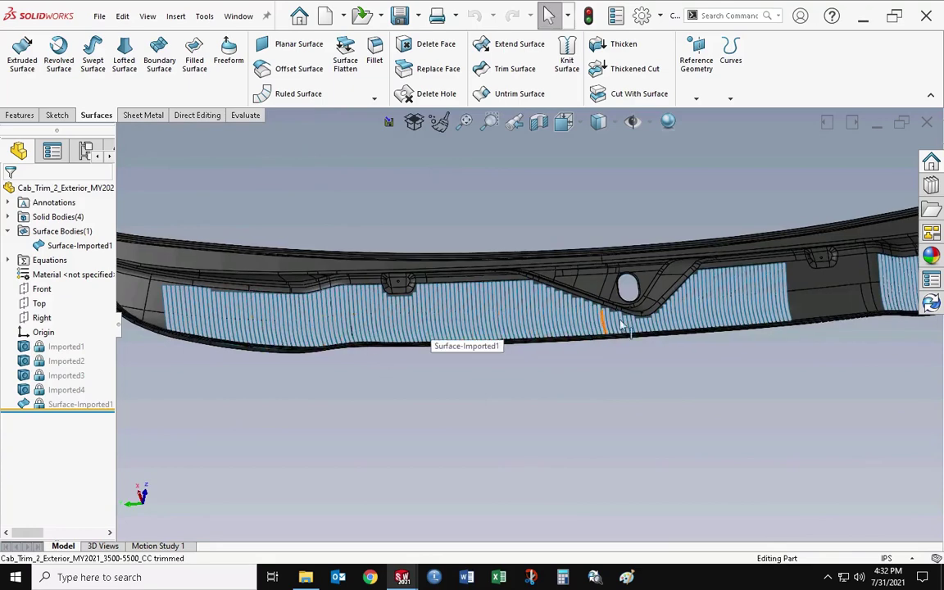
{"action": "scroll", "coordinate": [472, 321], "scroll_direction": "down", "scroll_amount": 4}
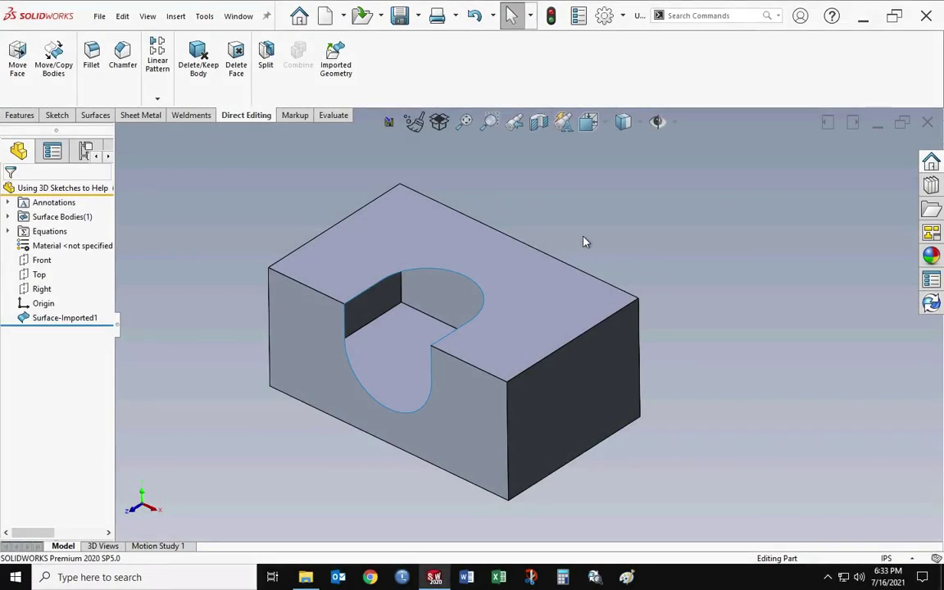
{"action": "mouse_move", "coordinate": [579, 233]}
{"action": "middle_mouse_down"}
{"action": "mouse_move", "coordinate": [573, 255]}
{"action": "mouse_move", "coordinate": [582, 240]}
{"action": "mouse_move", "coordinate": [575, 196]}
{"action": "mouse_move", "coordinate": [574, 233]}
{"action": "mouse_move", "coordinate": [572, 224]}
{"action": "middle_mouse_up"}
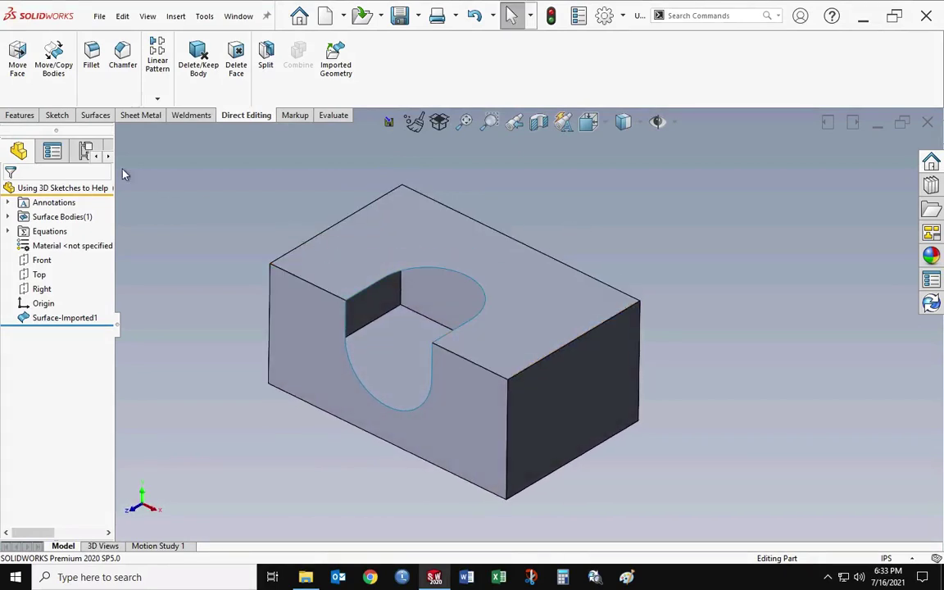
{"action": "left_click", "coordinate": [57, 116]}
{"action": "left_click", "coordinate": [17, 99]}
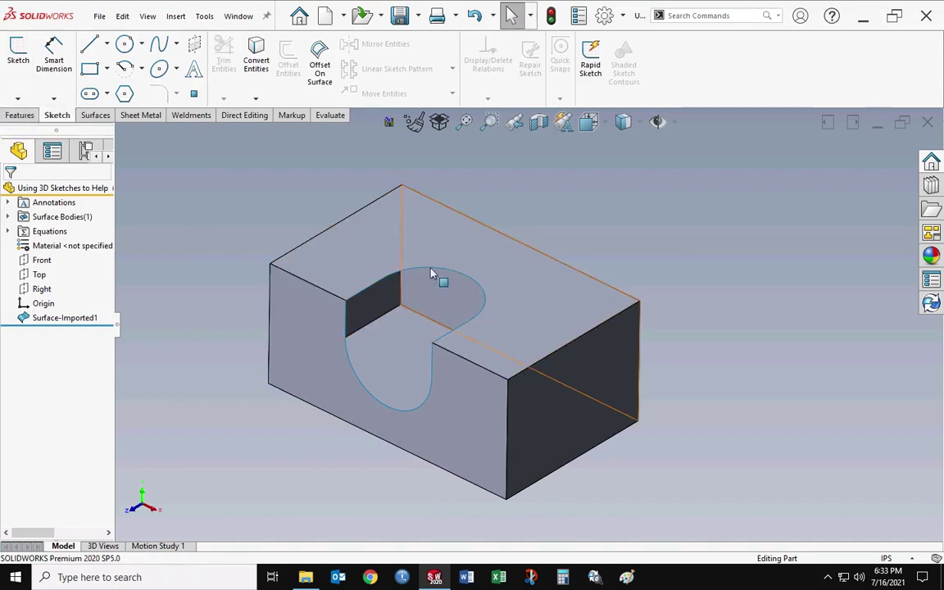
{"action": "mouse_move", "coordinate": [480, 339]}
{"action": "middle_mouse_down"}
{"action": "mouse_move", "coordinate": [478, 363]}
{"action": "mouse_move", "coordinate": [478, 325]}
{"action": "middle_mouse_up"}
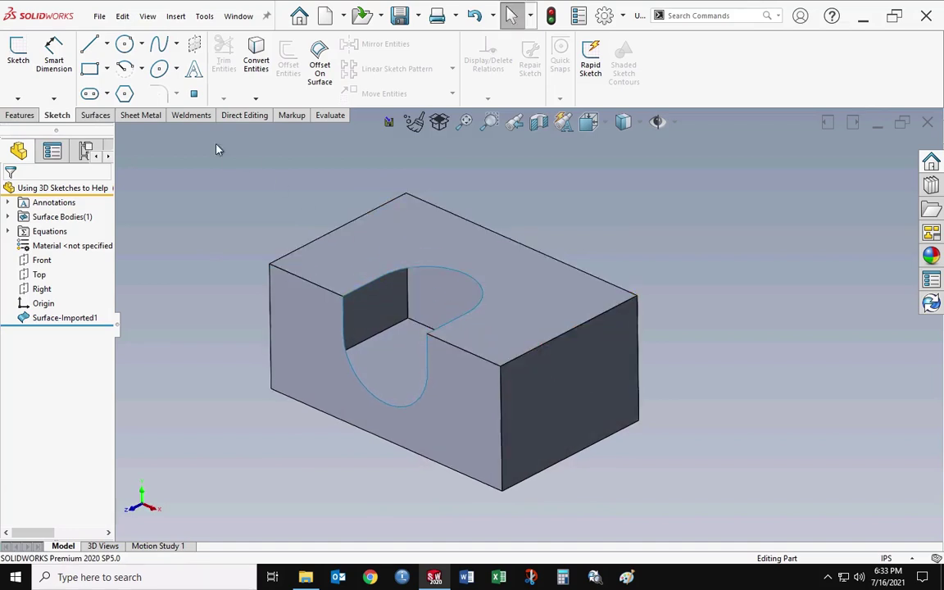
Try a Filled Surface across the block's cutout, using the open loop of edges on its top and front faces as the patch boundary
{"action": "left_click", "coordinate": [96, 115]}
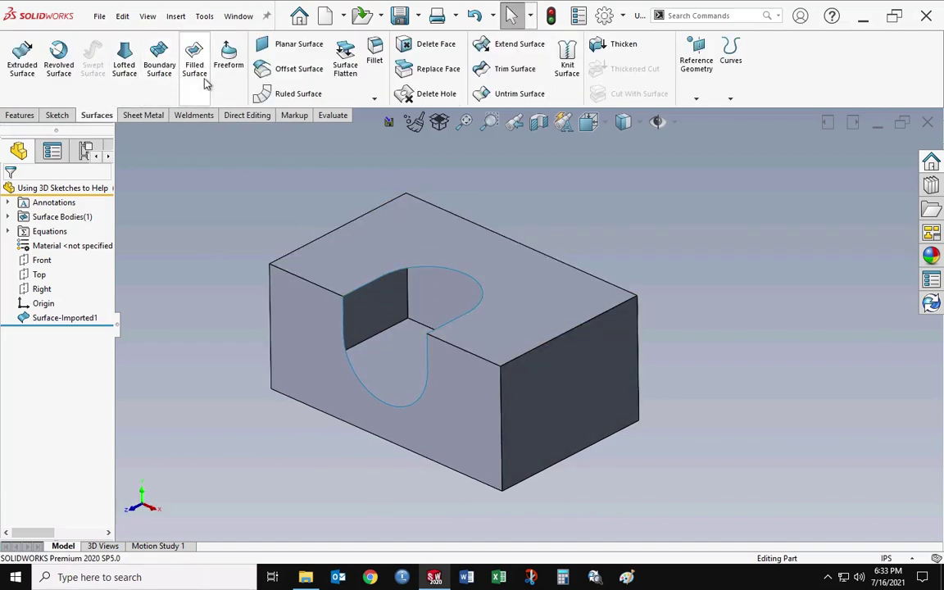
{"action": "middle_click_drag", "start_coordinate": [265, 268], "coordinate": [266, 250]}
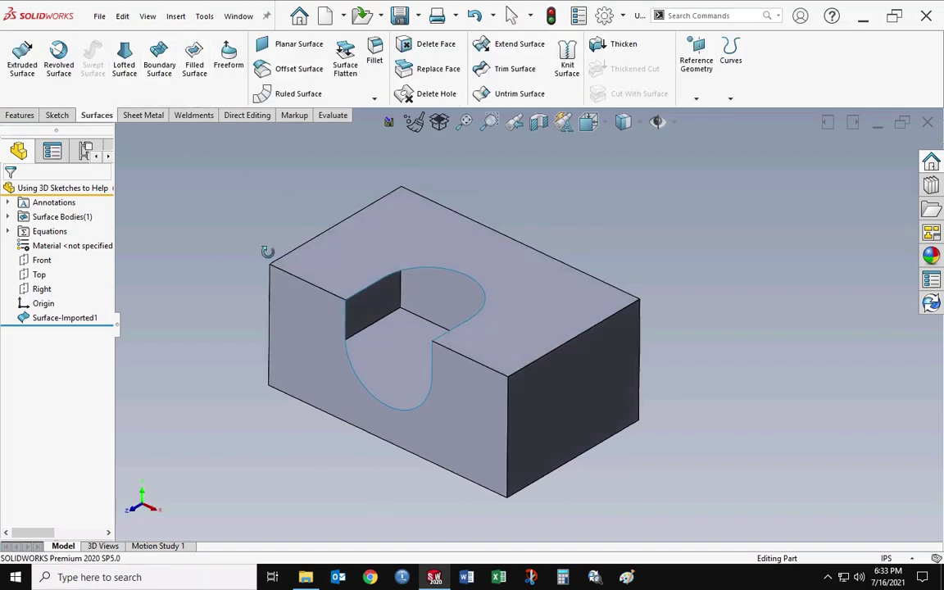
{"action": "left_click", "coordinate": [197, 66]}
{"action": "right_click", "coordinate": [380, 285]}
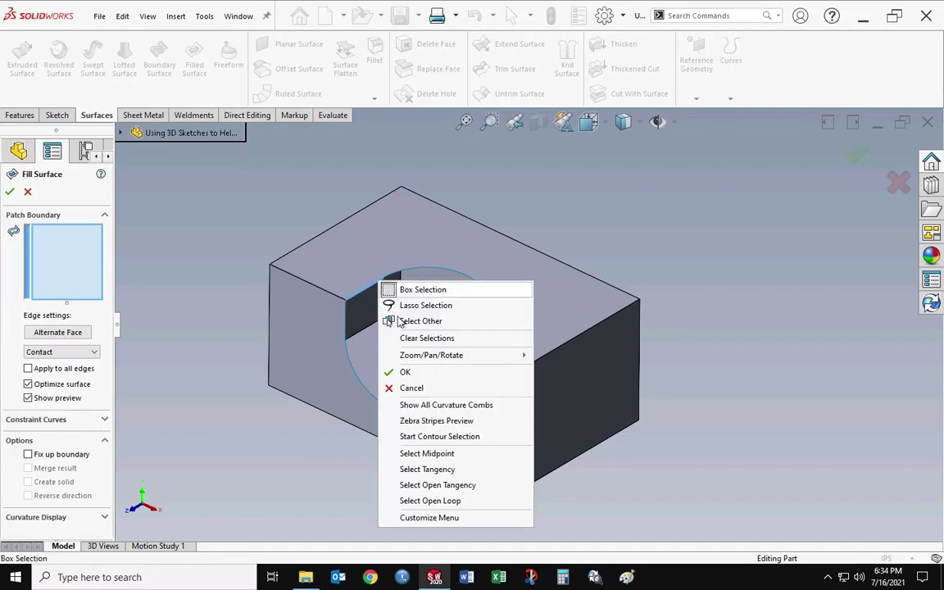
{"action": "left_click", "coordinate": [436, 499]}
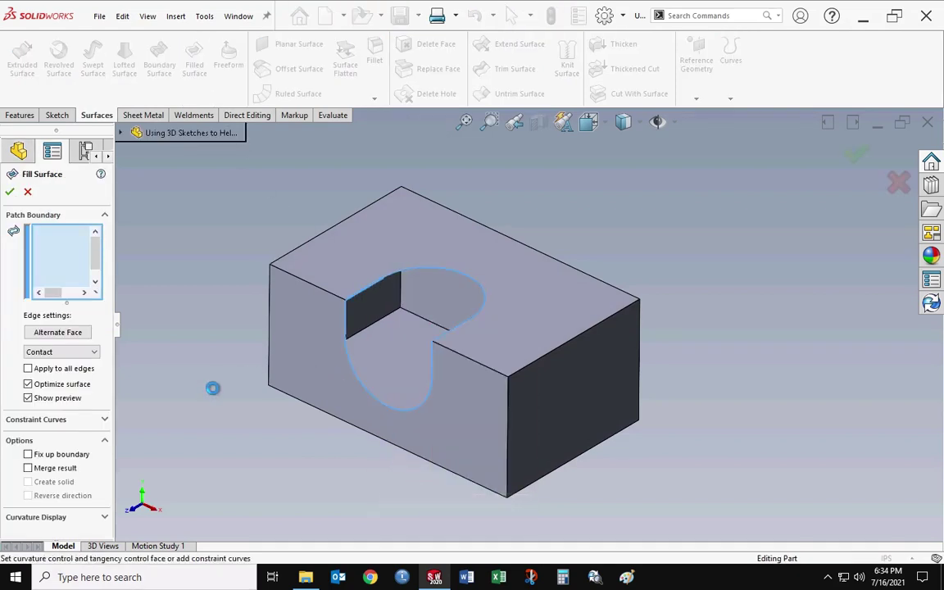
{"action": "middle_click_drag", "start_coordinate": [375, 435], "coordinate": [352, 403]}
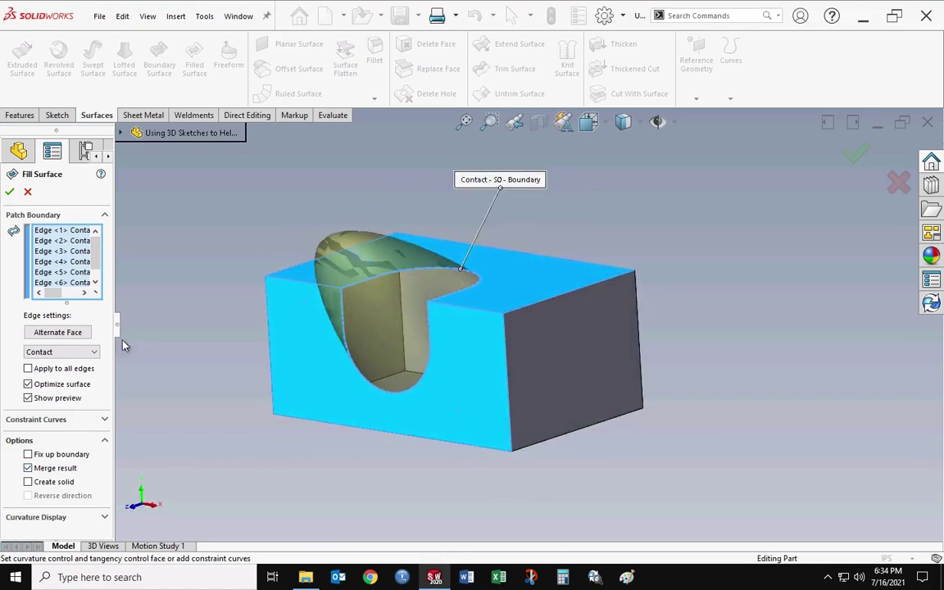
Review the Contact setting of the first patch boundary edge and the fill preview, and cancel the filled surface
{"action": "left_click_drag", "start_coordinate": [119, 330], "coordinate": [196, 333]}
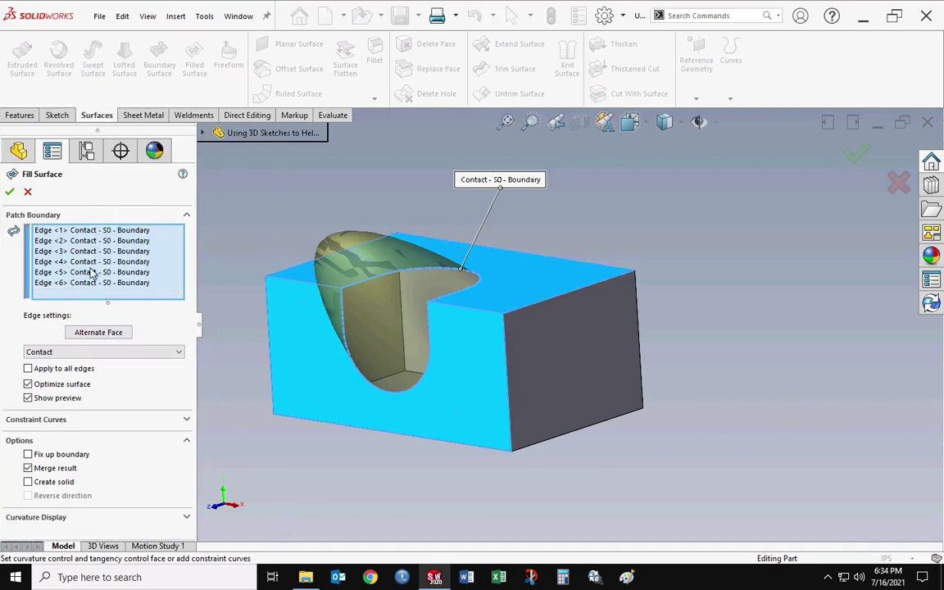
{"action": "left_click", "coordinate": [84, 232]}
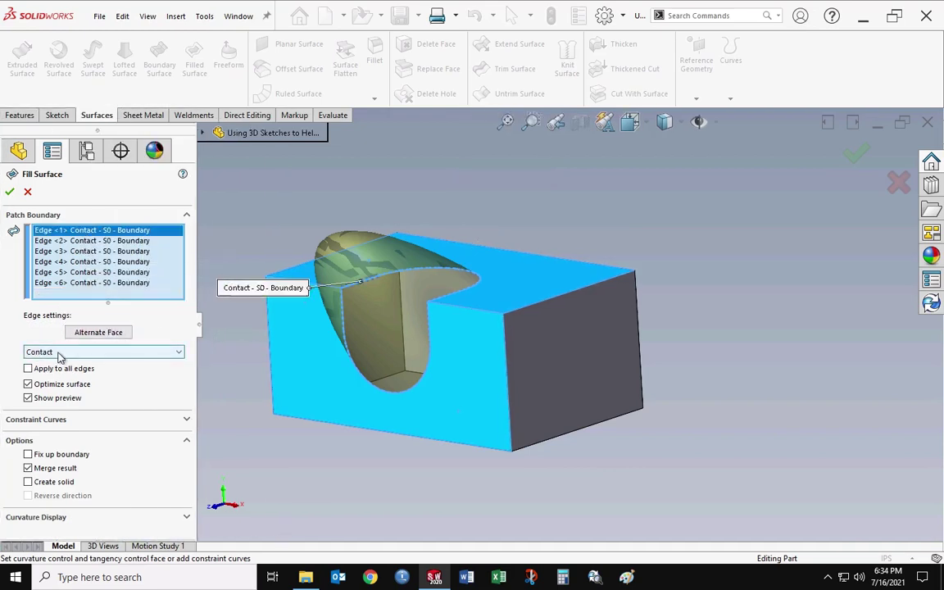
{"action": "left_click", "coordinate": [59, 355]}
{"action": "left_click", "coordinate": [47, 361]}
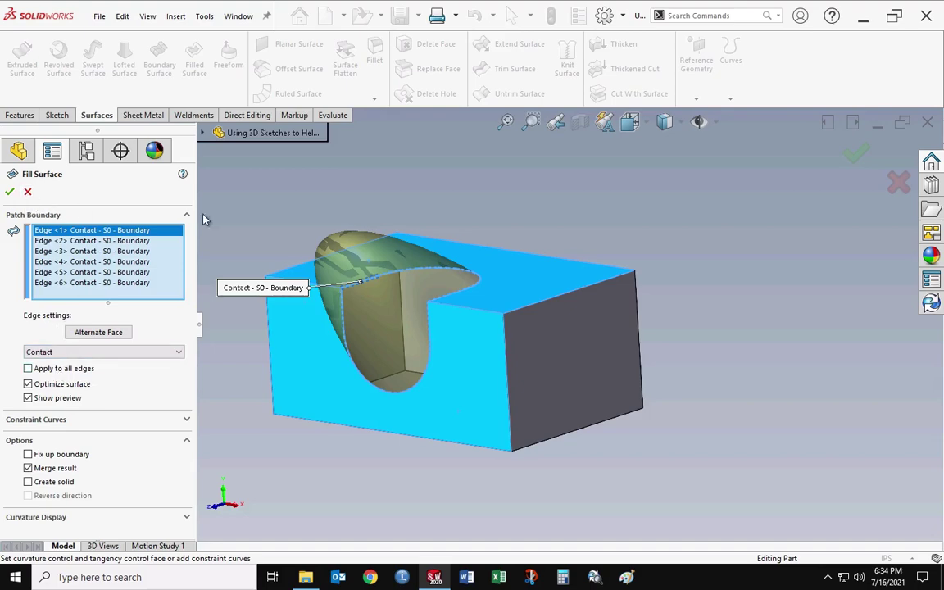
{"action": "middle_click_drag", "start_coordinate": [349, 301], "coordinate": [313, 312]}
{"action": "left_click", "coordinate": [27, 193]}
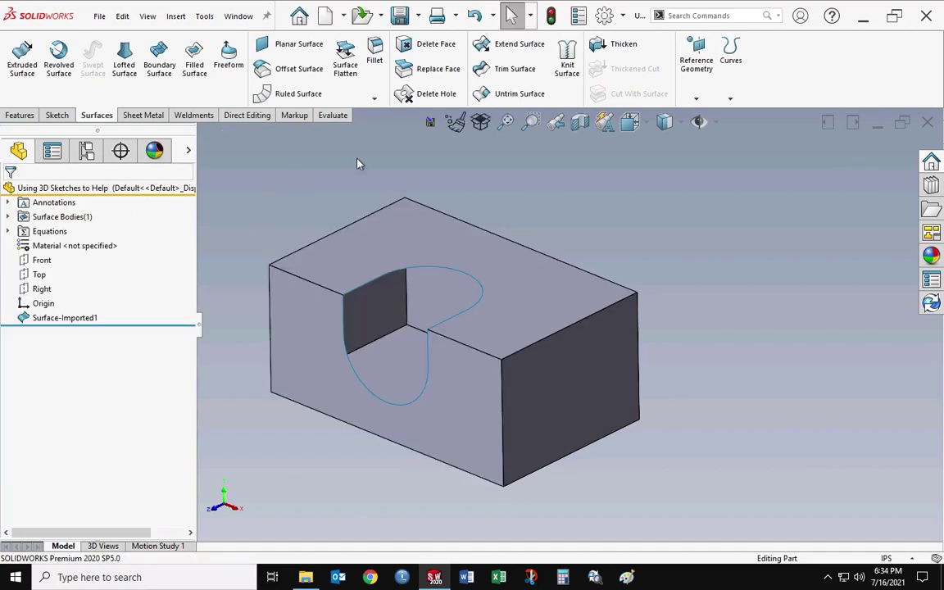
Close the block's cutout with Delete Hole, using its edge on the top face
{"action": "left_click", "coordinate": [426, 94]}
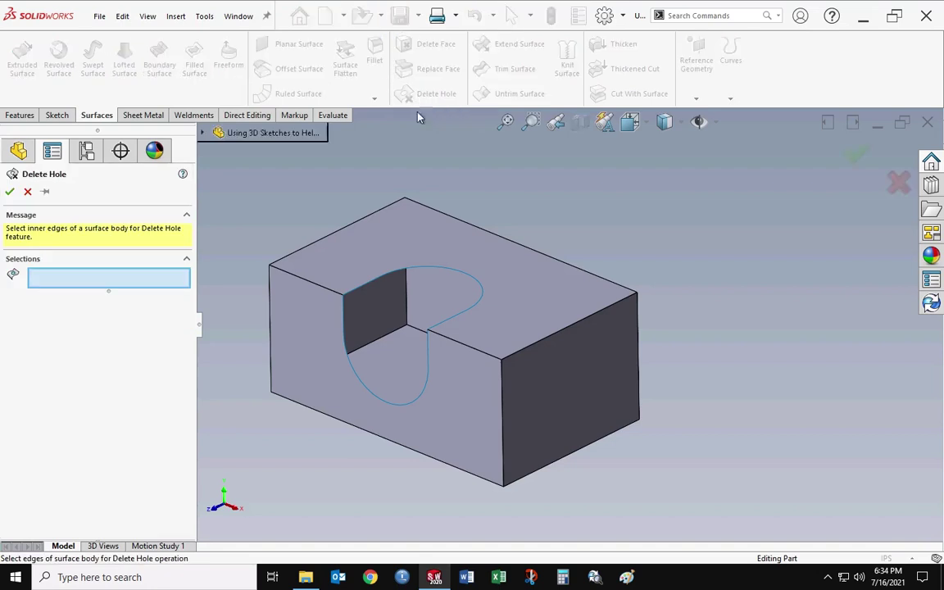
{"action": "left_click", "coordinate": [372, 284]}
{"action": "left_click", "coordinate": [10, 192]}
{"action": "mouse_move", "coordinate": [442, 320]}
{"action": "middle_mouse_down"}
{"action": "mouse_move", "coordinate": [389, 223]}
{"action": "mouse_move", "coordinate": [448, 313]}
{"action": "middle_mouse_up"}
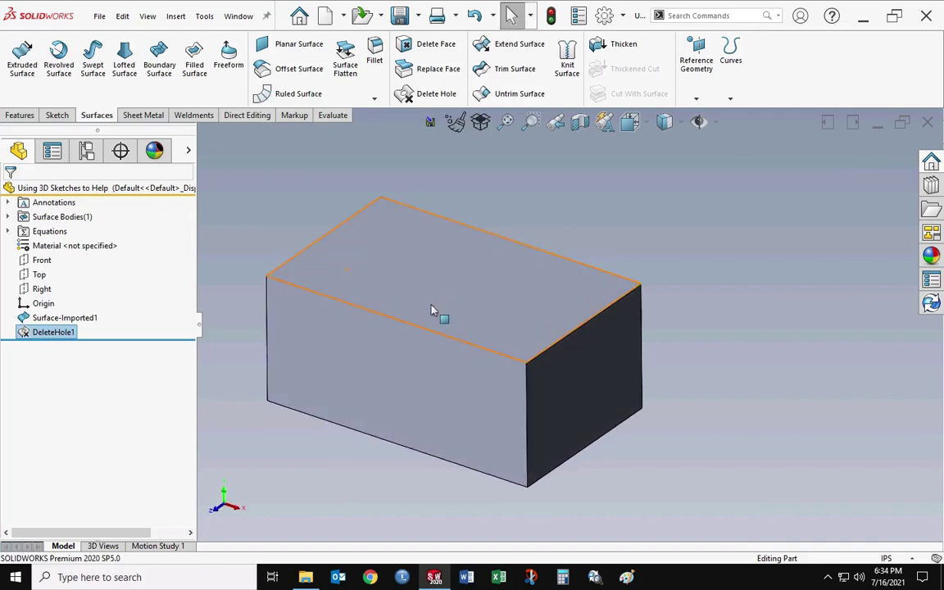
Check the closed block's surface body, and undo the hole deletion
{"action": "left_click", "coordinate": [8, 216]}
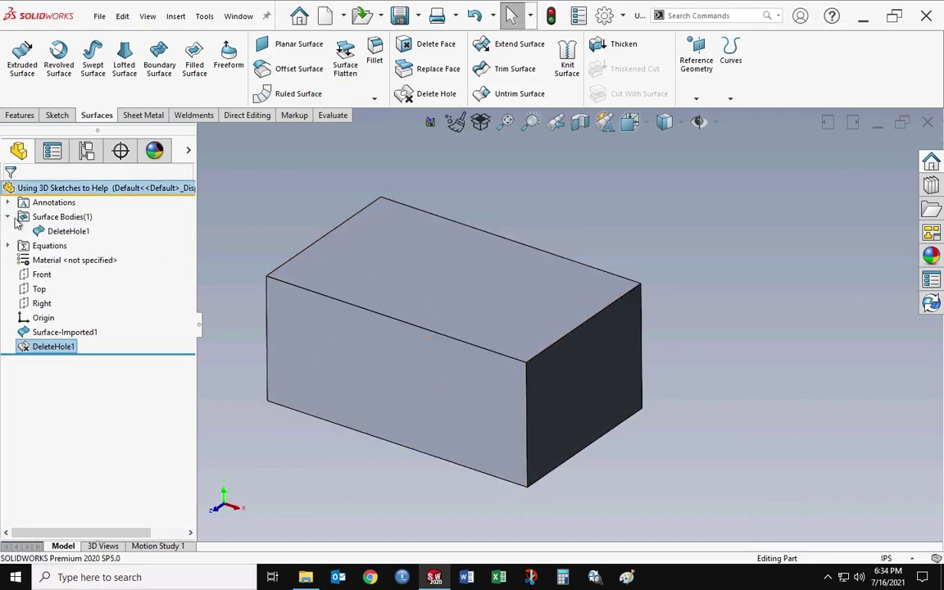
{"action": "left_click", "coordinate": [62, 232]}
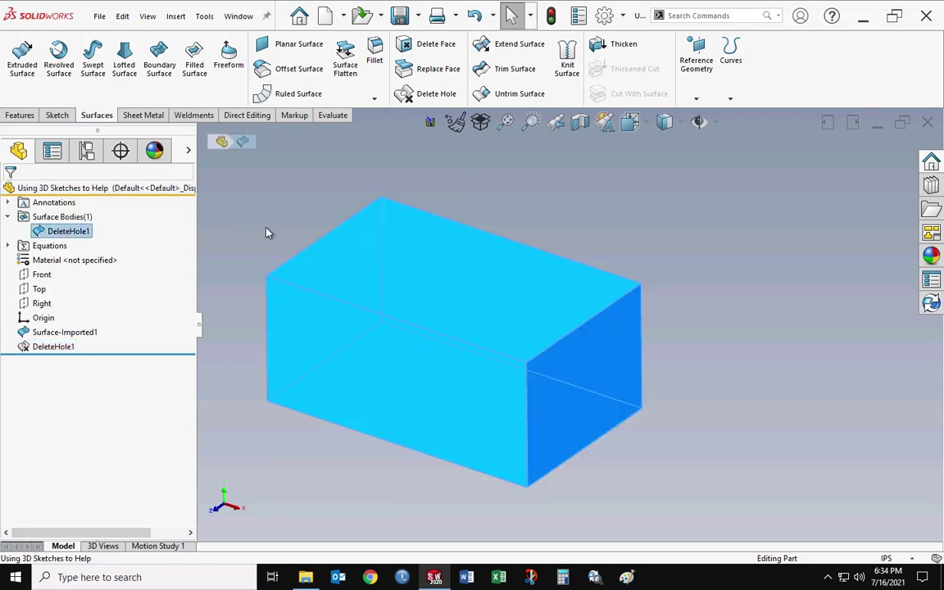
{"action": "left_click", "coordinate": [265, 232]}
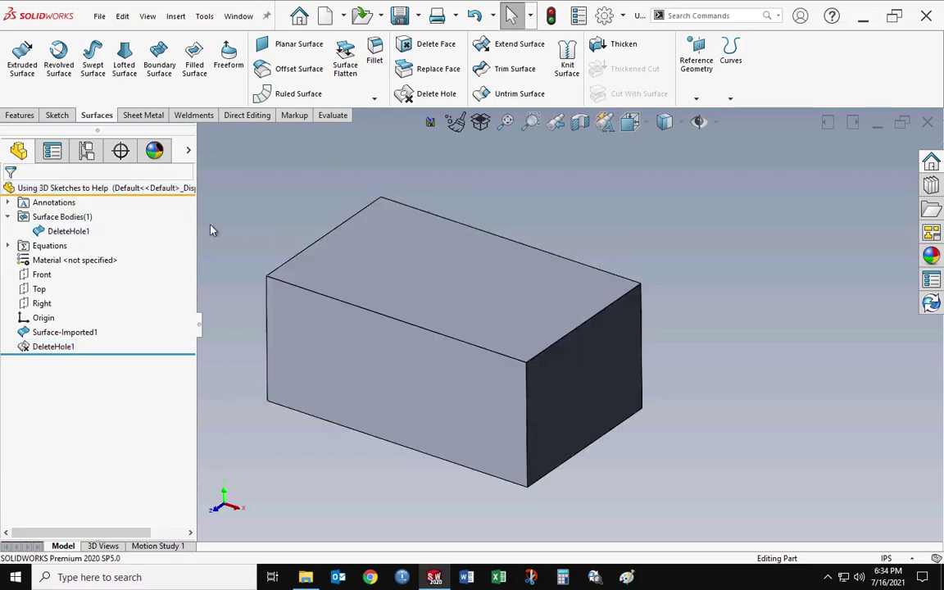
{"action": "left_click", "coordinate": [62, 348]}
{"action": "key", "text": "ctrl+z"}
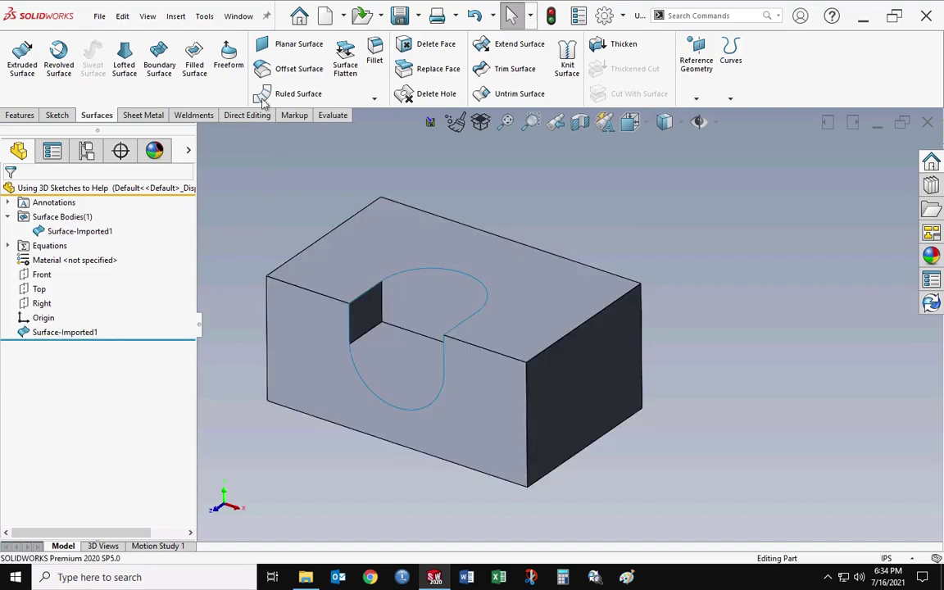
Create a 3D sketch with one line bridging the gap in the block's top front edge across the cutout
{"action": "left_click", "coordinate": [57, 115]}
{"action": "left_click", "coordinate": [17, 98]}
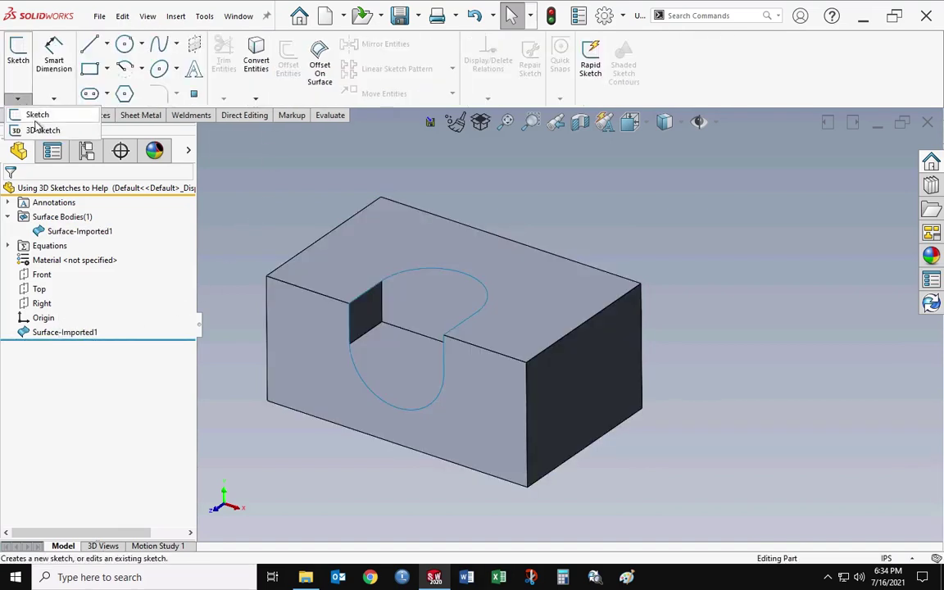
{"action": "left_click", "coordinate": [39, 131]}
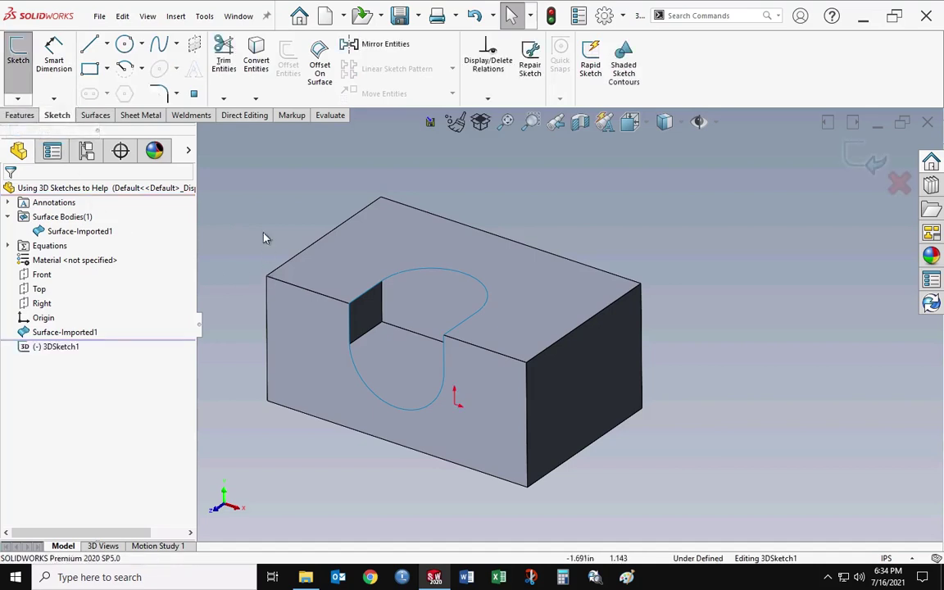
{"action": "left_click", "coordinate": [90, 48]}
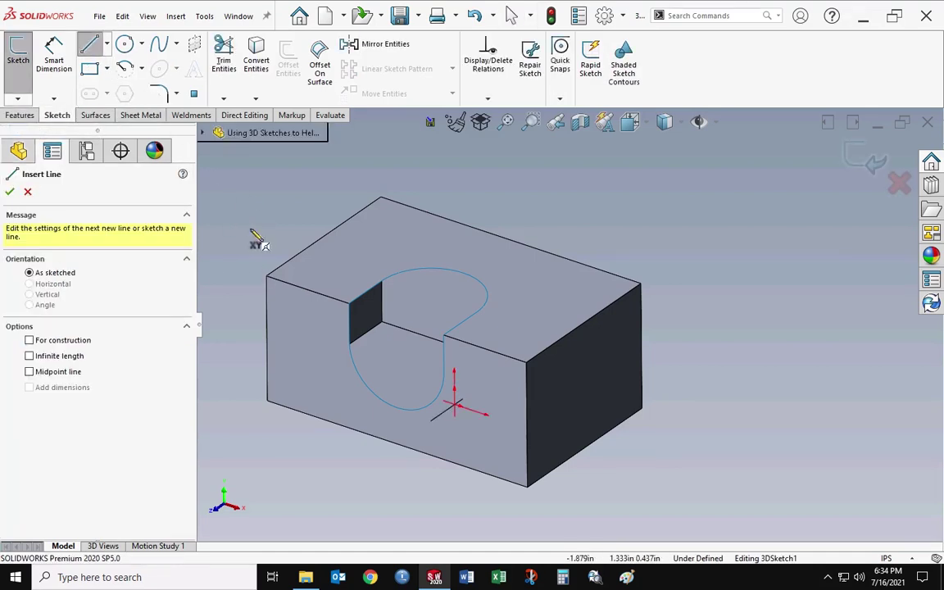
{"action": "mouse_move", "coordinate": [357, 293]}
{"action": "middle_mouse_down"}
{"action": "mouse_move", "coordinate": [447, 337]}
{"action": "mouse_move", "coordinate": [368, 295]}
{"action": "mouse_move", "coordinate": [369, 269]}
{"action": "mouse_move", "coordinate": [406, 310]}
{"action": "mouse_move", "coordinate": [356, 292]}
{"action": "mouse_move", "coordinate": [351, 281]}
{"action": "middle_mouse_up"}
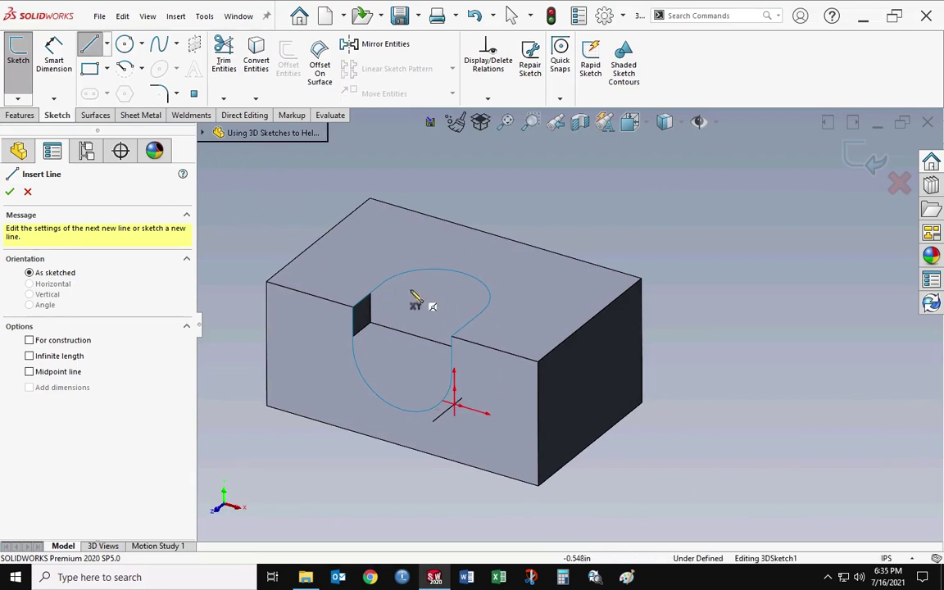
{"action": "left_click", "coordinate": [353, 307]}
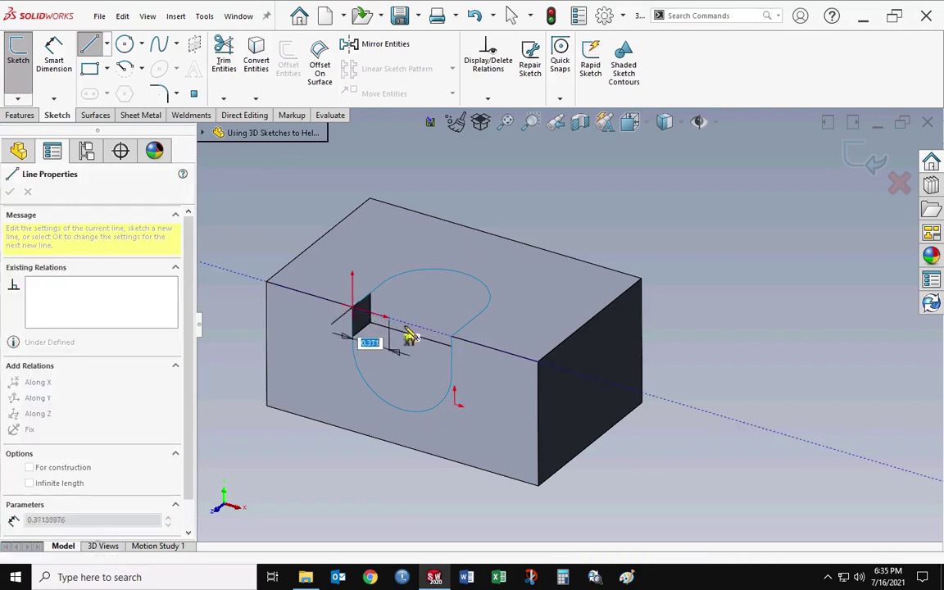
{"action": "left_click", "coordinate": [451, 336]}
{"action": "key", "text": "Escape"}
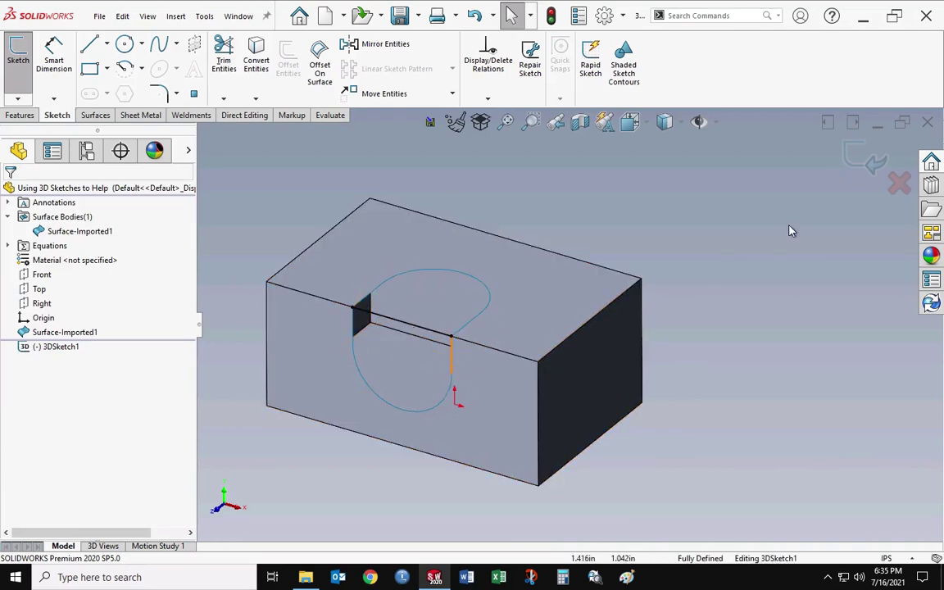
{"action": "left_click", "coordinate": [871, 163]}
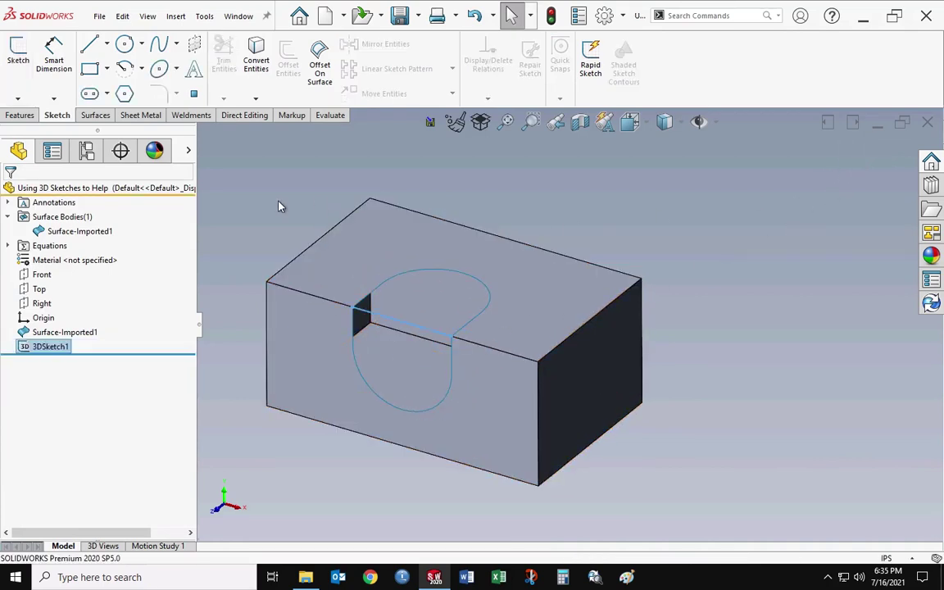
{"action": "left_click", "coordinate": [250, 204]}
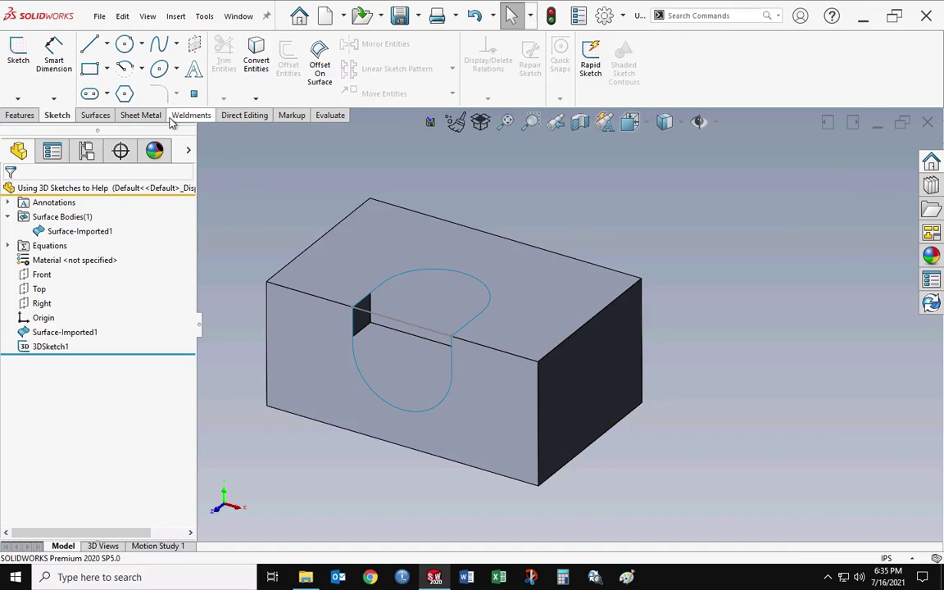
Fill the cutout's opening in the top face with a Filled Surface bounded by the 3D sketch line and three top edges, with Merge result on
{"action": "left_click", "coordinate": [95, 114]}
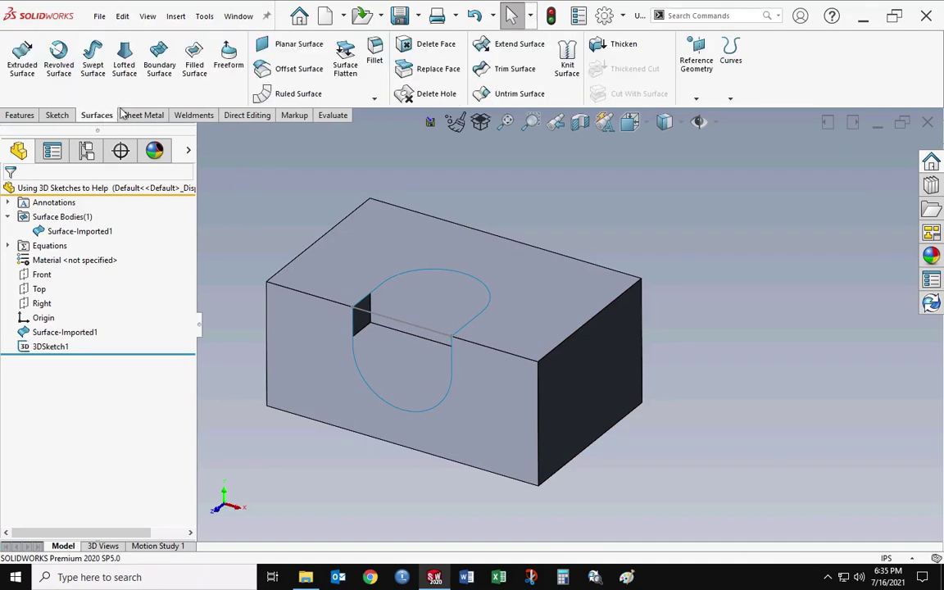
{"action": "left_click", "coordinate": [194, 65]}
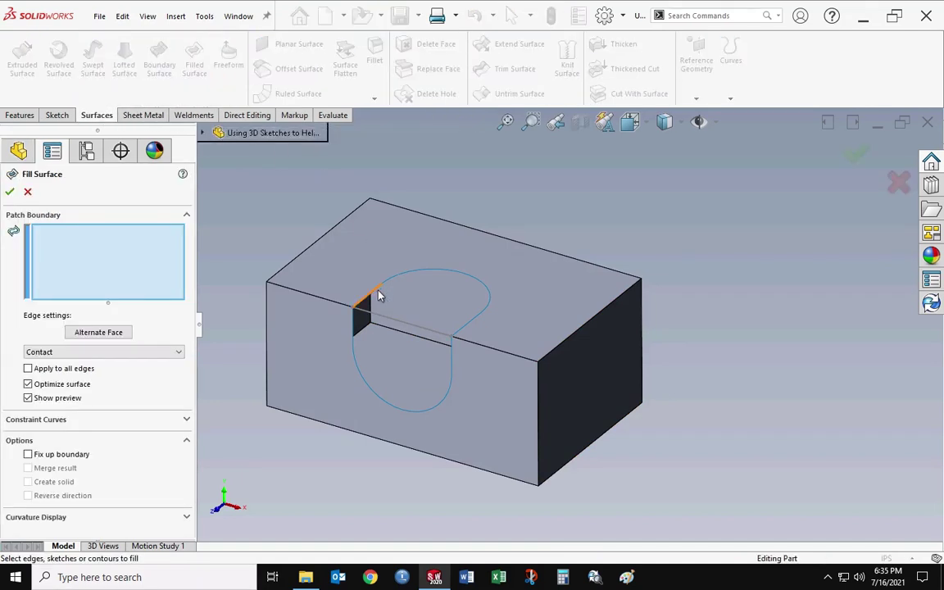
{"action": "left_click", "coordinate": [385, 319]}
{"action": "left_click", "coordinate": [375, 293]}
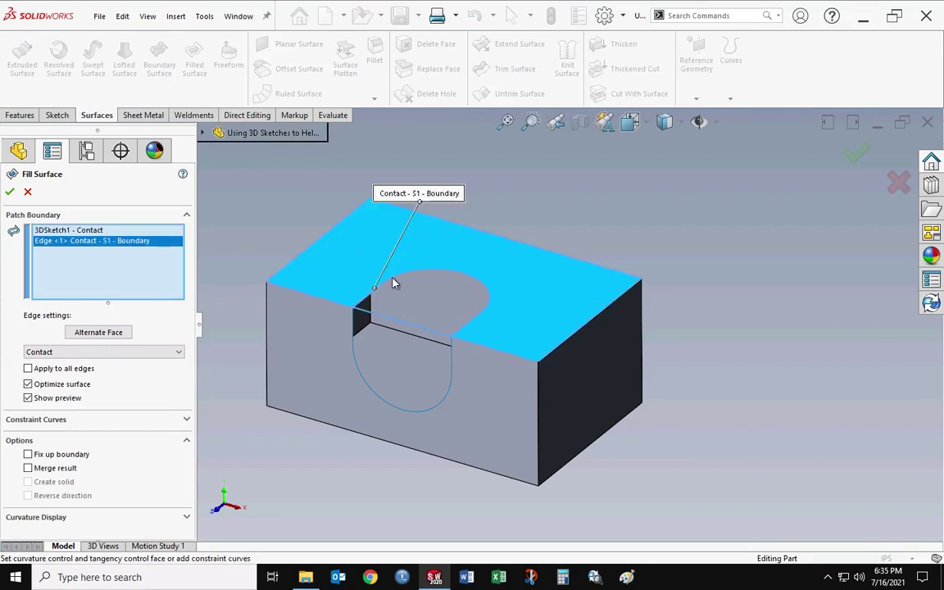
{"action": "left_click", "coordinate": [391, 284]}
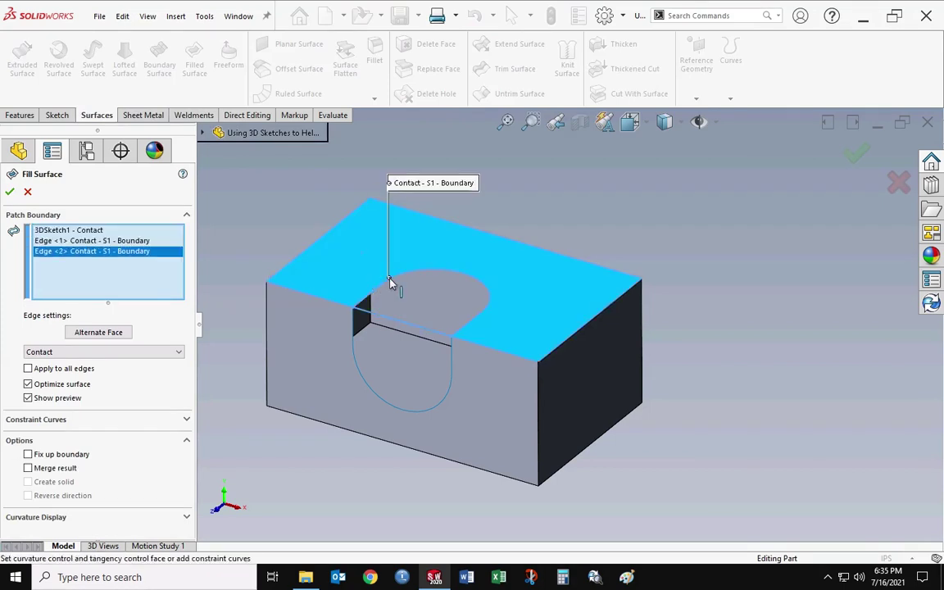
{"action": "left_click", "coordinate": [477, 323]}
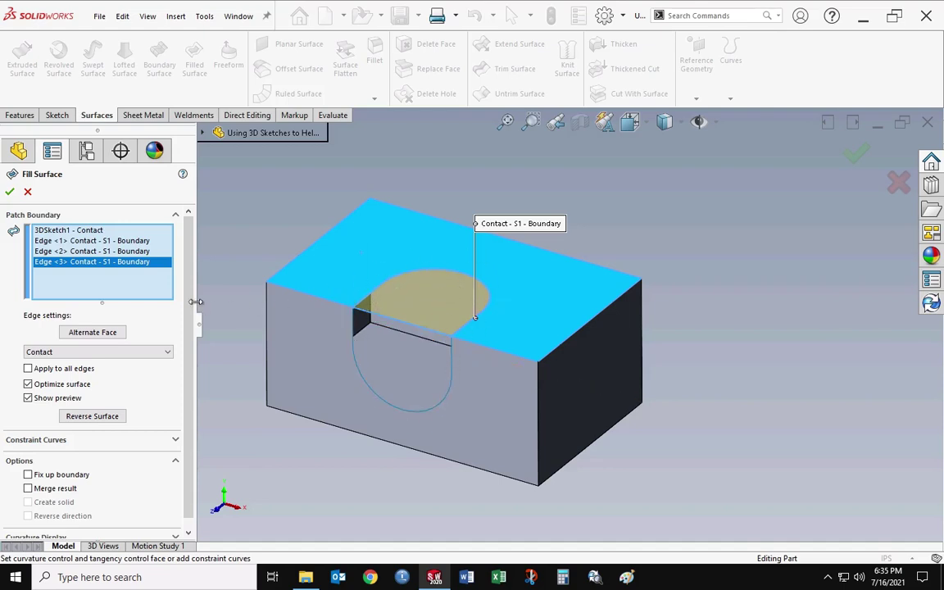
{"action": "scroll", "coordinate": [123, 393], "scroll_direction": "down", "scroll_amount": 1}
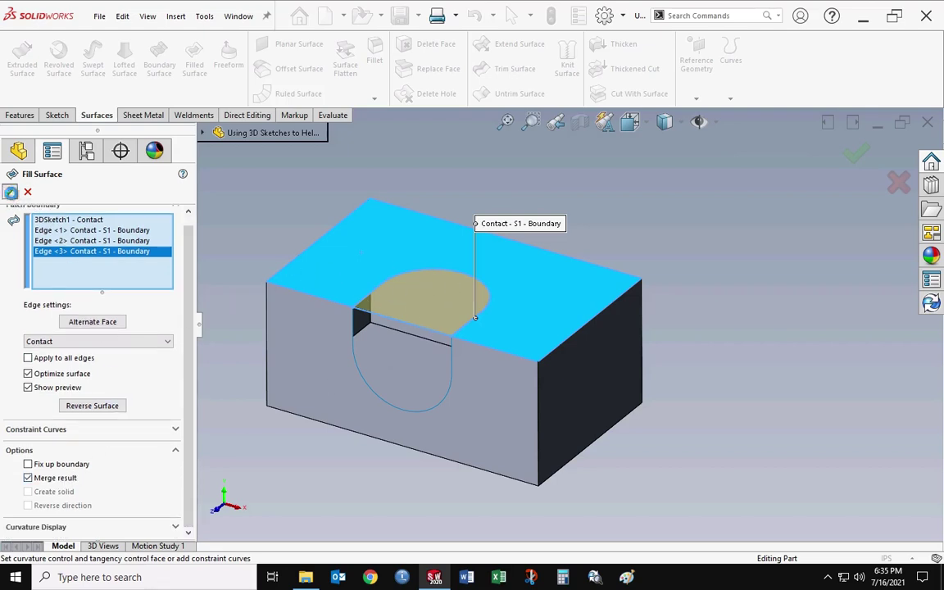
{"action": "left_click", "coordinate": [9, 191]}
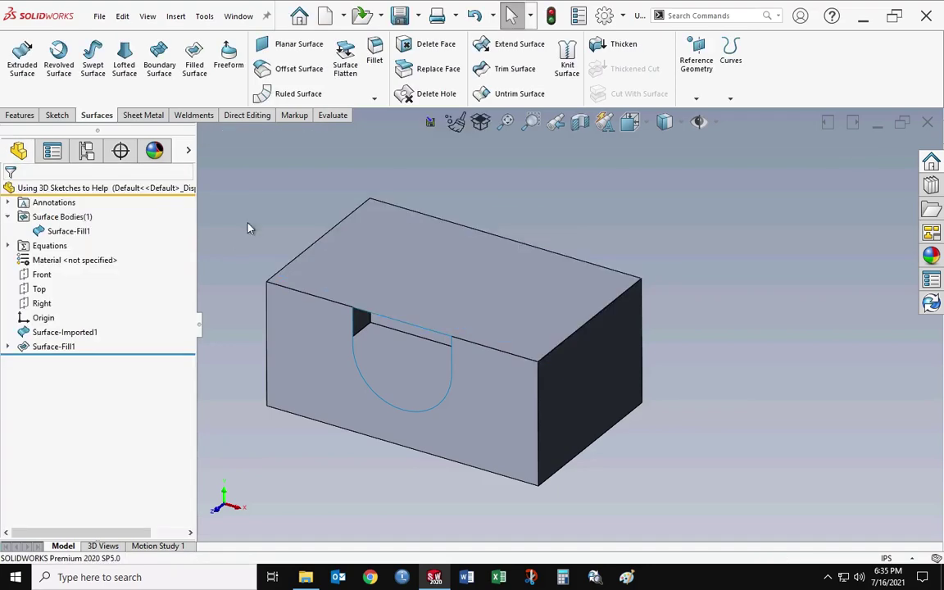
Fill the remaining front opening with a Filled Surface using its open edge loop, with Merge result and Create solid on
{"action": "left_click", "coordinate": [195, 72]}
{"action": "right_click", "coordinate": [355, 341]}
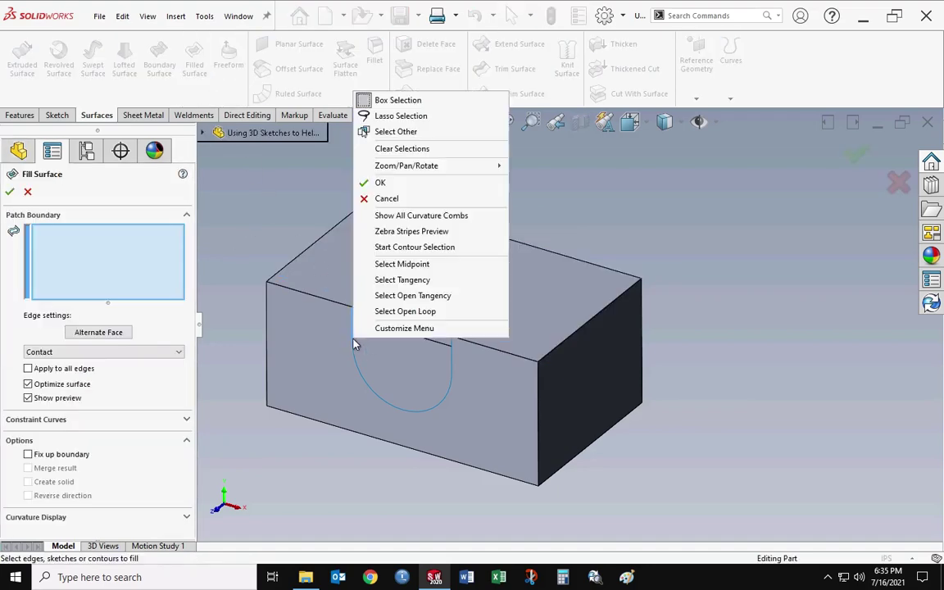
{"action": "left_click", "coordinate": [386, 309]}
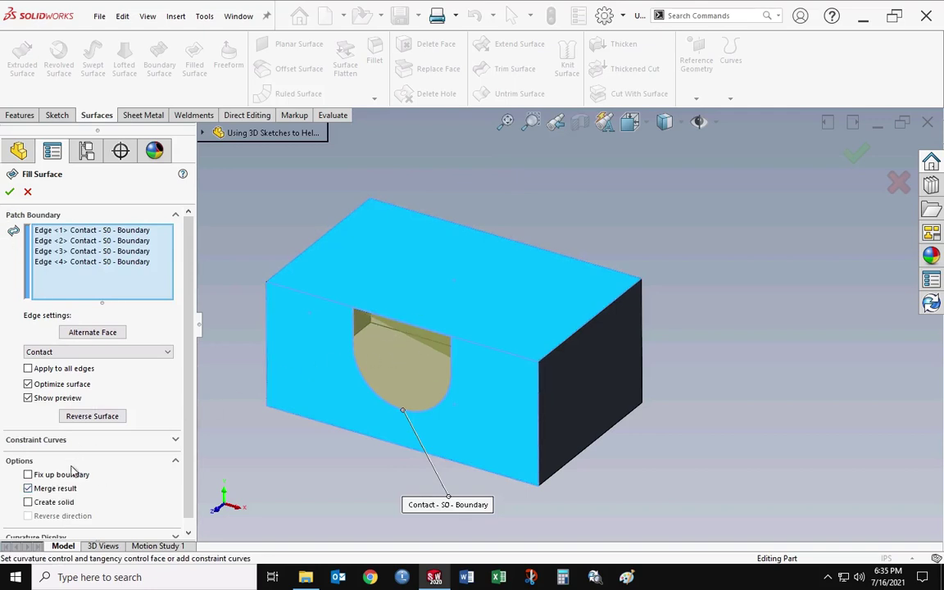
{"action": "scroll", "coordinate": [110, 467], "scroll_direction": "down", "scroll_amount": 1}
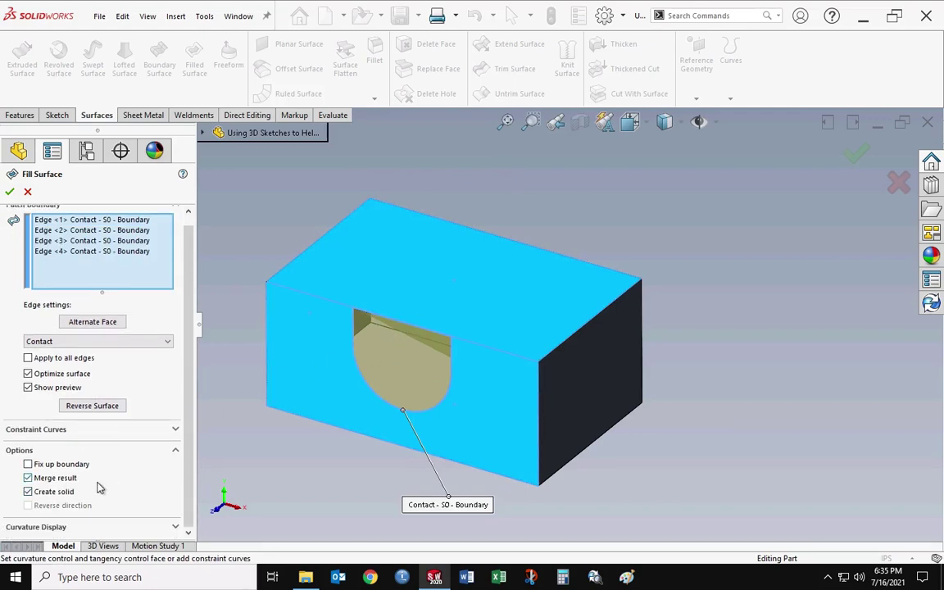
{"action": "left_click", "coordinate": [11, 191]}
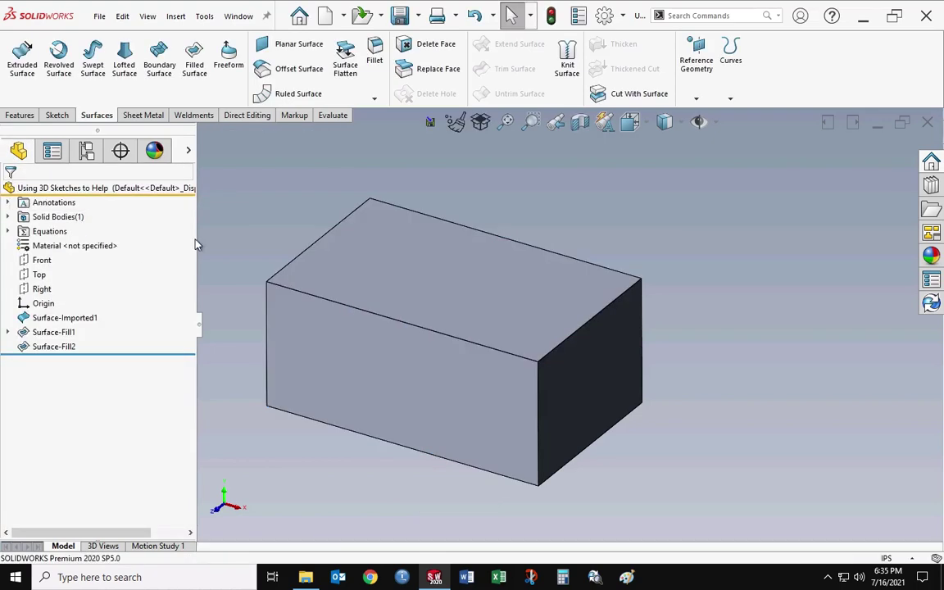
{"action": "middle_click_drag", "start_coordinate": [422, 290], "coordinate": [396, 303]}
{"action": "mouse_move", "coordinate": [505, 312]}
{"action": "middle_mouse_down"}
{"action": "mouse_move", "coordinate": [516, 221]}
{"action": "mouse_move", "coordinate": [513, 307]}
{"action": "mouse_move", "coordinate": [523, 317]}
{"action": "middle_mouse_up"}
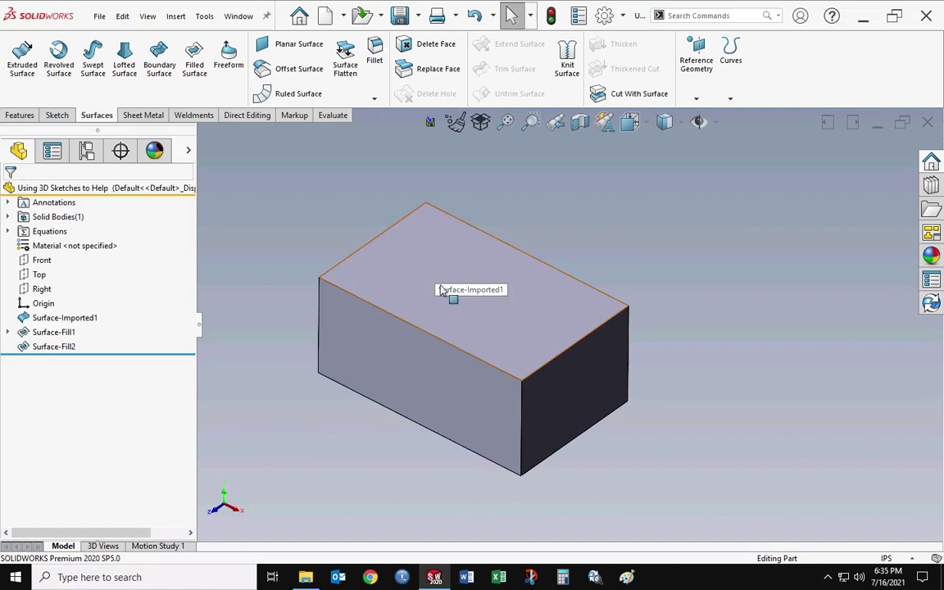
{"action": "mouse_move", "coordinate": [487, 275]}
{"action": "middle_mouse_down"}
{"action": "mouse_move", "coordinate": [487, 186]}
{"action": "mouse_move", "coordinate": [491, 273]}
{"action": "middle_mouse_up"}
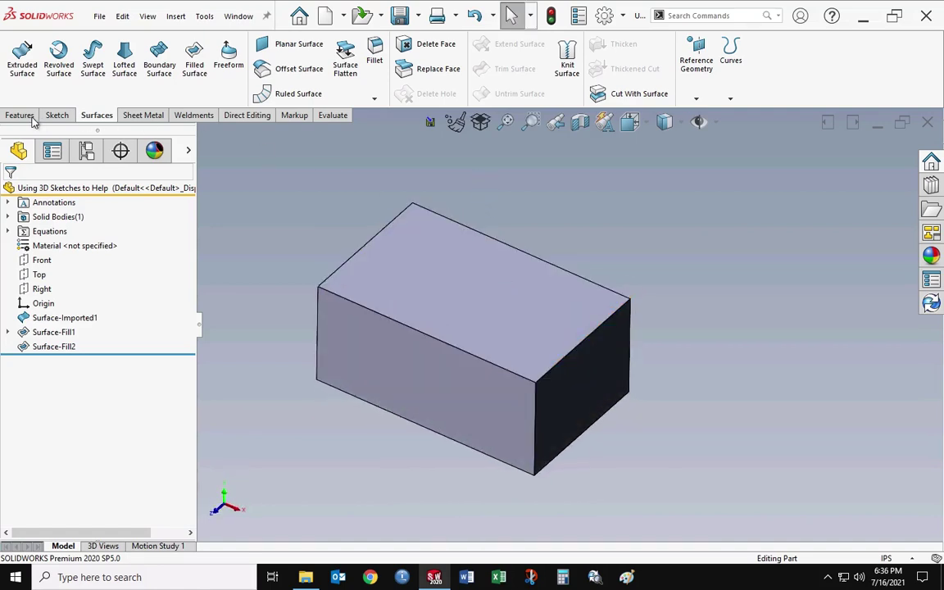
{"action": "left_click", "coordinate": [56, 114]}
{"action": "left_click", "coordinate": [17, 98]}
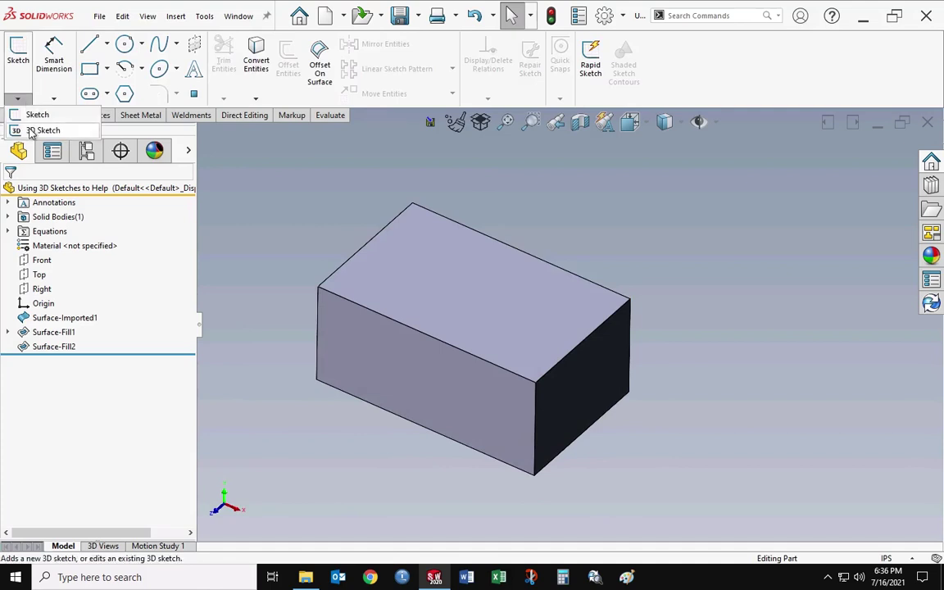
{"action": "left_click", "coordinate": [30, 133]}
{"action": "key", "text": "s"}
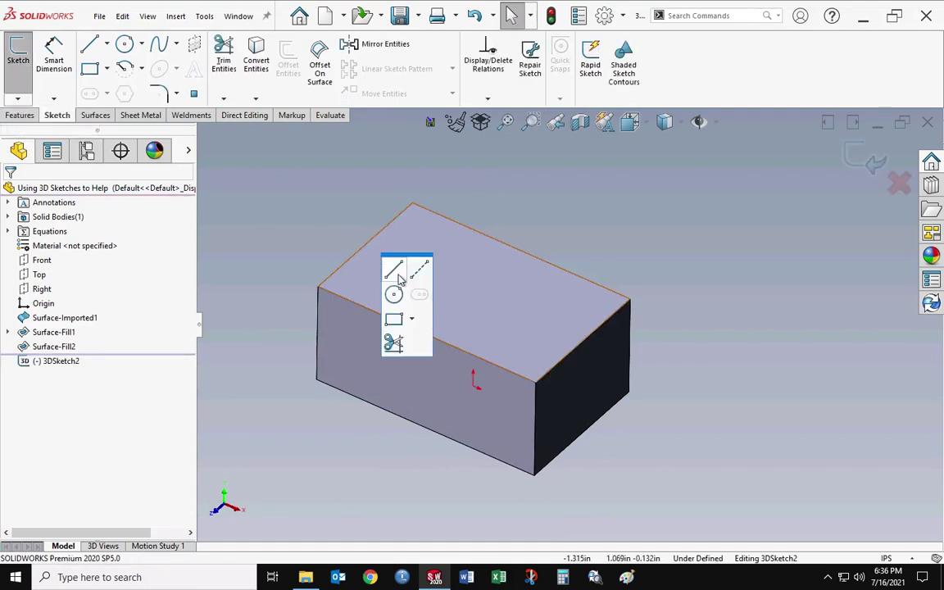
{"action": "left_click", "coordinate": [394, 271]}
{"action": "left_click", "coordinate": [401, 271]}
{"action": "left_click", "coordinate": [458, 239]}
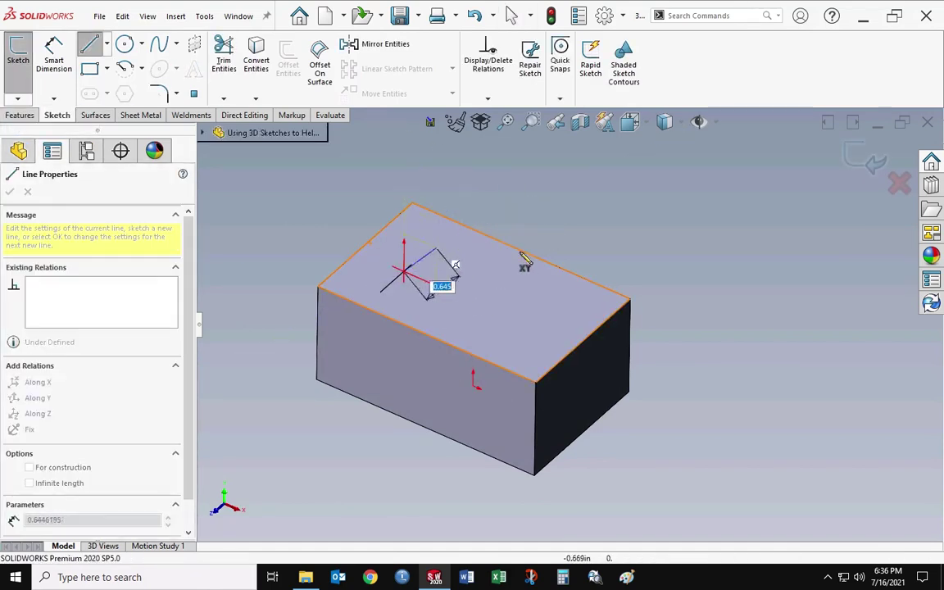
{"action": "key", "text": "Escape"}
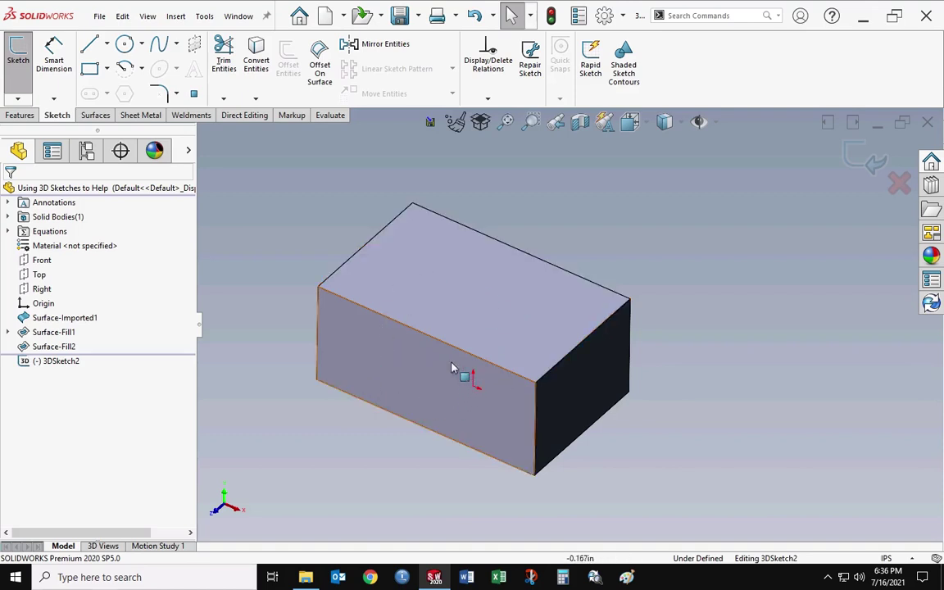
{"action": "middle_click_drag", "start_coordinate": [483, 301], "coordinate": [483, 280]}
{"action": "left_click", "coordinate": [95, 114]}
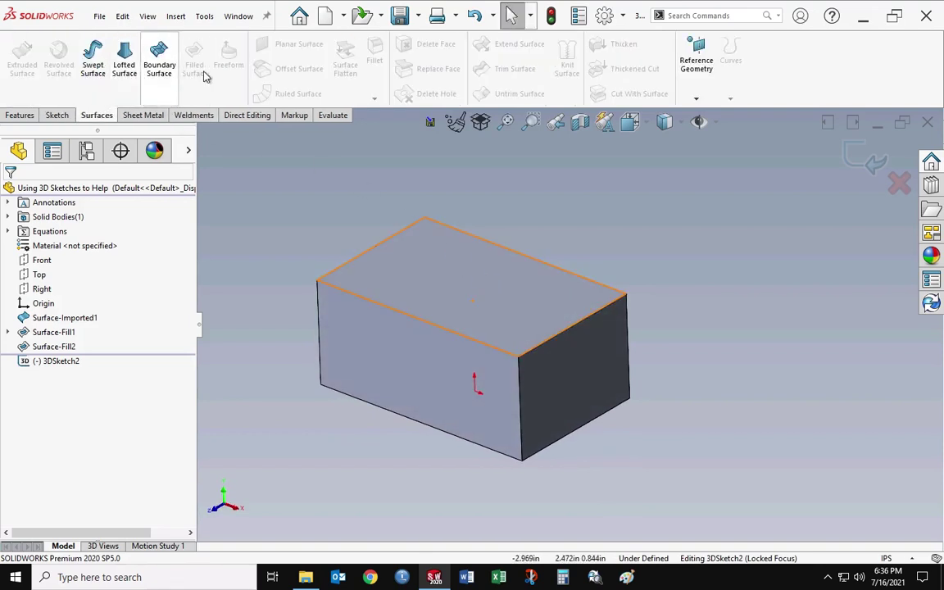
{"action": "left_click", "coordinate": [900, 187]}
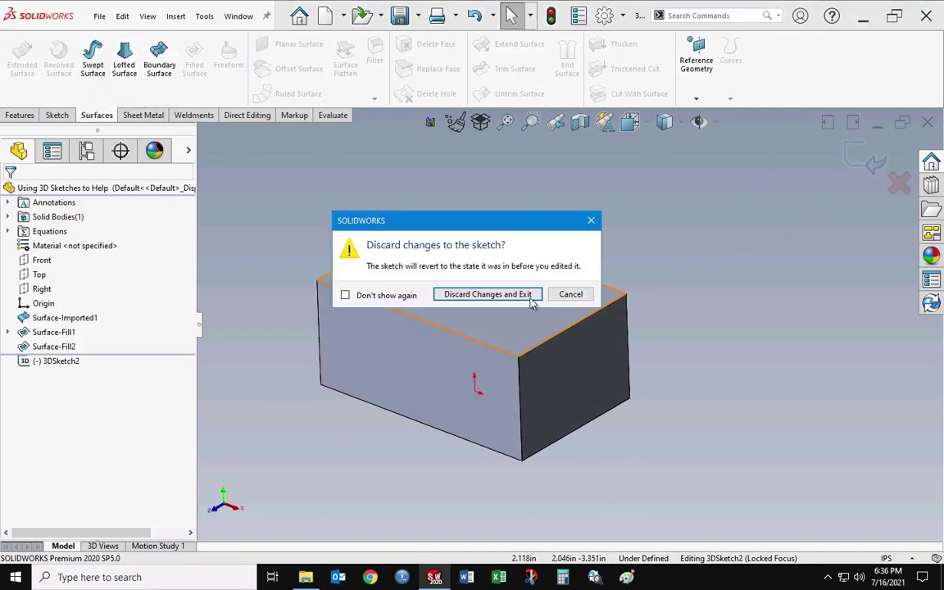
{"action": "left_click", "coordinate": [483, 294]}
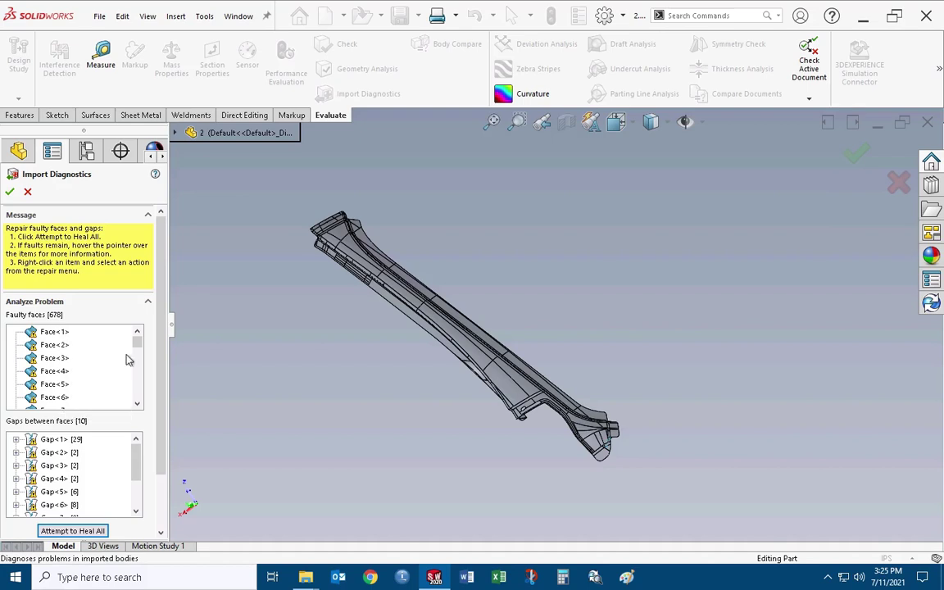
Zoom to the first faulty face listed in Import Diagnostics and repair that face
{"action": "mouse_move", "coordinate": [138, 349]}
{"action": "left_mouse_down"}
{"action": "mouse_move", "coordinate": [137, 395]}
{"action": "mouse_move", "coordinate": [137, 343]}
{"action": "left_mouse_up"}
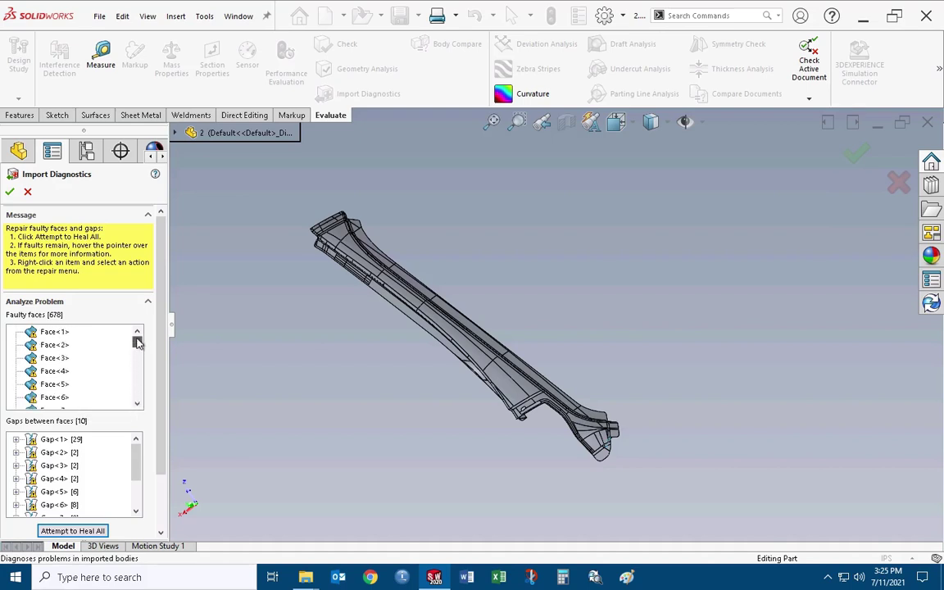
{"action": "right_click", "coordinate": [58, 335]}
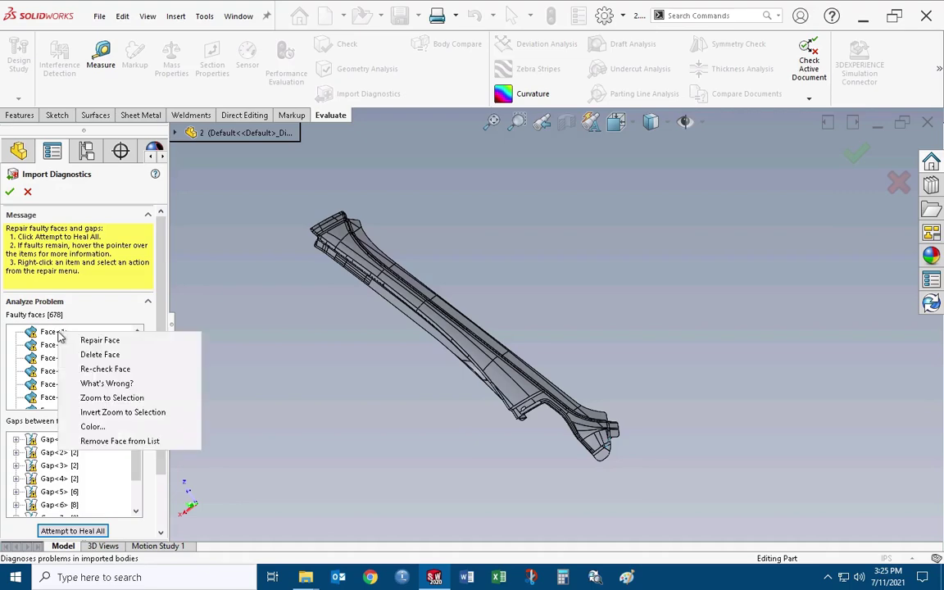
{"action": "left_click", "coordinate": [105, 397]}
{"action": "middle_click_drag", "start_coordinate": [408, 321], "coordinate": [411, 284]}
{"action": "right_click", "coordinate": [59, 332]}
{"action": "left_click", "coordinate": [78, 338]}
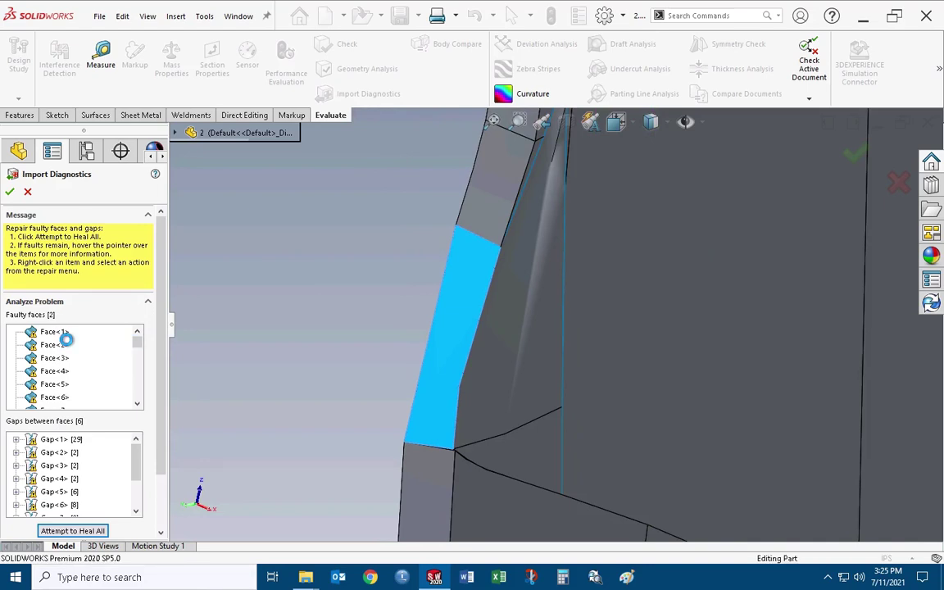
Zoom to the second faulty face listed in Import Diagnostics and examine the geometry around it
{"action": "left_click", "coordinate": [59, 320]}
{"action": "right_click", "coordinate": [58, 320]}
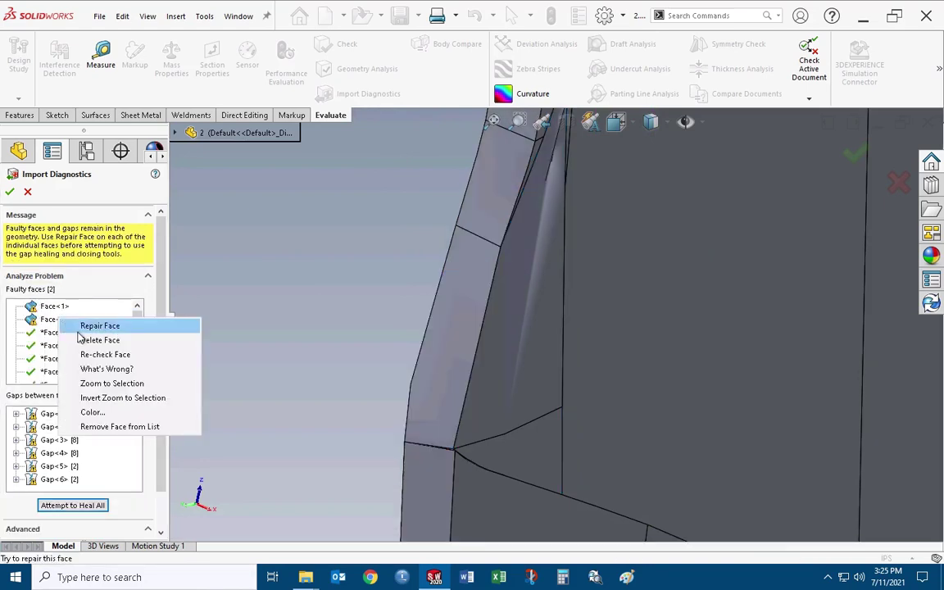
{"action": "left_click", "coordinate": [105, 383]}
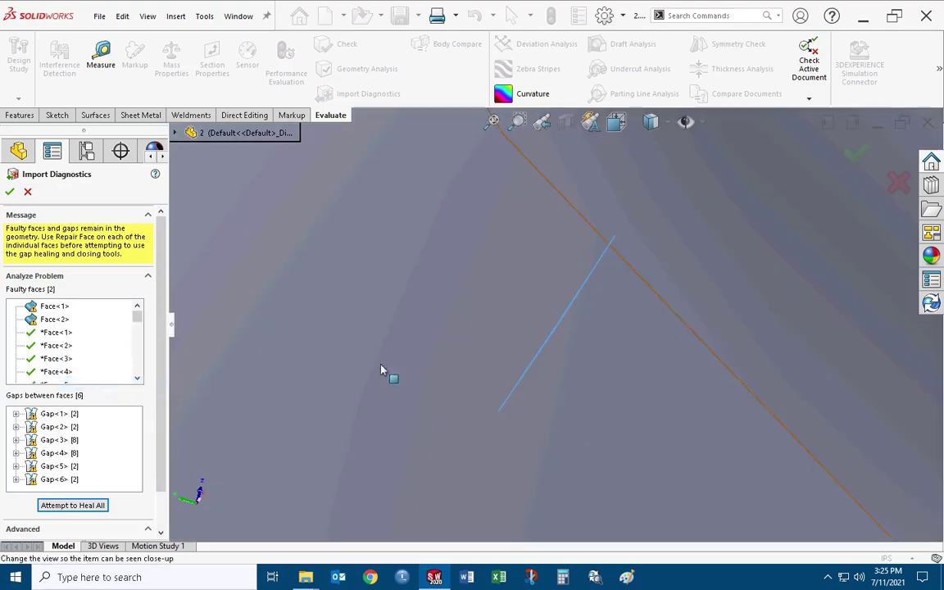
{"action": "scroll", "coordinate": [569, 345], "scroll_direction": "up", "scroll_amount": 5}
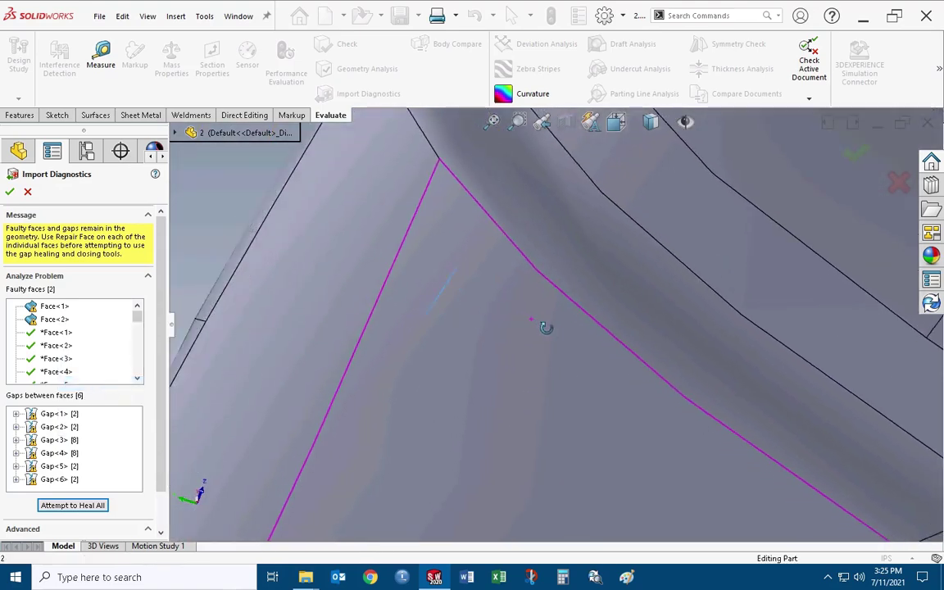
{"action": "scroll", "coordinate": [324, 279], "scroll_direction": "down", "scroll_amount": 3}
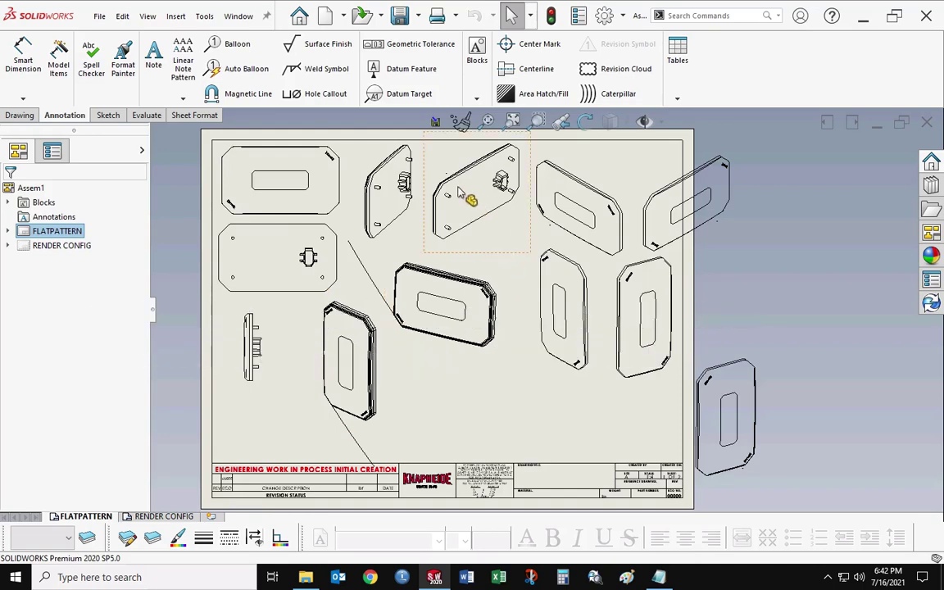
Examine the edges and outlines of the projected views along the upper part of the FLATPATTERN sheet
{"action": "scroll", "coordinate": [483, 230], "scroll_direction": "down", "scroll_amount": 5}
{"action": "scroll", "coordinate": [485, 229], "scroll_direction": "down", "scroll_amount": 4}
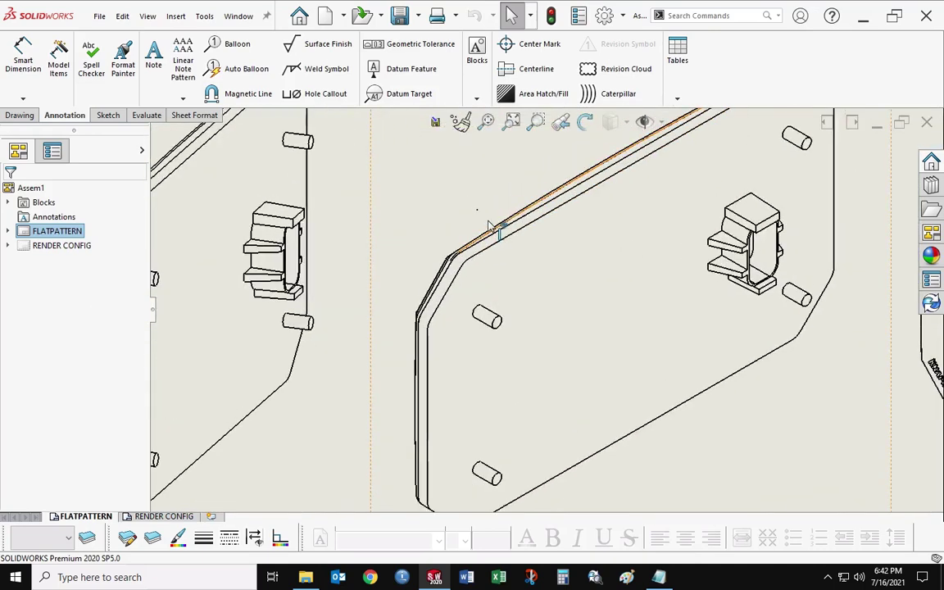
{"action": "scroll", "coordinate": [500, 229], "scroll_direction": "down", "scroll_amount": 2}
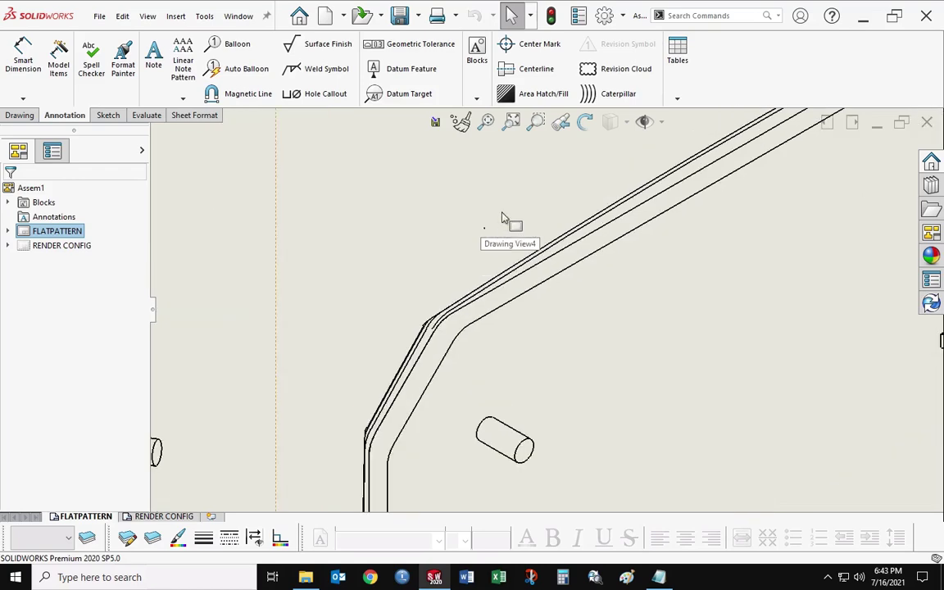
{"action": "scroll", "coordinate": [613, 347], "scroll_direction": "up", "scroll_amount": 4}
{"action": "scroll", "coordinate": [613, 347], "scroll_direction": "up", "scroll_amount": 5}
{"action": "scroll", "coordinate": [627, 351], "scroll_direction": "down", "scroll_amount": 6}
{"action": "scroll", "coordinate": [606, 352], "scroll_direction": "down", "scroll_amount": 3}
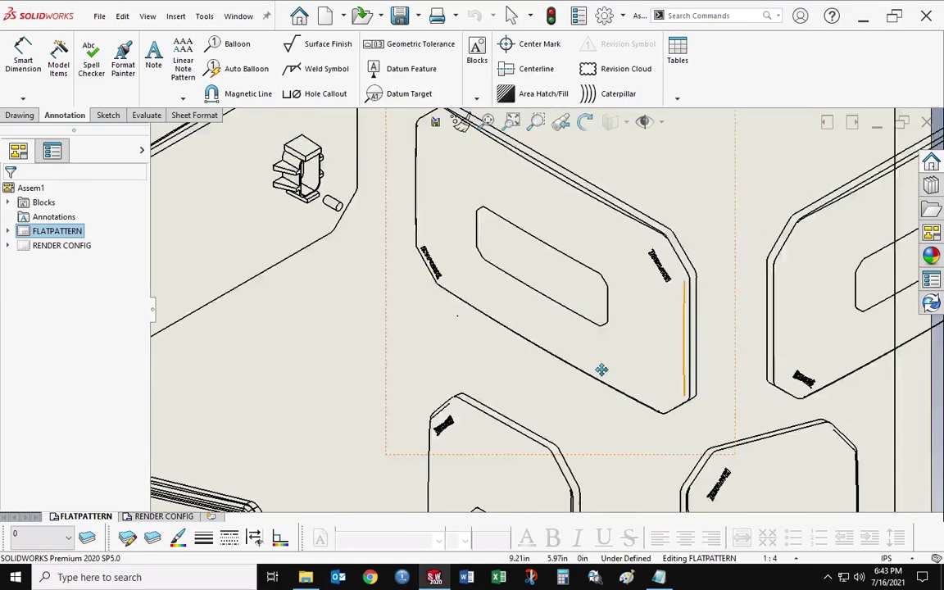
{"action": "scroll", "coordinate": [710, 310], "scroll_direction": "down", "scroll_amount": 1}
{"action": "scroll", "coordinate": [710, 309], "scroll_direction": "up", "scroll_amount": 6}
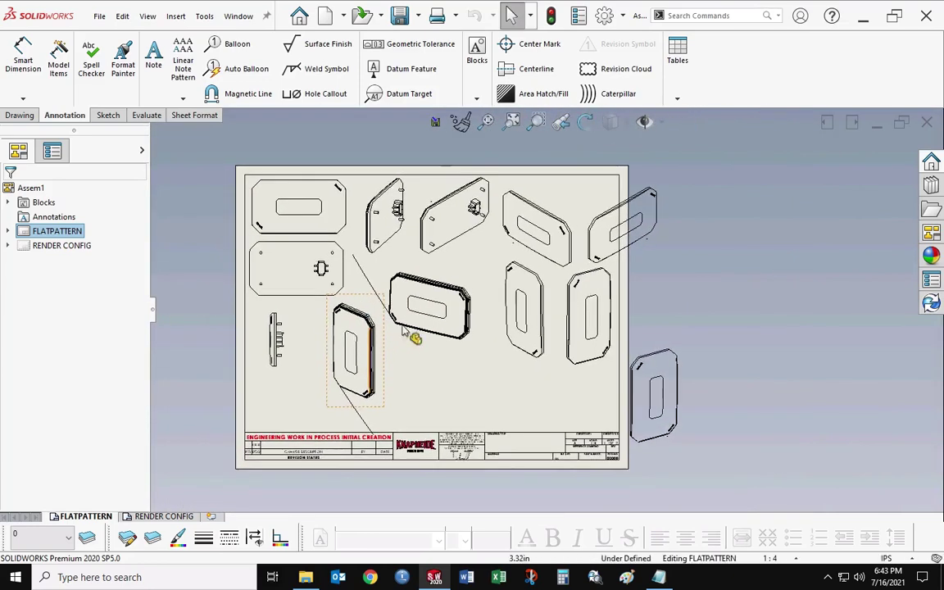
Inspect the stray diagonal lines attached to the two shaded-edge views in the middle of the sheet
{"action": "scroll", "coordinate": [453, 274], "scroll_direction": "down", "scroll_amount": 6}
{"action": "scroll", "coordinate": [438, 250], "scroll_direction": "down", "scroll_amount": 2}
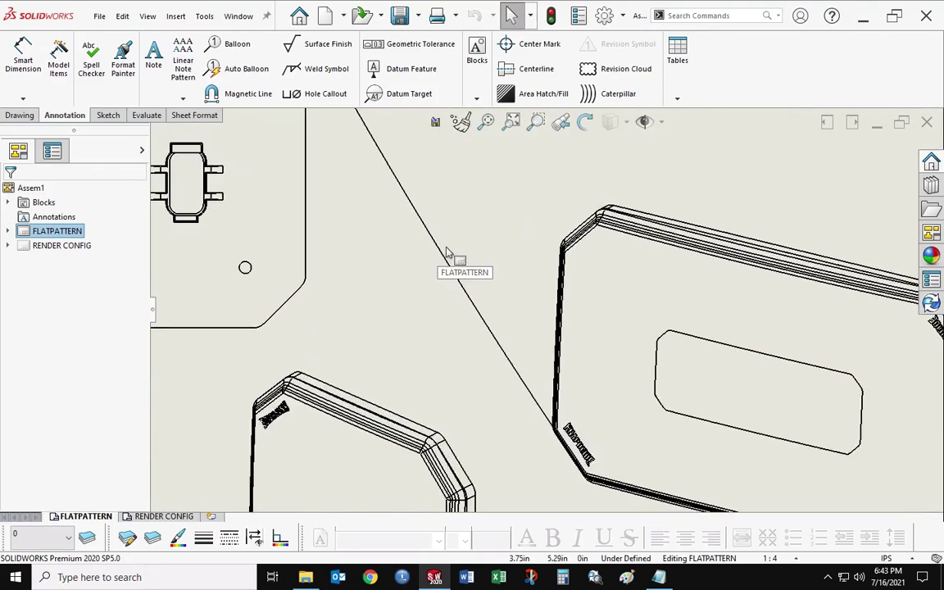
{"action": "scroll", "coordinate": [488, 260], "scroll_direction": "up", "scroll_amount": 2}
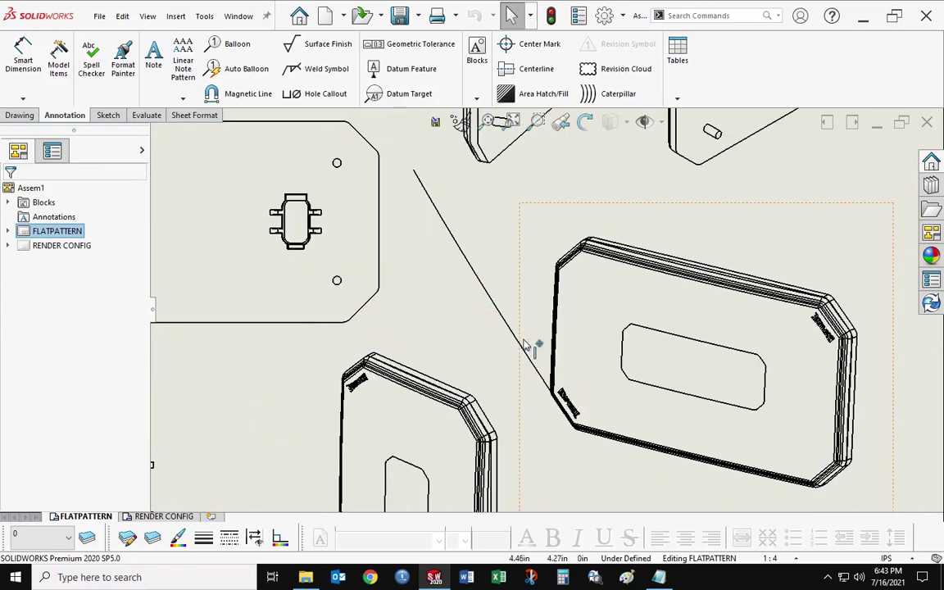
{"action": "scroll", "coordinate": [467, 247], "scroll_direction": "up", "scroll_amount": 2}
{"action": "middle_click_drag", "start_coordinate": [564, 436], "coordinate": [464, 343]}
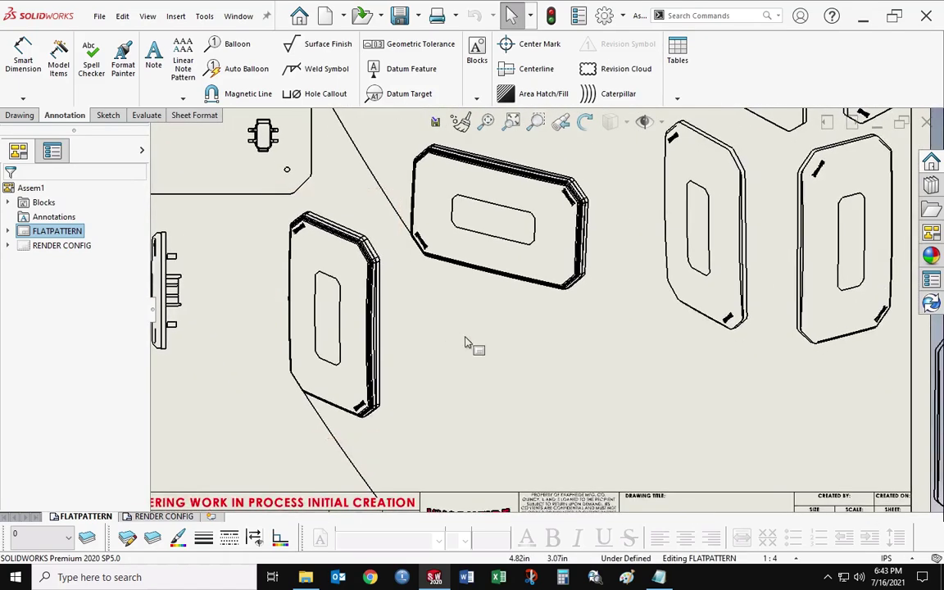
{"action": "scroll", "coordinate": [543, 334], "scroll_direction": "up", "scroll_amount": 1}
{"action": "scroll", "coordinate": [543, 334], "scroll_direction": "up", "scroll_amount": 4}
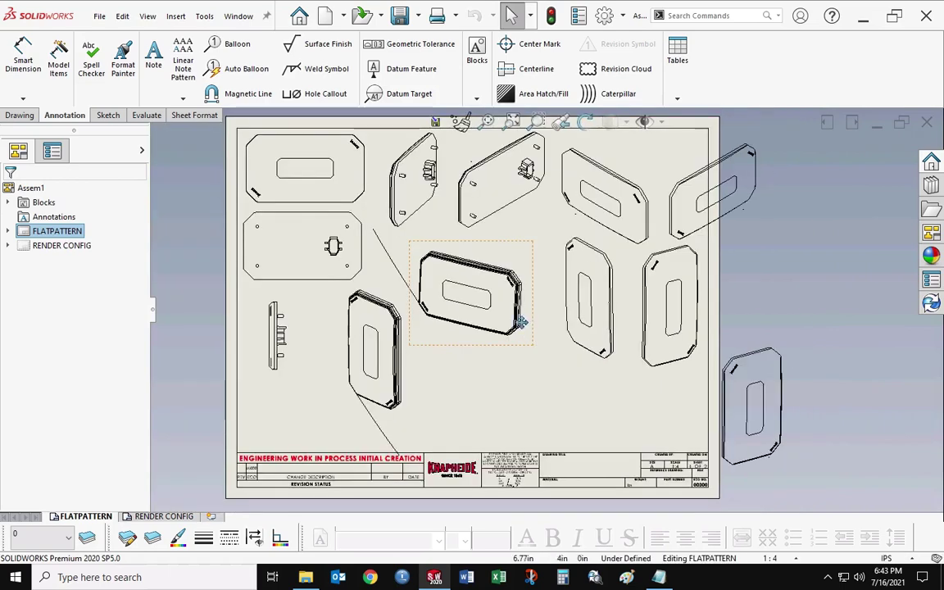
{"action": "left_click", "coordinate": [494, 354]}
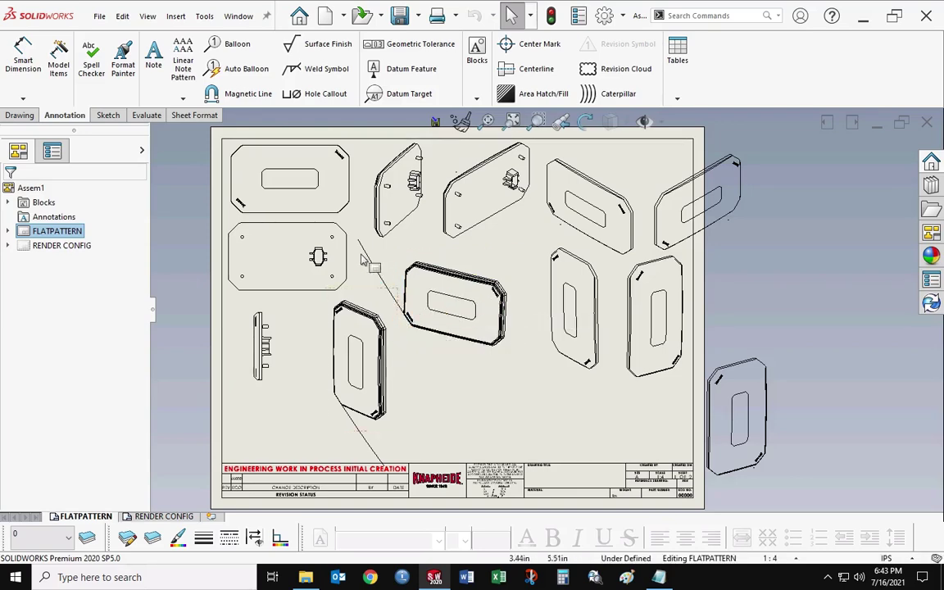
{"action": "scroll", "coordinate": [414, 324], "scroll_direction": "down", "scroll_amount": 10}
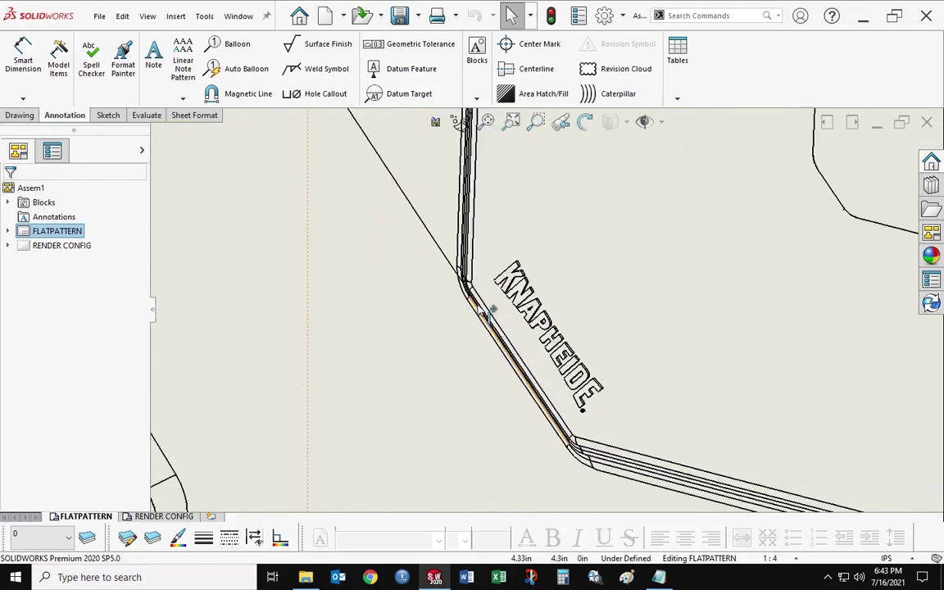
{"action": "scroll", "coordinate": [491, 274], "scroll_direction": "up", "scroll_amount": 10}
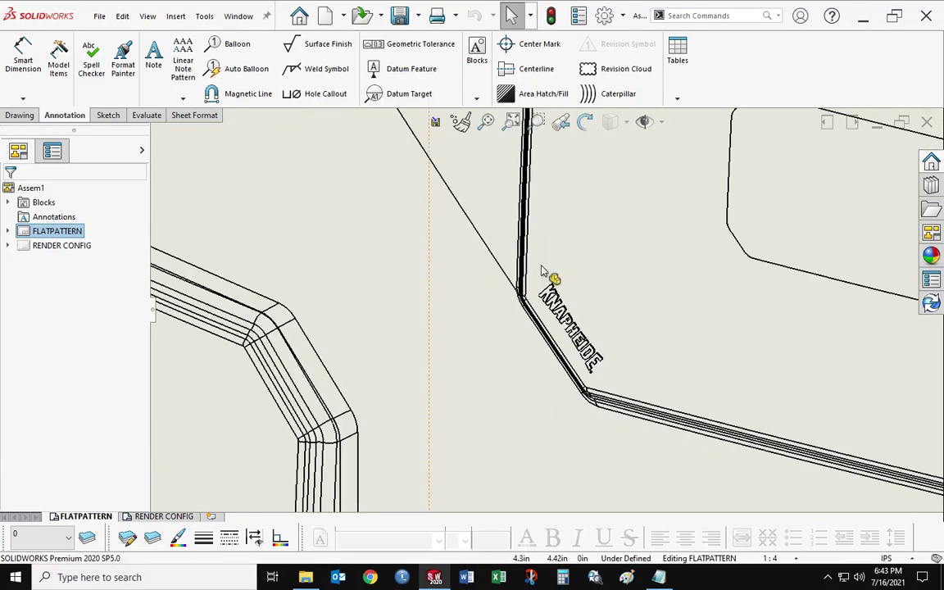
{"action": "scroll", "coordinate": [561, 278], "scroll_direction": "up", "scroll_amount": 5}
{"action": "scroll", "coordinate": [449, 284], "scroll_direction": "down", "scroll_amount": 6}
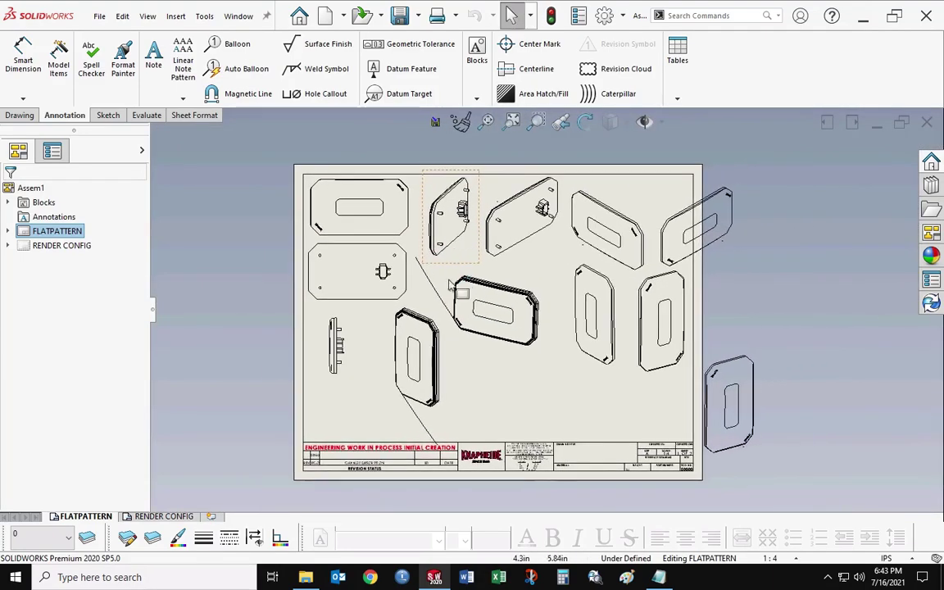
Open the assembly referenced by the drawing view in the middle of the sheet and orbit the model
{"action": "right_click", "coordinate": [468, 281]}
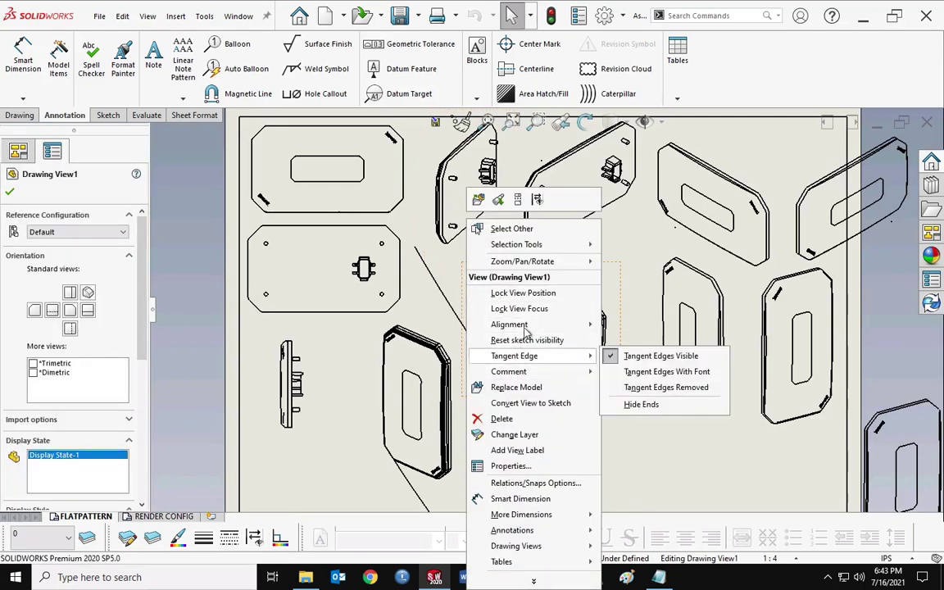
{"action": "left_click", "coordinate": [499, 200]}
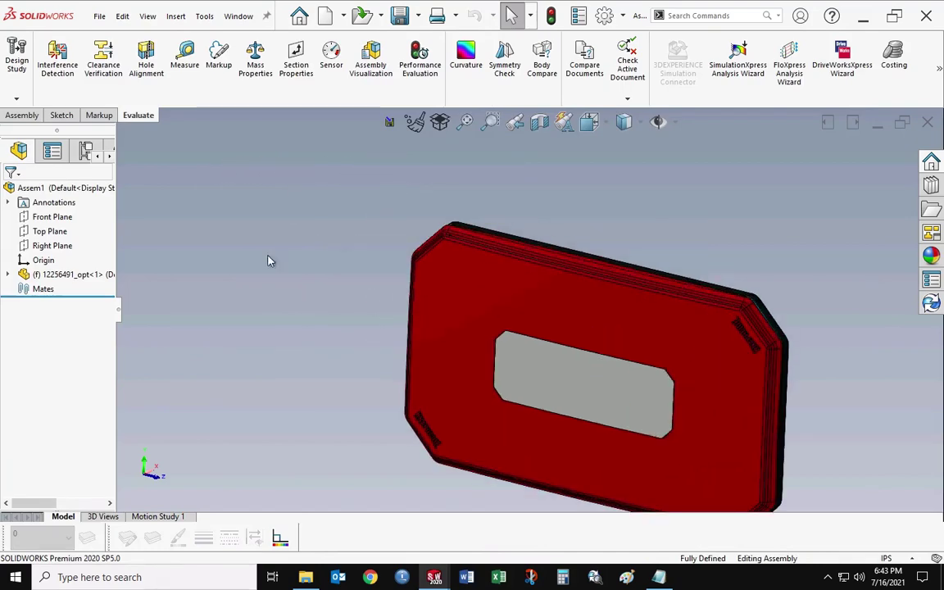
{"action": "middle_click_drag", "start_coordinate": [372, 304], "coordinate": [534, 365]}
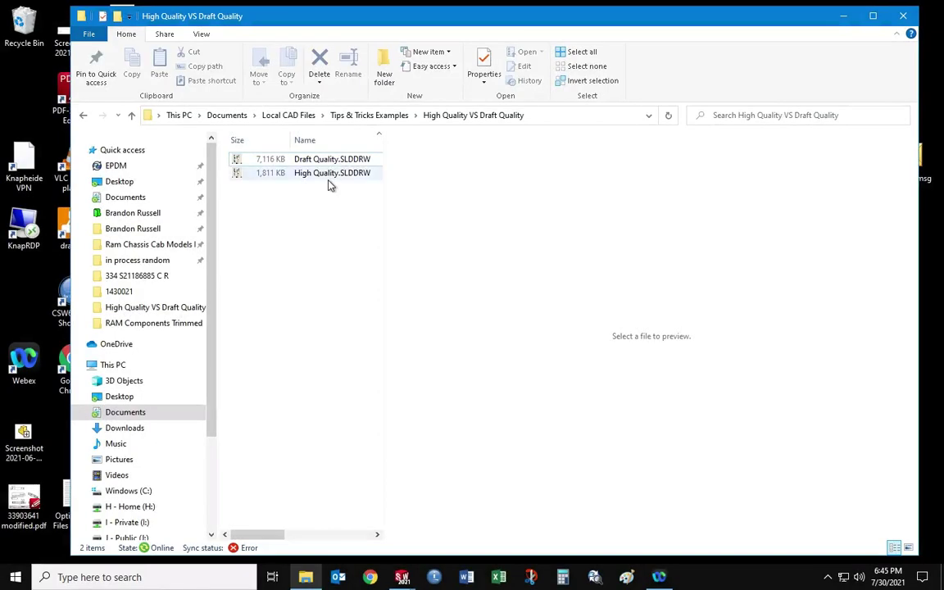
In File Explorer, compare the previews and file sizes of High Quality.SLDDRW and Draft Quality.SLDDRW
{"action": "left_click", "coordinate": [330, 174]}
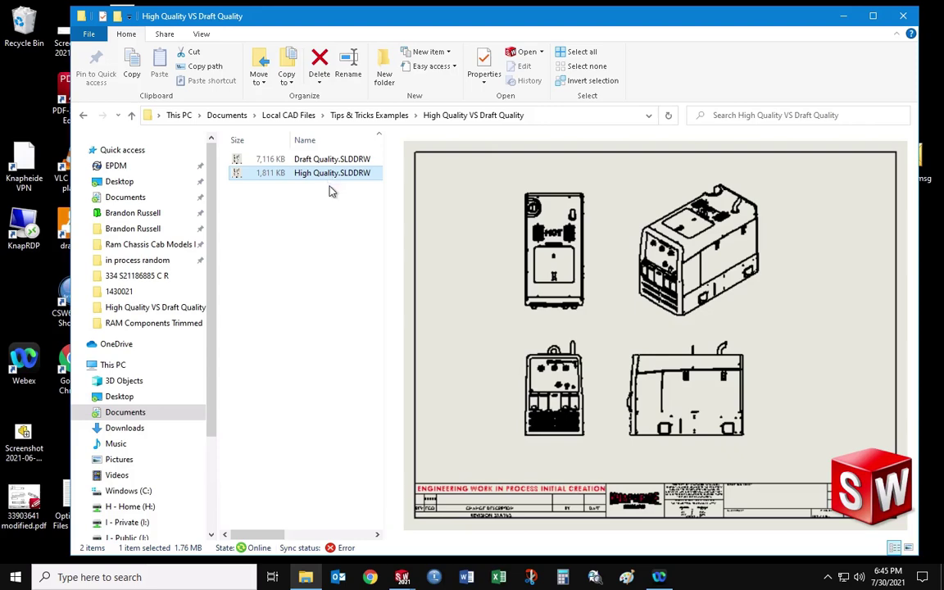
{"action": "key", "text": "Up"}
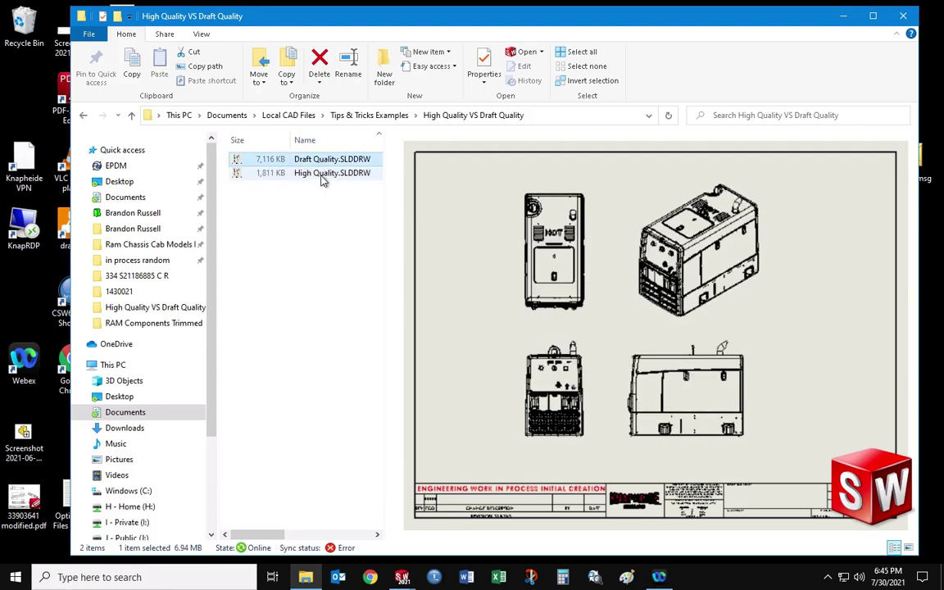
{"action": "key", "text": "Down"}
{"action": "key", "text": "Up"}
{"action": "key", "text": "Down"}
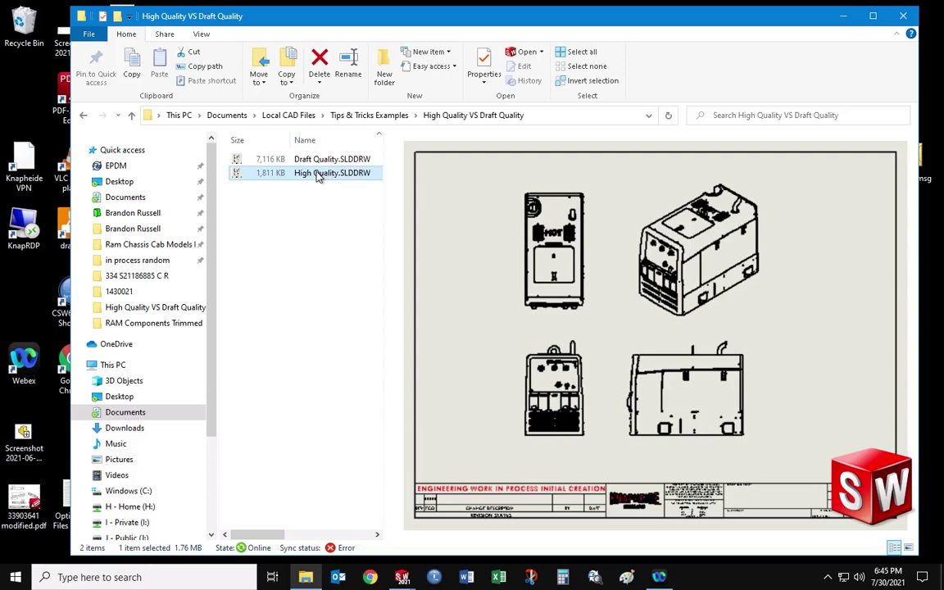
{"action": "key", "text": "Up"}
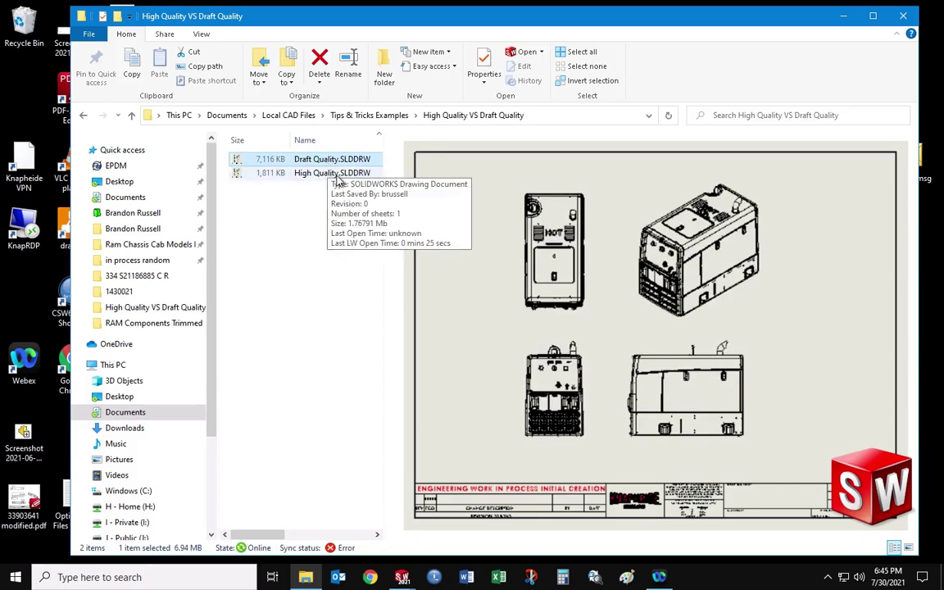
{"action": "key", "text": "Down"}
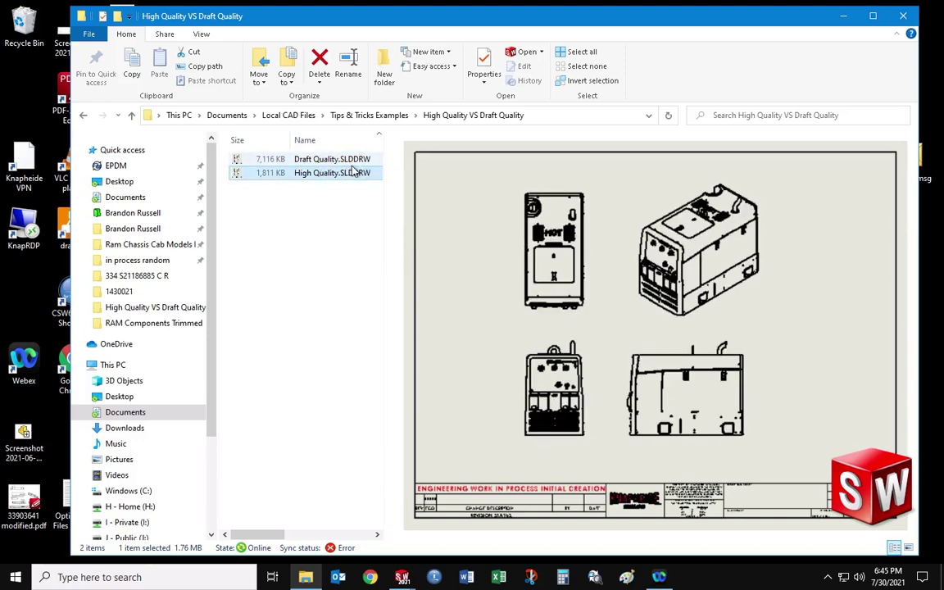
{"action": "left_click", "coordinate": [344, 164]}
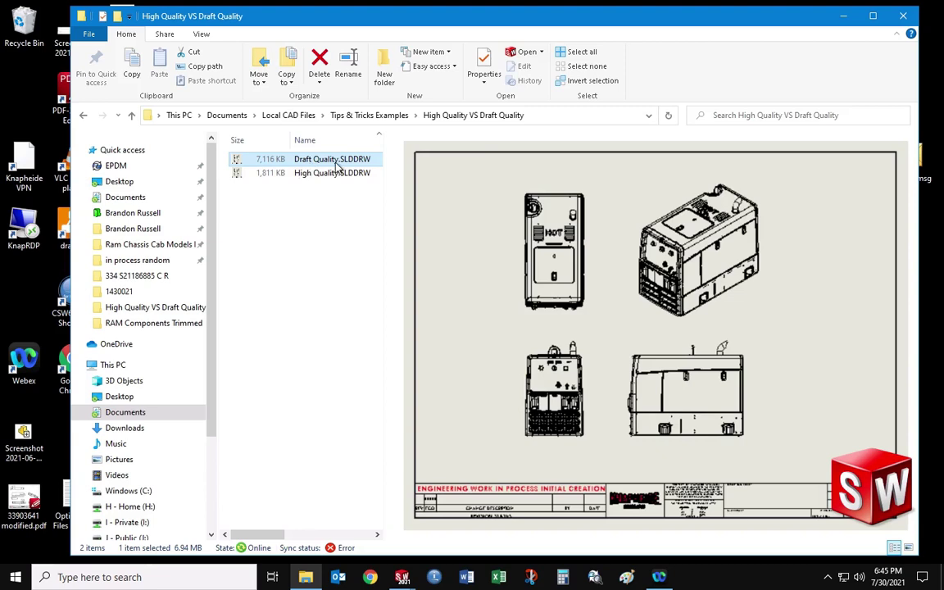
{"action": "mouse_move", "coordinate": [332, 166]}
{"action": "left_click", "coordinate": [305, 174]}
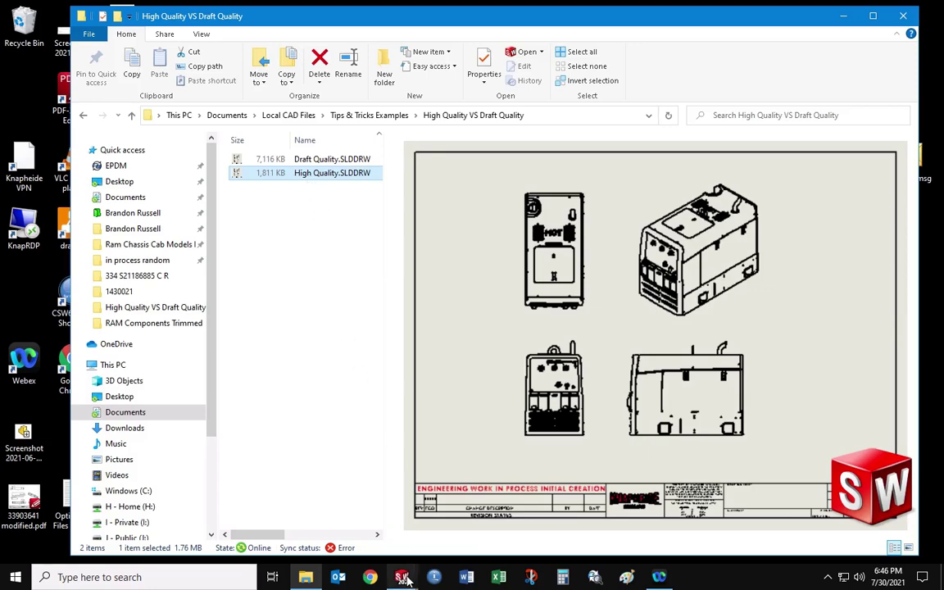
Switch to SOLIDWORKS, view the High Quality drawing, and bring the Draft Quality drawing to the front
{"action": "mouse_move", "coordinate": [404, 578]}
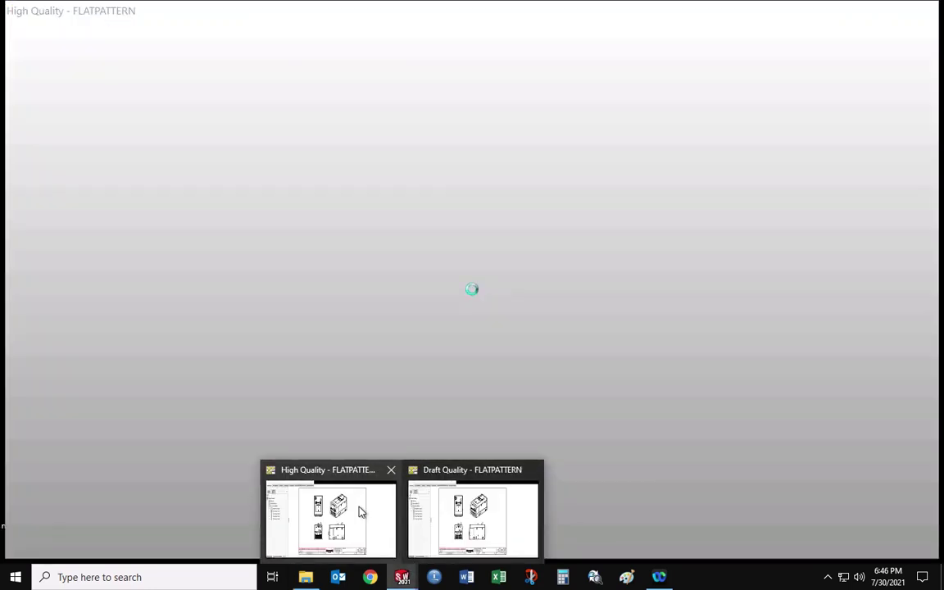
{"action": "left_click", "coordinate": [358, 509]}
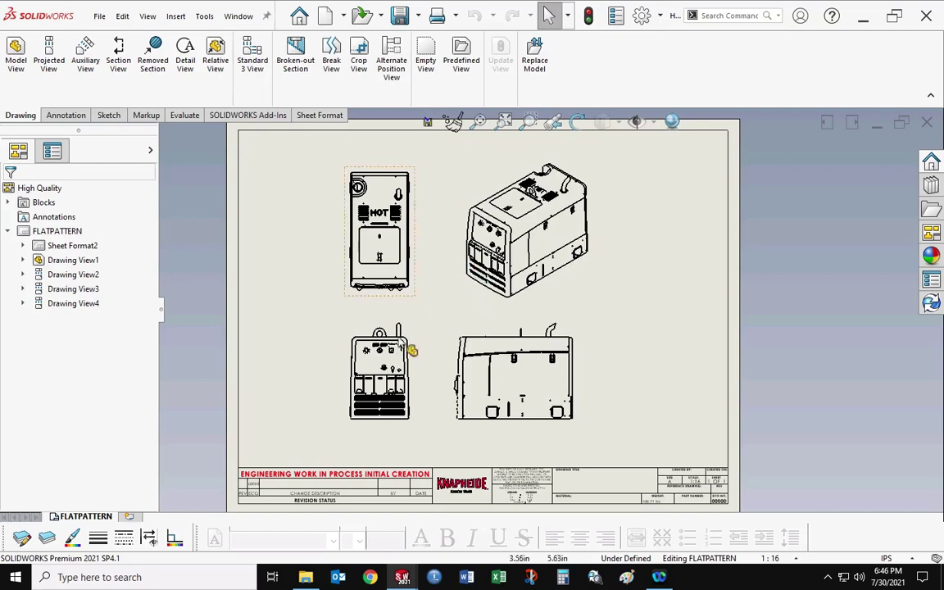
{"action": "left_click", "coordinate": [239, 15]}
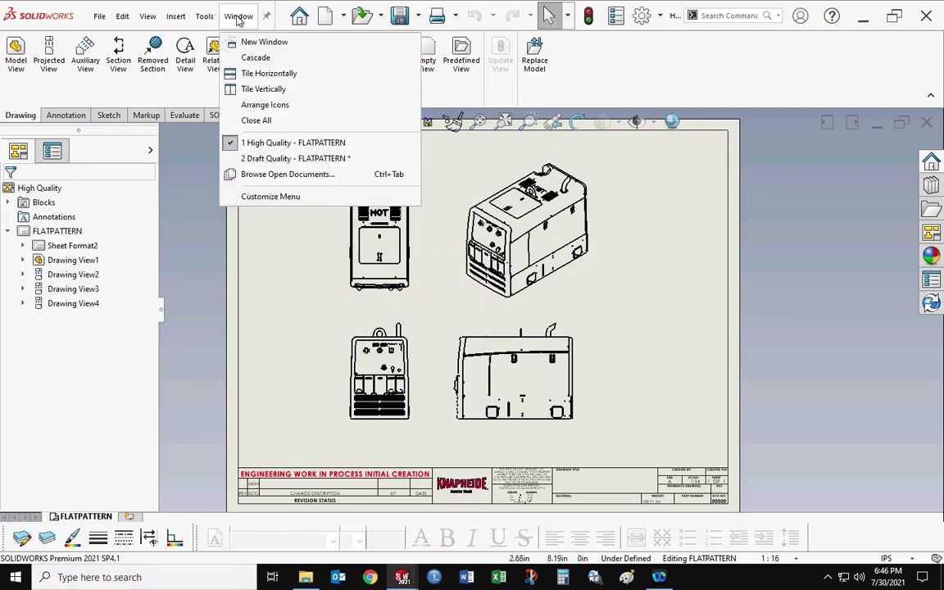
{"action": "left_click", "coordinate": [275, 160]}
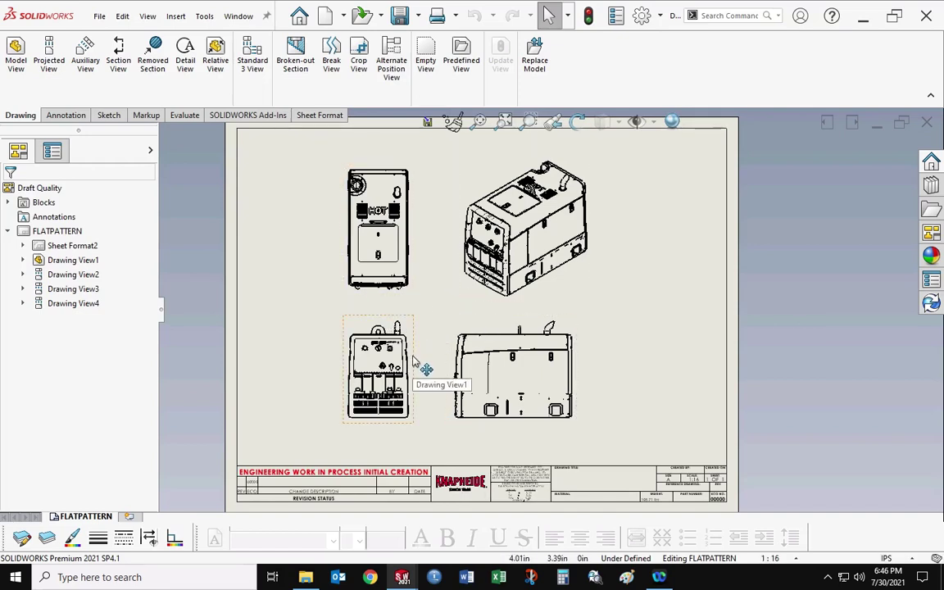
Review the front view's display style and cosmetic thread quality settings in the Draft Quality drawing, leaving them as they are
{"action": "left_click", "coordinate": [383, 363]}
{"action": "scroll", "coordinate": [131, 309], "scroll_direction": "down", "scroll_amount": 5}
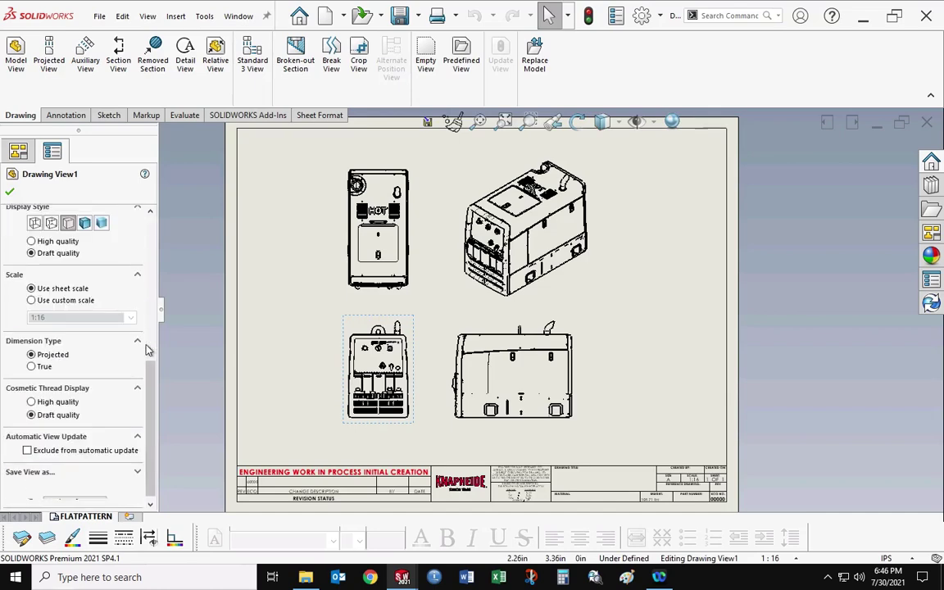
{"action": "scroll", "coordinate": [114, 328], "scroll_direction": "up", "scroll_amount": 2}
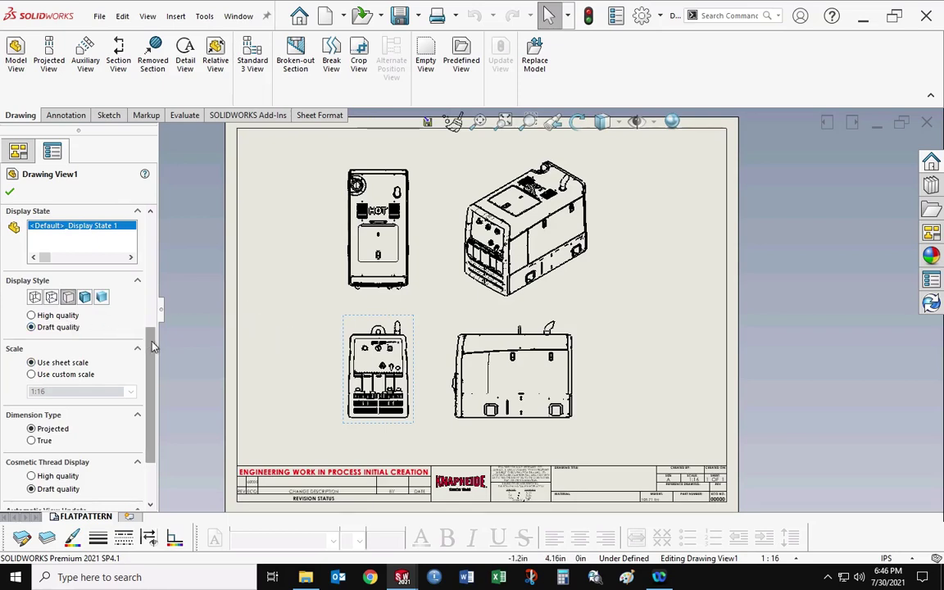
{"action": "left_click_drag", "start_coordinate": [151, 350], "coordinate": [135, 202]}
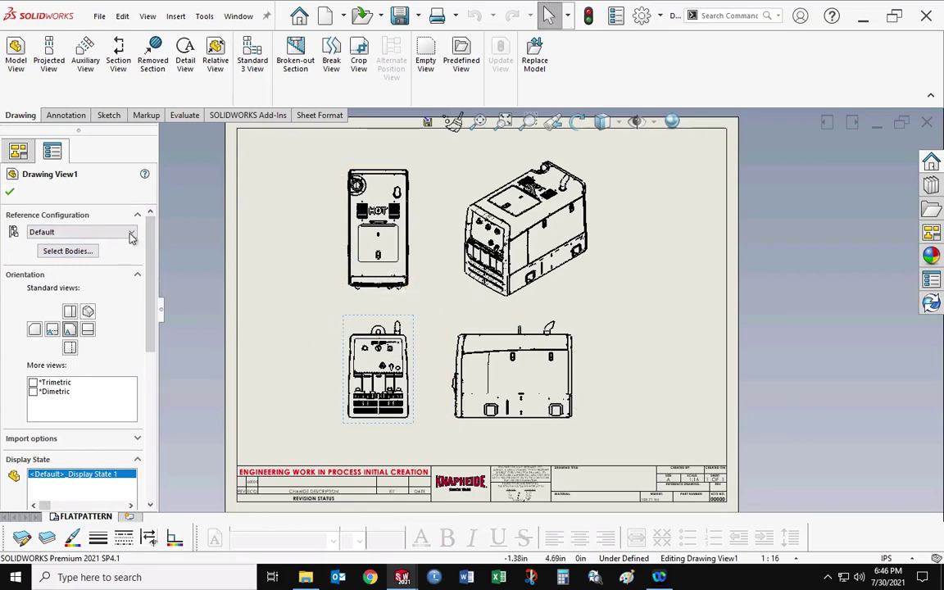
{"action": "left_click_drag", "start_coordinate": [151, 277], "coordinate": [151, 374]}
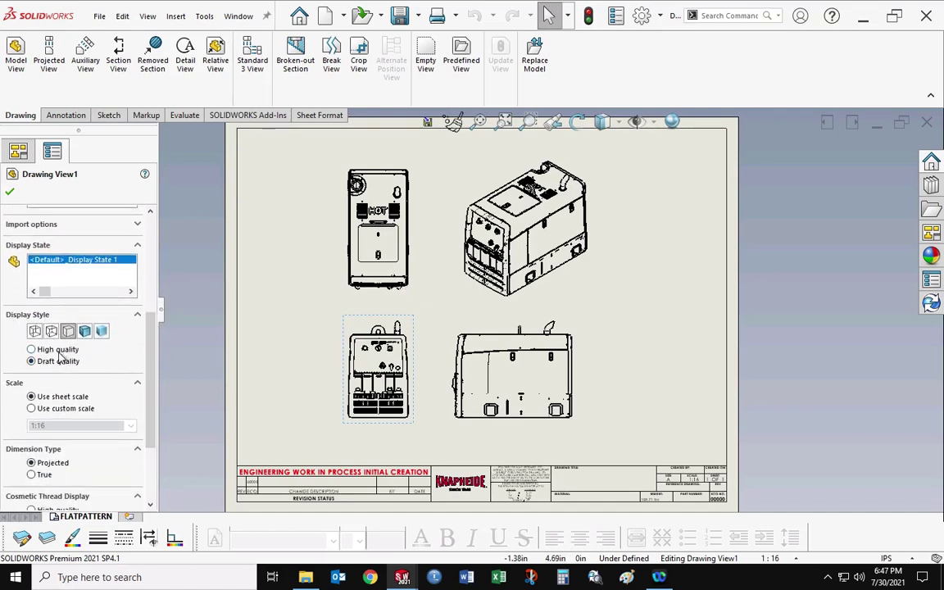
{"action": "left_click", "coordinate": [11, 193]}
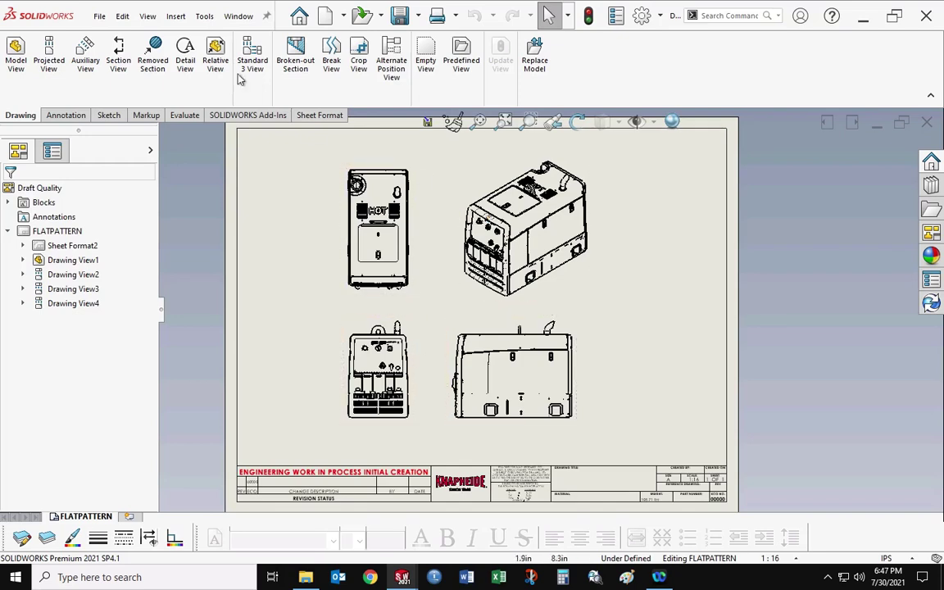
{"action": "left_click", "coordinate": [237, 17]}
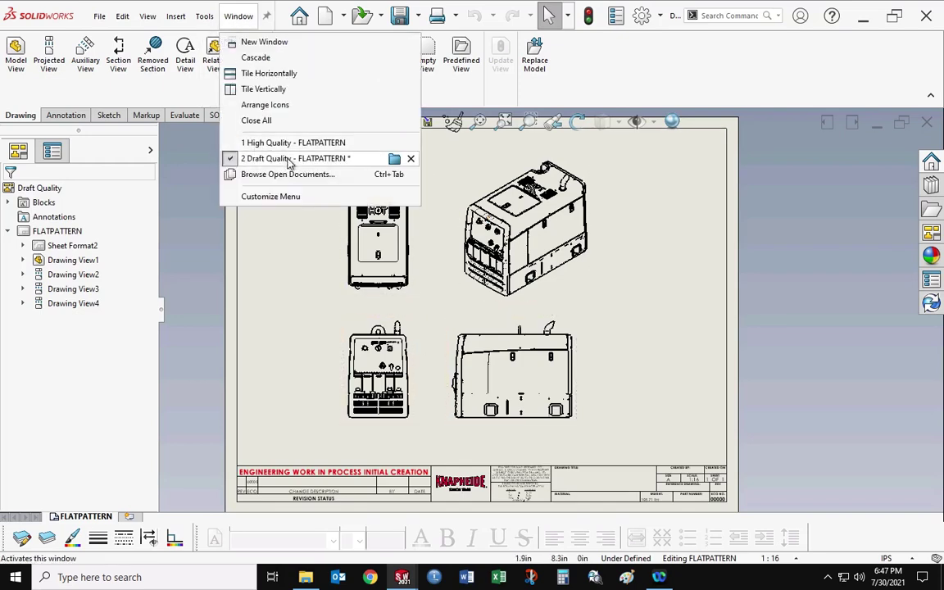
{"action": "left_click", "coordinate": [262, 256]}
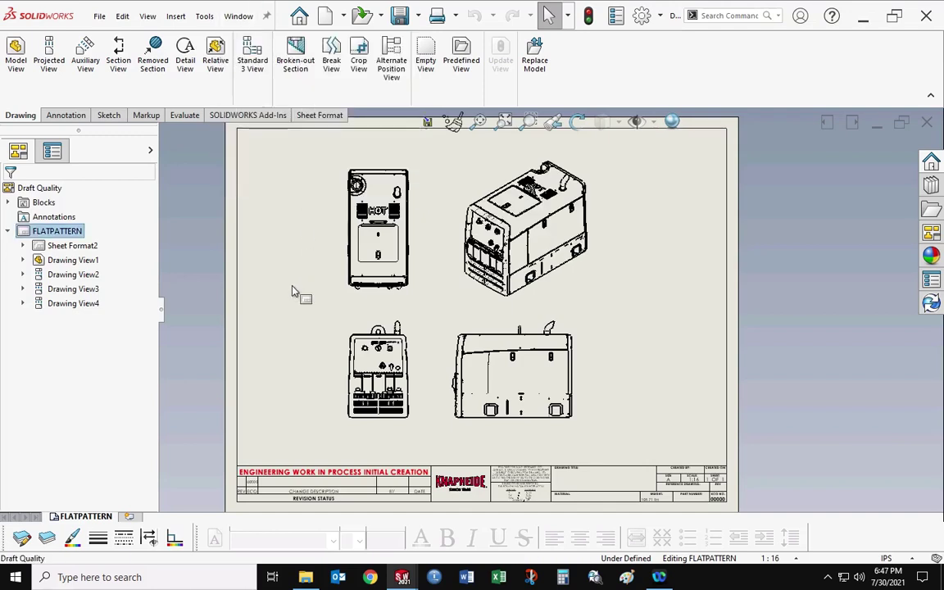